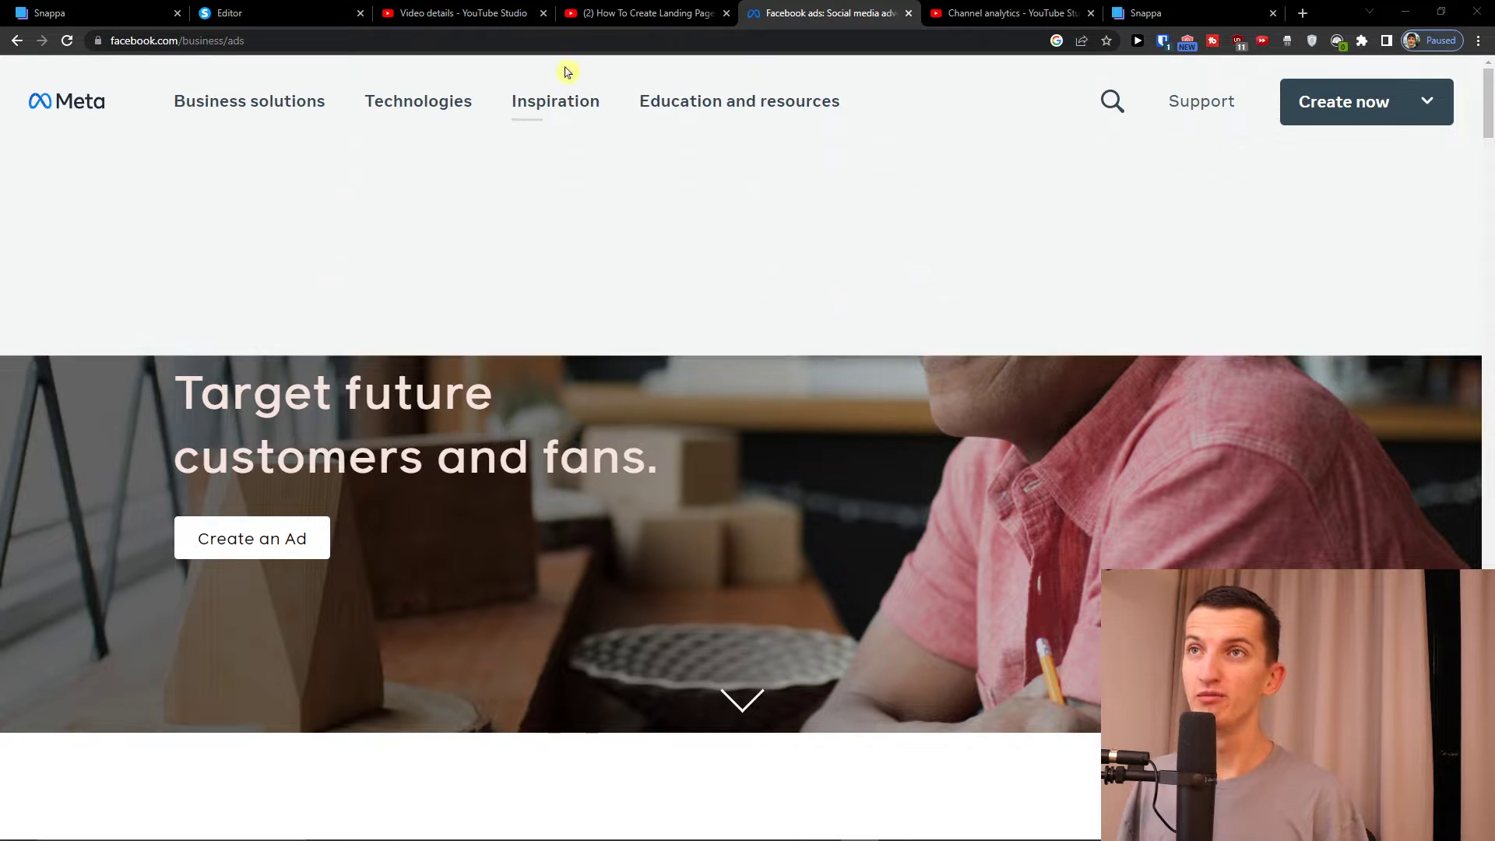
Open the bit.ly landing-page link from the YouTube video description in a new tab and go to the systeme.io site
{"action": "left_click", "coordinate": [591, 9]}
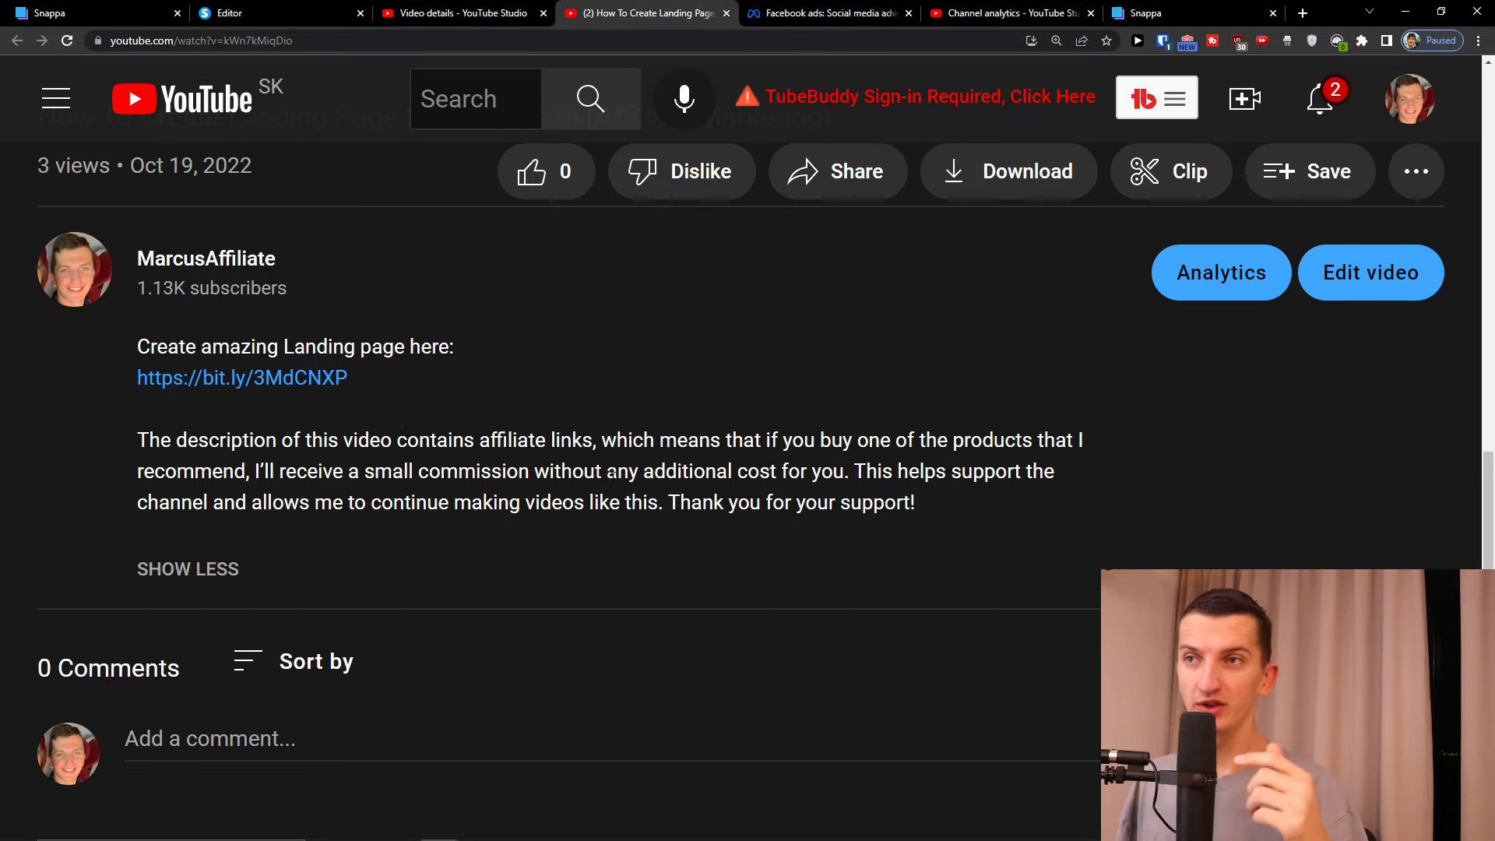
{"action": "middle_click", "coordinate": [330, 394]}
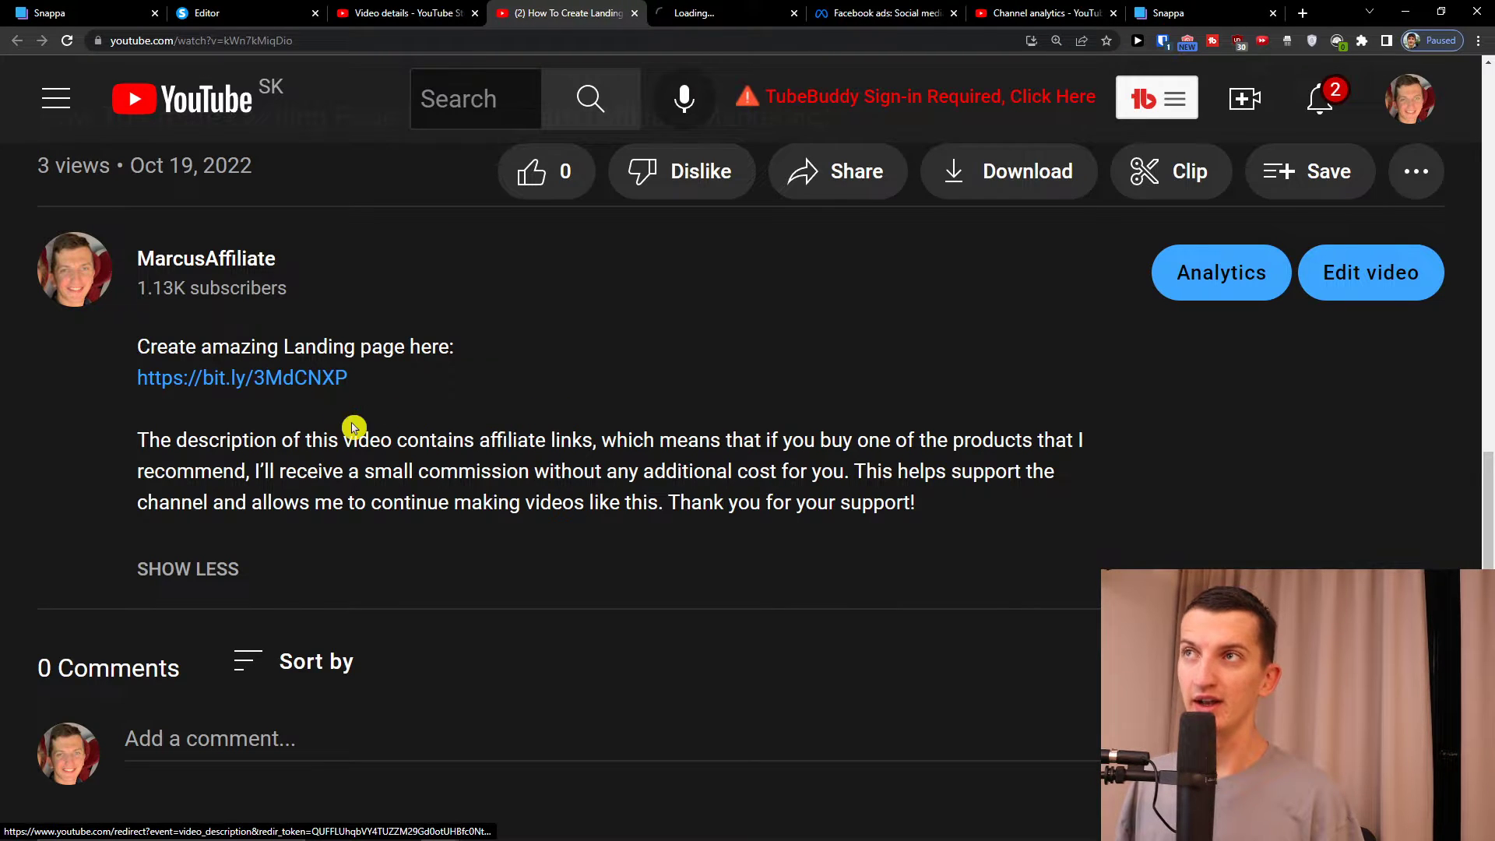
{"action": "left_click", "coordinate": [797, 7]}
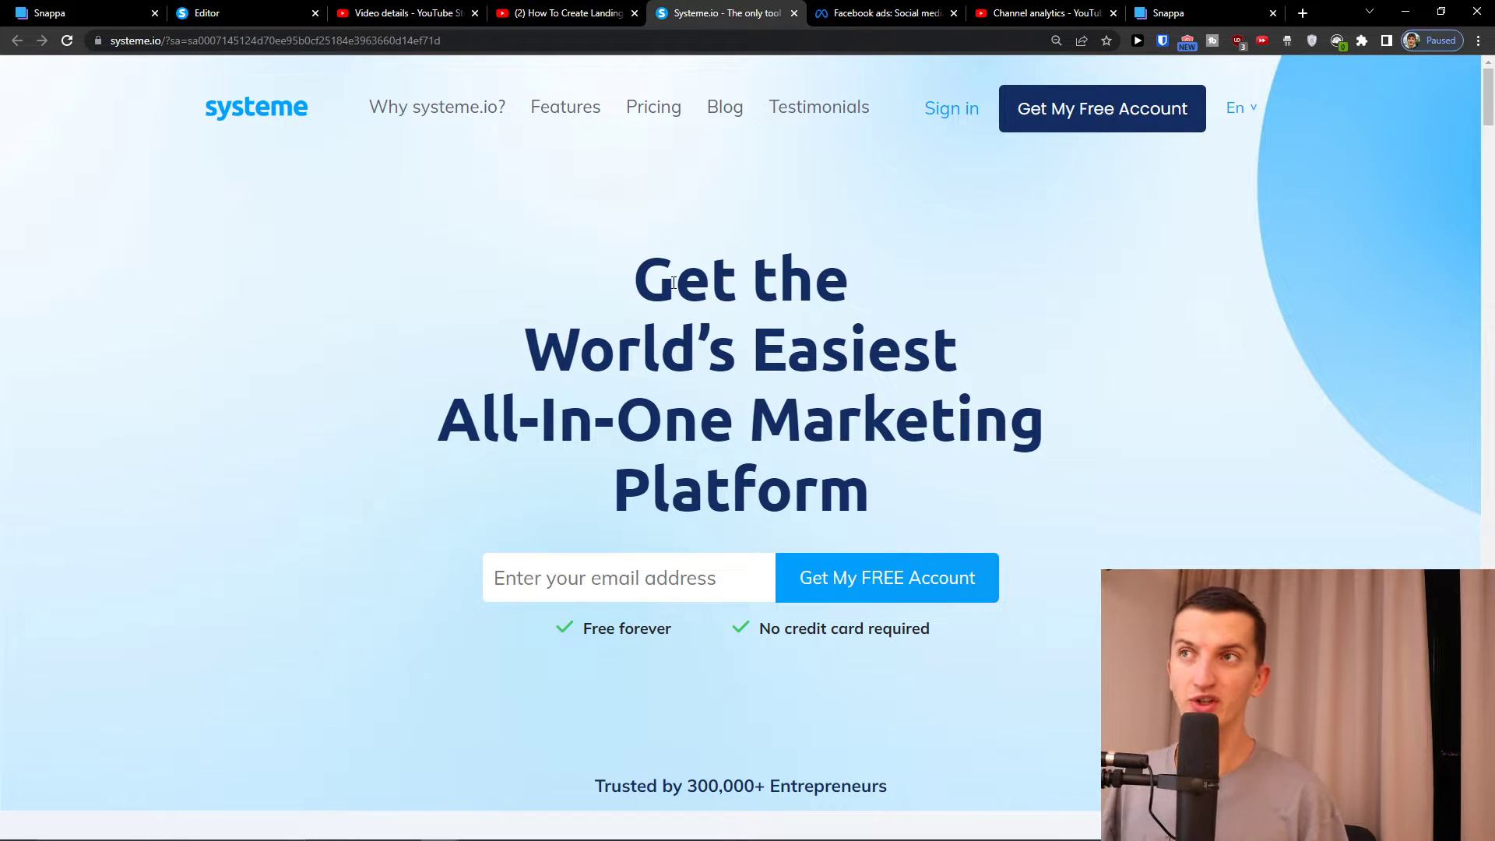
Review the pricing plans, including the Free $0/month plan, then sign in to the account Dashboard
{"action": "left_click", "coordinate": [656, 126]}
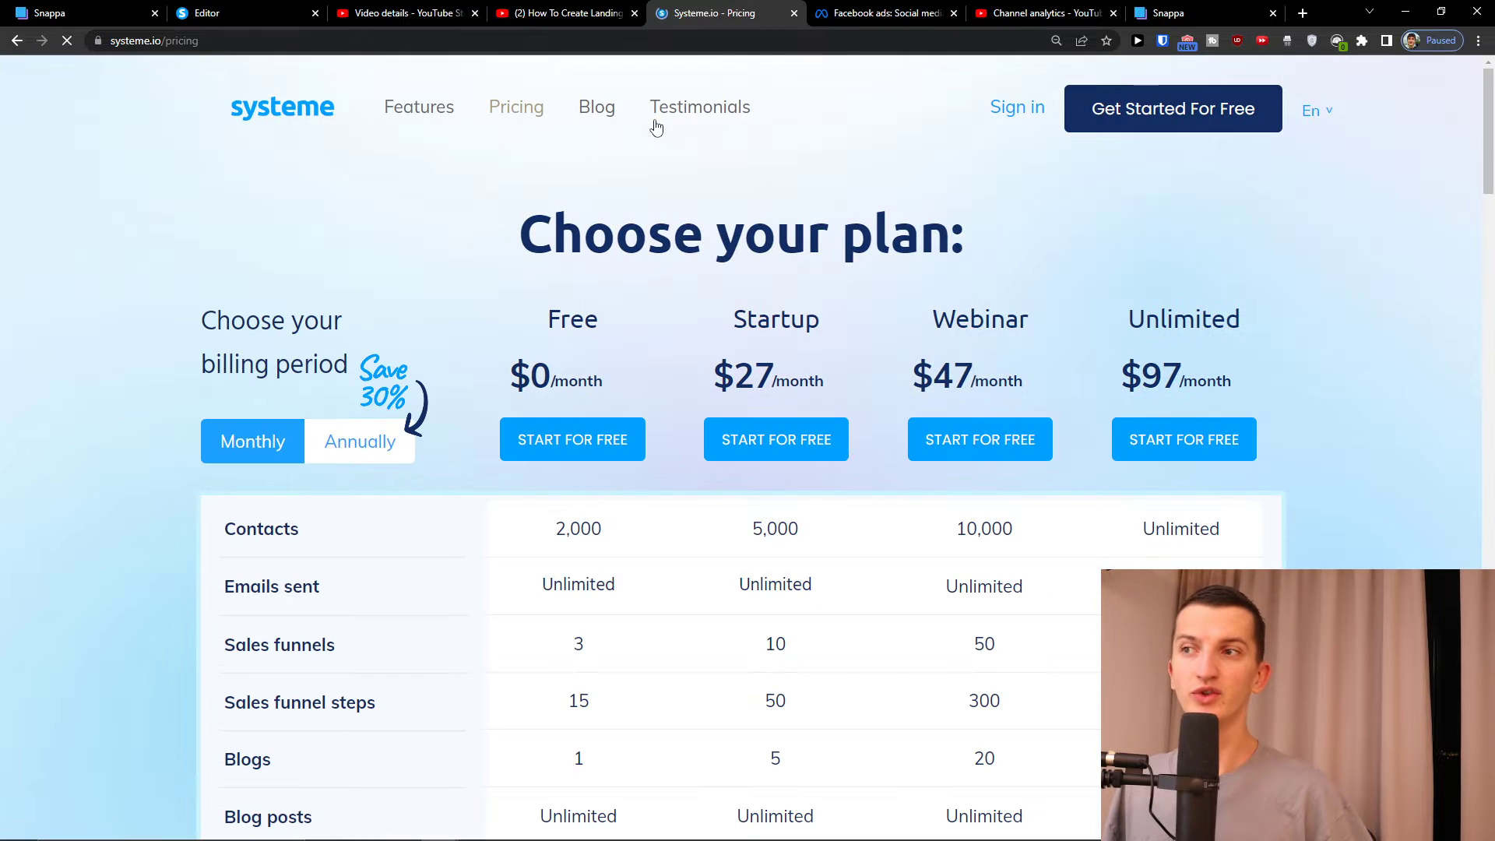
{"action": "scroll", "coordinate": [778, 358], "scroll_direction": "down", "scroll_amount": 3}
{"action": "scroll", "coordinate": [794, 371], "scroll_direction": "down", "scroll_amount": 4}
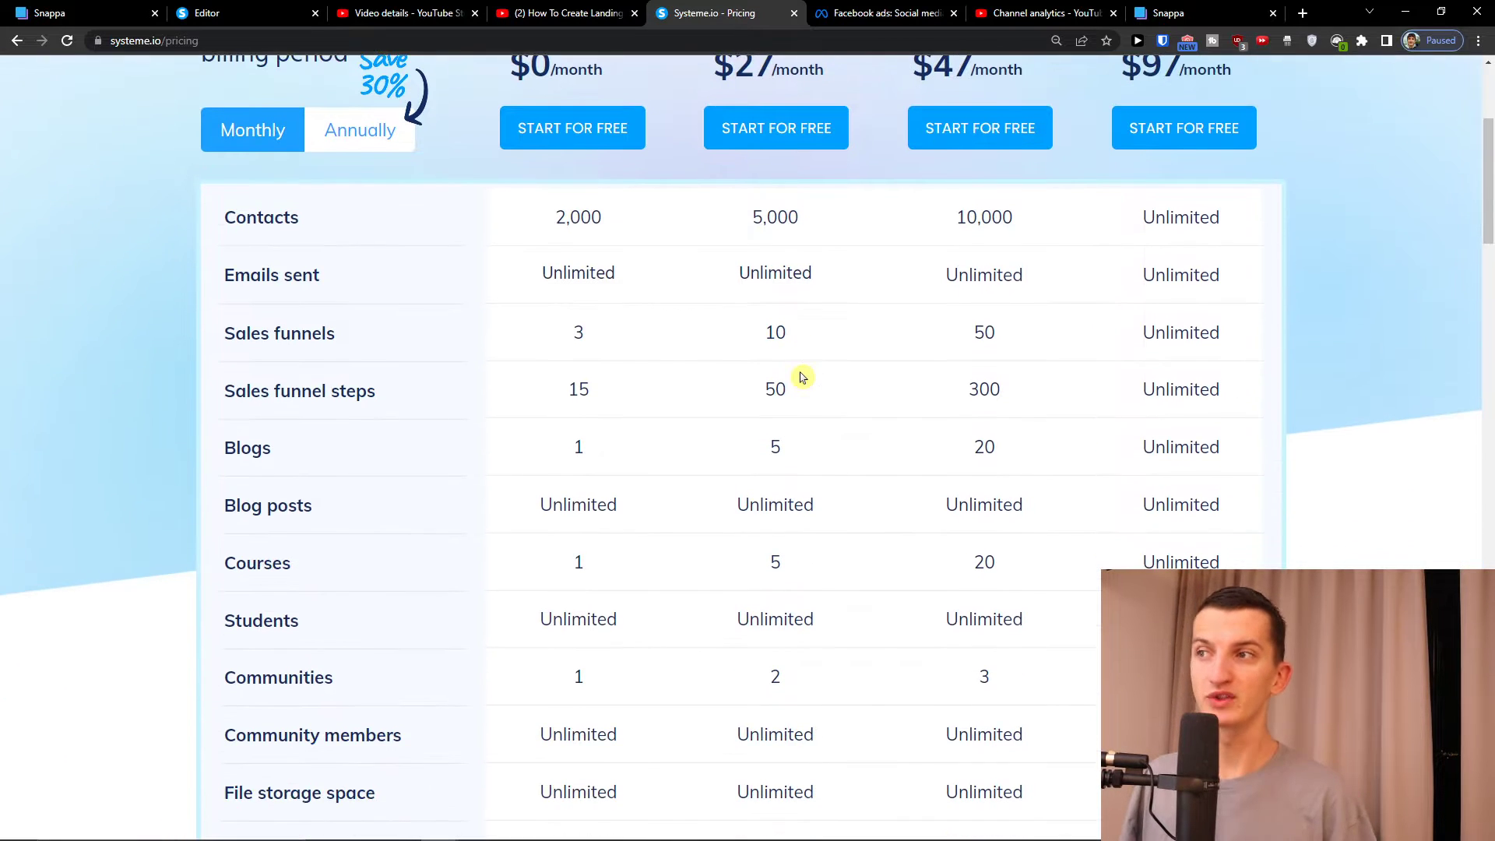
{"action": "scroll", "coordinate": [801, 377], "scroll_direction": "up", "scroll_amount": 4}
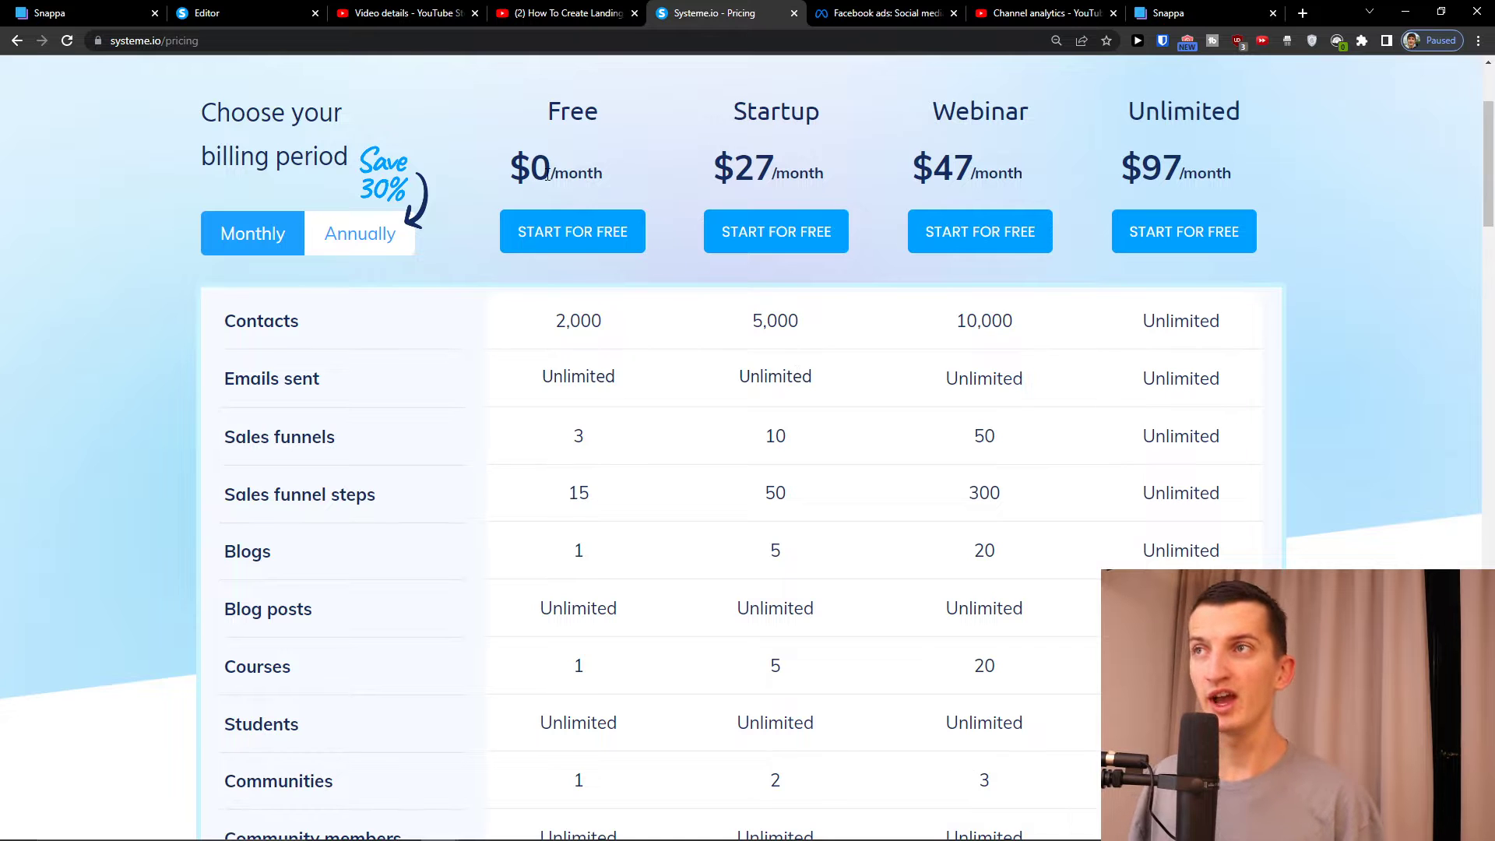
{"action": "left_click_drag", "start_coordinate": [508, 168], "coordinate": [600, 170]}
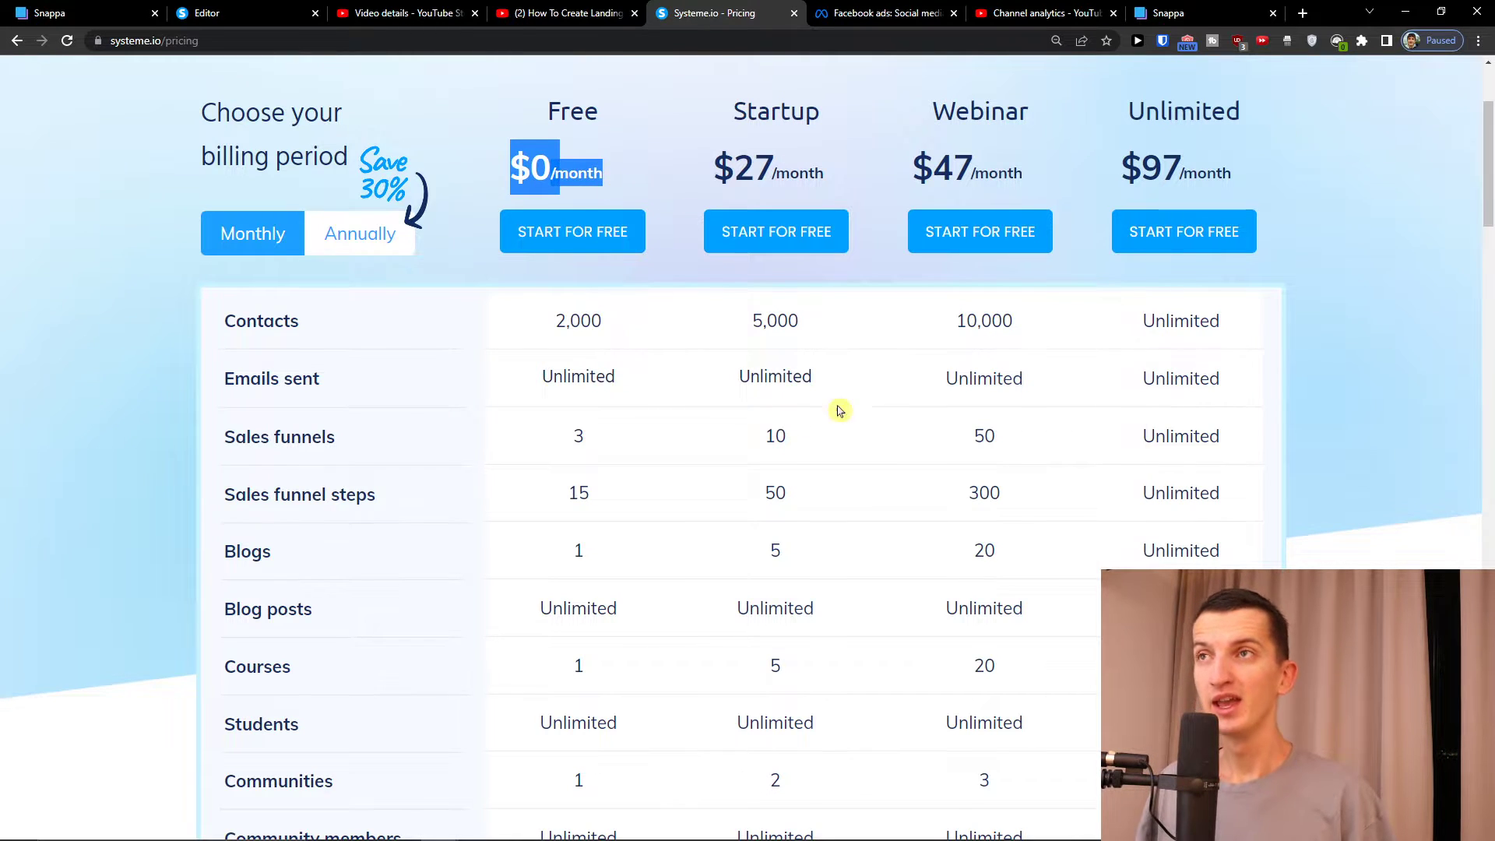
{"action": "scroll", "coordinate": [840, 381], "scroll_direction": "up", "scroll_amount": 3}
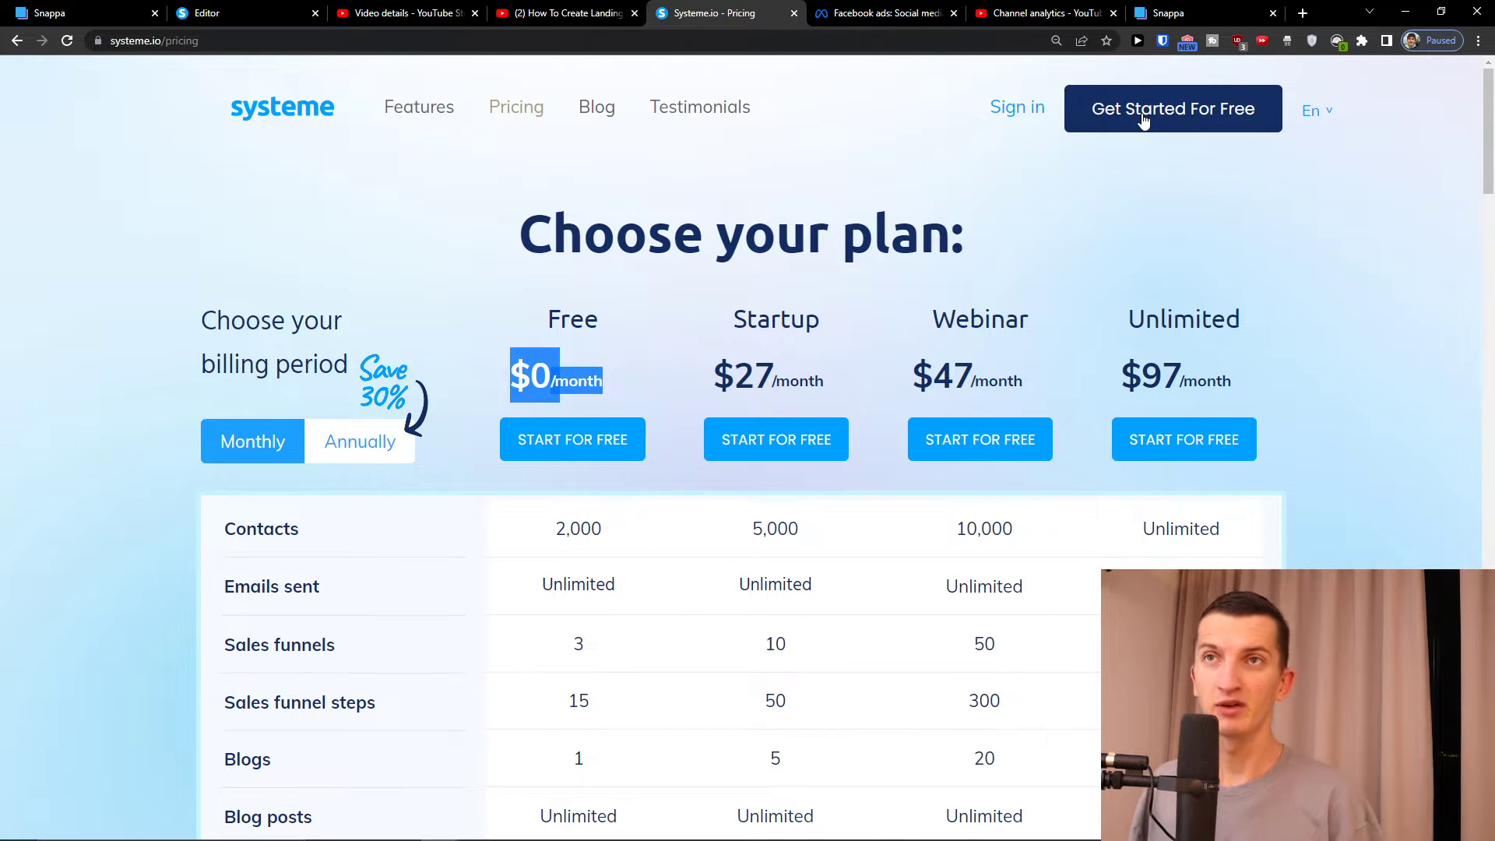
{"action": "left_click", "coordinate": [1042, 114]}
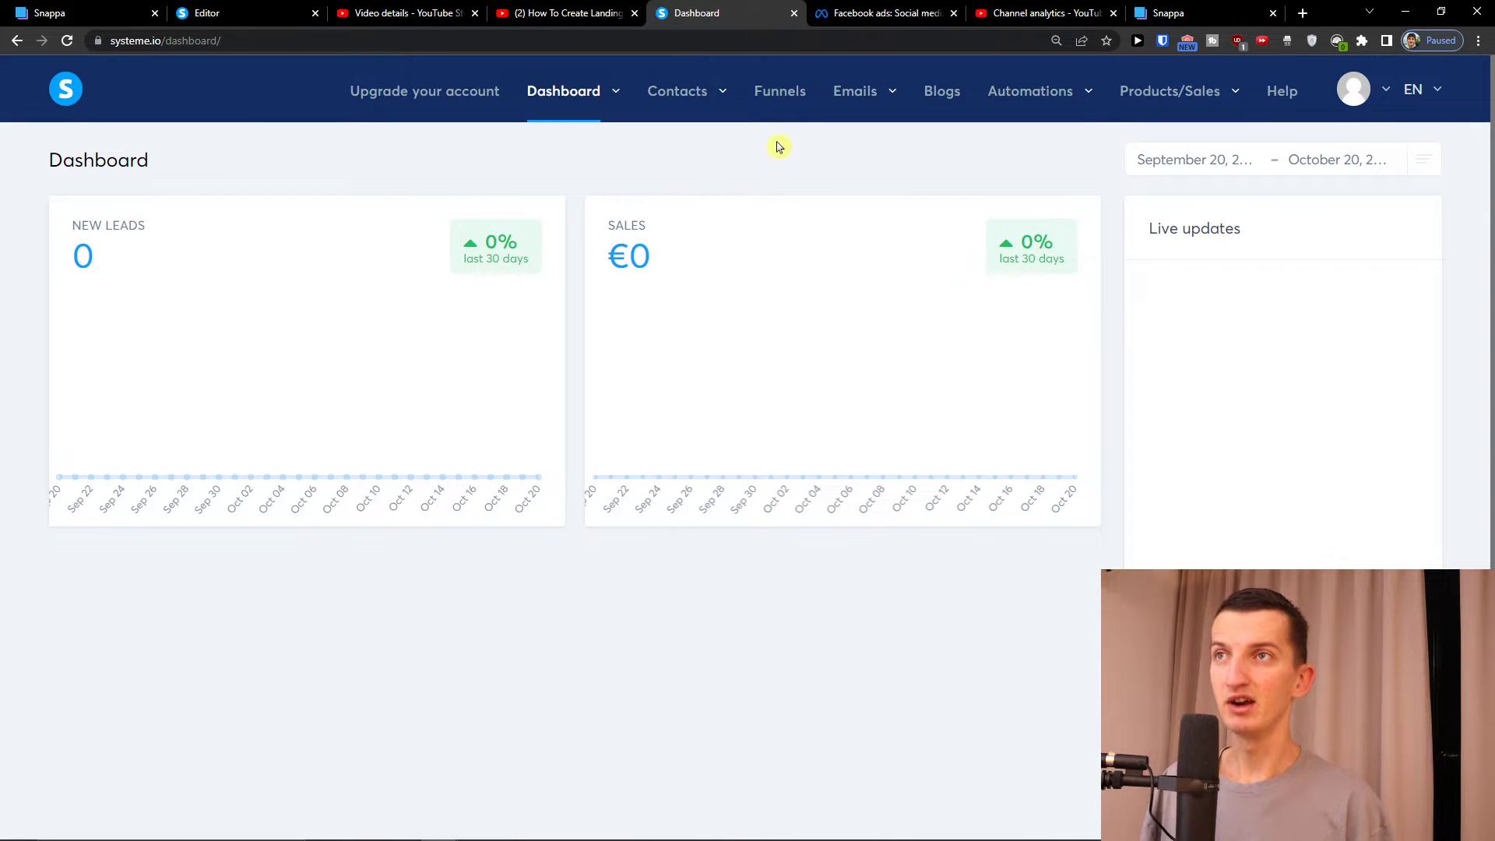
Deactivate the Loan Landing Funnel, leaving klkl and Work From Home in the Funnels list
{"action": "left_click", "coordinate": [775, 113]}
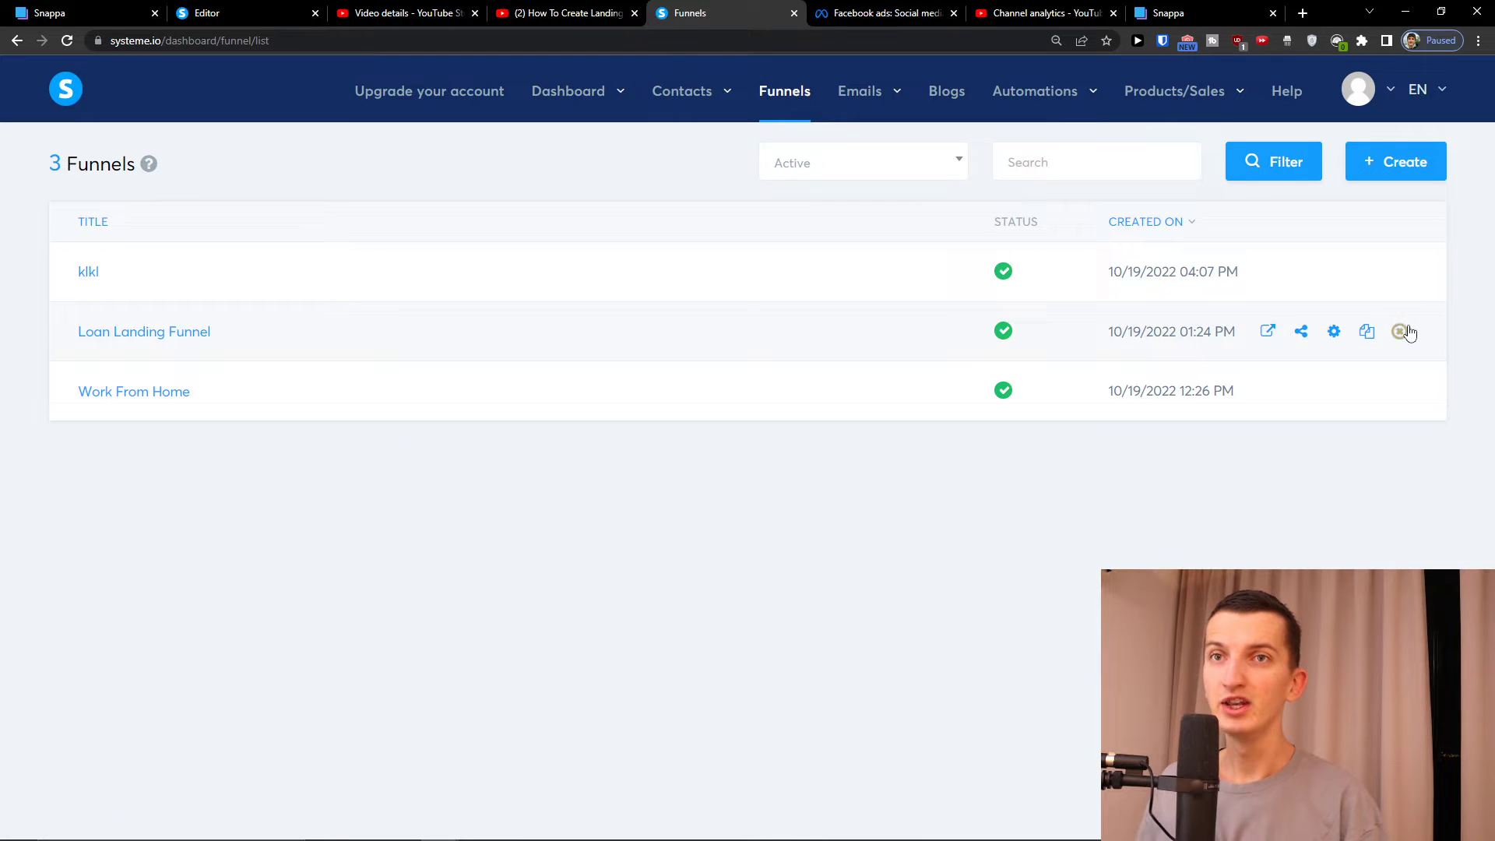
{"action": "left_click", "coordinate": [1399, 331]}
{"action": "left_click", "coordinate": [728, 520]}
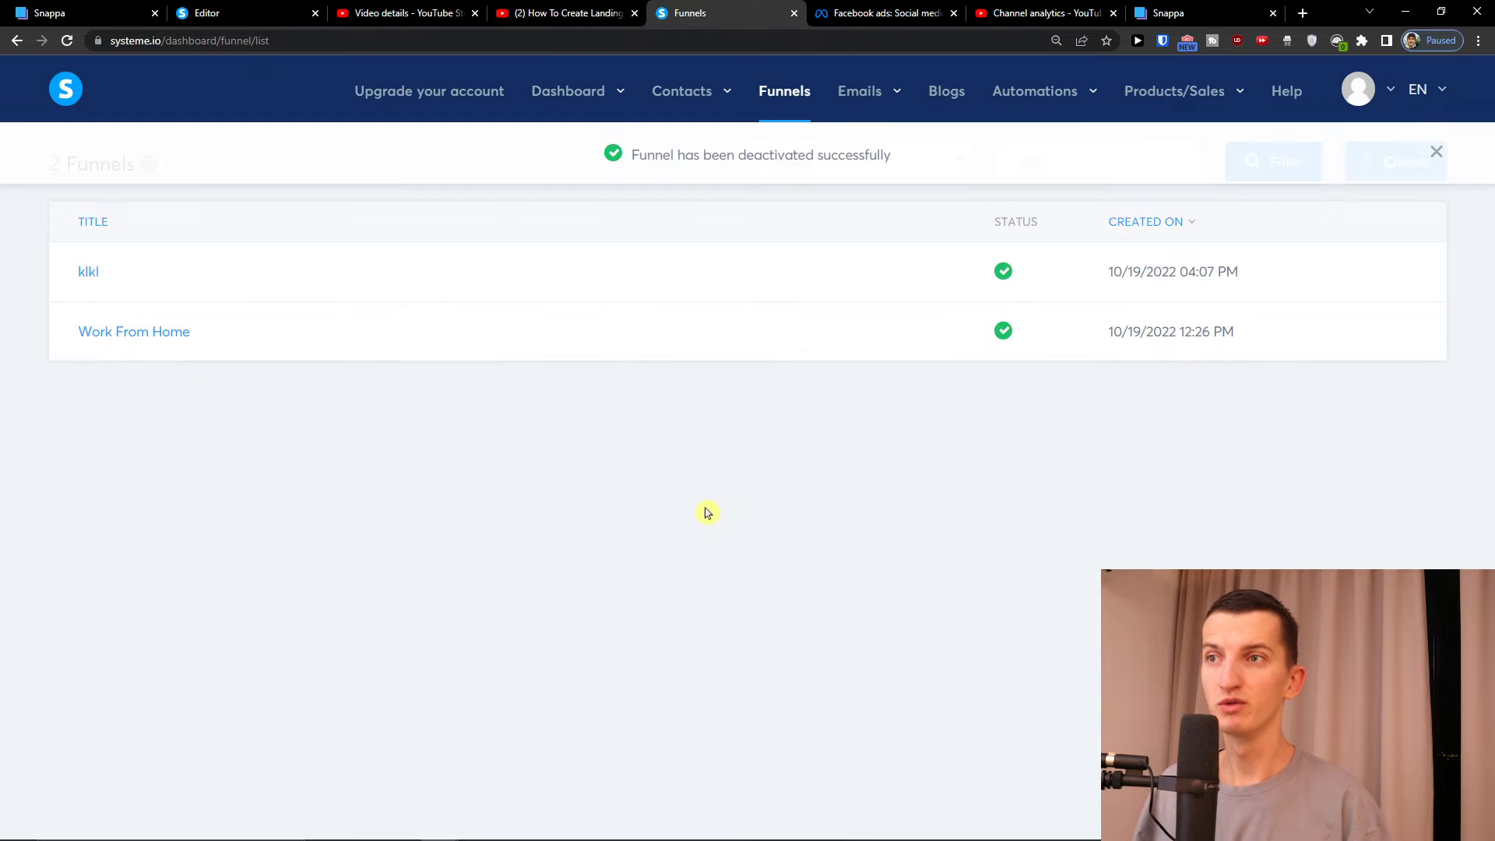
{"action": "left_click", "coordinate": [1397, 173]}
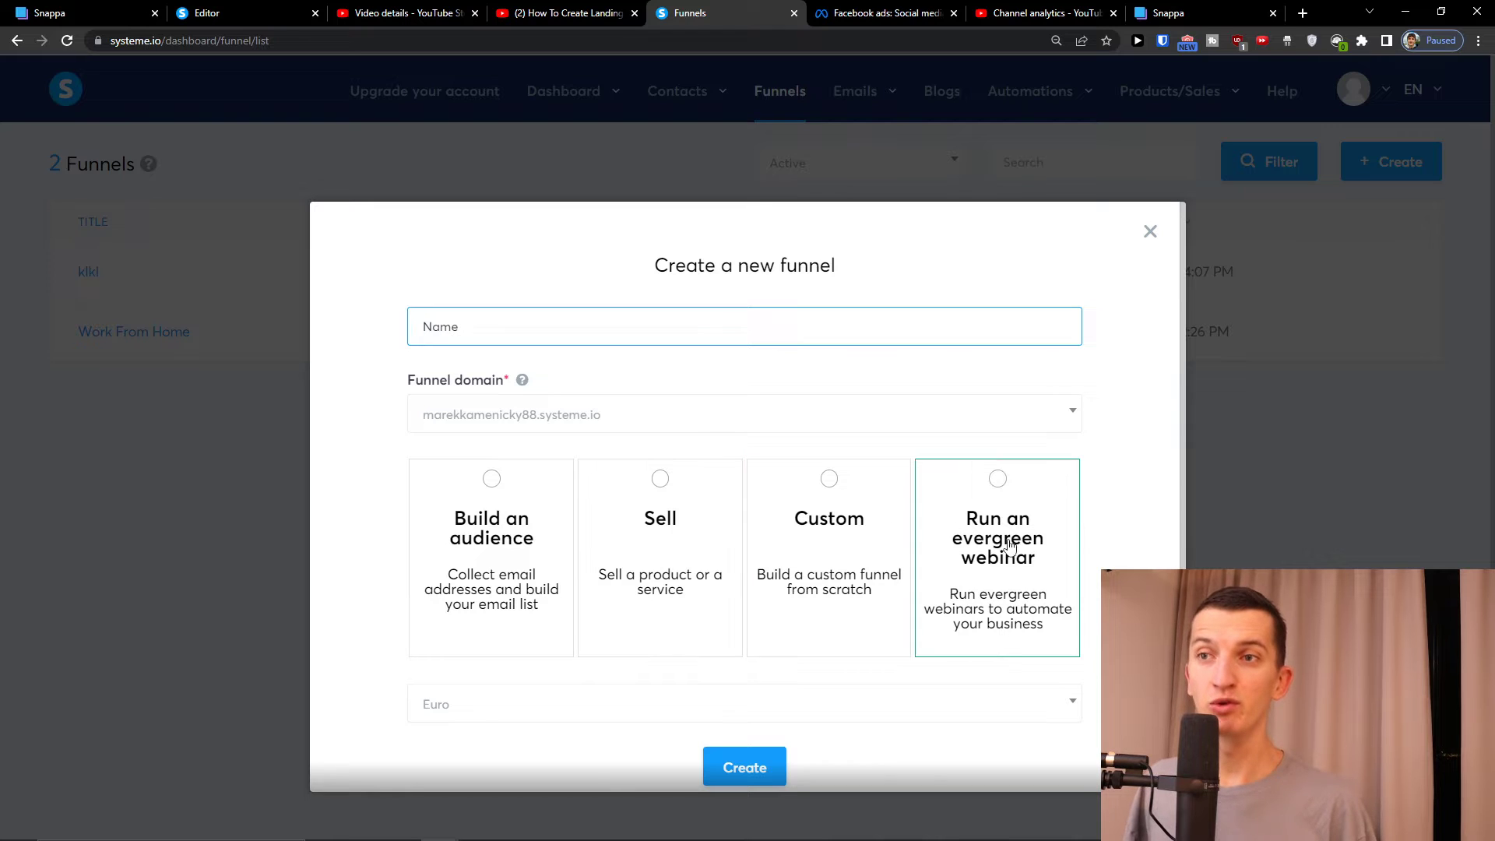
Create a Build an audience funnel named 'Facebook ad landing page funnel'
{"action": "left_click", "coordinate": [488, 475]}
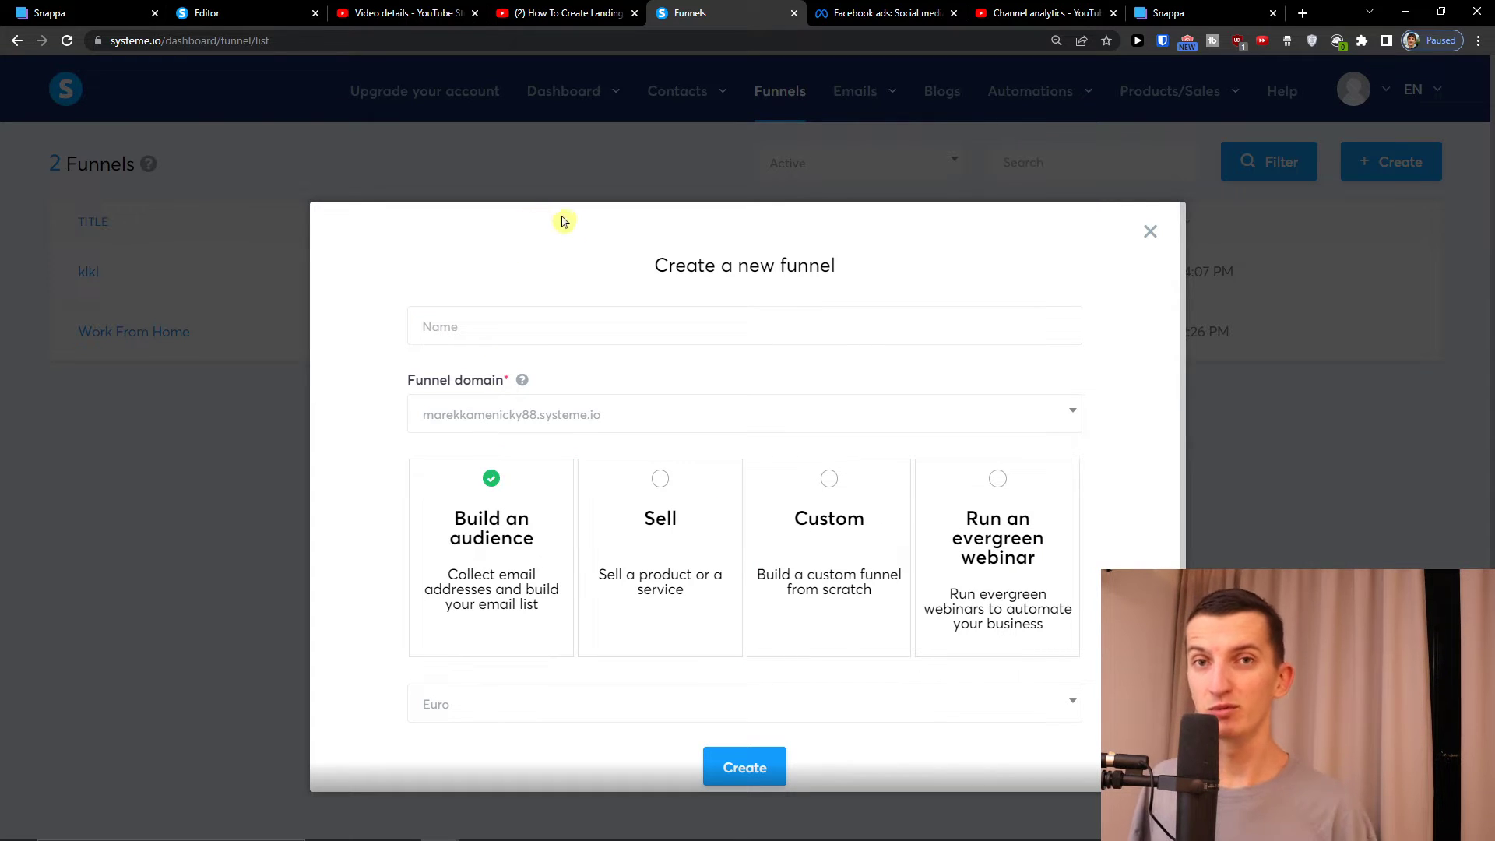
{"action": "left_click", "coordinate": [542, 341]}
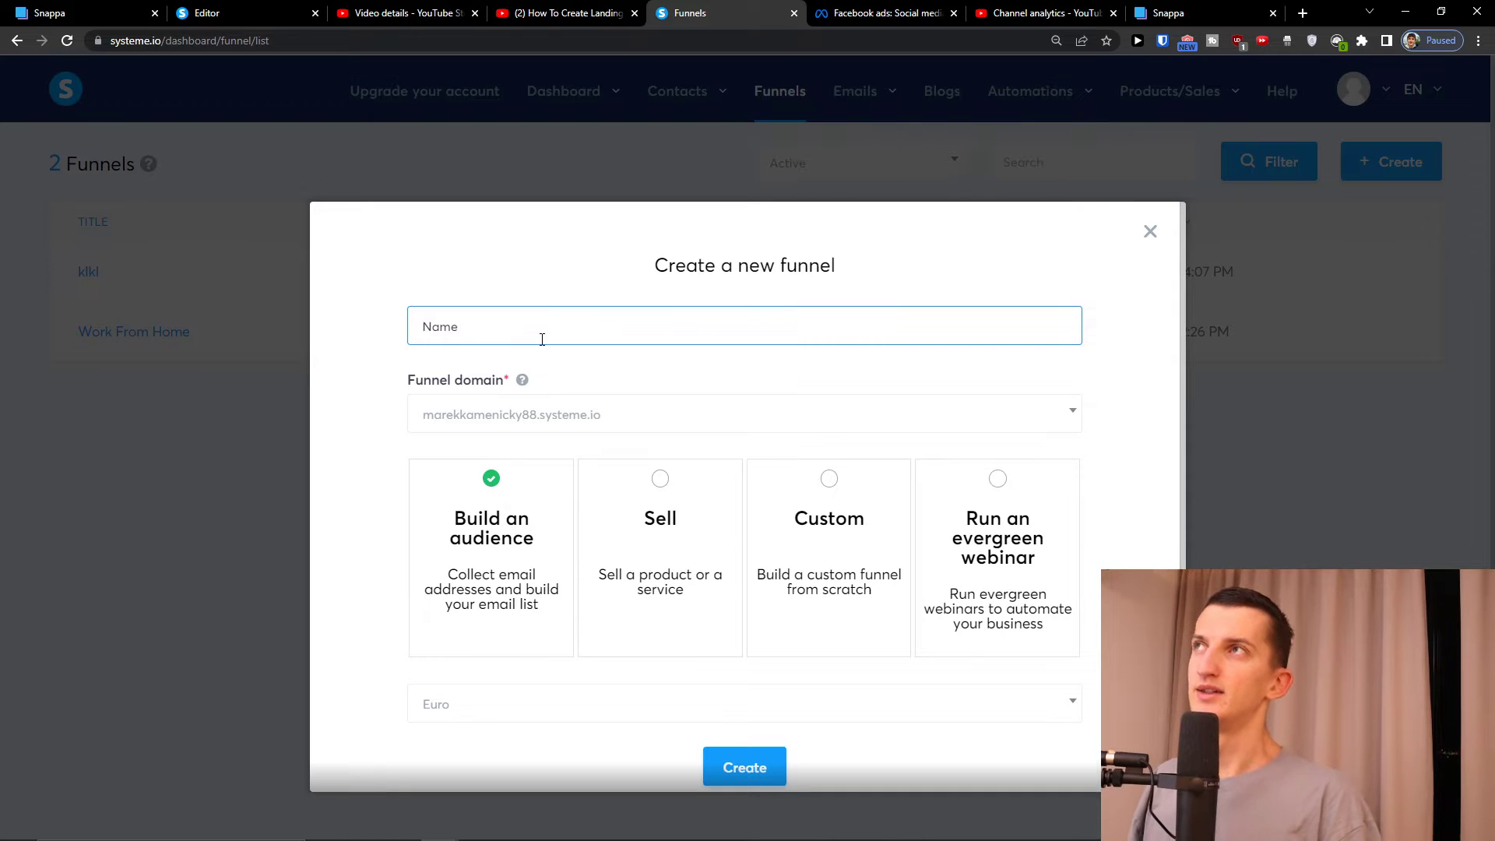
{"action": "type", "text": "Facebook "}
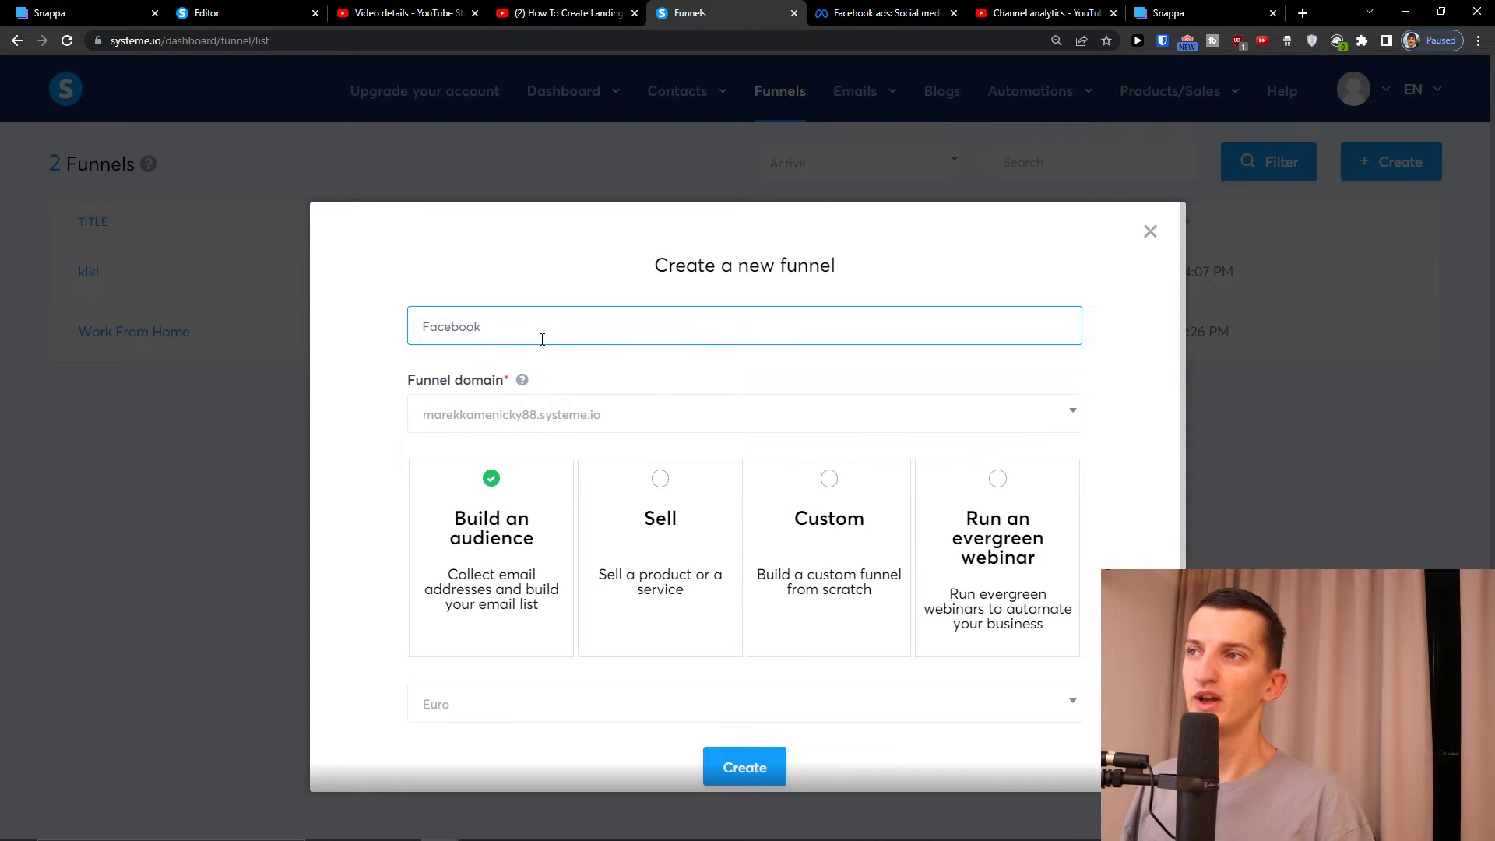
{"action": "type", "text": "ads "}
{"action": "type", "text": "anding page funnel"}
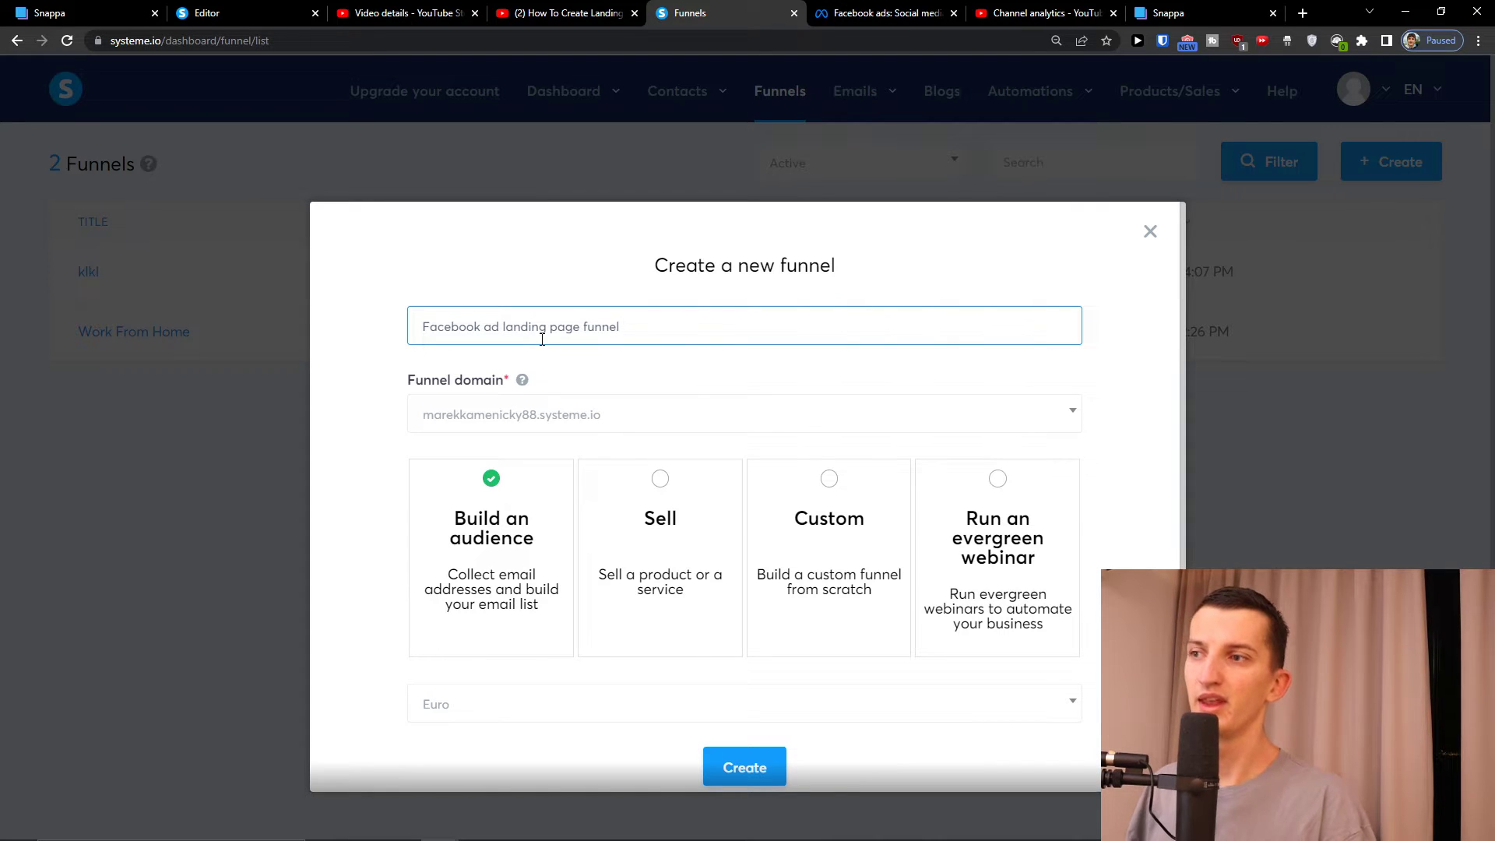
{"action": "left_click", "coordinate": [725, 772]}
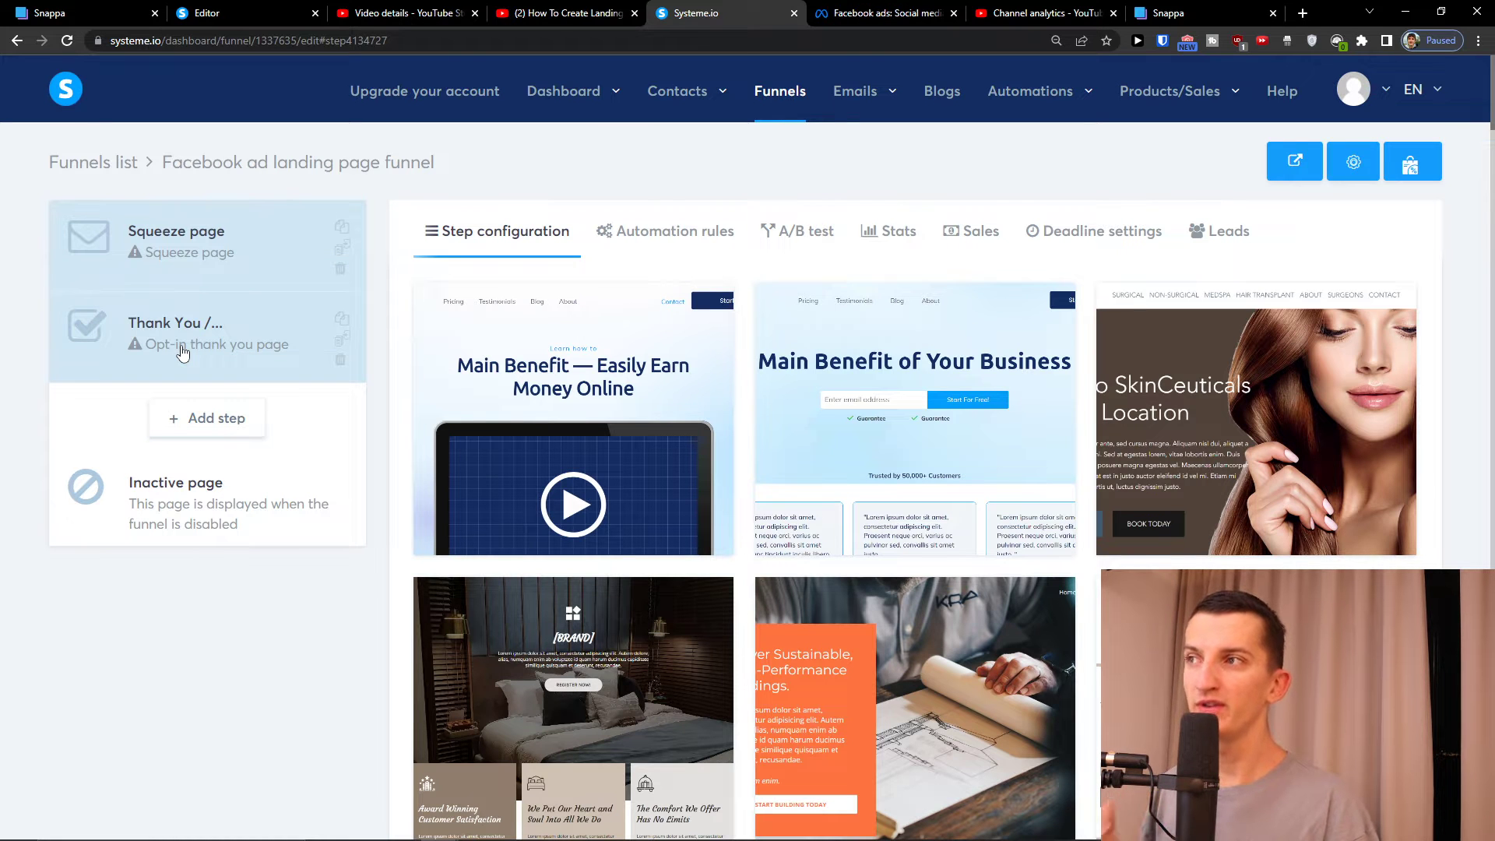
Browse the step types in the Add new step form, then close it without adding a step
{"action": "left_click", "coordinate": [193, 416]}
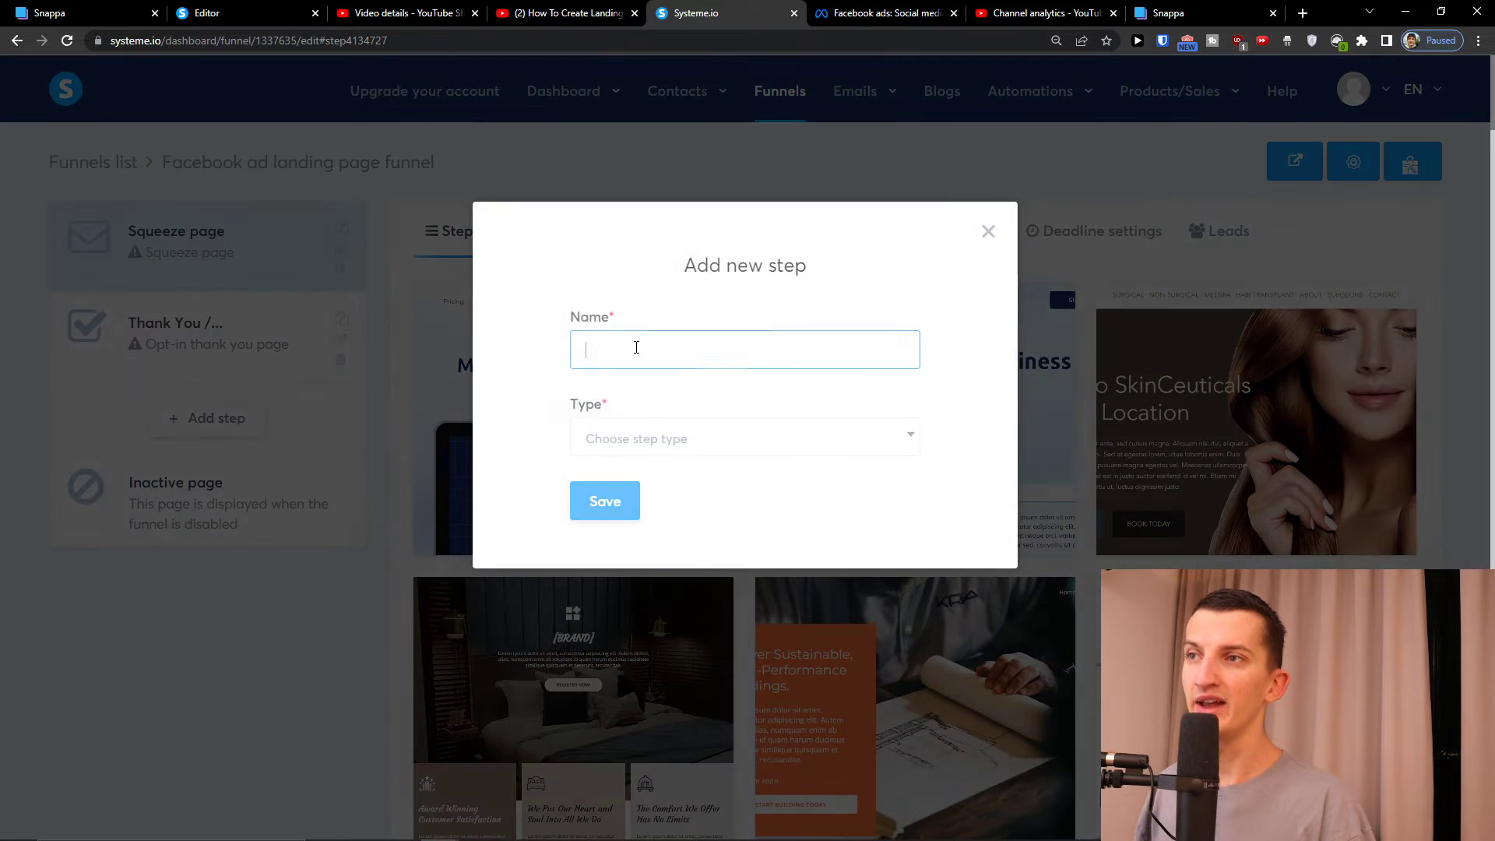
{"action": "left_click", "coordinate": [704, 436]}
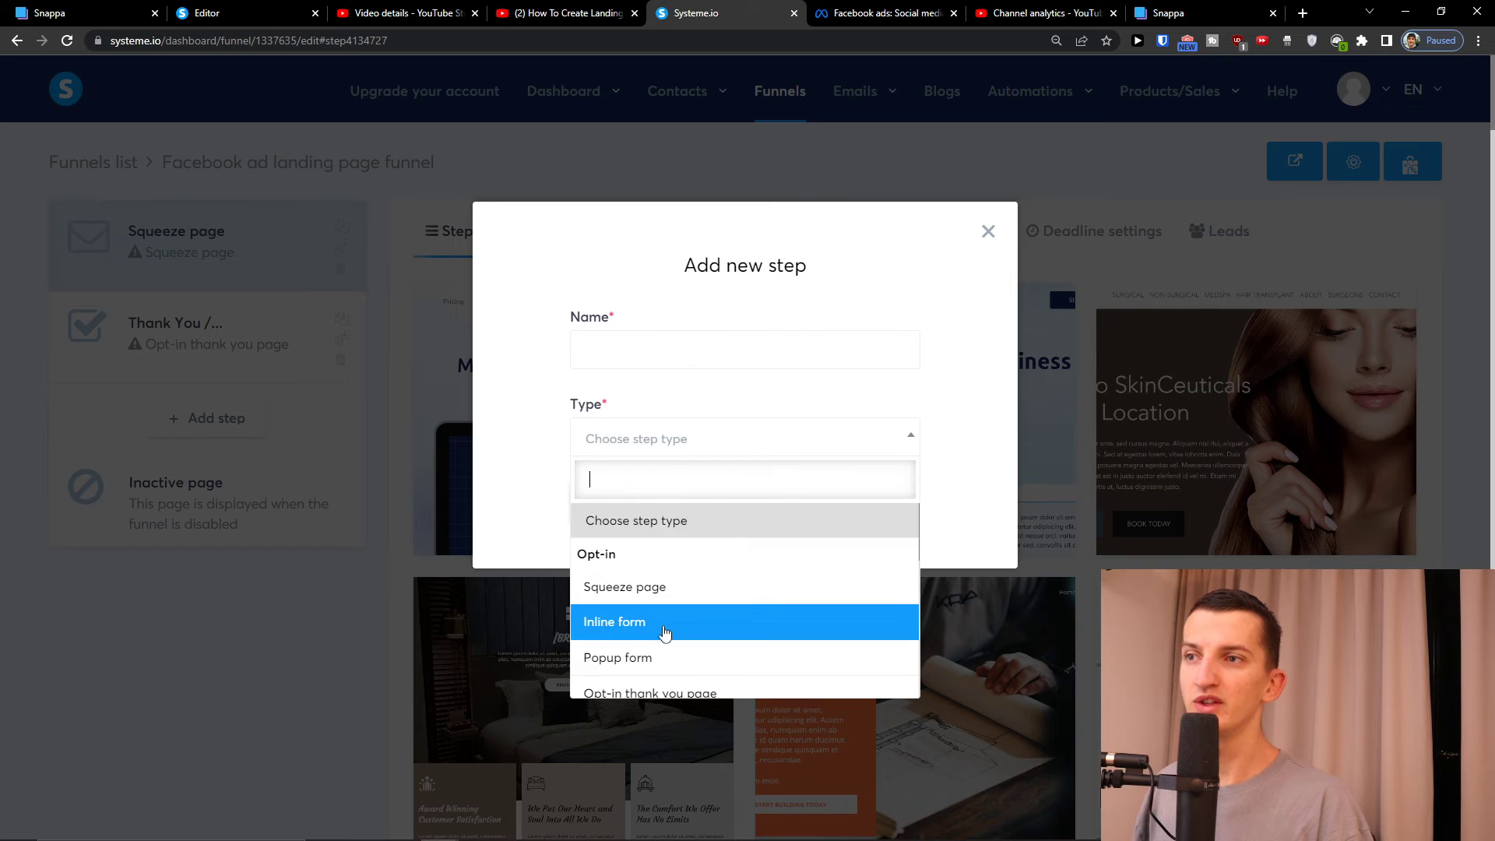
{"action": "scroll", "coordinate": [666, 627], "scroll_direction": "down", "scroll_amount": 3}
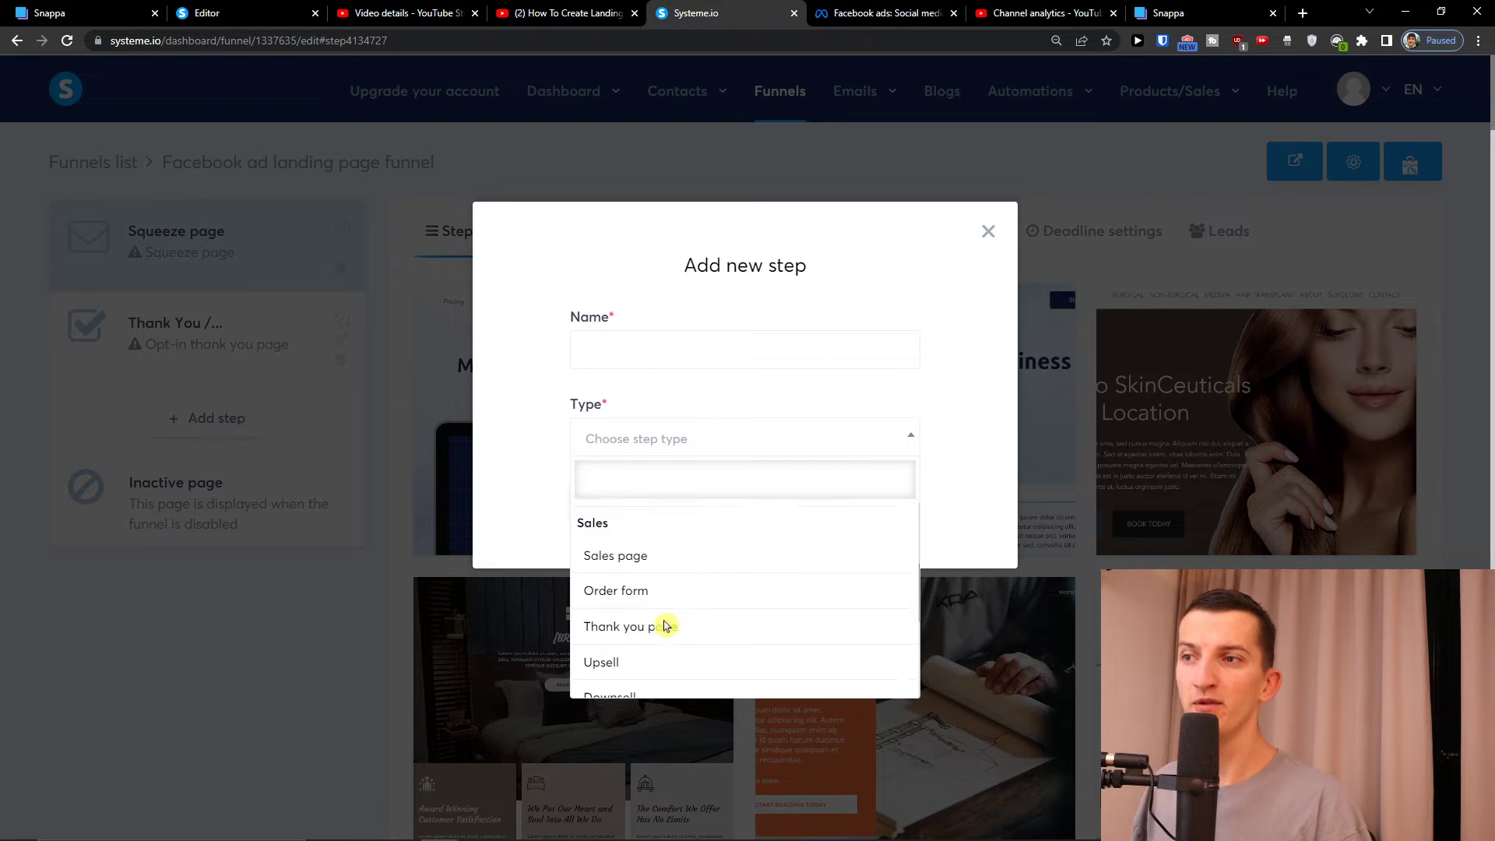
{"action": "scroll", "coordinate": [666, 626], "scroll_direction": "down", "scroll_amount": 5}
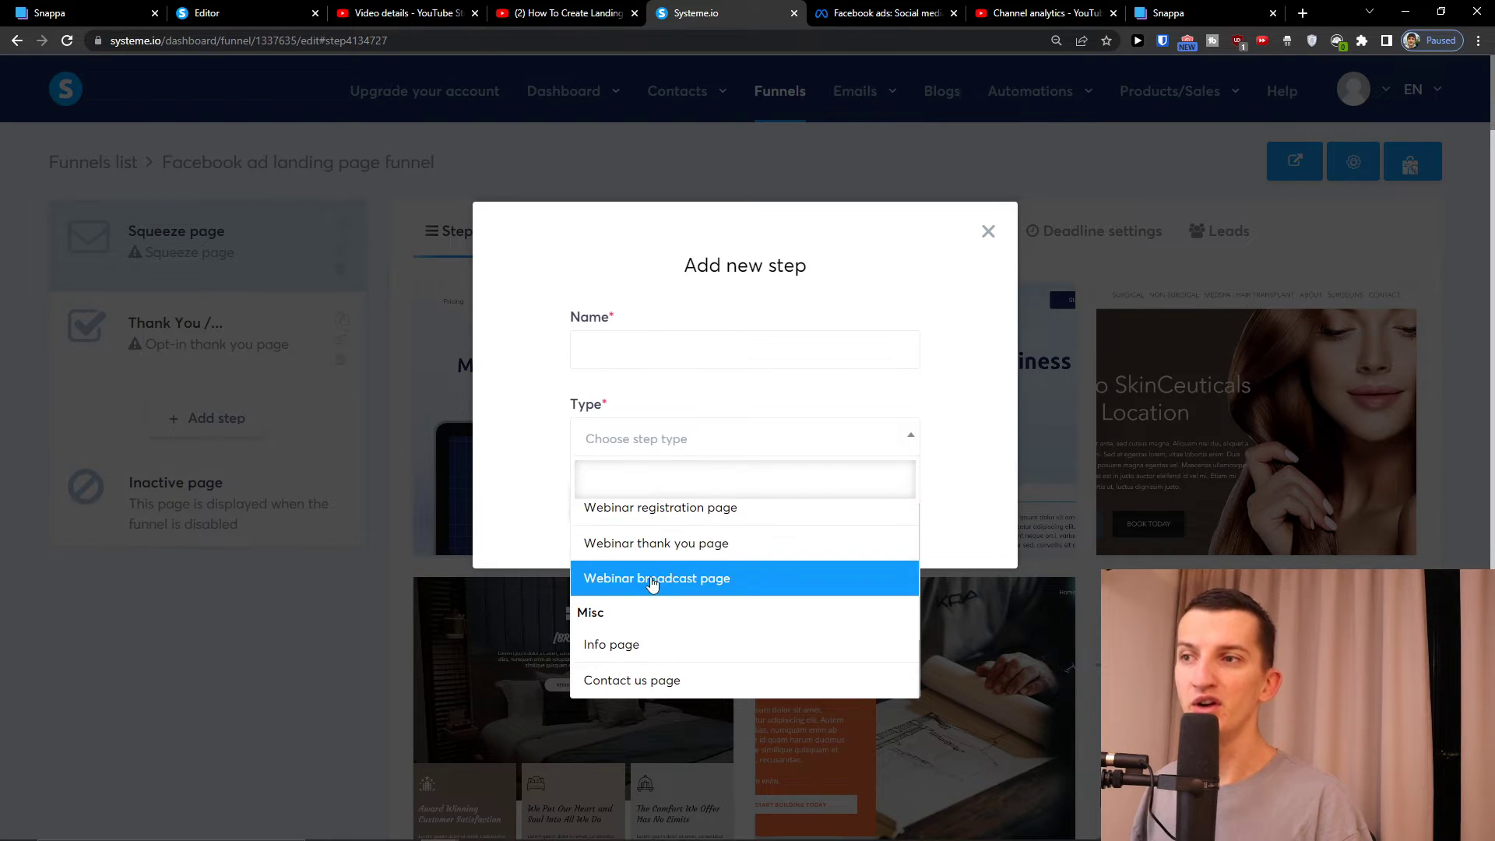
{"action": "scroll", "coordinate": [652, 583], "scroll_direction": "up", "scroll_amount": 5}
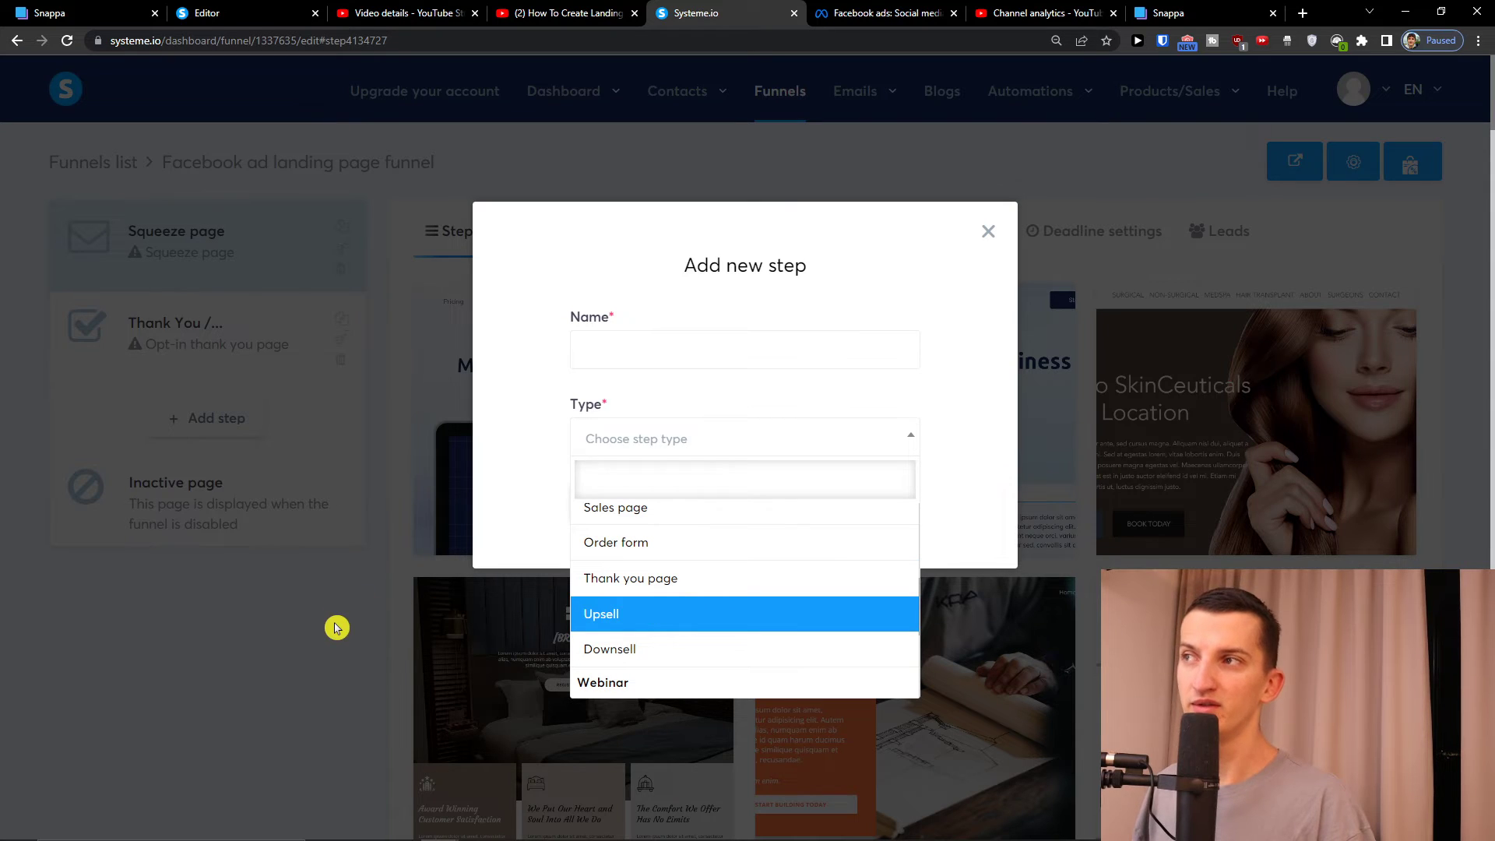
{"action": "left_click", "coordinate": [336, 627]}
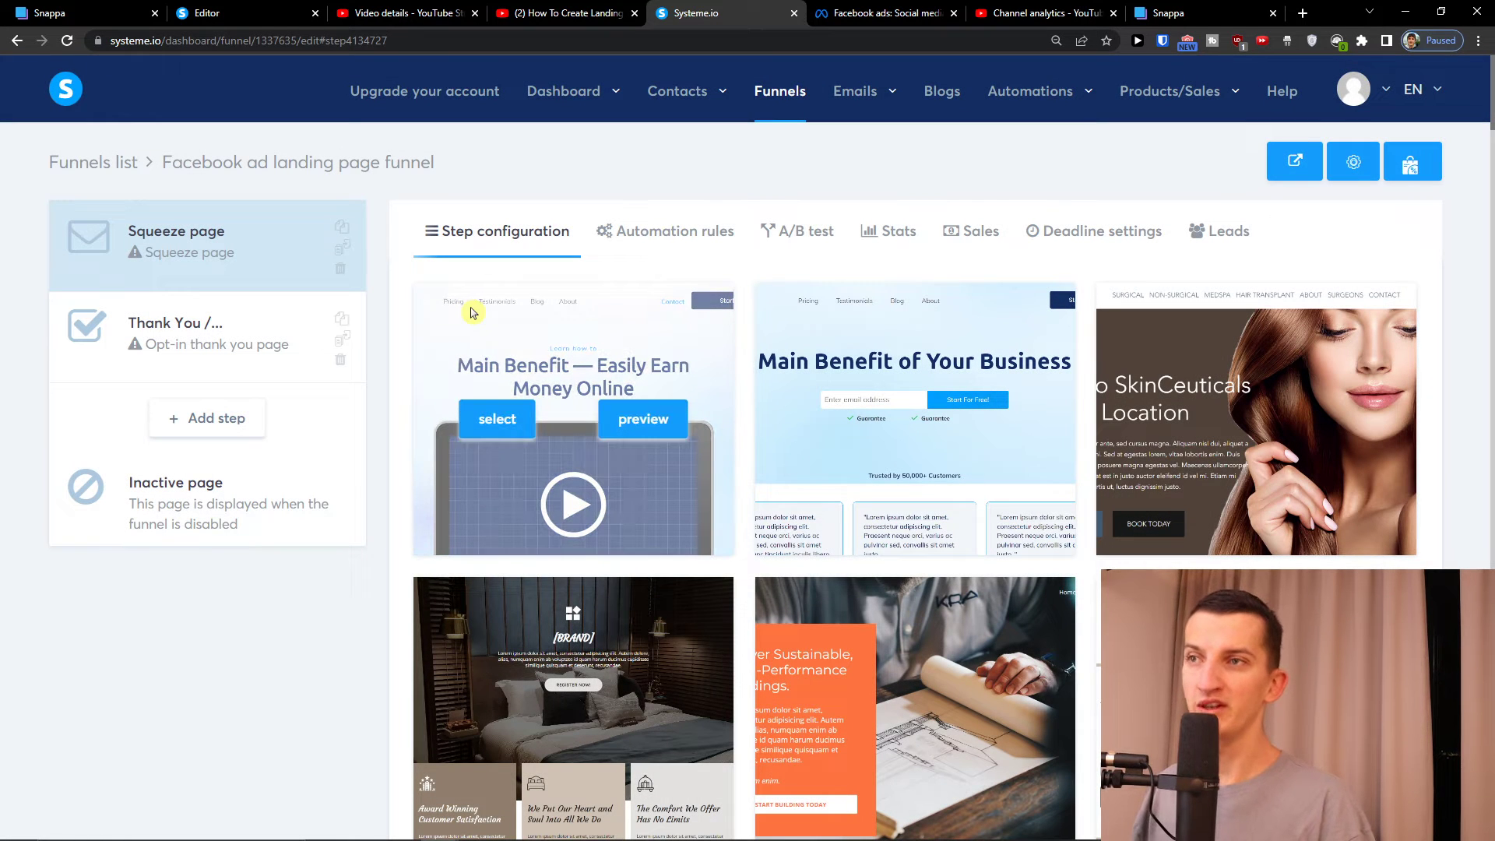
Glance at the funnel's automation rules, then return to the squeeze page templates
{"action": "mouse_move", "coordinate": [851, 402]}
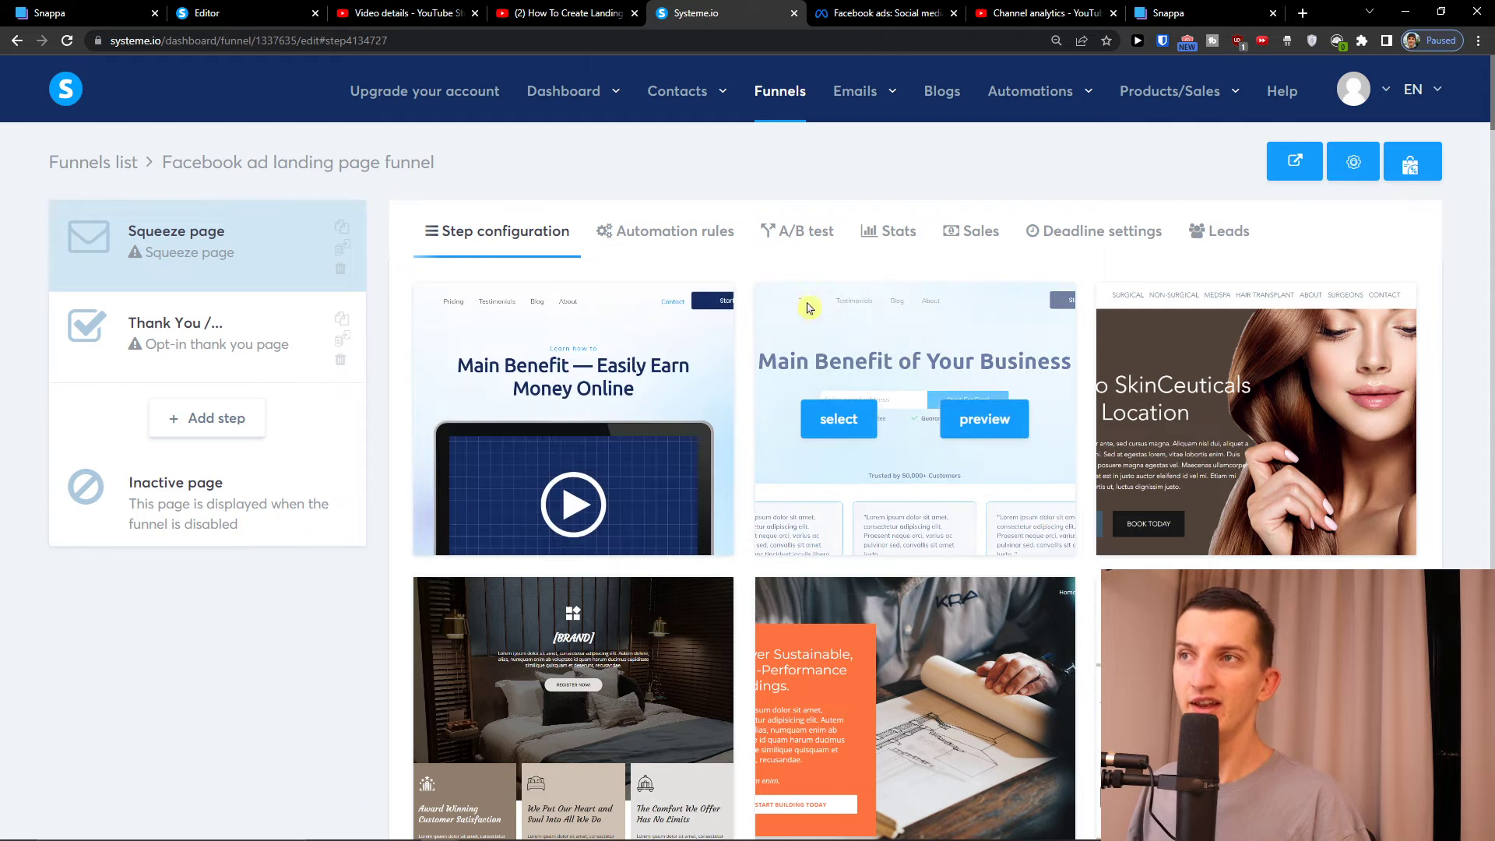
{"action": "scroll", "coordinate": [747, 434], "scroll_direction": "down", "scroll_amount": 1}
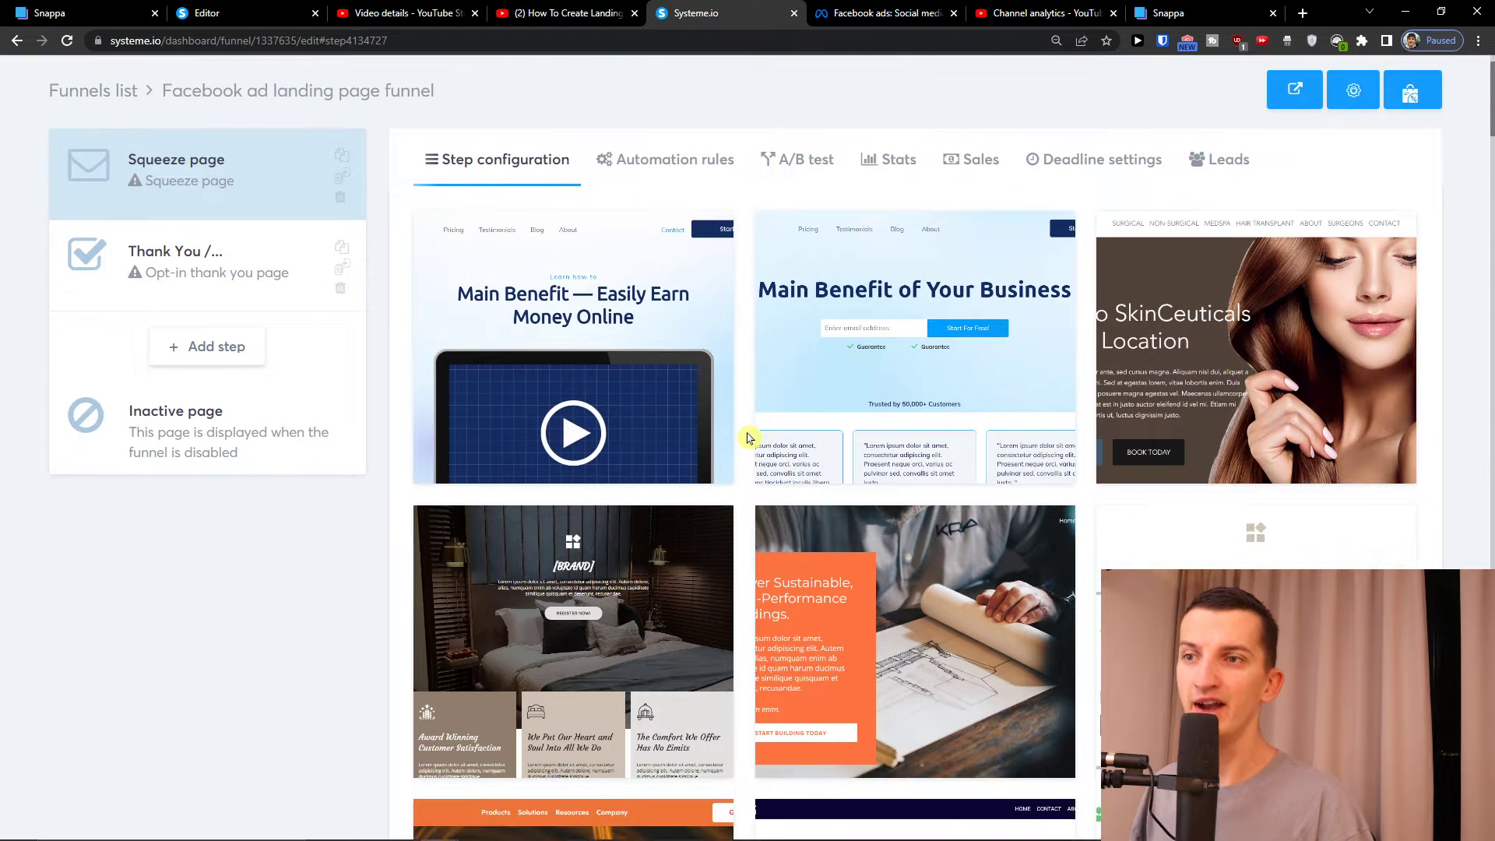
{"action": "scroll", "coordinate": [747, 437], "scroll_direction": "up", "scroll_amount": 1}
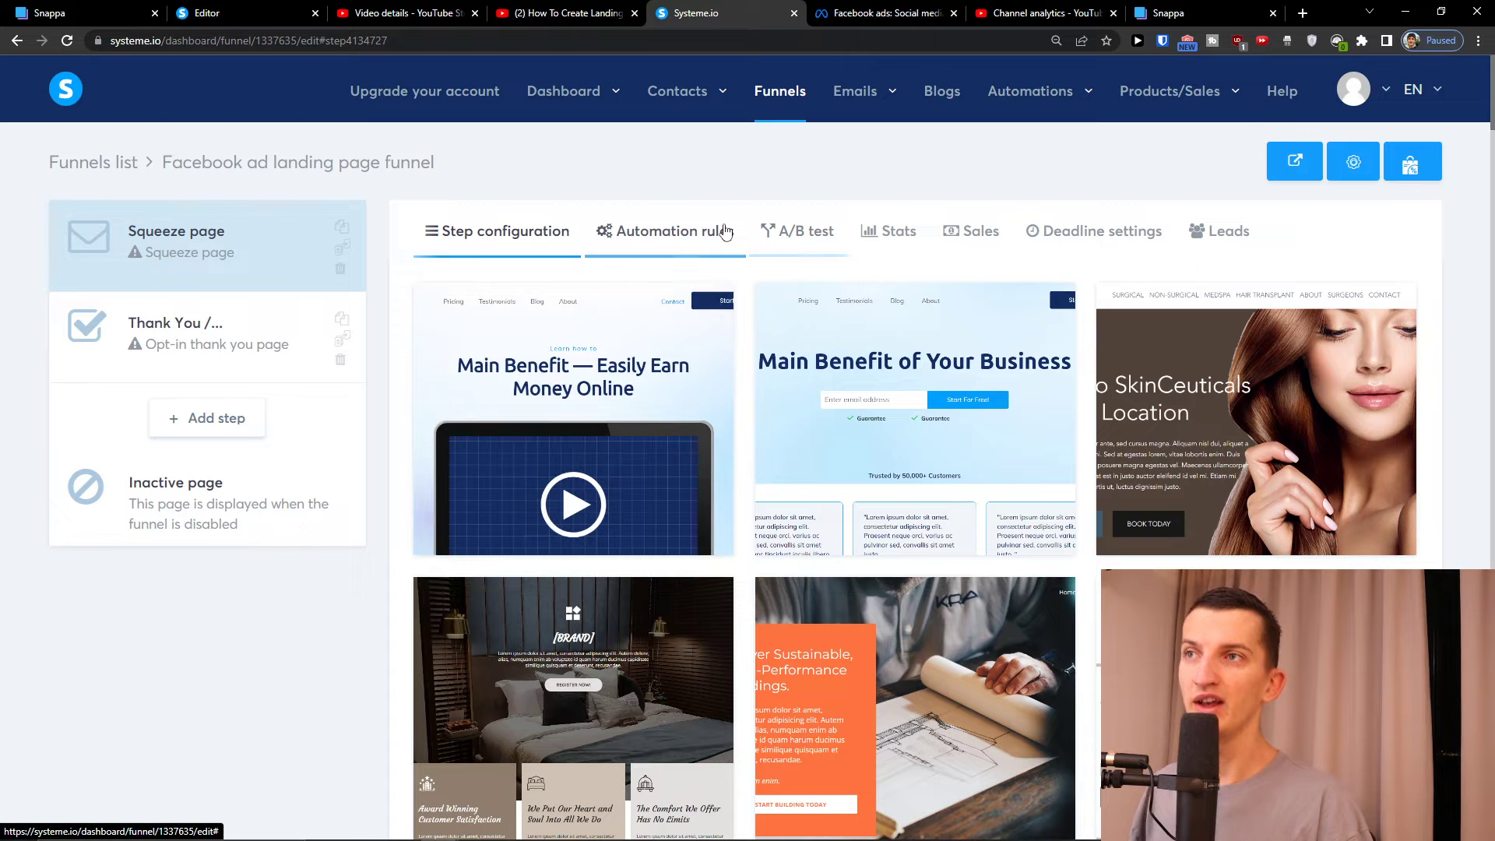
{"action": "left_click", "coordinate": [724, 231]}
{"action": "left_click", "coordinate": [500, 230]}
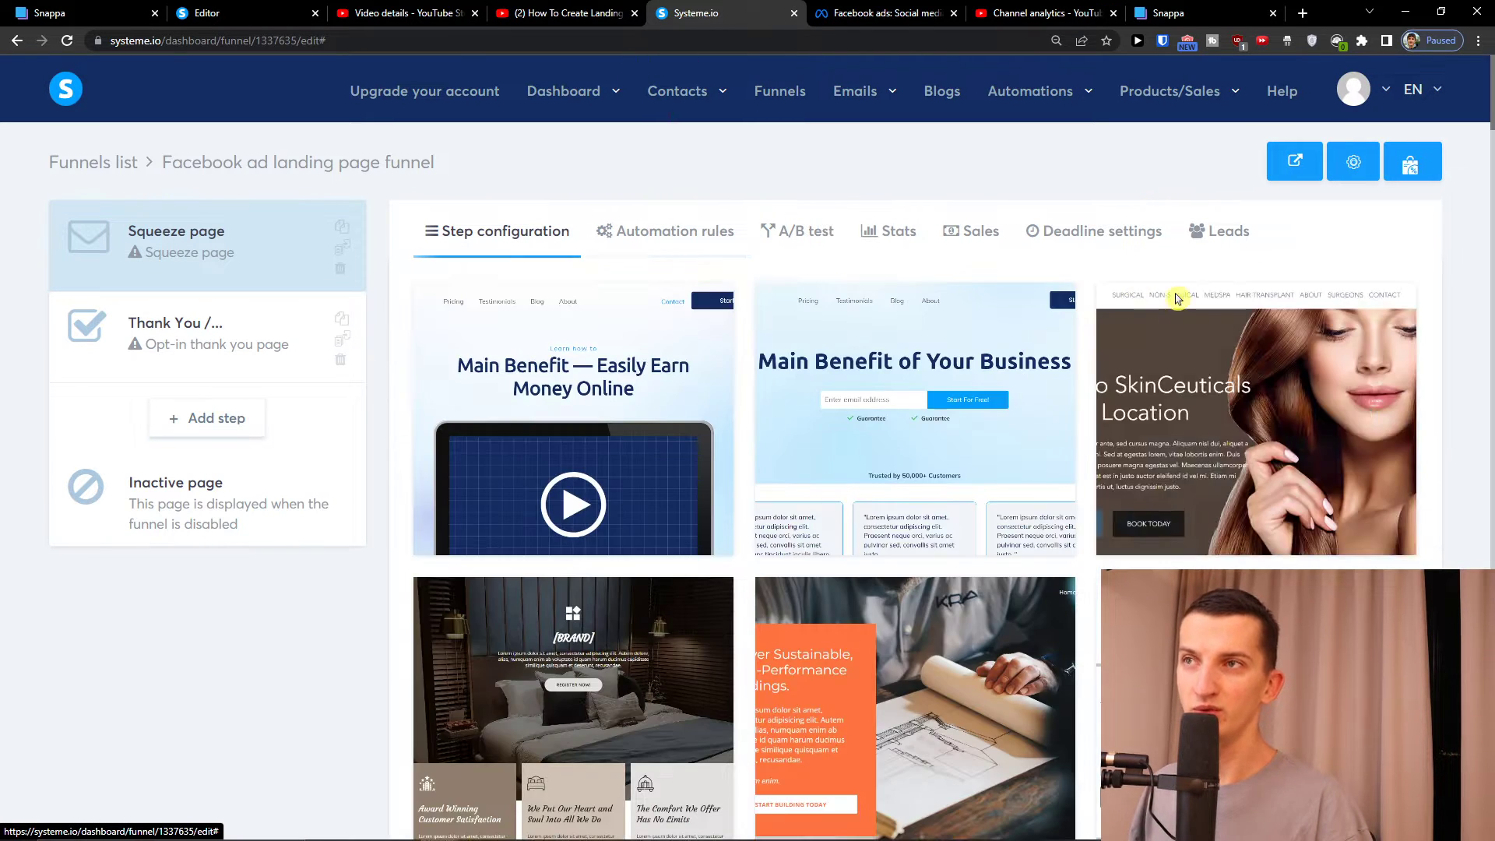
Preview the Bitcoin template in its own tab and scroll through it
{"action": "scroll", "coordinate": [1064, 279], "scroll_direction": "down", "scroll_amount": 8}
{"action": "scroll", "coordinate": [1063, 280], "scroll_direction": "down", "scroll_amount": 6}
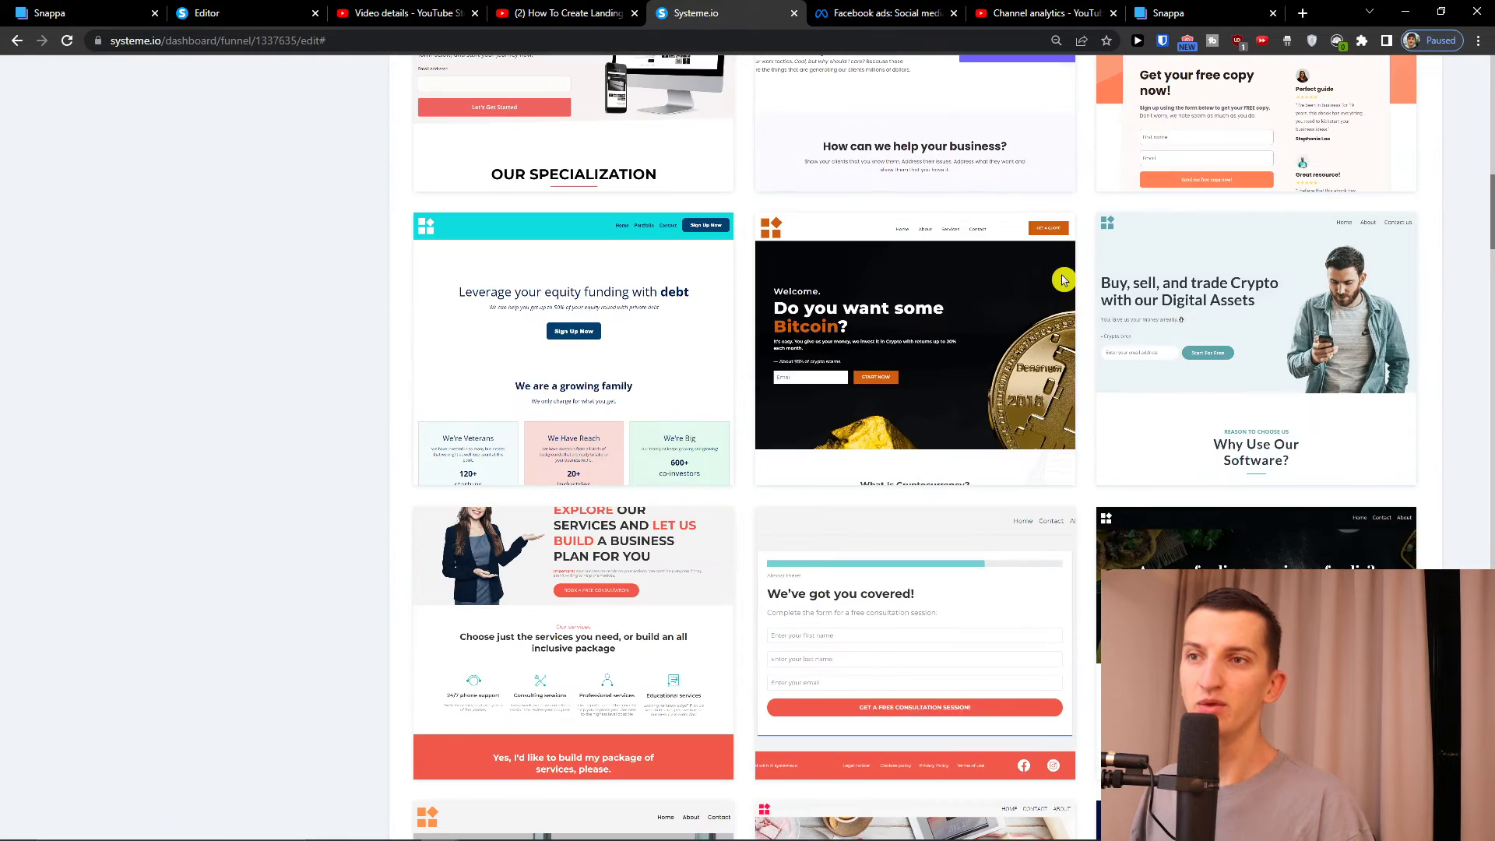
{"action": "mouse_move", "coordinate": [938, 352]}
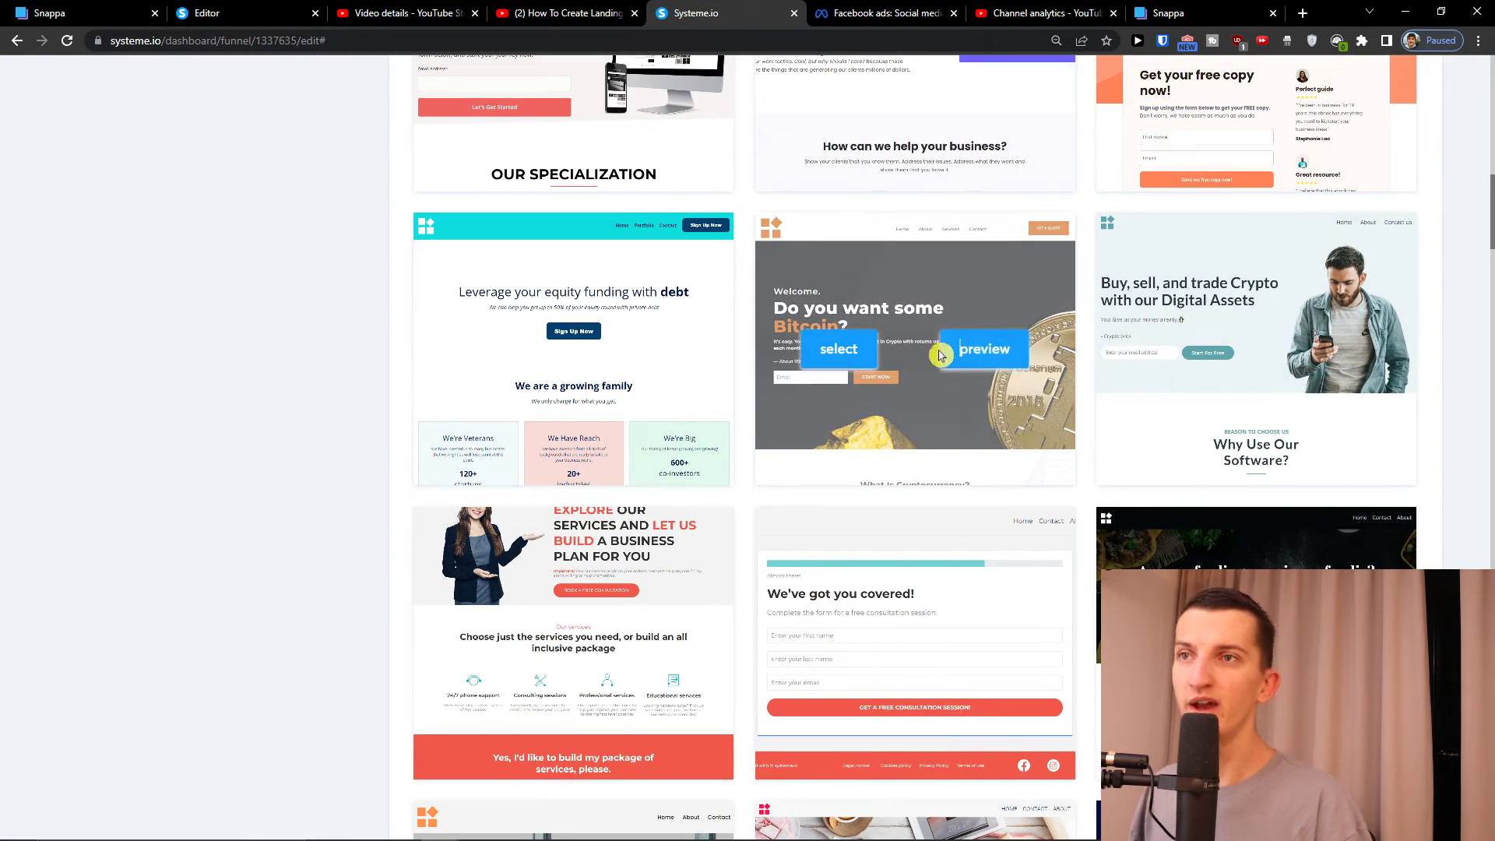
{"action": "left_click", "coordinate": [942, 352]}
{"action": "scroll", "coordinate": [873, 317], "scroll_direction": "down", "scroll_amount": 5}
{"action": "scroll", "coordinate": [873, 317], "scroll_direction": "down", "scroll_amount": 4}
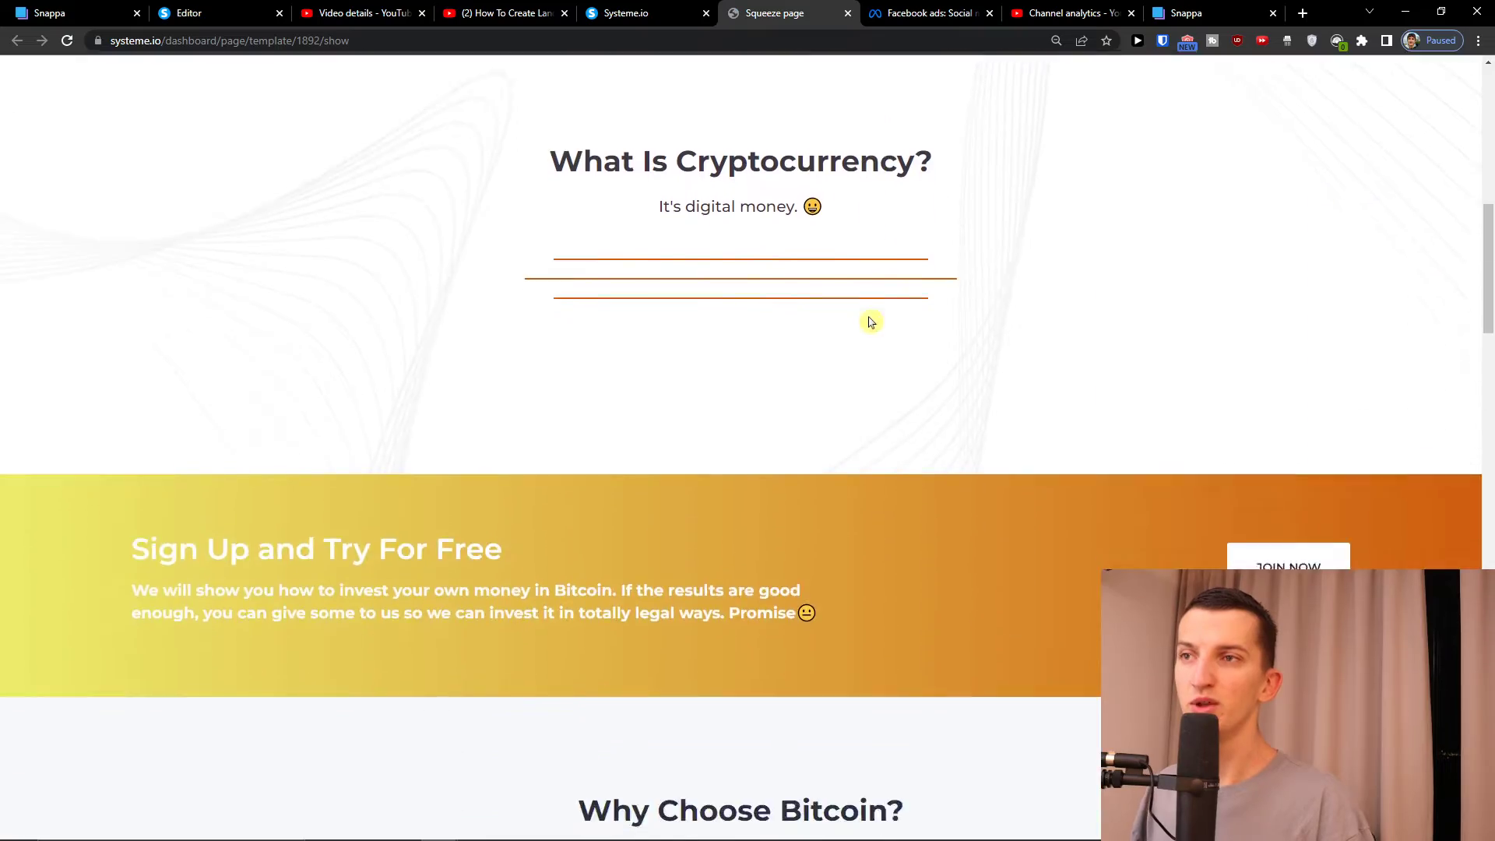
{"action": "scroll", "coordinate": [868, 321], "scroll_direction": "up", "scroll_amount": 6}
Back in the template gallery, scroll down to the landing-page templates
{"action": "left_click", "coordinate": [638, 12]}
{"action": "scroll", "coordinate": [892, 701], "scroll_direction": "down", "scroll_amount": 4}
{"action": "scroll", "coordinate": [891, 732], "scroll_direction": "down", "scroll_amount": 17}
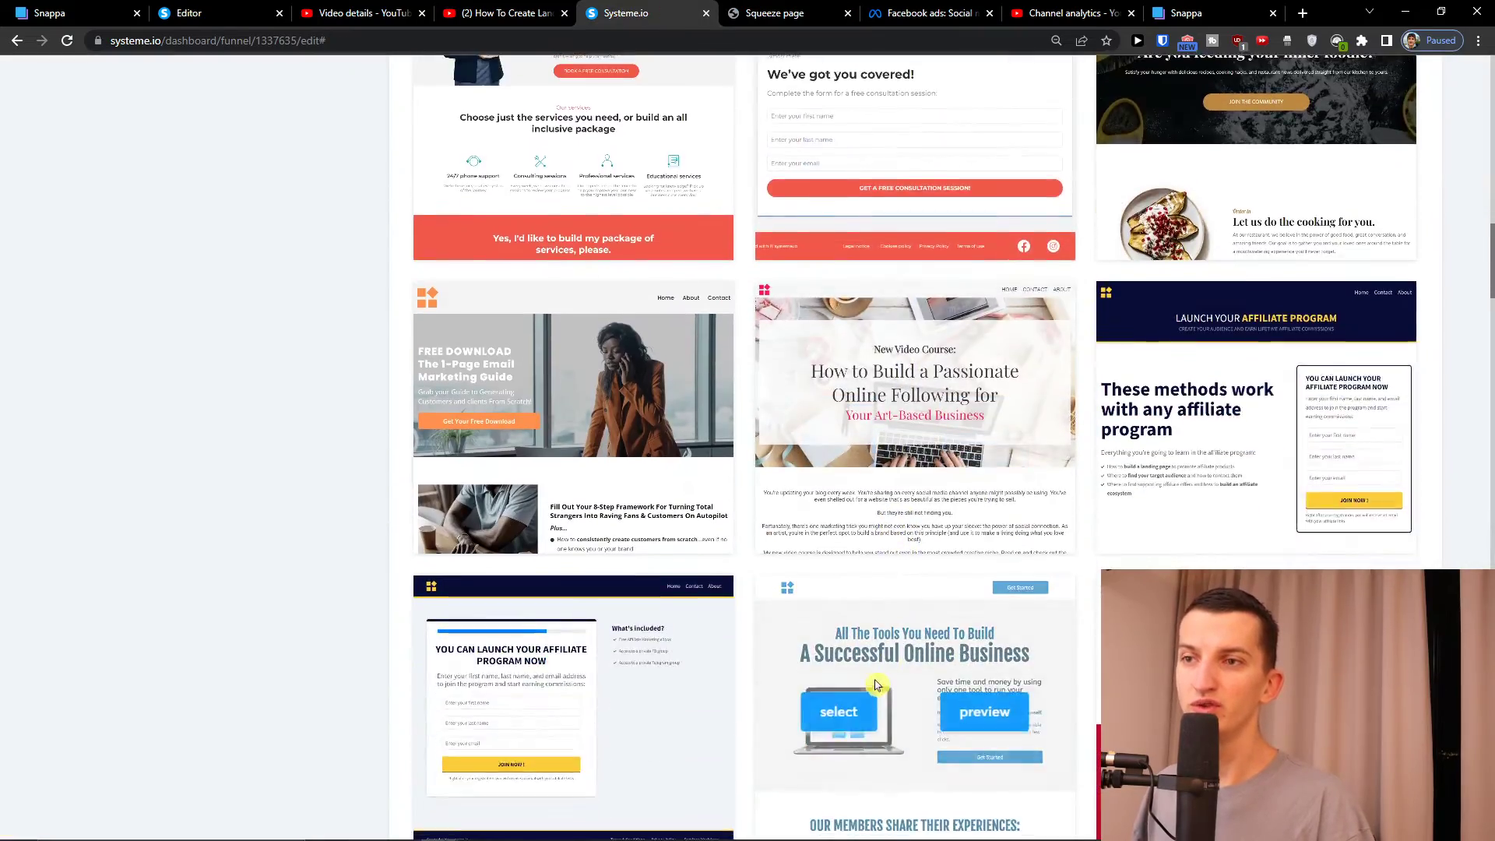
{"action": "scroll", "coordinate": [980, 449], "scroll_direction": "down", "scroll_amount": 20}
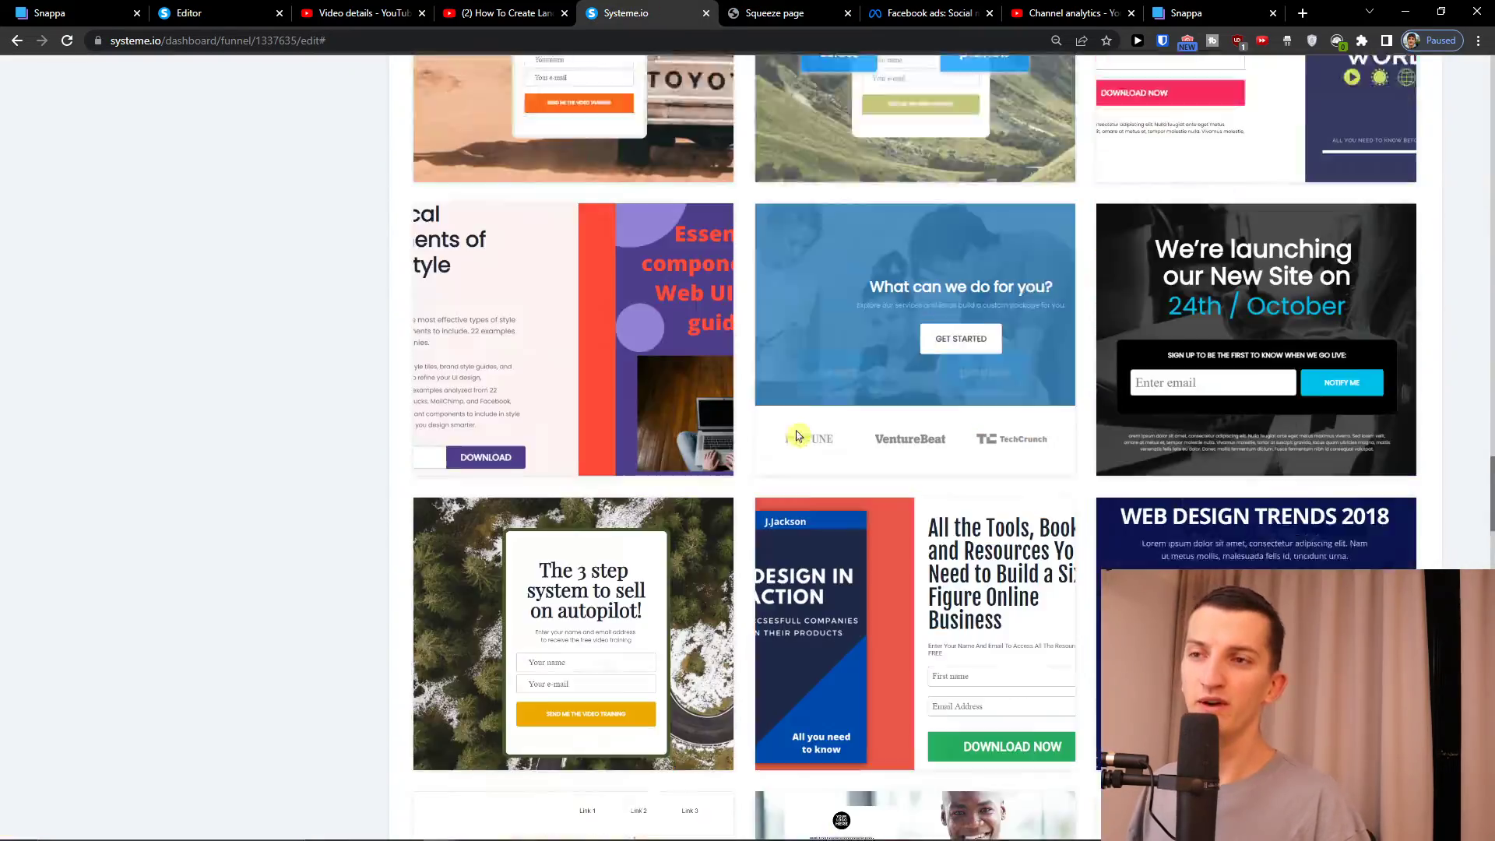
{"action": "scroll", "coordinate": [973, 530], "scroll_direction": "down", "scroll_amount": 8}
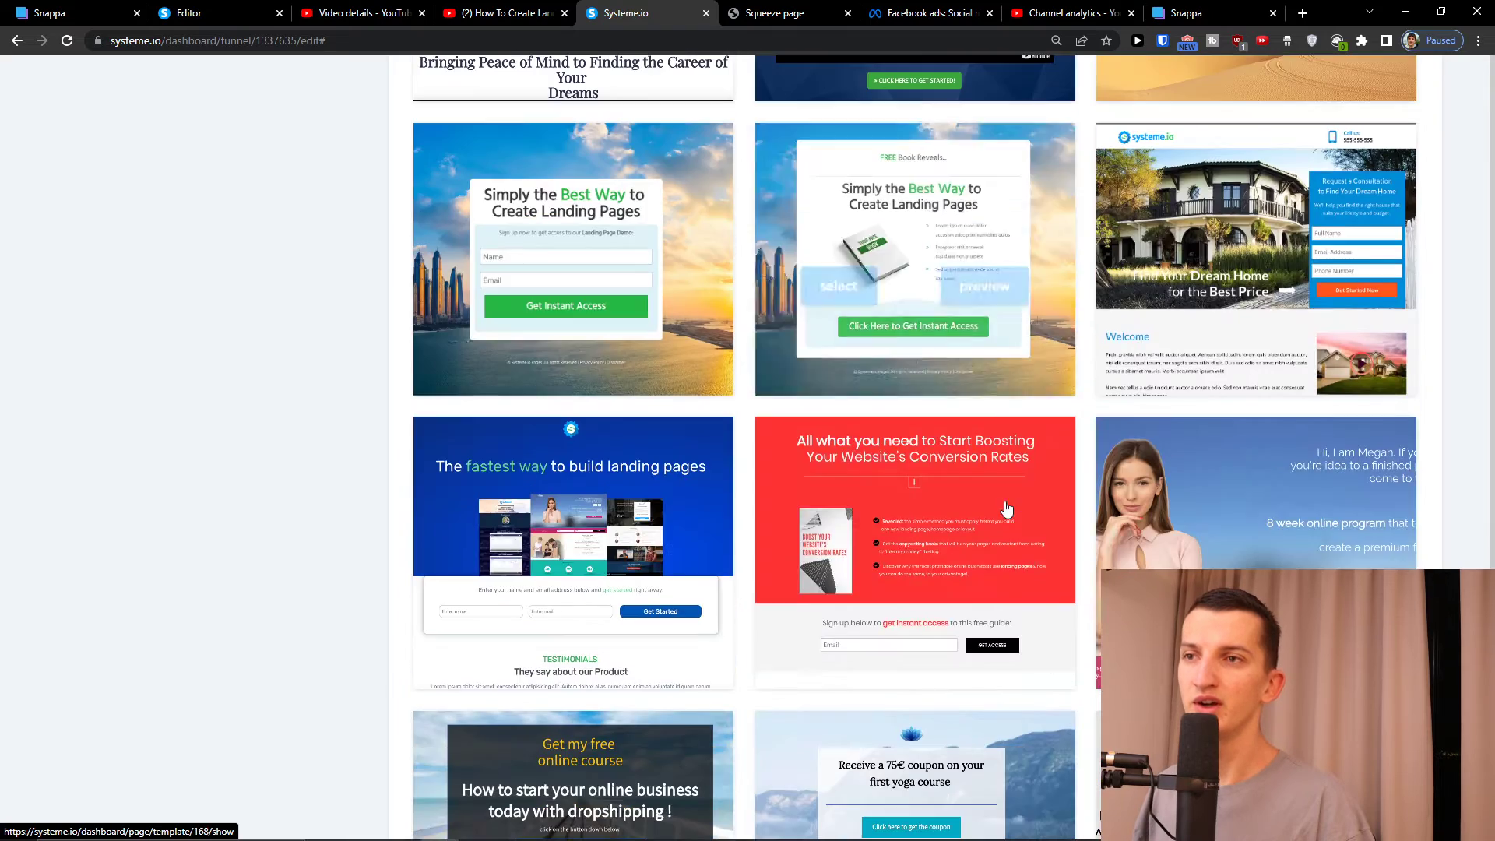
{"action": "scroll", "coordinate": [922, 564], "scroll_direction": "up", "scroll_amount": 4}
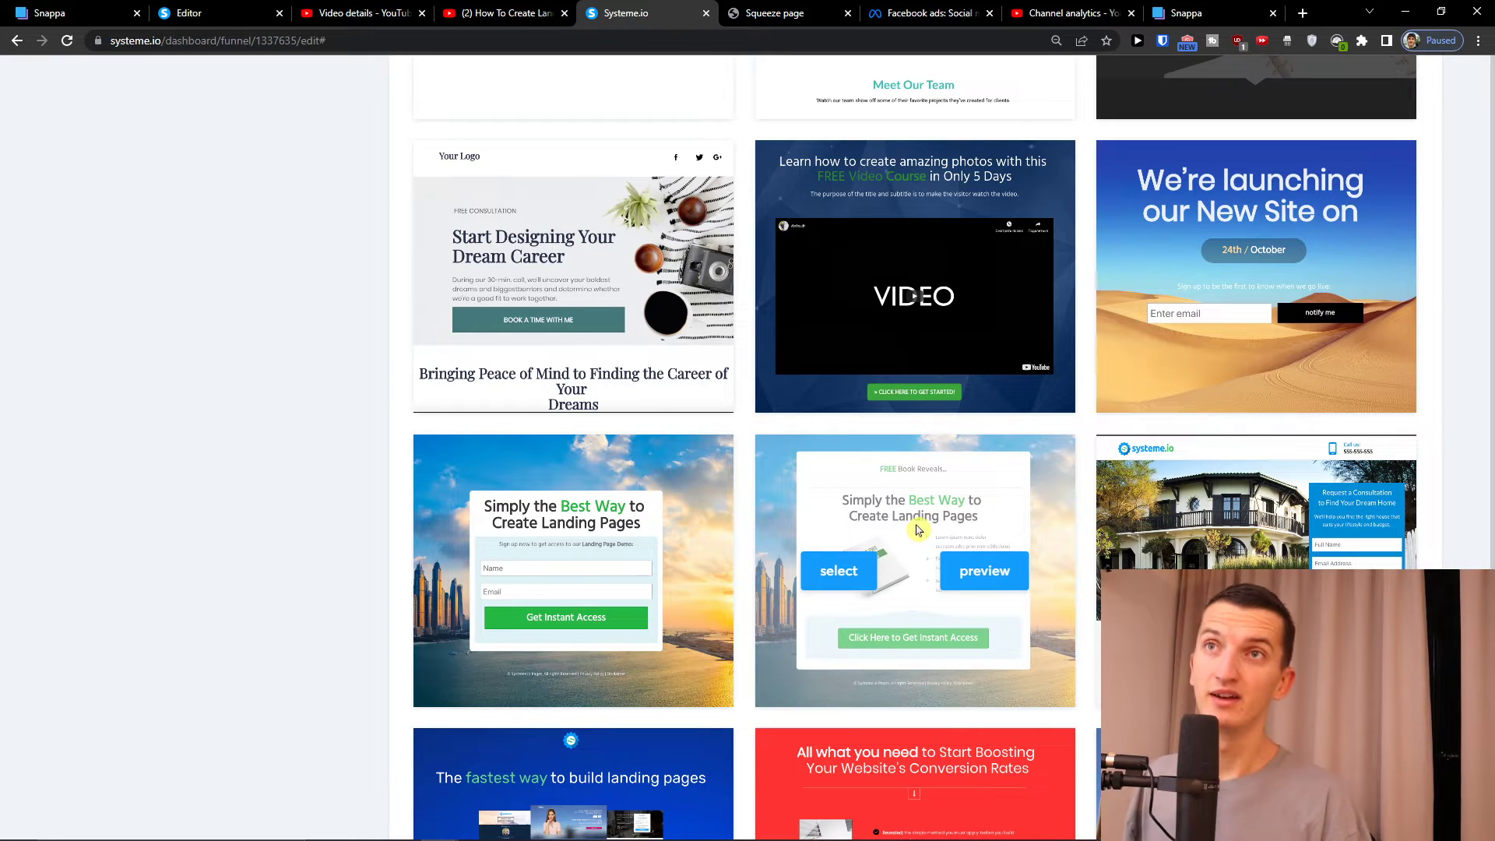
{"action": "left_click", "coordinate": [1310, 16]}
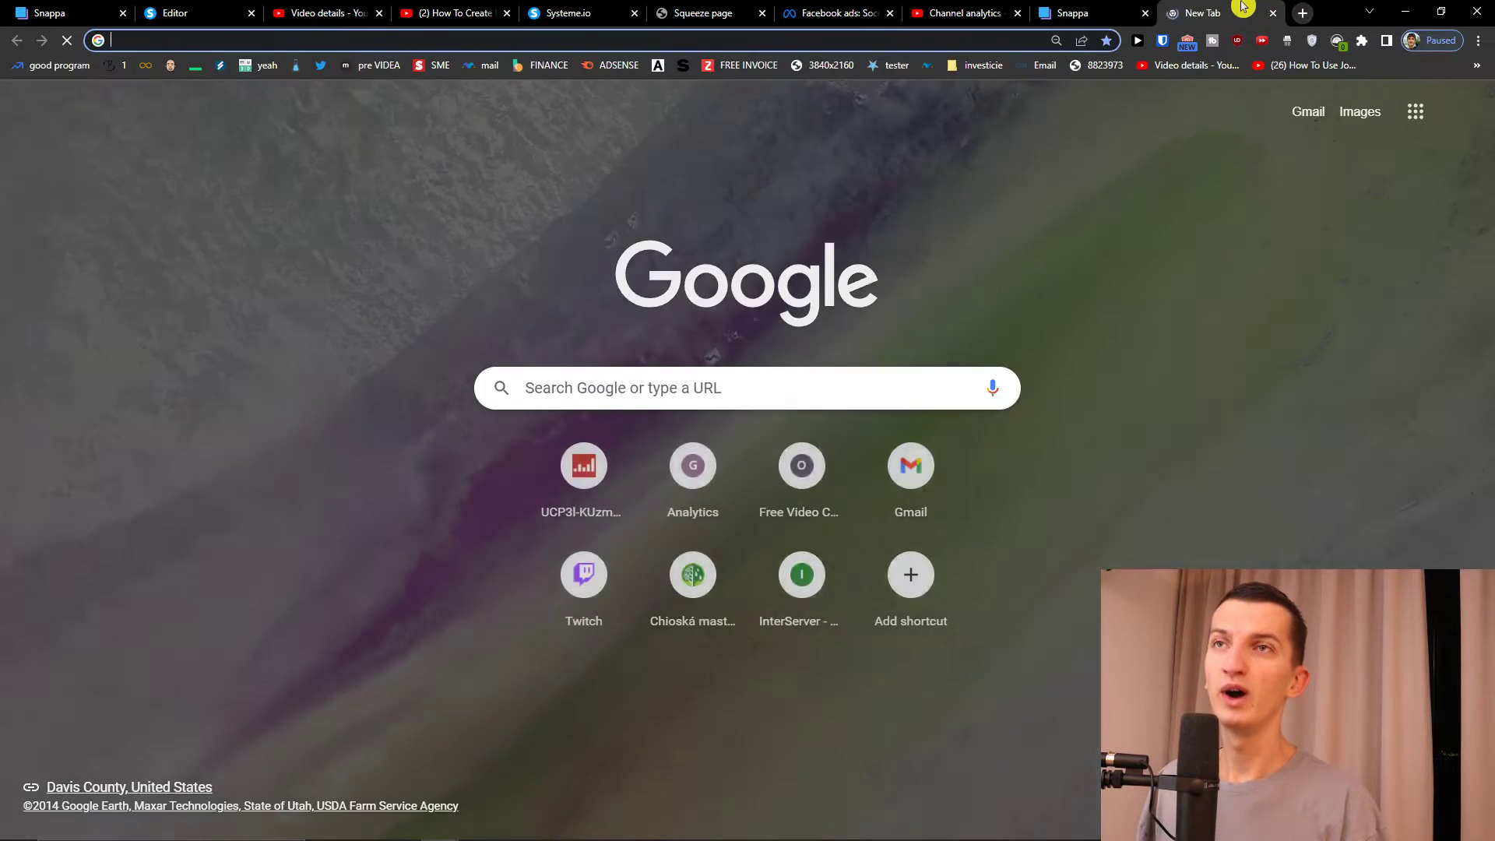
{"action": "key", "text": "ctrl+w"}
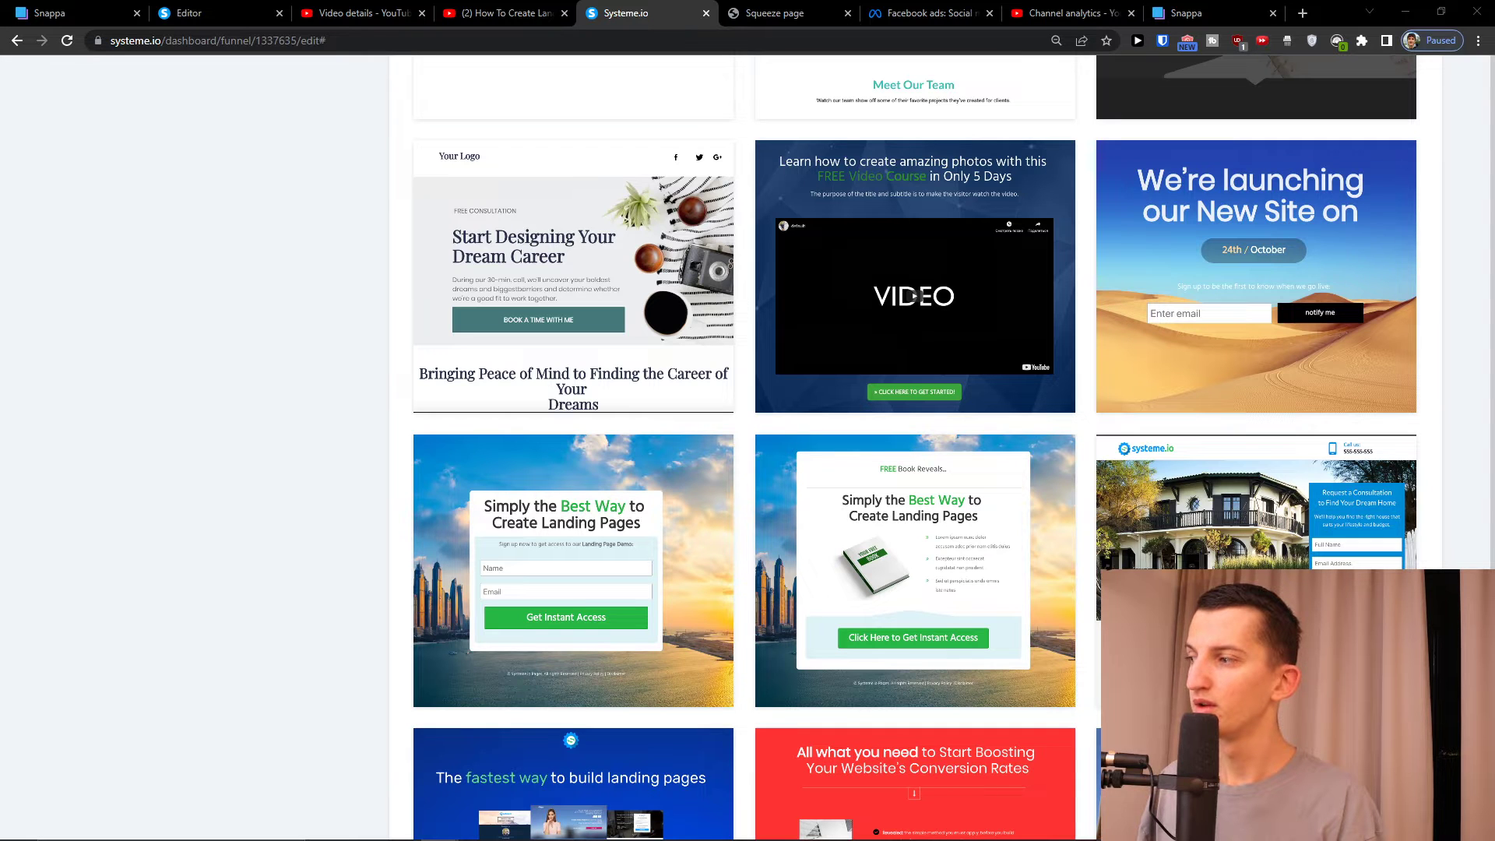
Apply the free-book landing-page template and rename the step 'Squeeze page - Landing page for offer'
{"action": "left_click", "coordinate": [838, 579]}
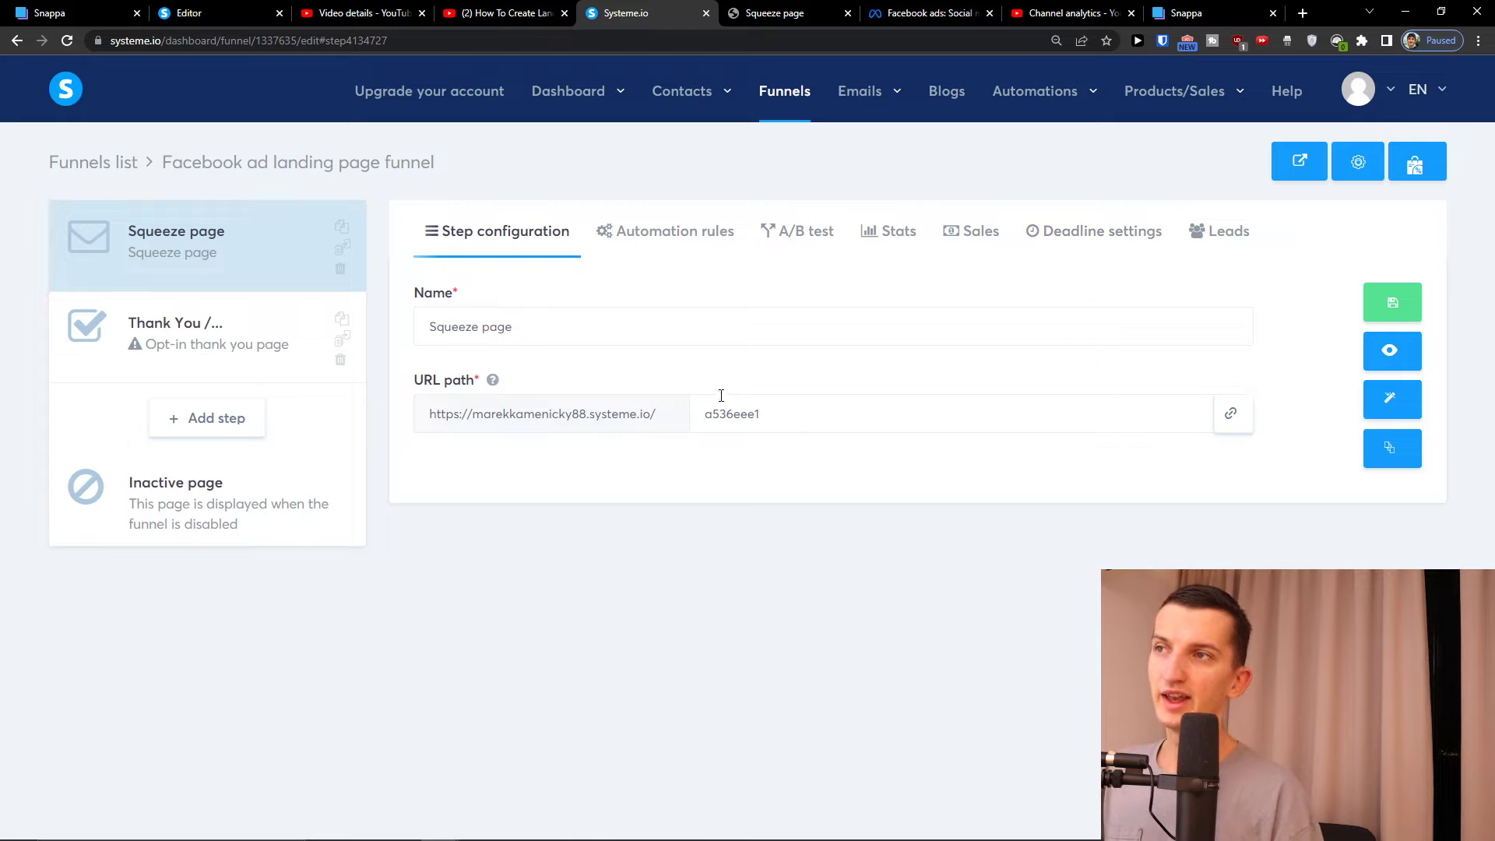
{"action": "left_click", "coordinate": [634, 327]}
{"action": "double_click", "coordinate": [642, 327]}
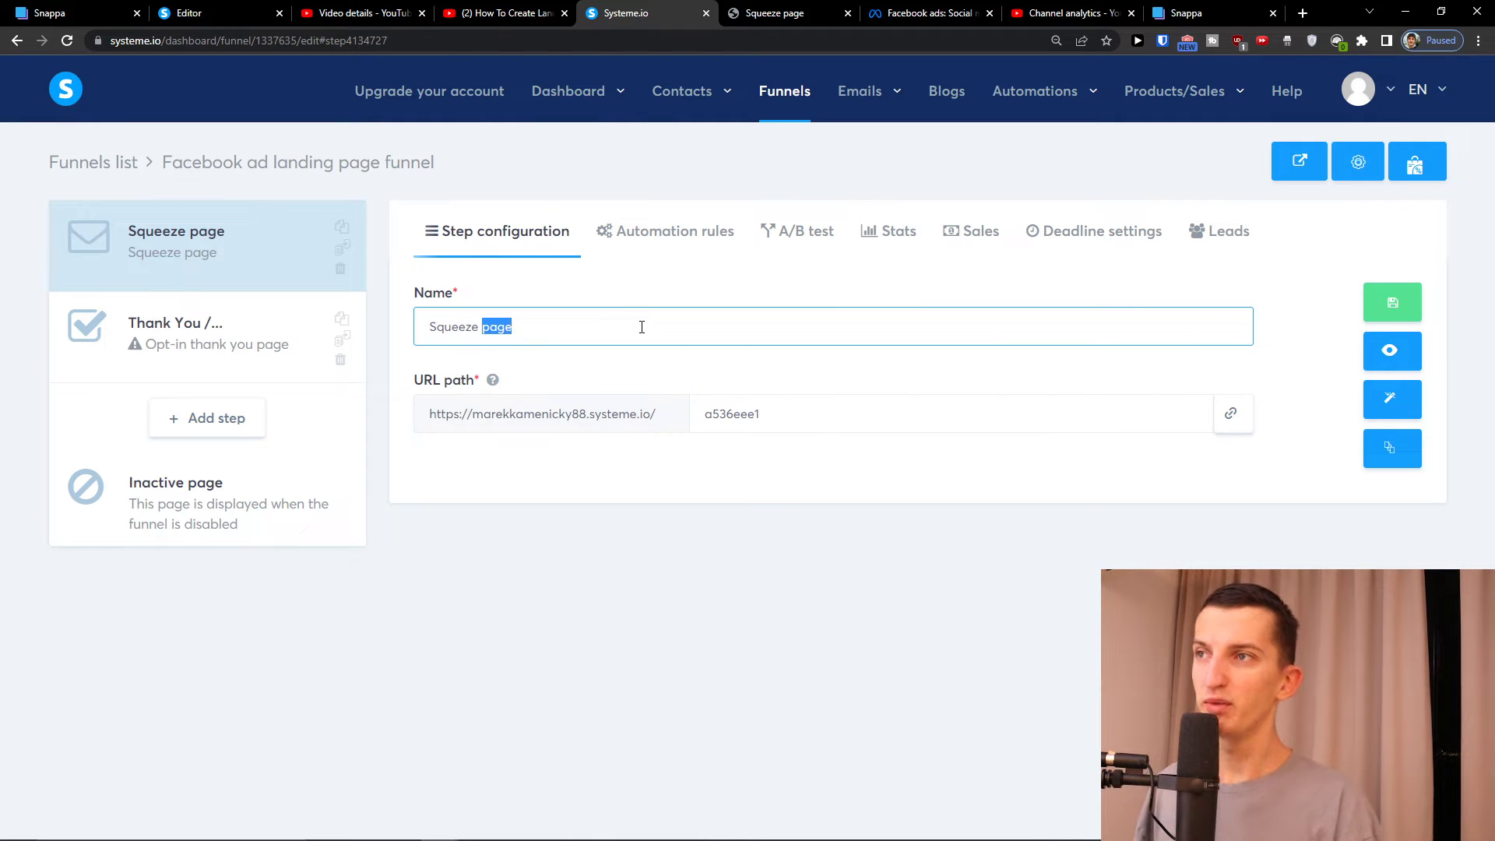
{"action": "left_click", "coordinate": [641, 327]}
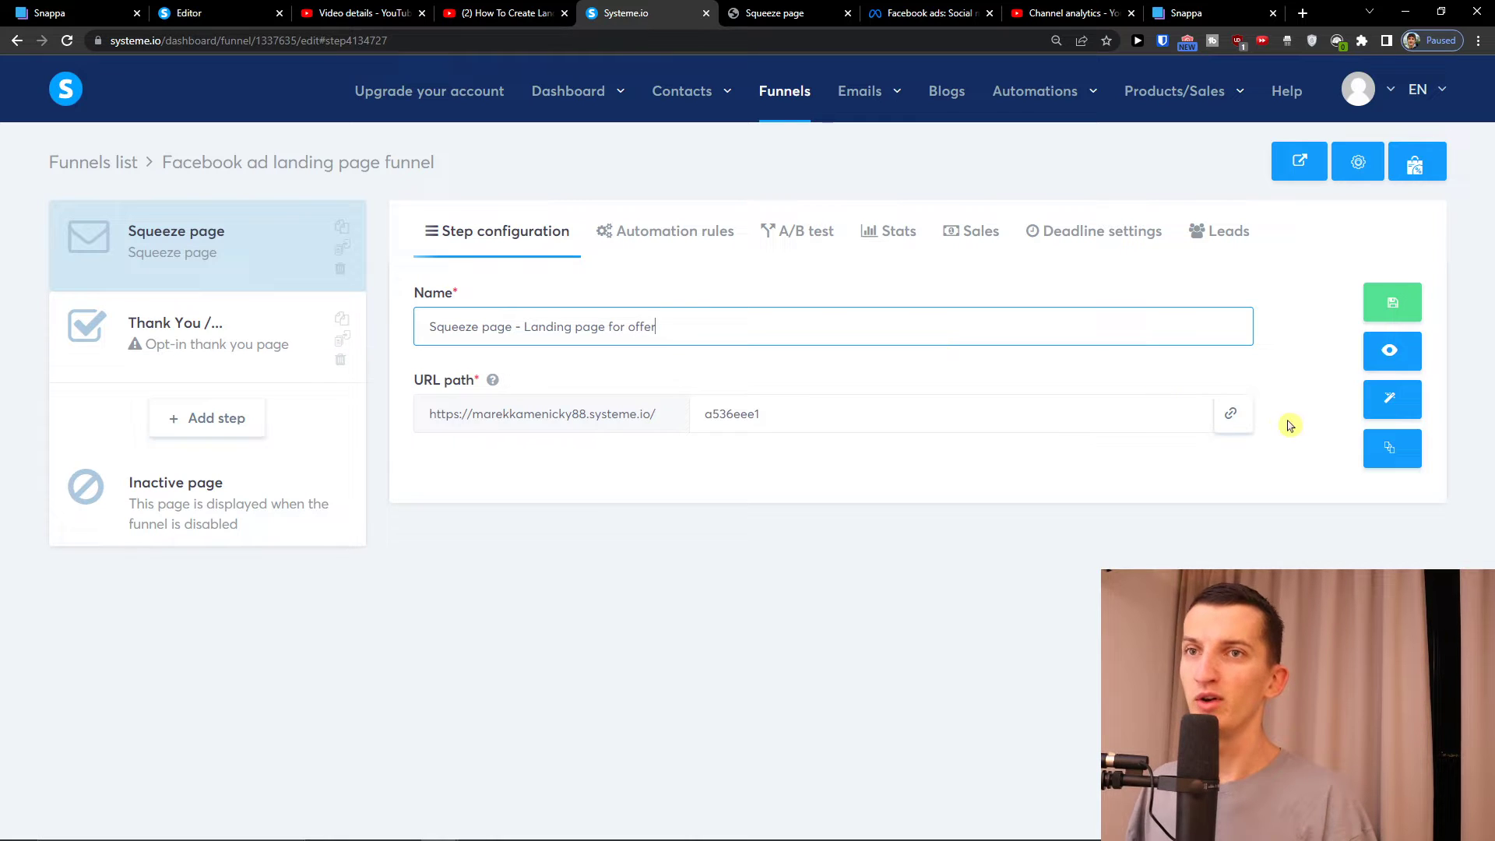
Copy the squeeze page's live URL, view it in a new tab, then return to the step settings
{"action": "left_click", "coordinate": [1250, 422]}
{"action": "left_click", "coordinate": [1249, 423]}
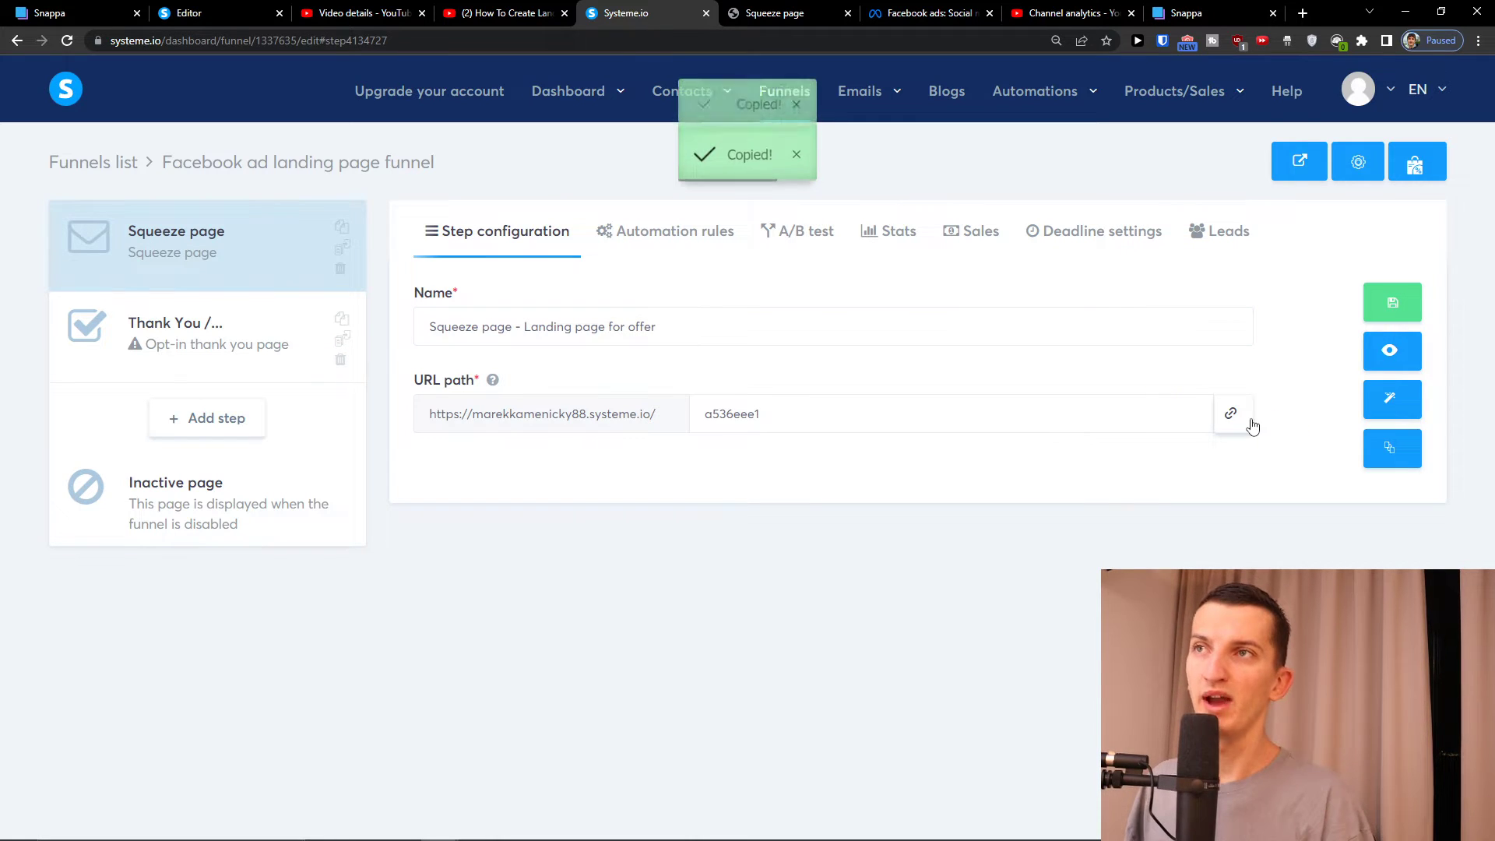
{"action": "left_click", "coordinate": [1302, 13]}
{"action": "key", "text": "ctrl+v"}
{"action": "key", "text": "Return"}
{"action": "scroll", "coordinate": [679, 538], "scroll_direction": "down", "scroll_amount": 2}
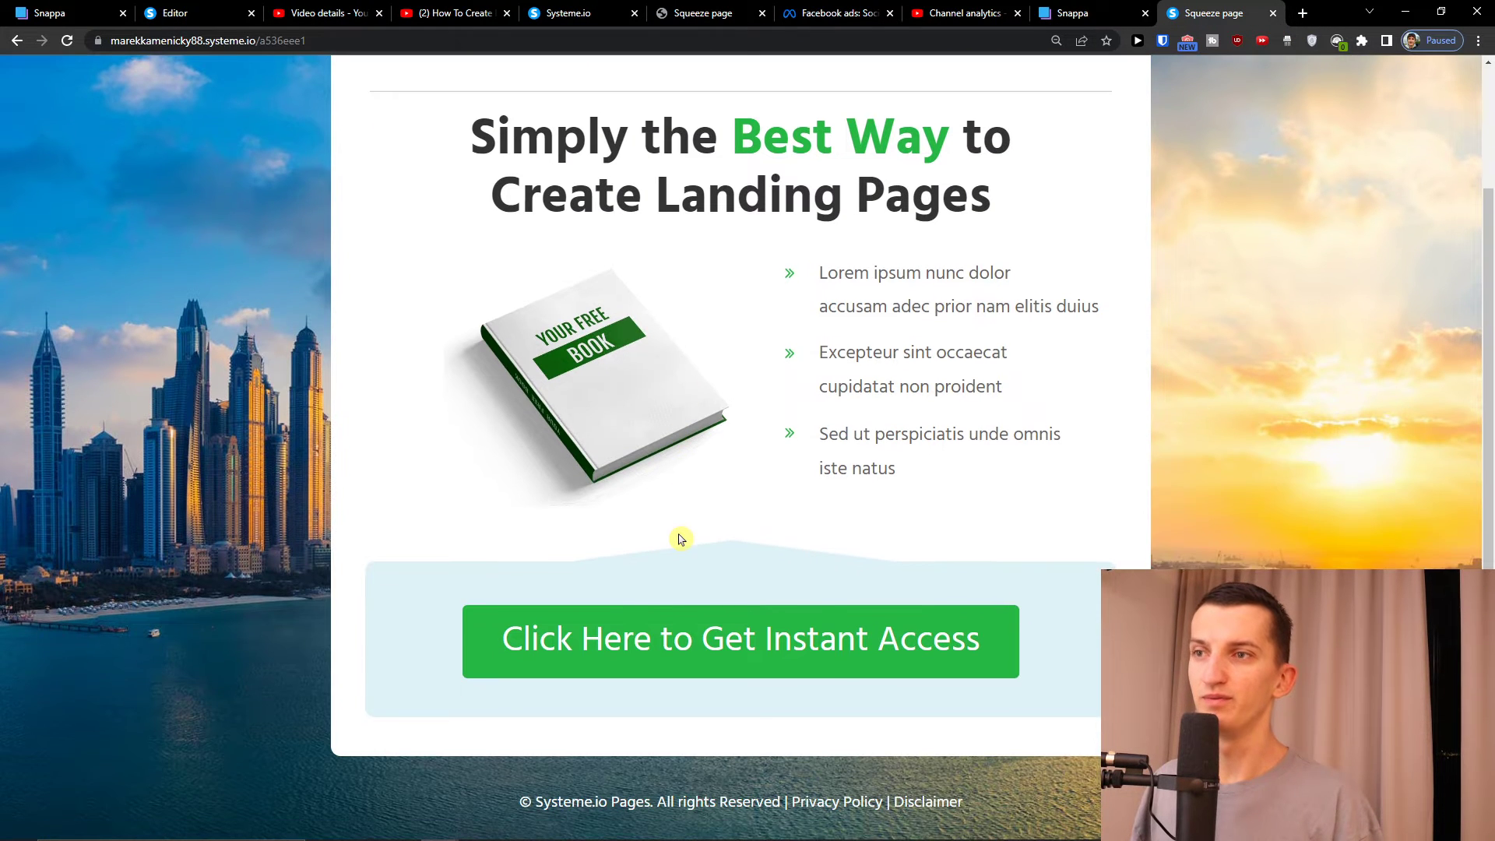
{"action": "scroll", "coordinate": [680, 538], "scroll_direction": "up", "scroll_amount": 2}
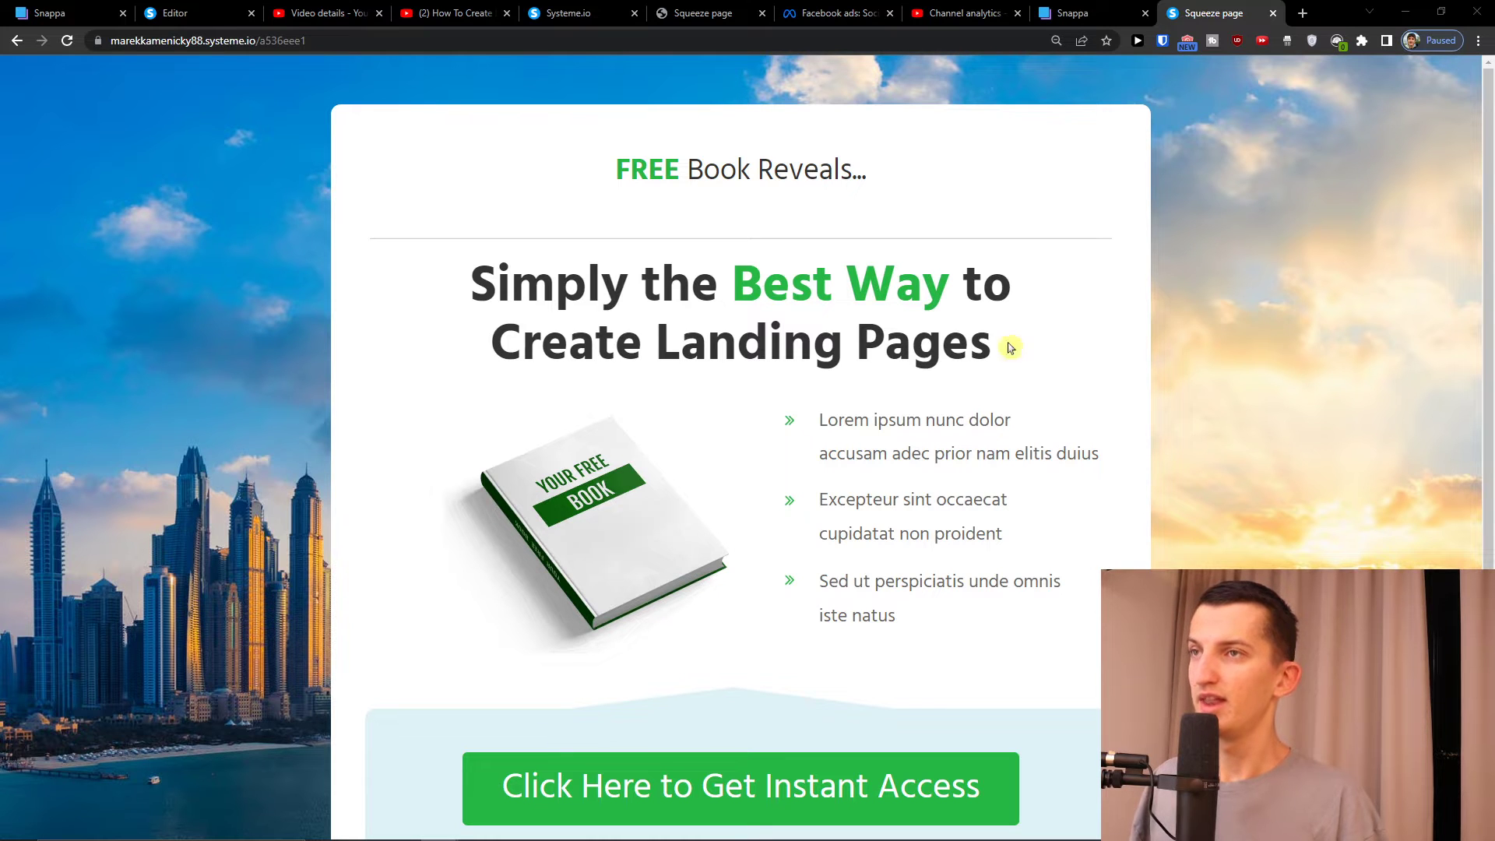
{"action": "left_click", "coordinate": [818, 11]}
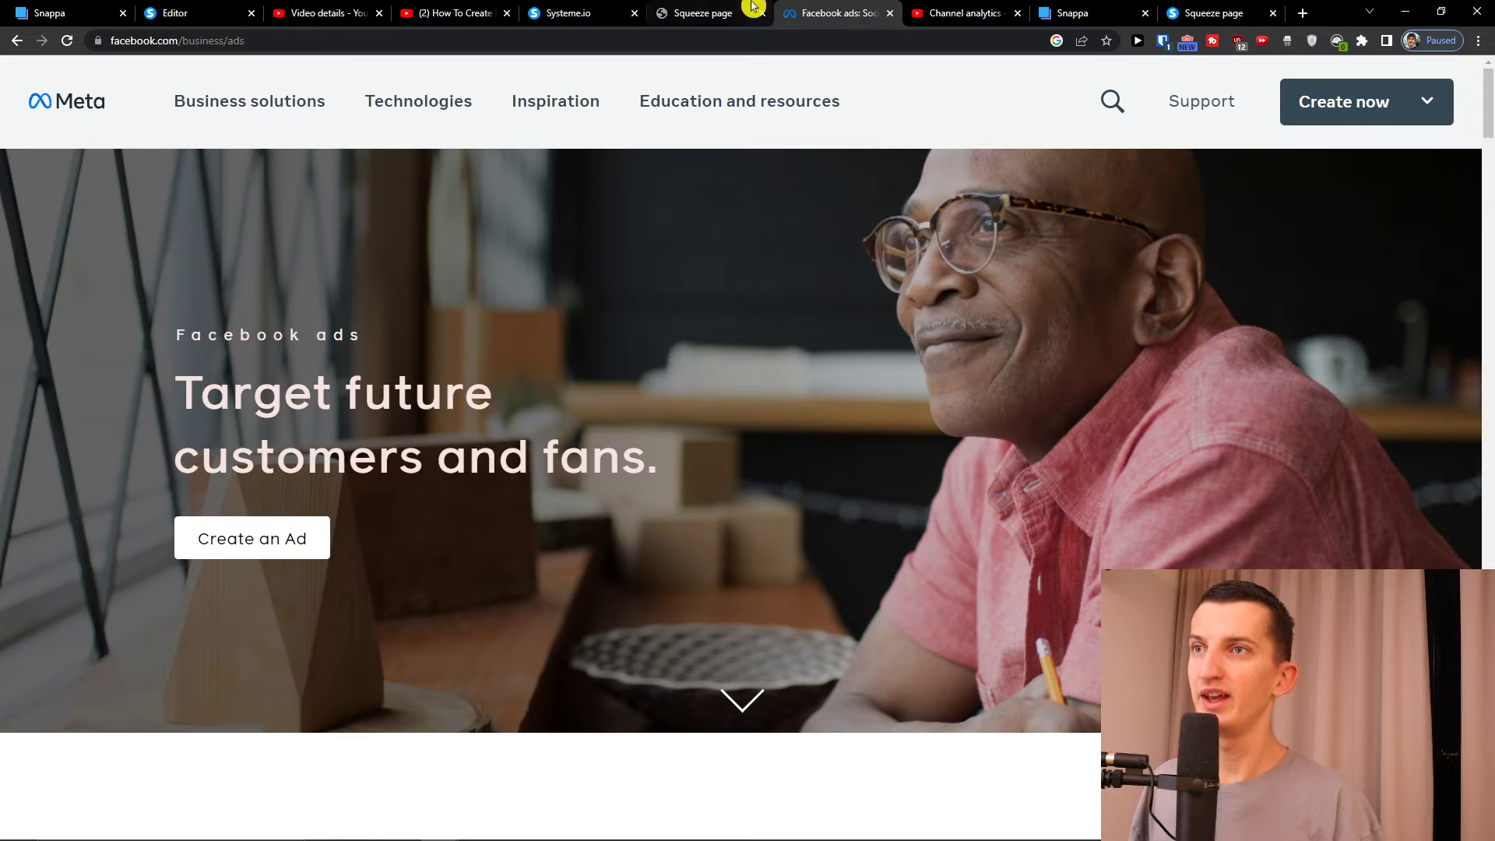
{"action": "left_click", "coordinate": [745, 8]}
{"action": "left_click", "coordinate": [576, 12]}
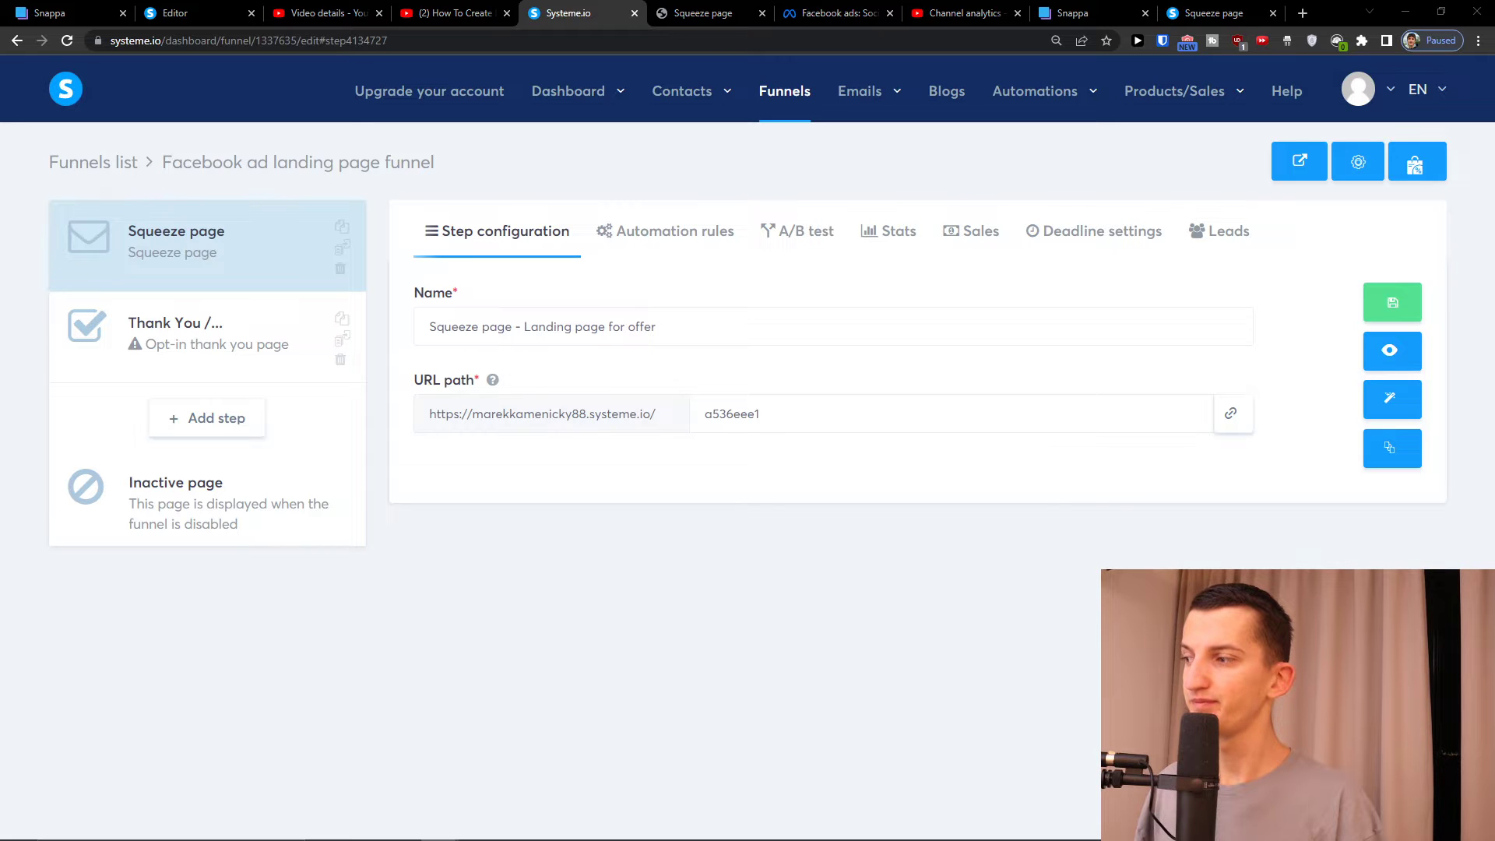
Launch the page editor on the free-book landing-page squeeze page
{"action": "left_click", "coordinate": [1401, 409]}
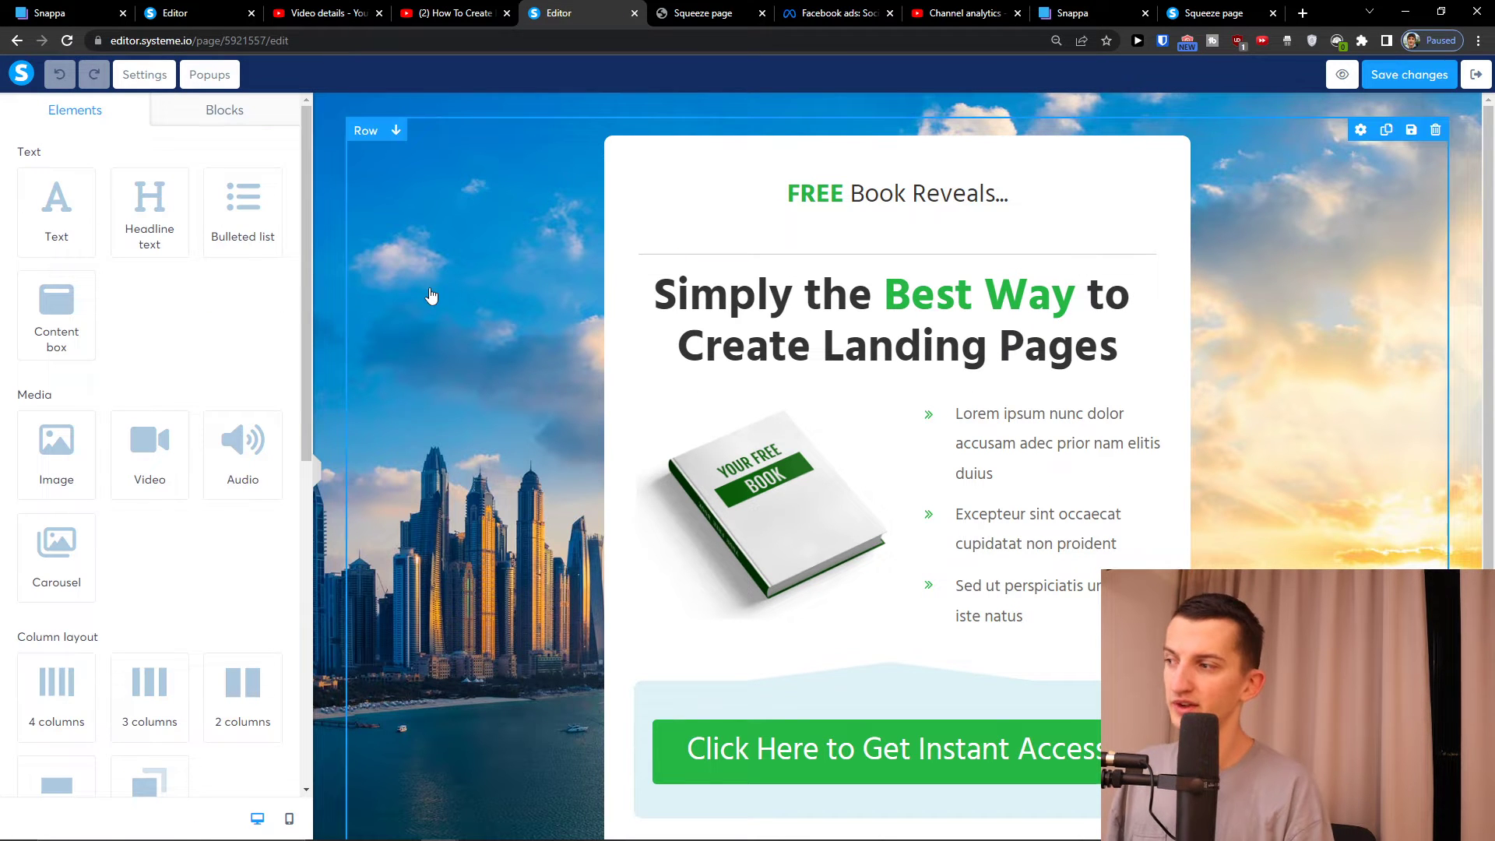
Bring the ClickBank marketplace to full screen and scroll through the first page of offers
{"action": "key", "text": "alt+Tab"}
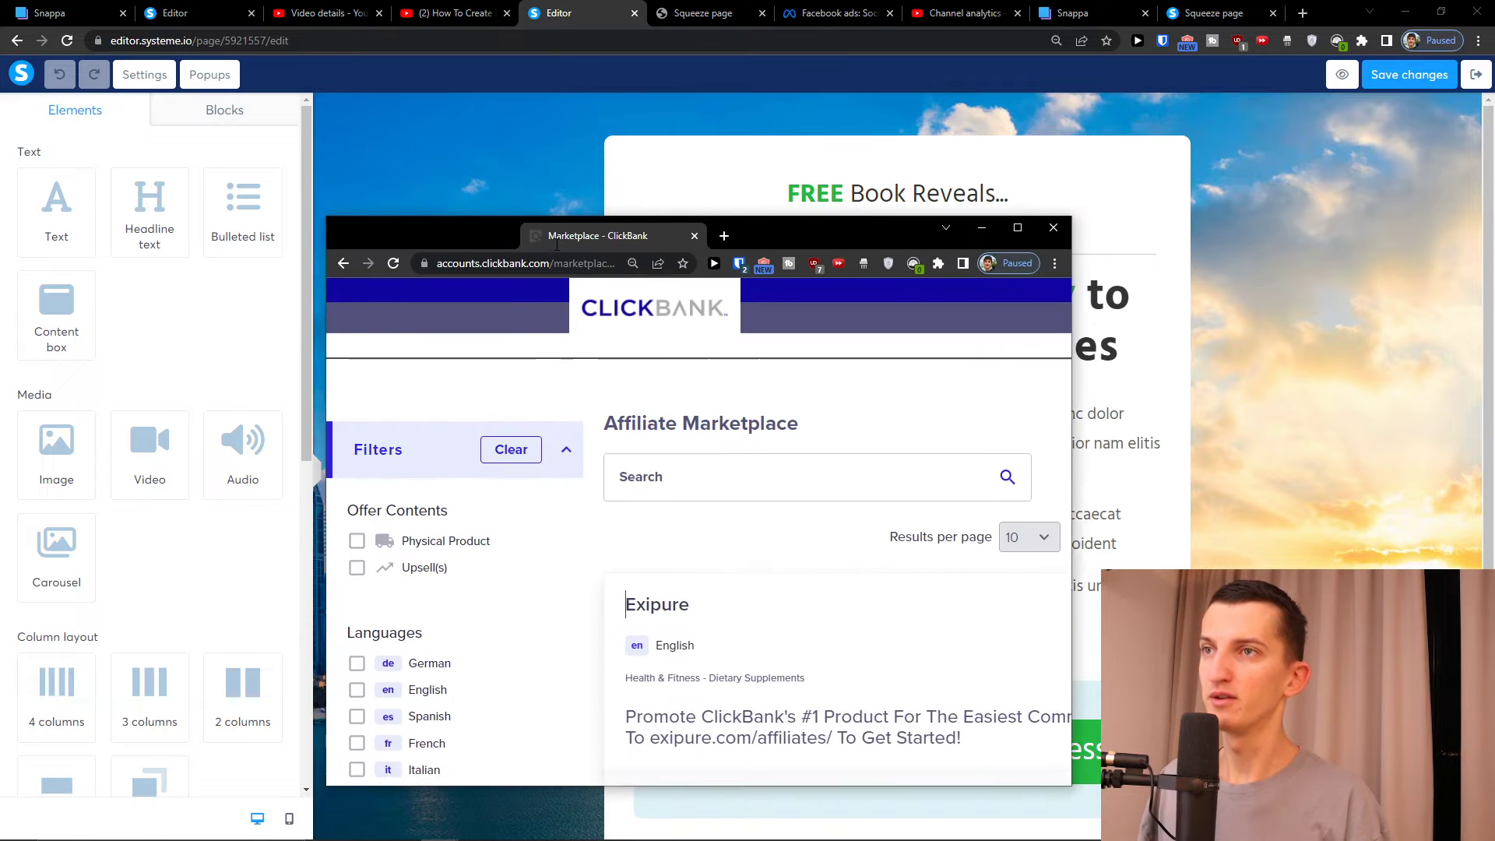
{"action": "double_click", "coordinate": [556, 235]}
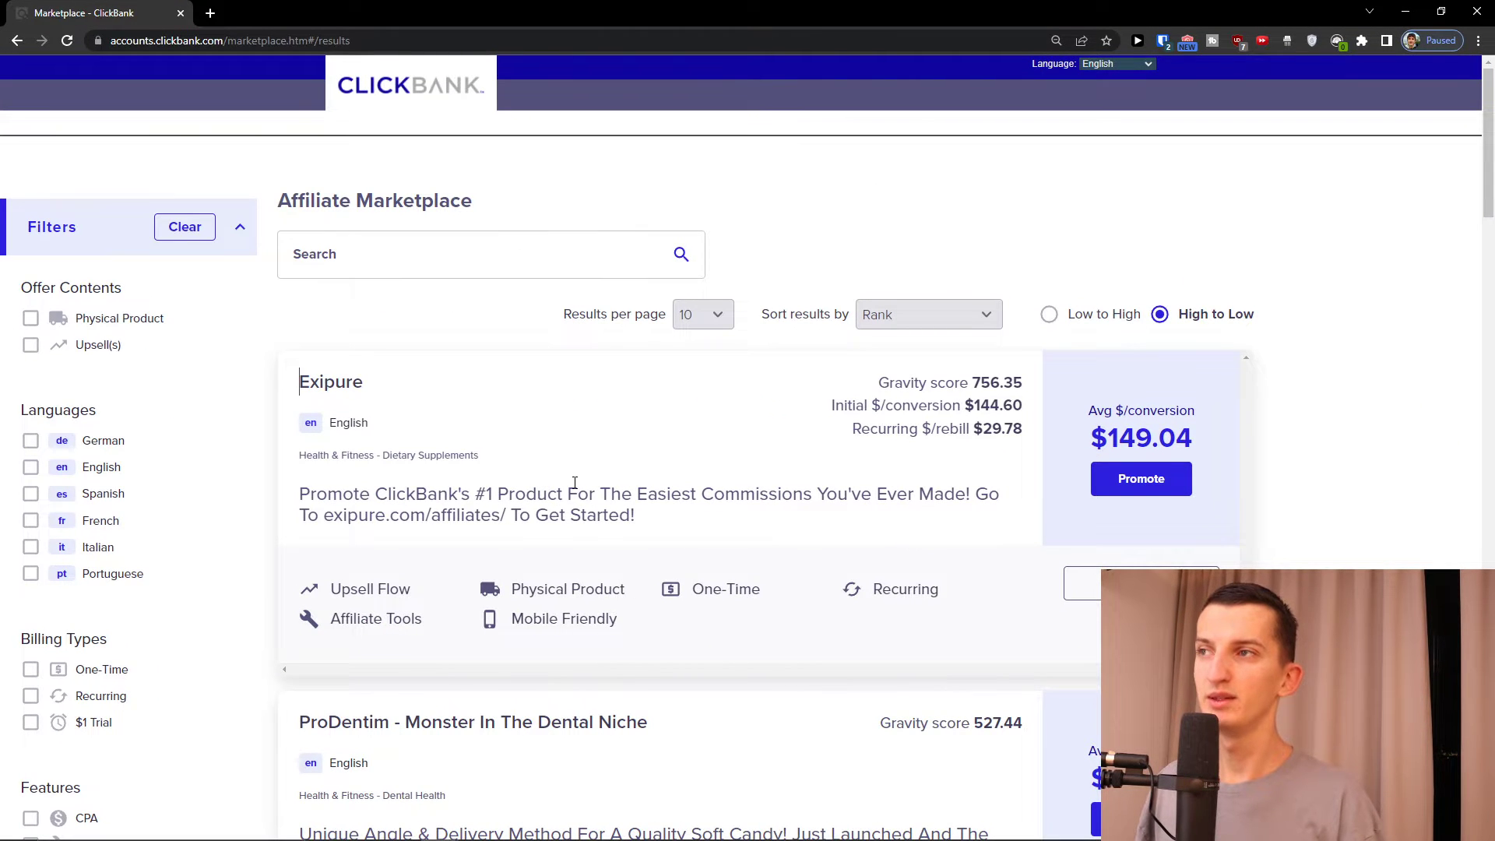
{"action": "scroll", "coordinate": [574, 483], "scroll_direction": "down", "scroll_amount": 4}
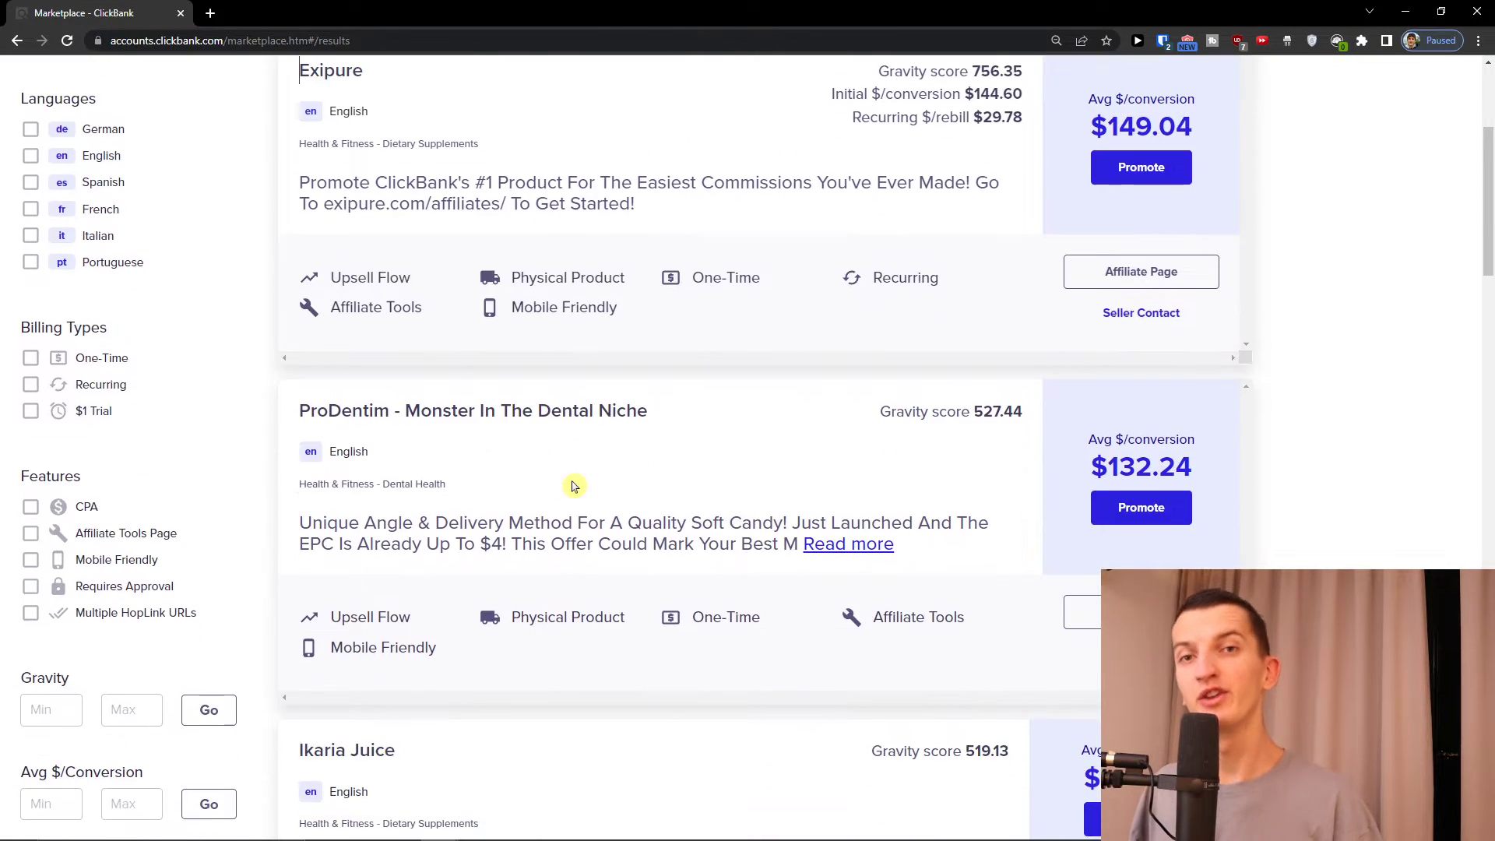
{"action": "scroll", "coordinate": [572, 486], "scroll_direction": "down", "scroll_amount": 6}
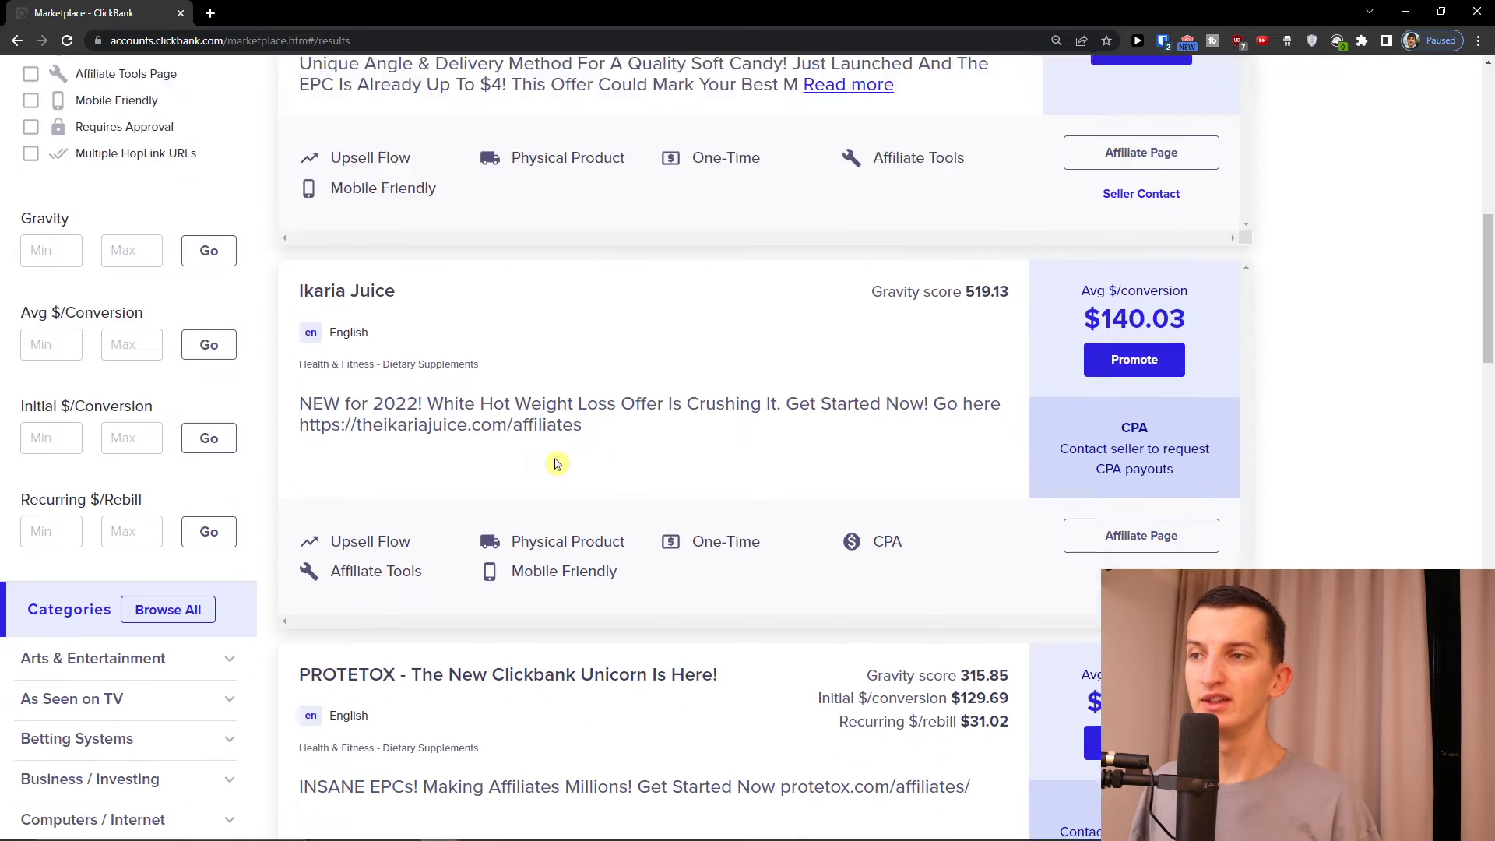
{"action": "scroll", "coordinate": [556, 464], "scroll_direction": "down", "scroll_amount": 7}
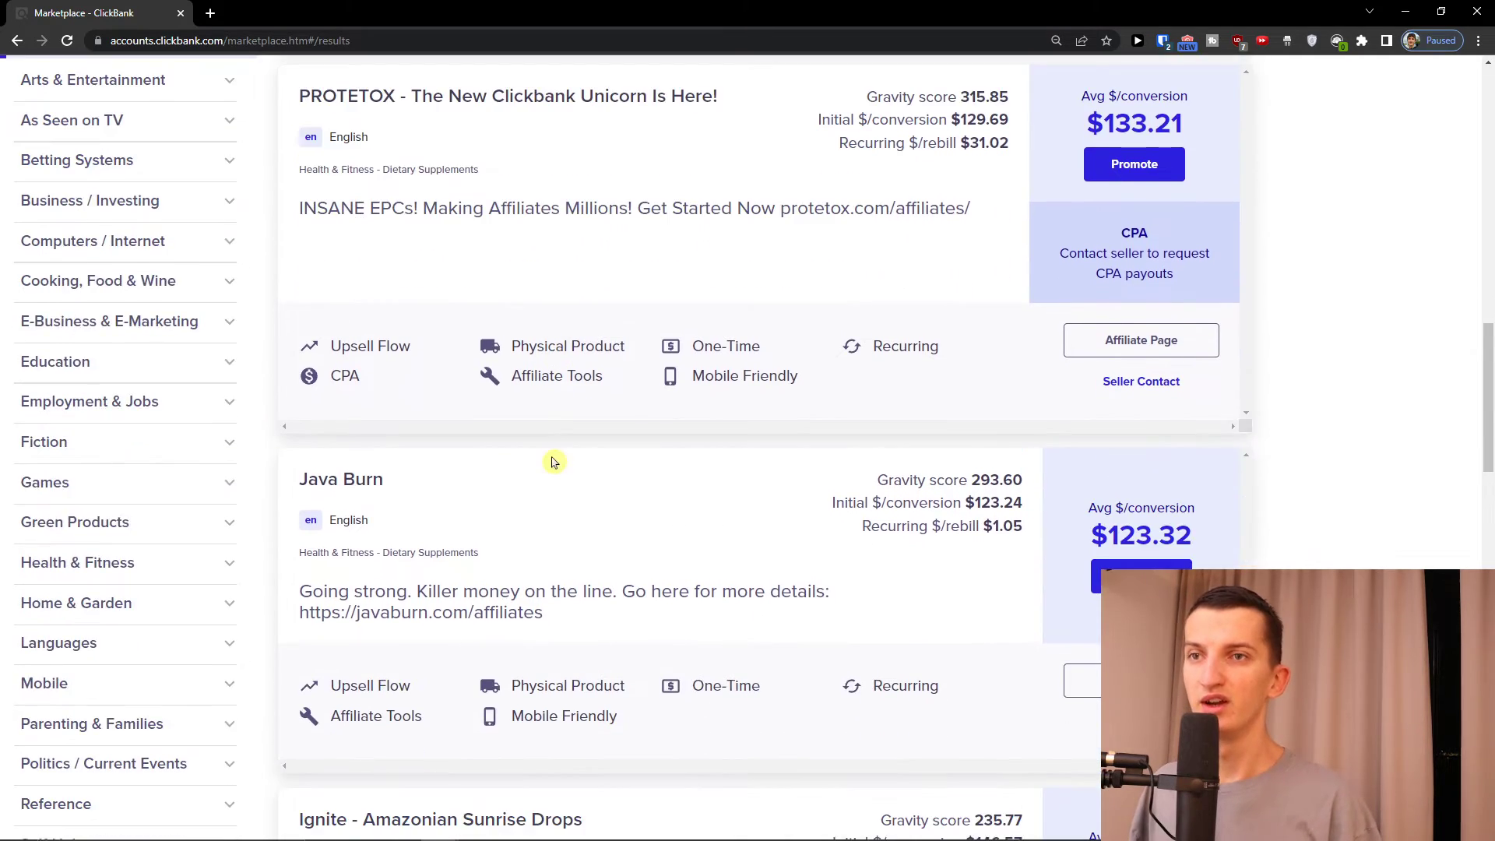
{"action": "scroll", "coordinate": [549, 461], "scroll_direction": "down", "scroll_amount": 3}
{"action": "scroll", "coordinate": [538, 455], "scroll_direction": "down", "scroll_amount": 1}
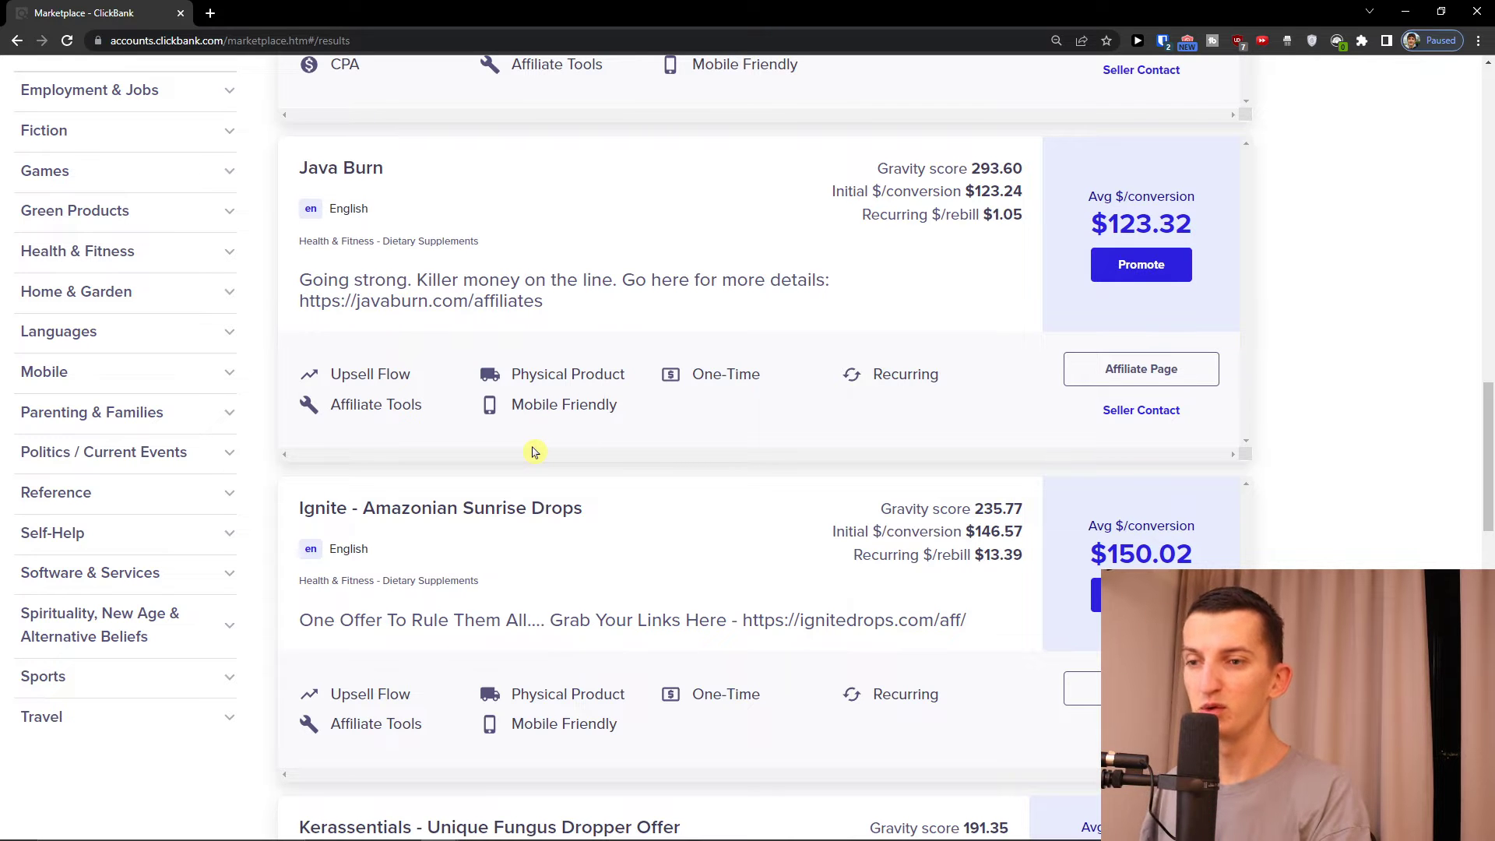
{"action": "scroll", "coordinate": [534, 451], "scroll_direction": "down", "scroll_amount": 5}
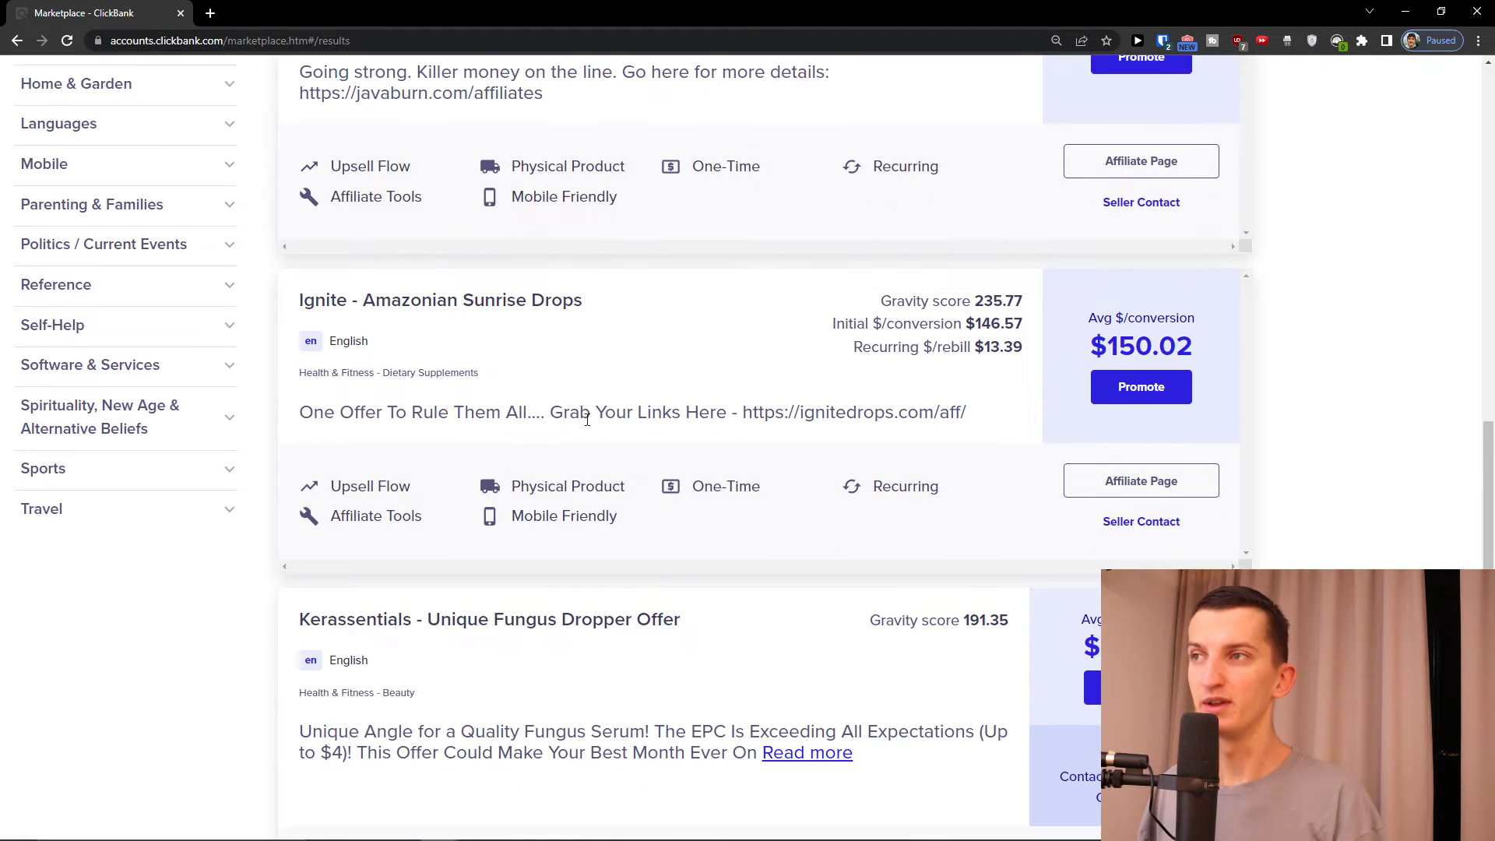
{"action": "scroll", "coordinate": [610, 424], "scroll_direction": "down", "scroll_amount": 12}
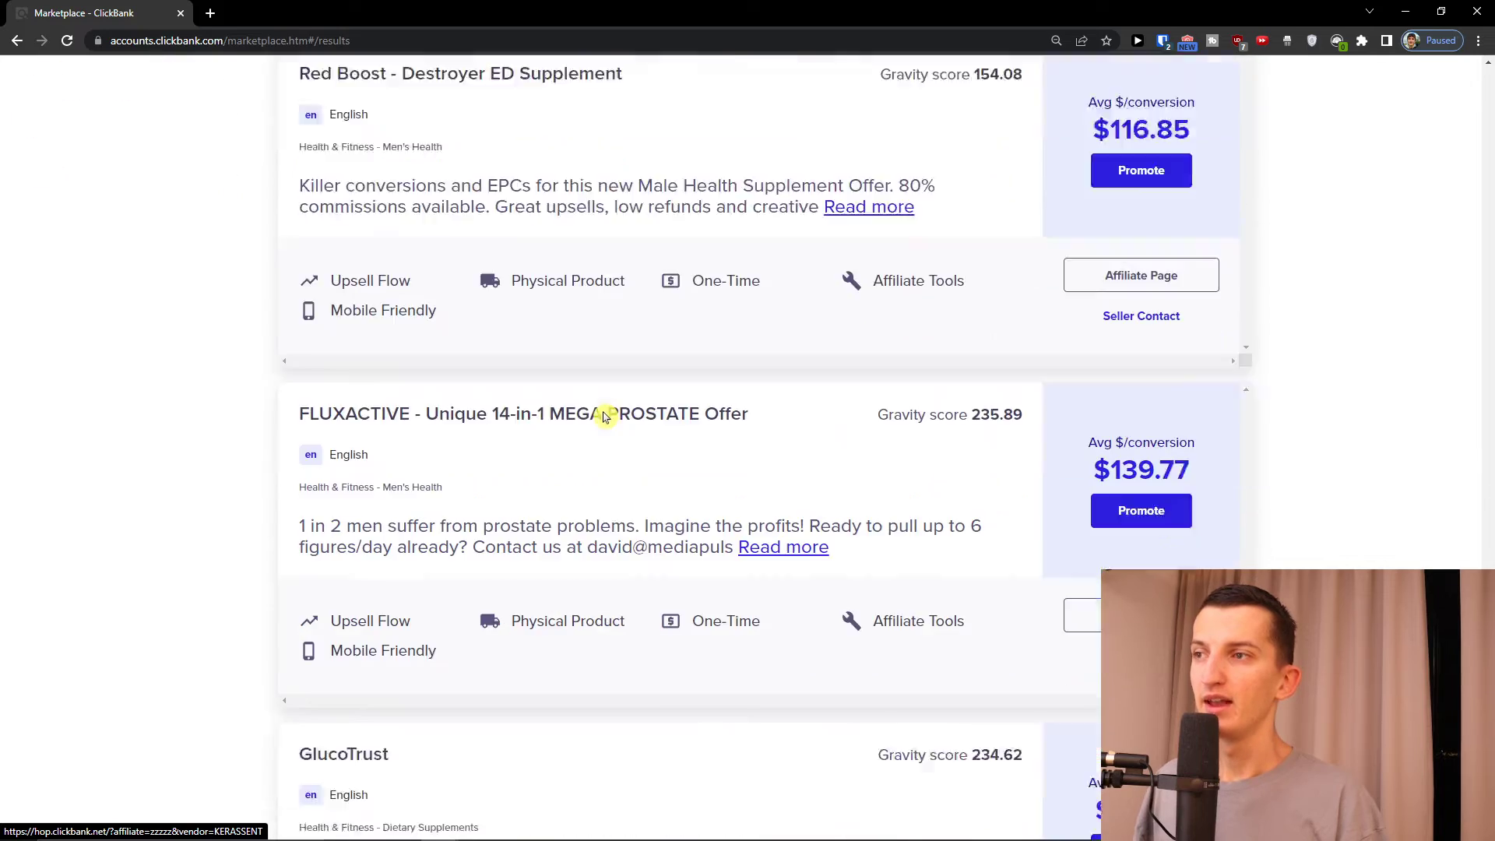
{"action": "scroll", "coordinate": [588, 414], "scroll_direction": "up", "scroll_amount": 20}
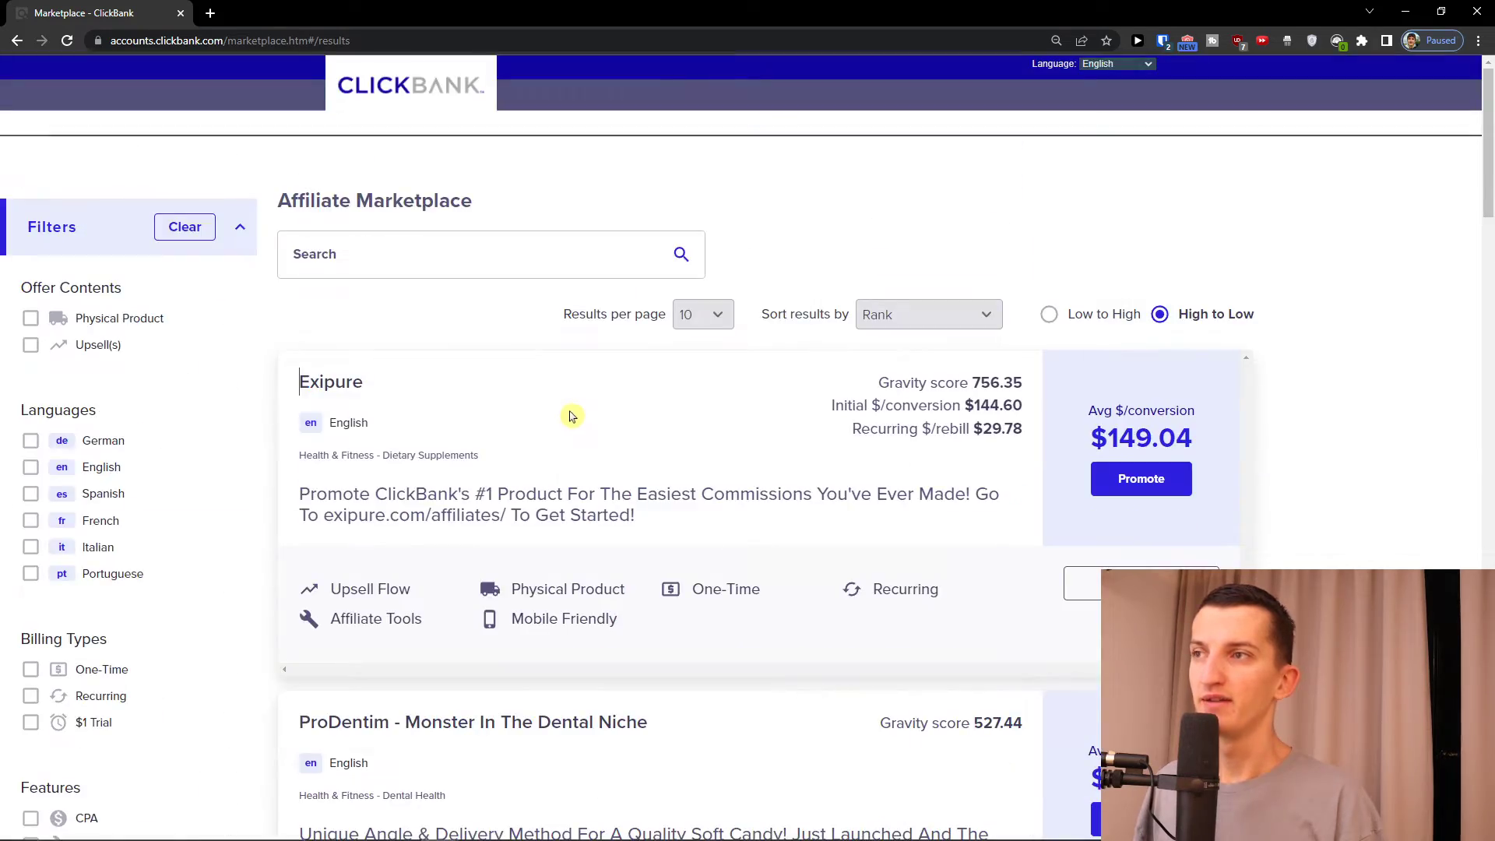
{"action": "scroll", "coordinate": [564, 420], "scroll_direction": "down", "scroll_amount": 8}
{"action": "scroll", "coordinate": [600, 491], "scroll_direction": "down", "scroll_amount": 20}
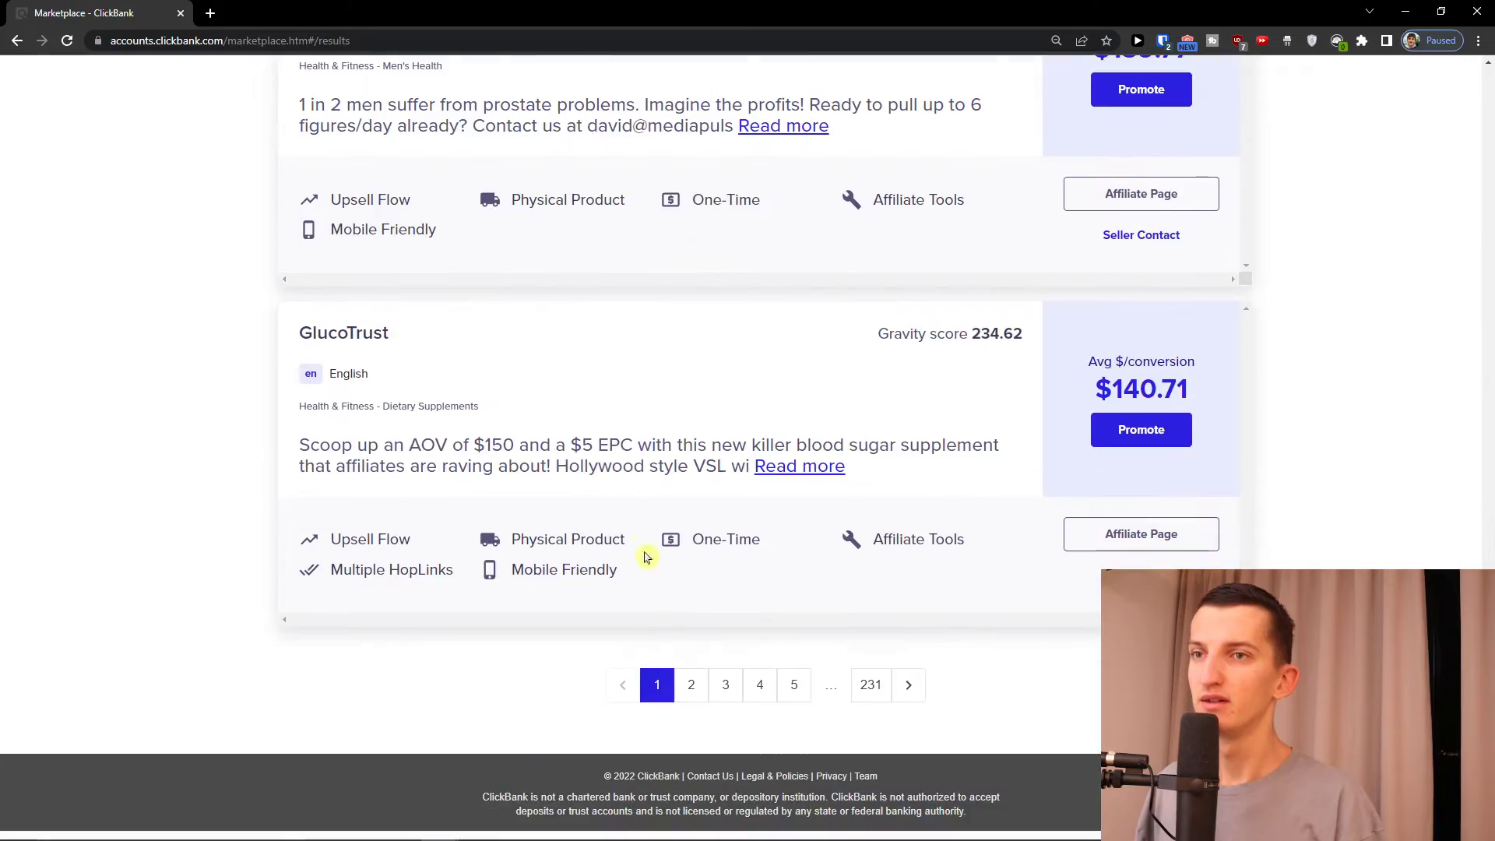
Go to the second results page to find the Get Paid To Use Facebook, Twitter and YouTube offer
{"action": "left_click", "coordinate": [690, 685]}
{"action": "scroll", "coordinate": [642, 413], "scroll_direction": "down", "scroll_amount": 8}
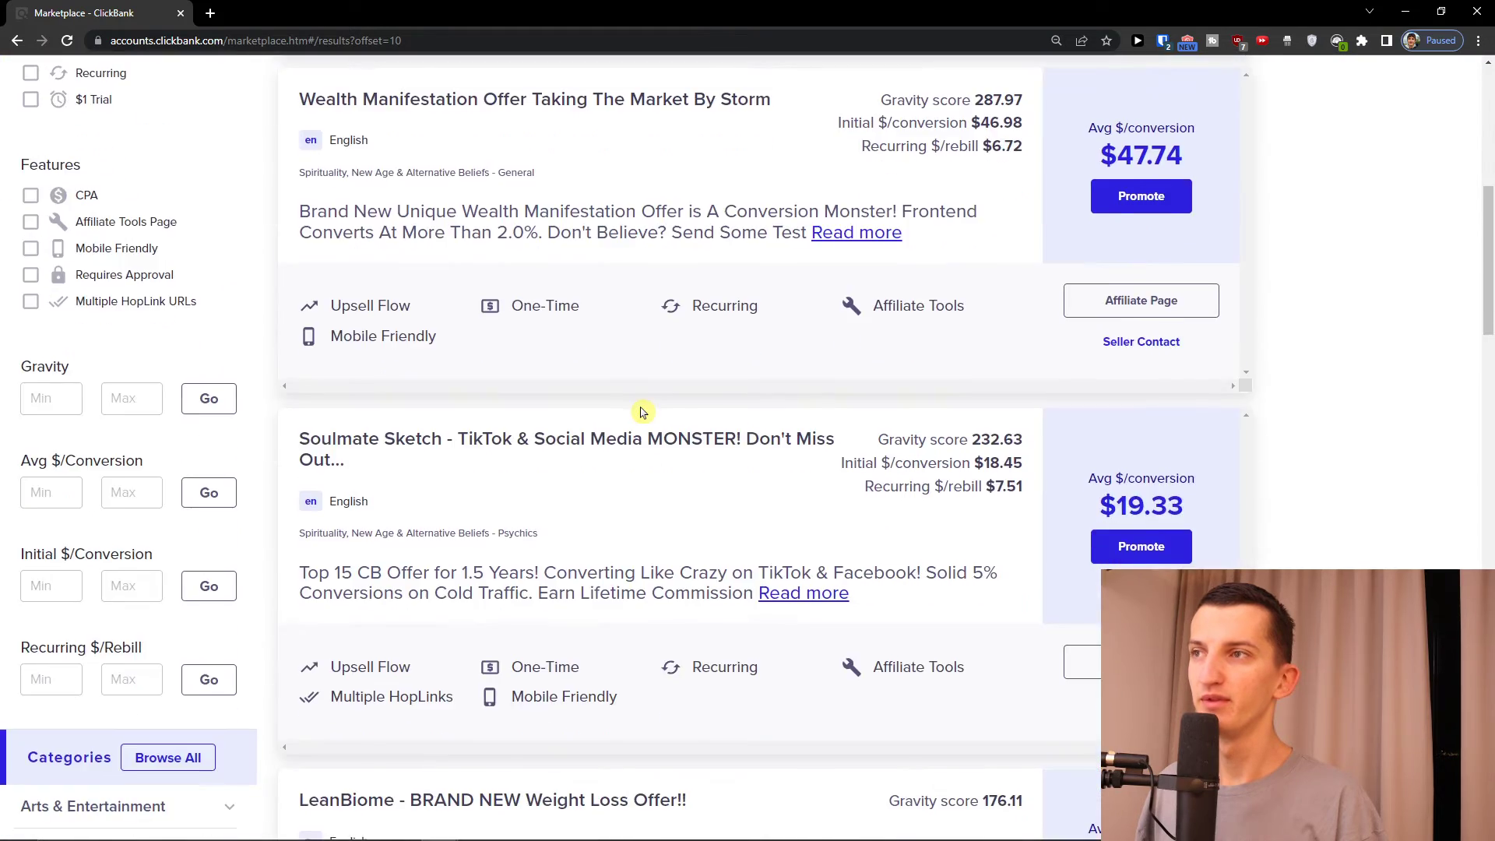
{"action": "scroll", "coordinate": [643, 413], "scroll_direction": "down", "scroll_amount": 15}
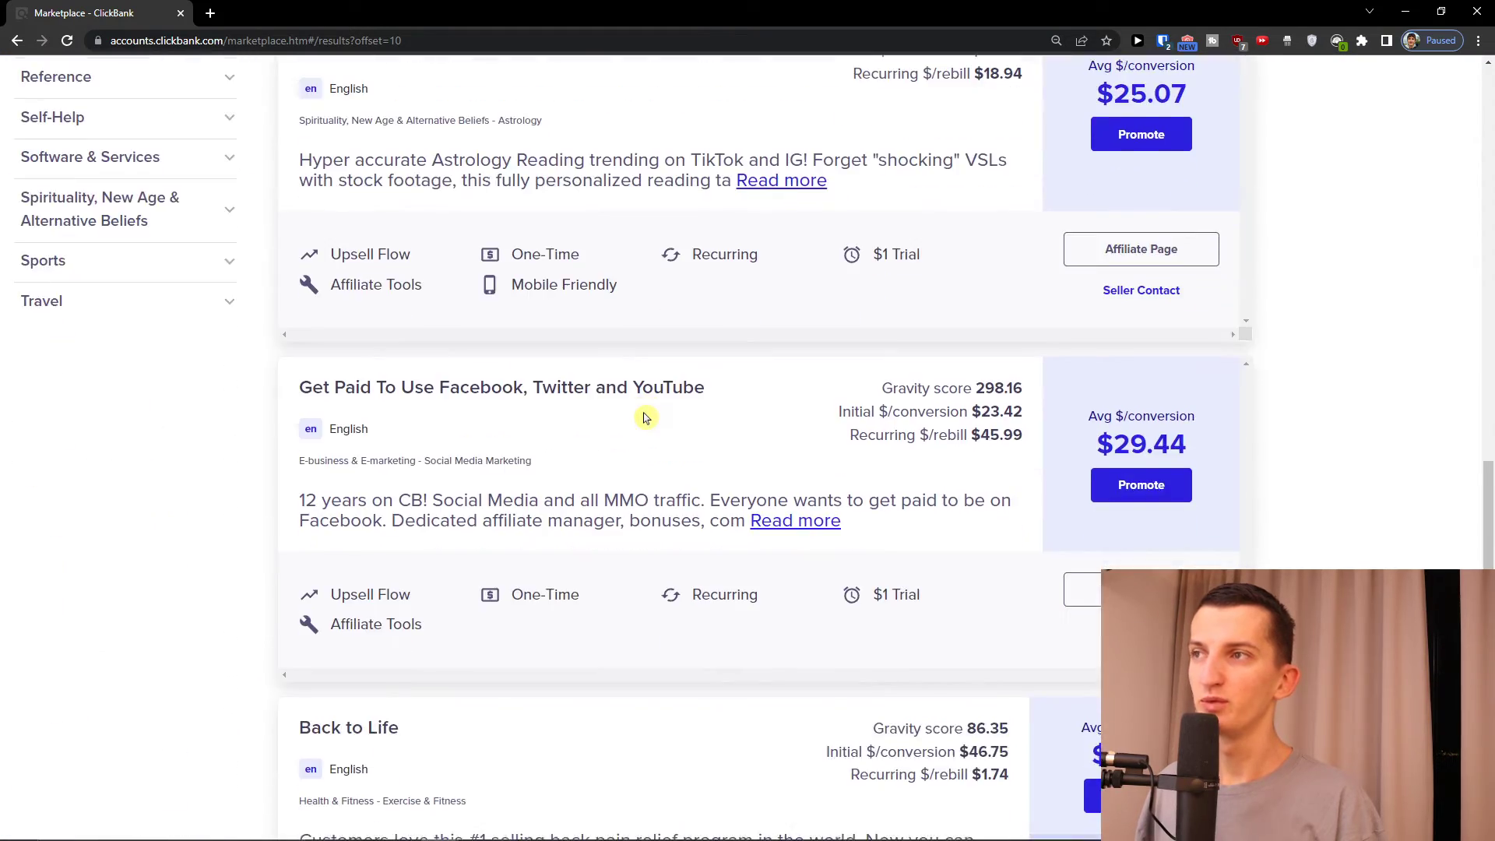
{"action": "scroll", "coordinate": [643, 418], "scroll_direction": "down", "scroll_amount": 3}
{"action": "scroll", "coordinate": [644, 417], "scroll_direction": "up", "scroll_amount": 2}
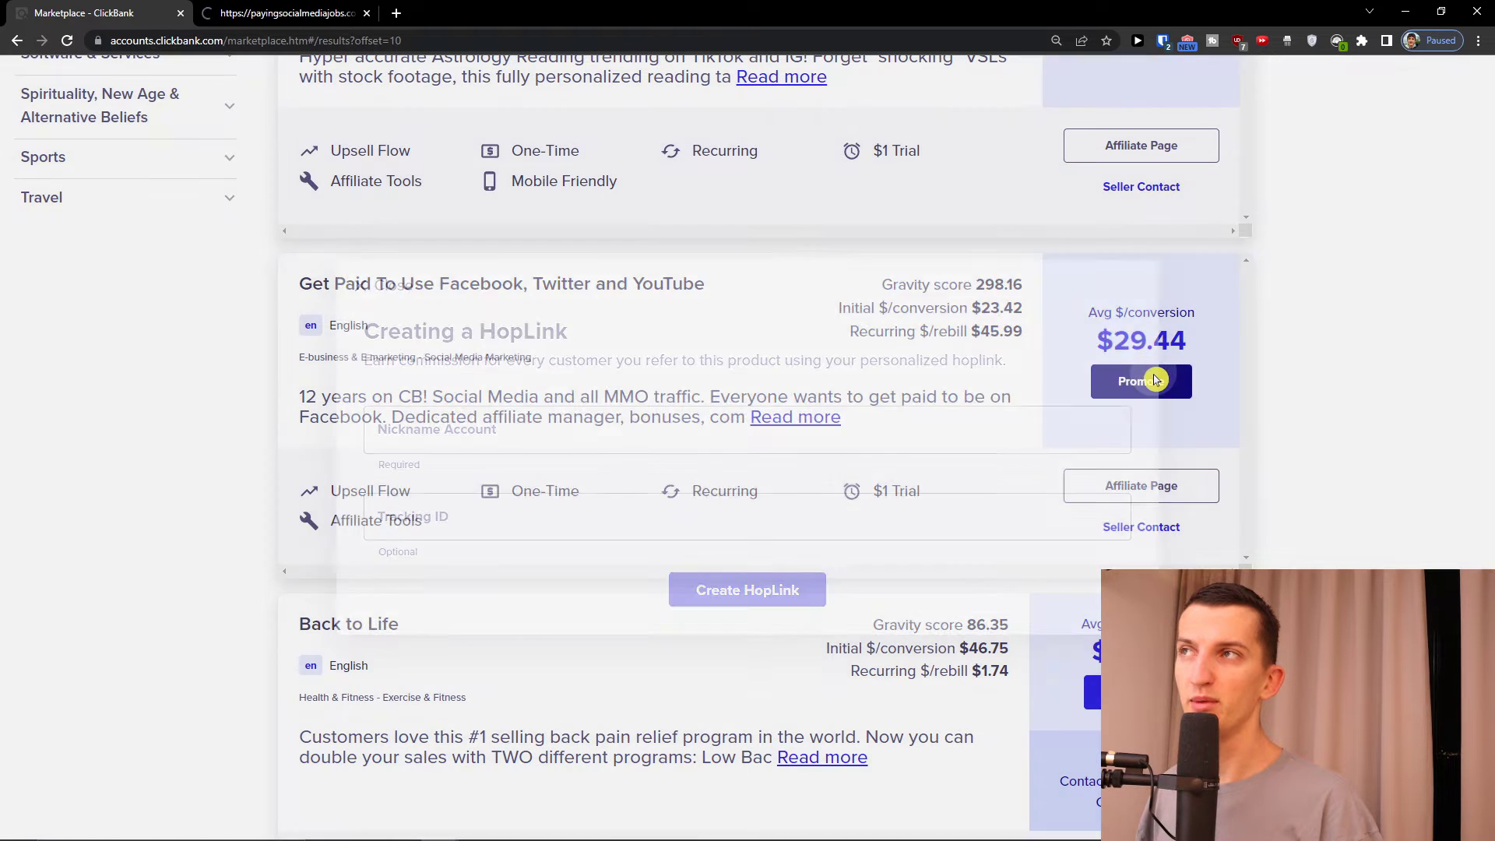
Enter the affiliate nickname as both Account and Tracking ID and create the encrypted HopLink
{"action": "left_click", "coordinate": [221, 7]}
{"action": "left_click", "coordinate": [147, 14]}
{"action": "left_click", "coordinate": [324, 8]}
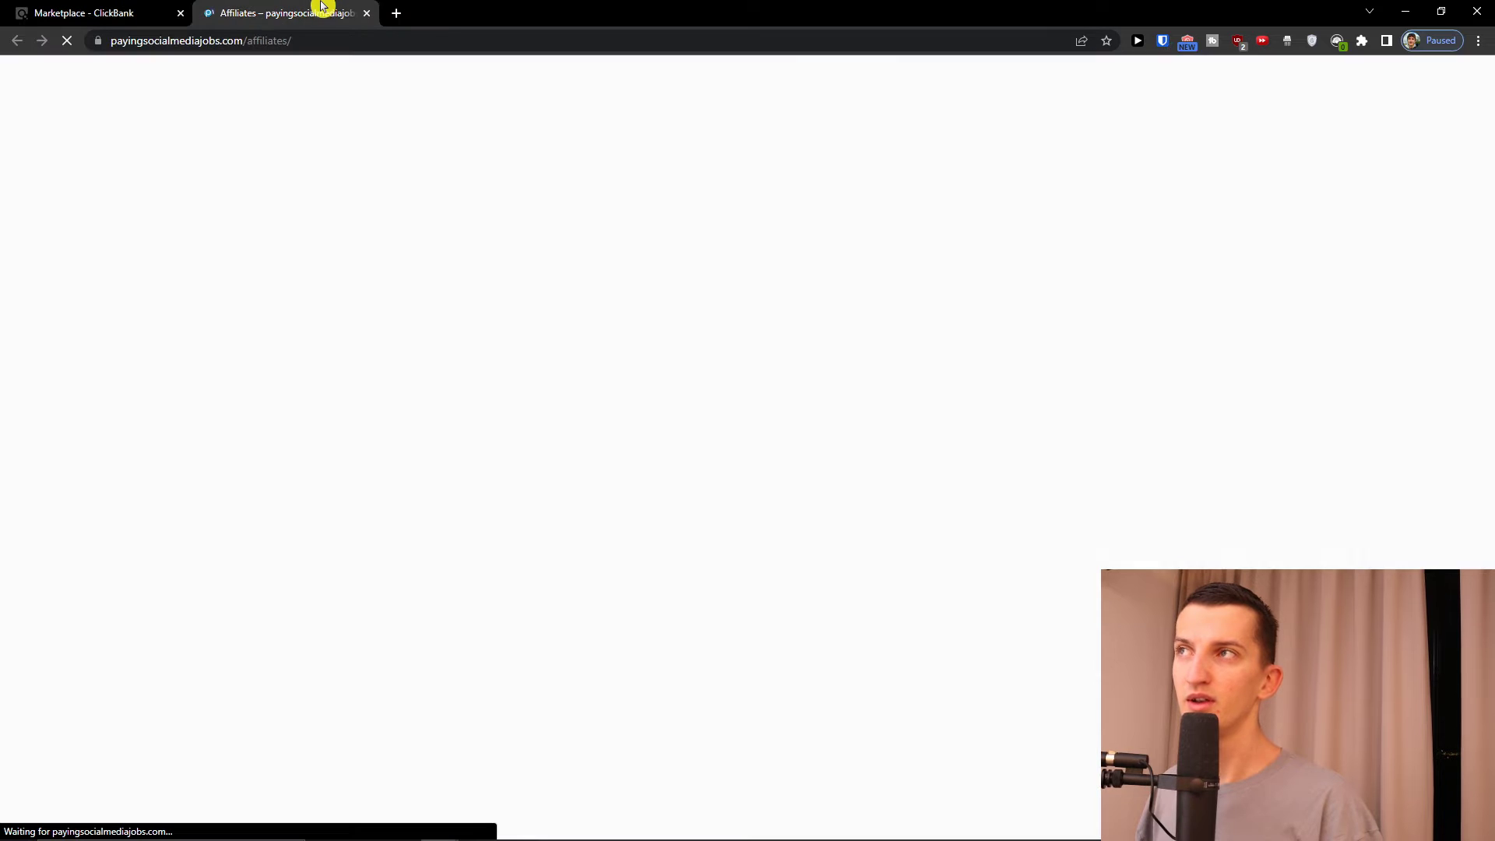
{"action": "left_click", "coordinate": [105, 7]}
{"action": "left_click", "coordinate": [586, 422]}
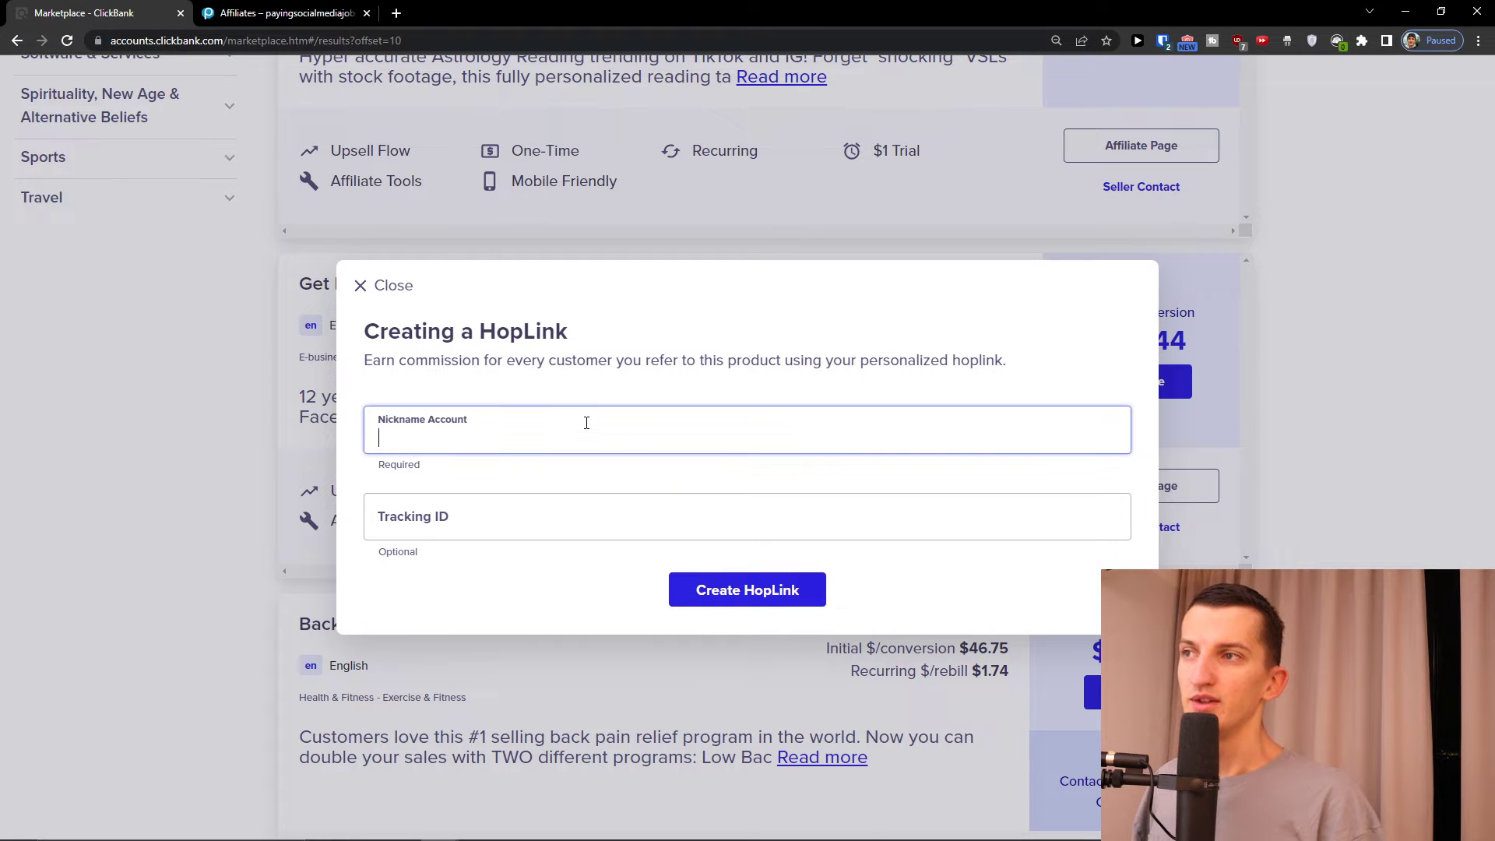
{"action": "type", "text": "Sunwe1"}
{"action": "key", "text": "Tab"}
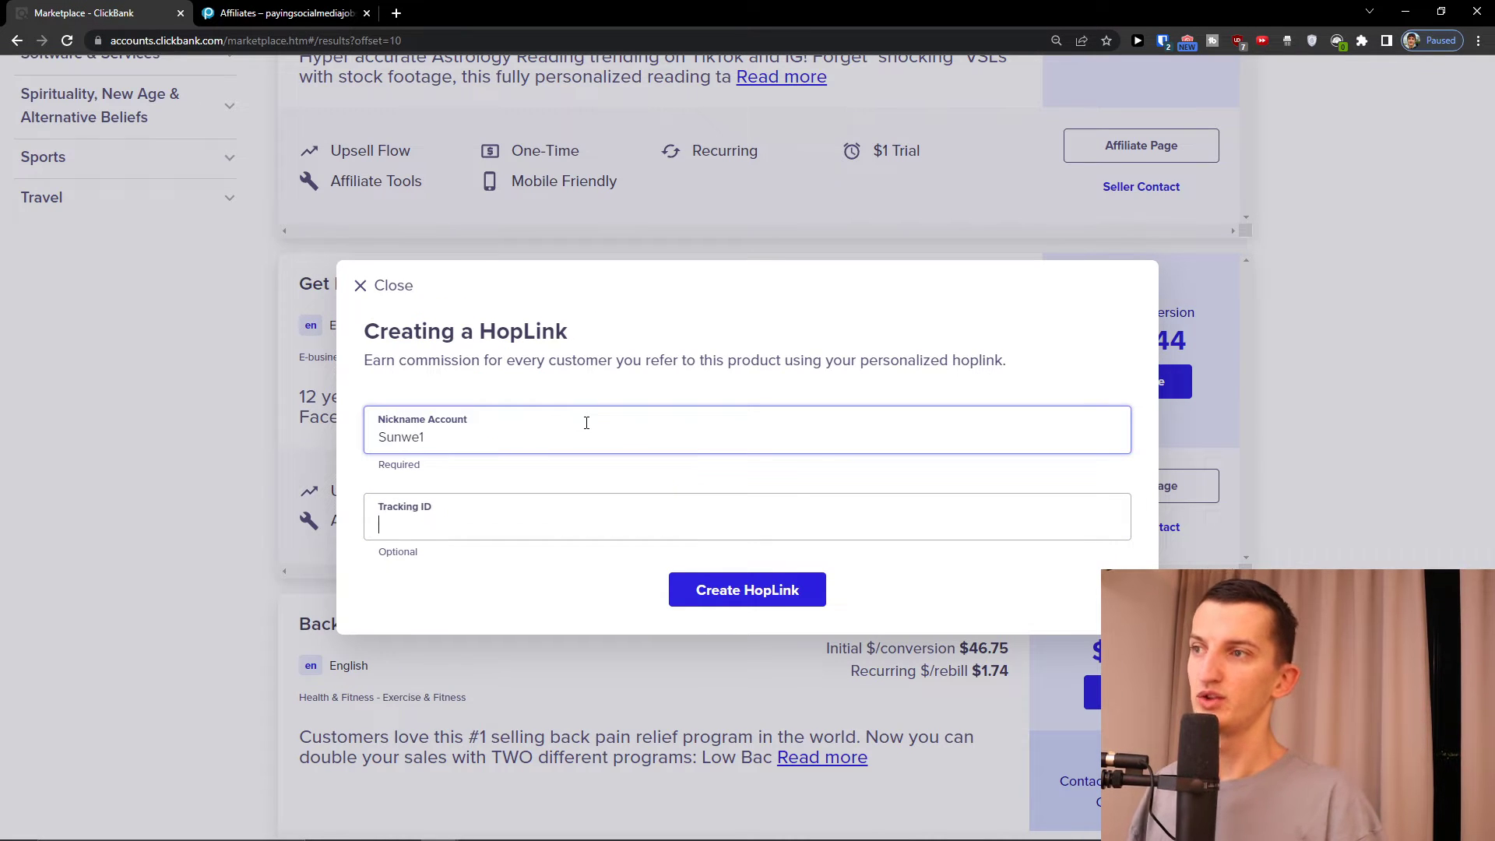
{"action": "type", "text": "Sunwe1"}
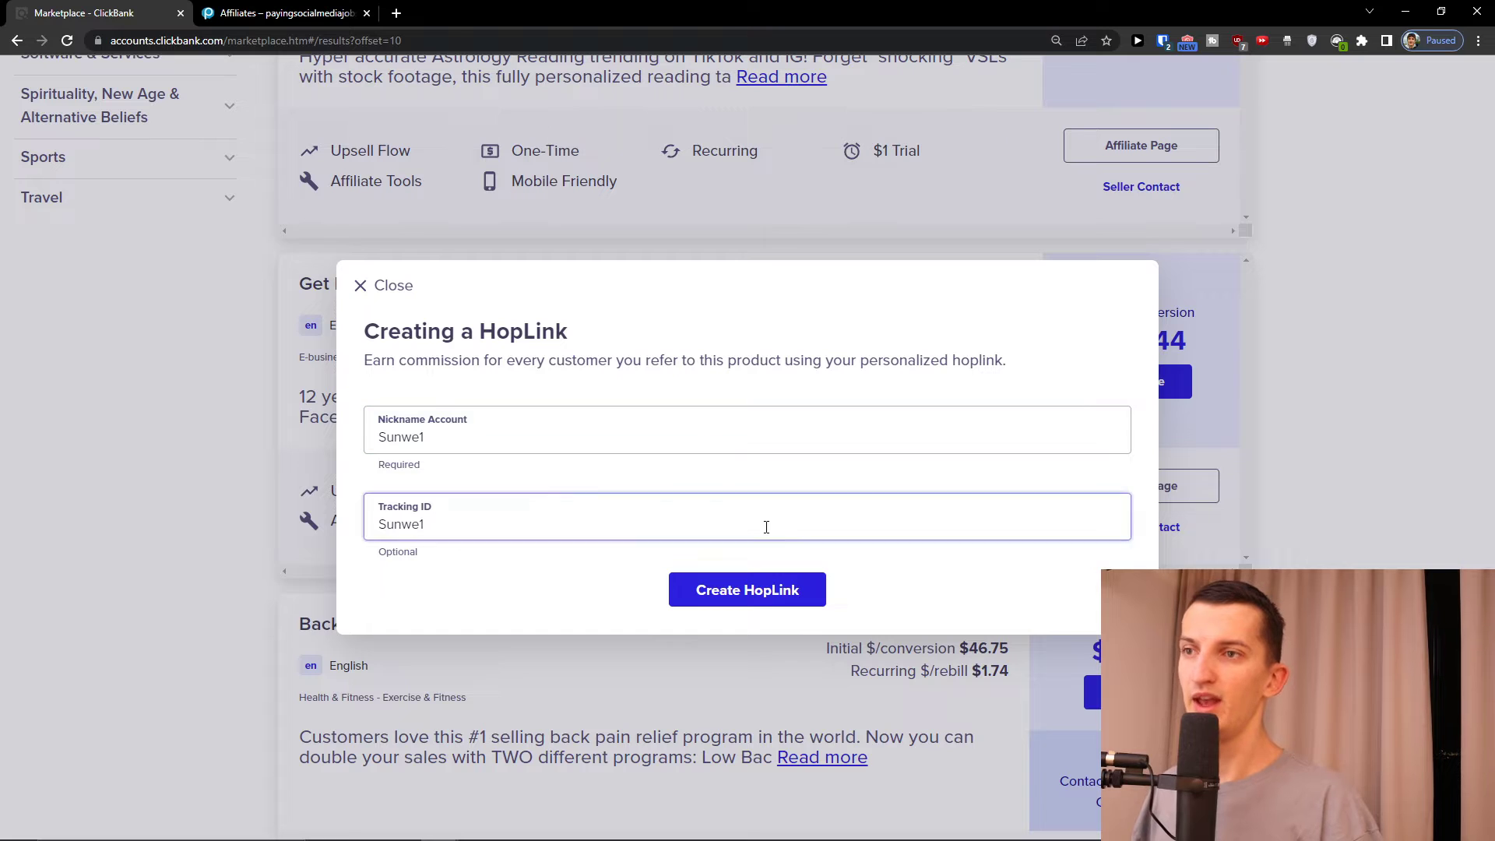
{"action": "left_click", "coordinate": [785, 589]}
Copy the HopLink, close the form, and open the offer's sales page in a new tab
{"action": "left_click", "coordinate": [1081, 625]}
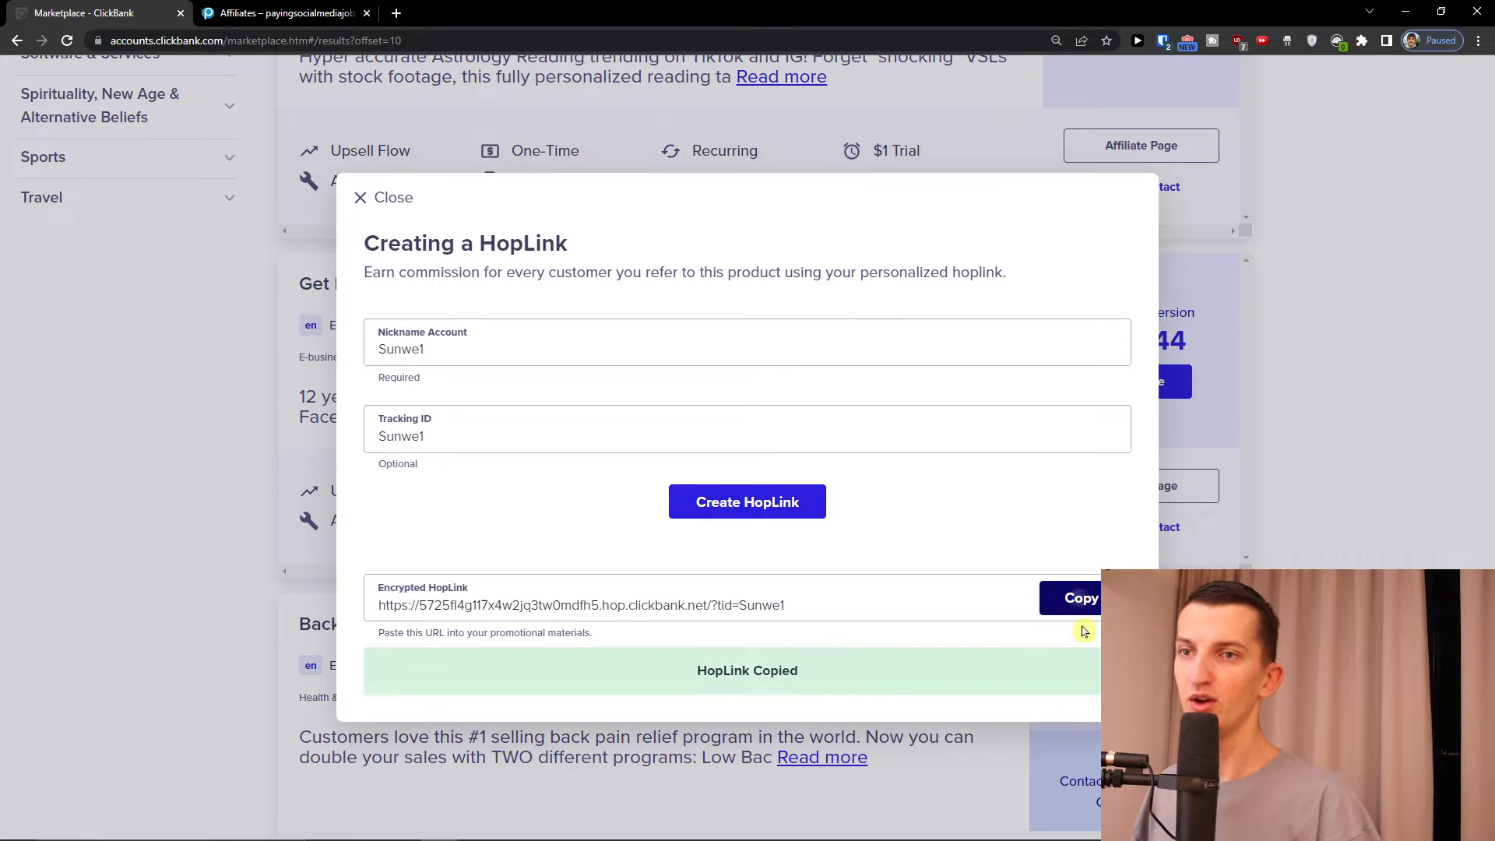
{"action": "left_click", "coordinate": [1324, 495]}
{"action": "left_click", "coordinate": [387, 290], "text": "ctrl"}
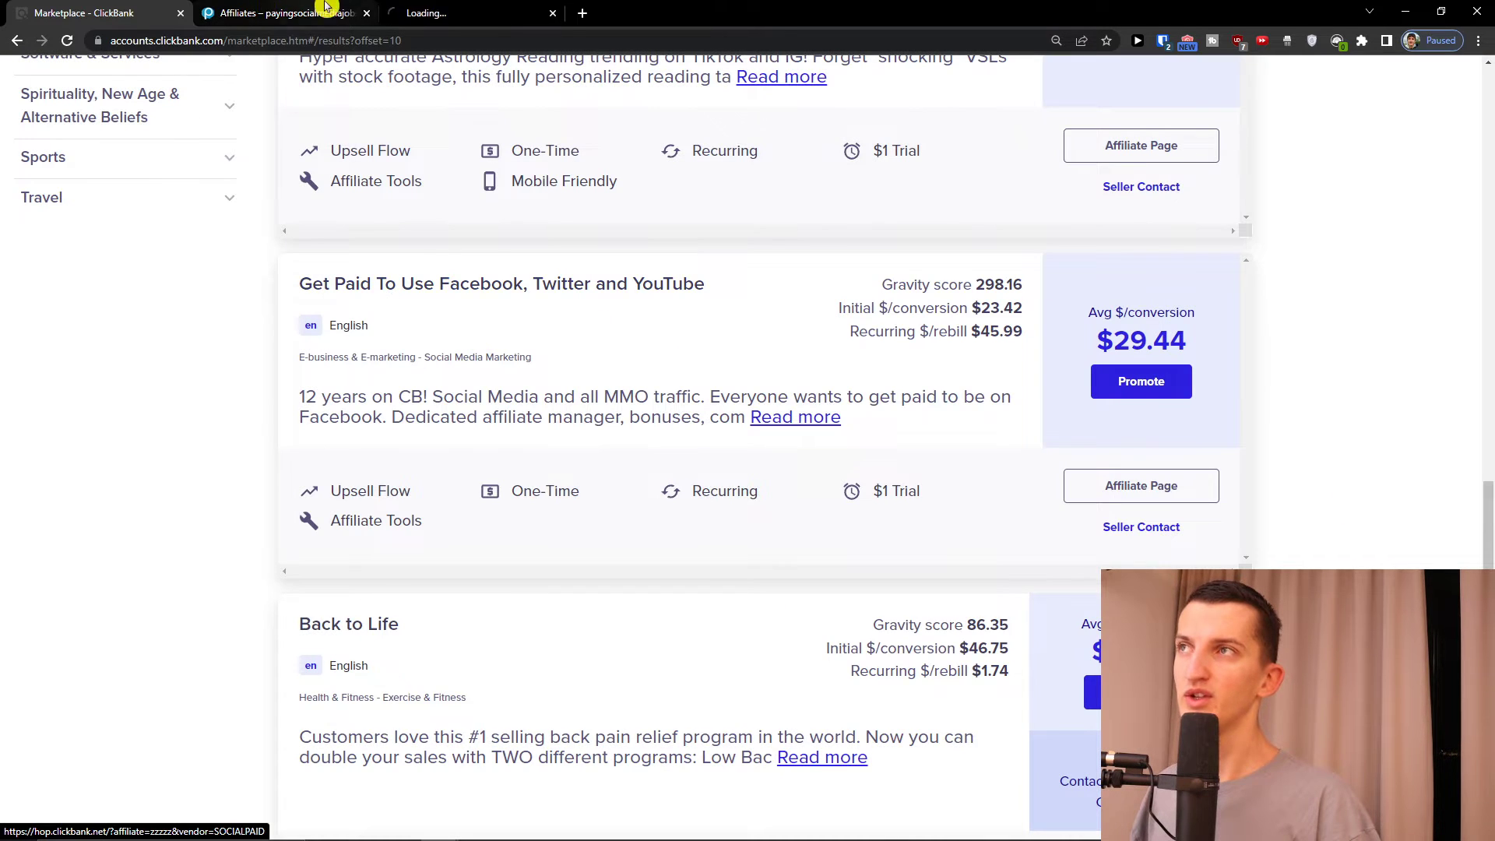
{"action": "left_click", "coordinate": [494, 10]}
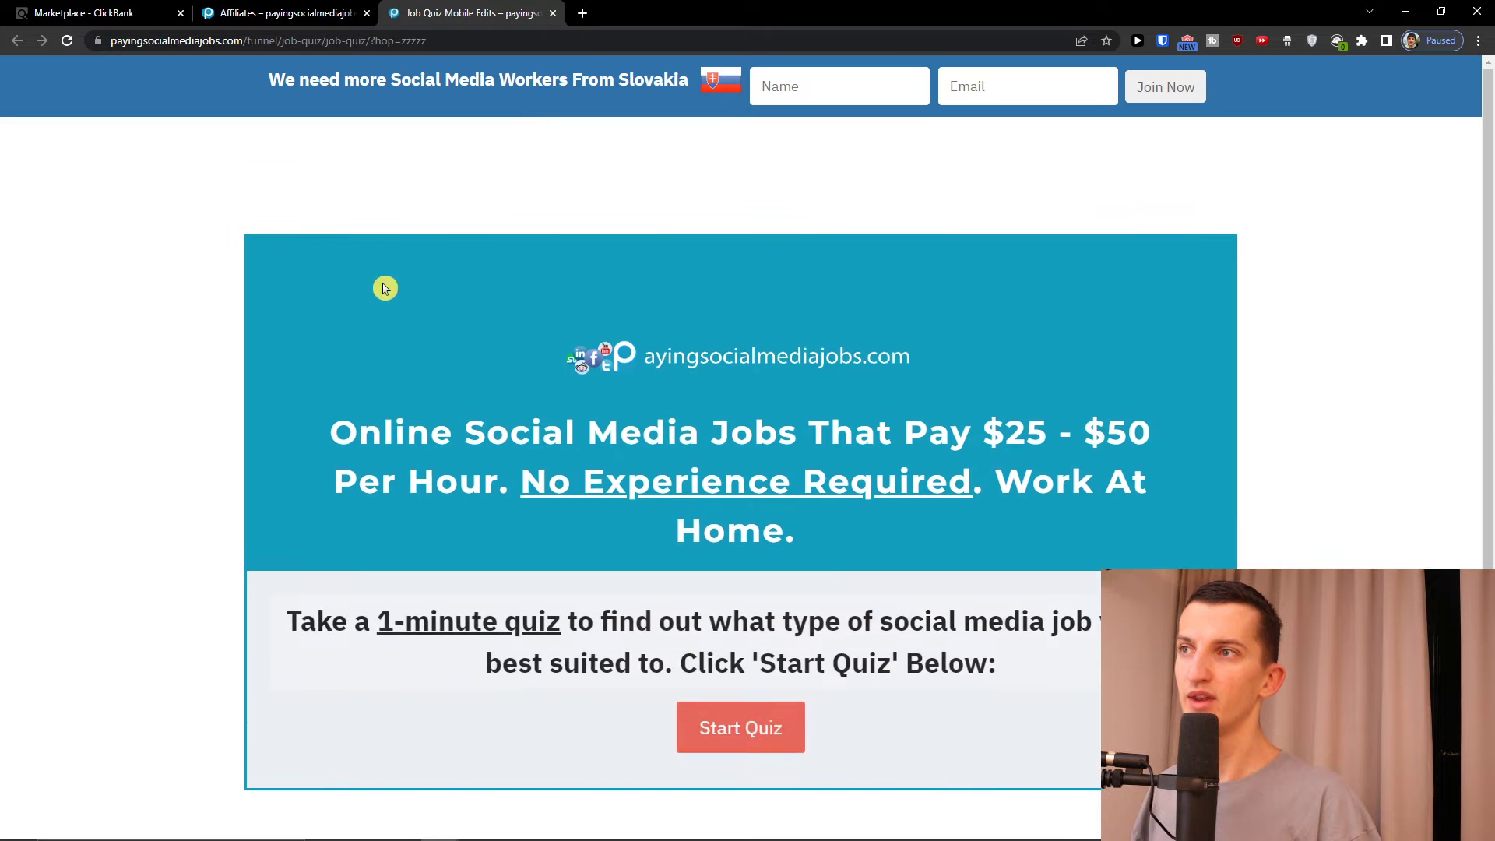
Scroll through the payingsocialmediajobs.com quiz sales page, then switch back to the systeme.io editor
{"action": "scroll", "coordinate": [334, 288], "scroll_direction": "down", "scroll_amount": 1}
{"action": "scroll", "coordinate": [426, 297], "scroll_direction": "up", "scroll_amount": 1}
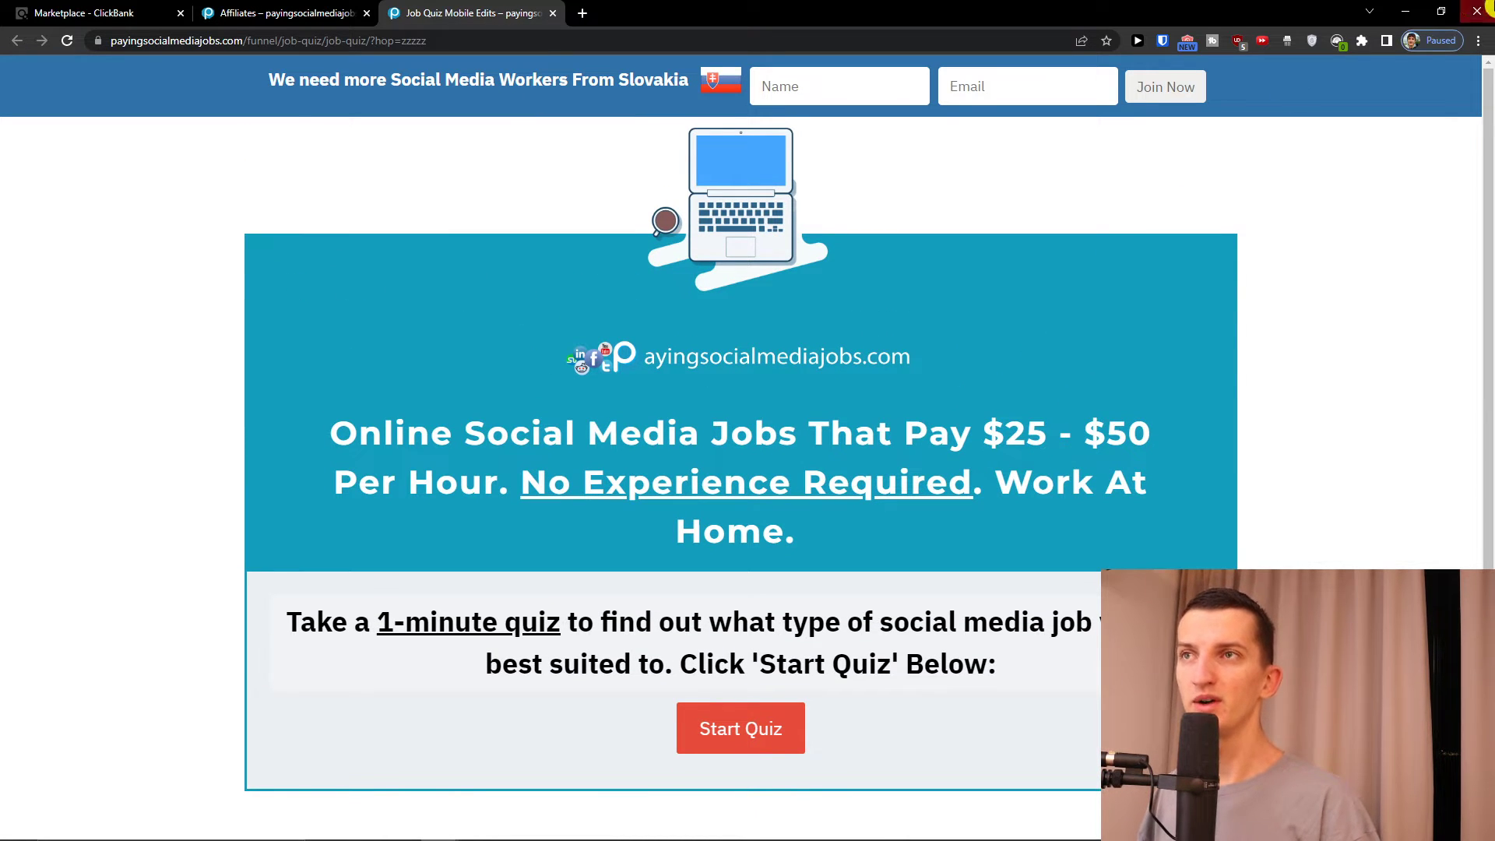
{"action": "left_click", "coordinate": [1411, 9]}
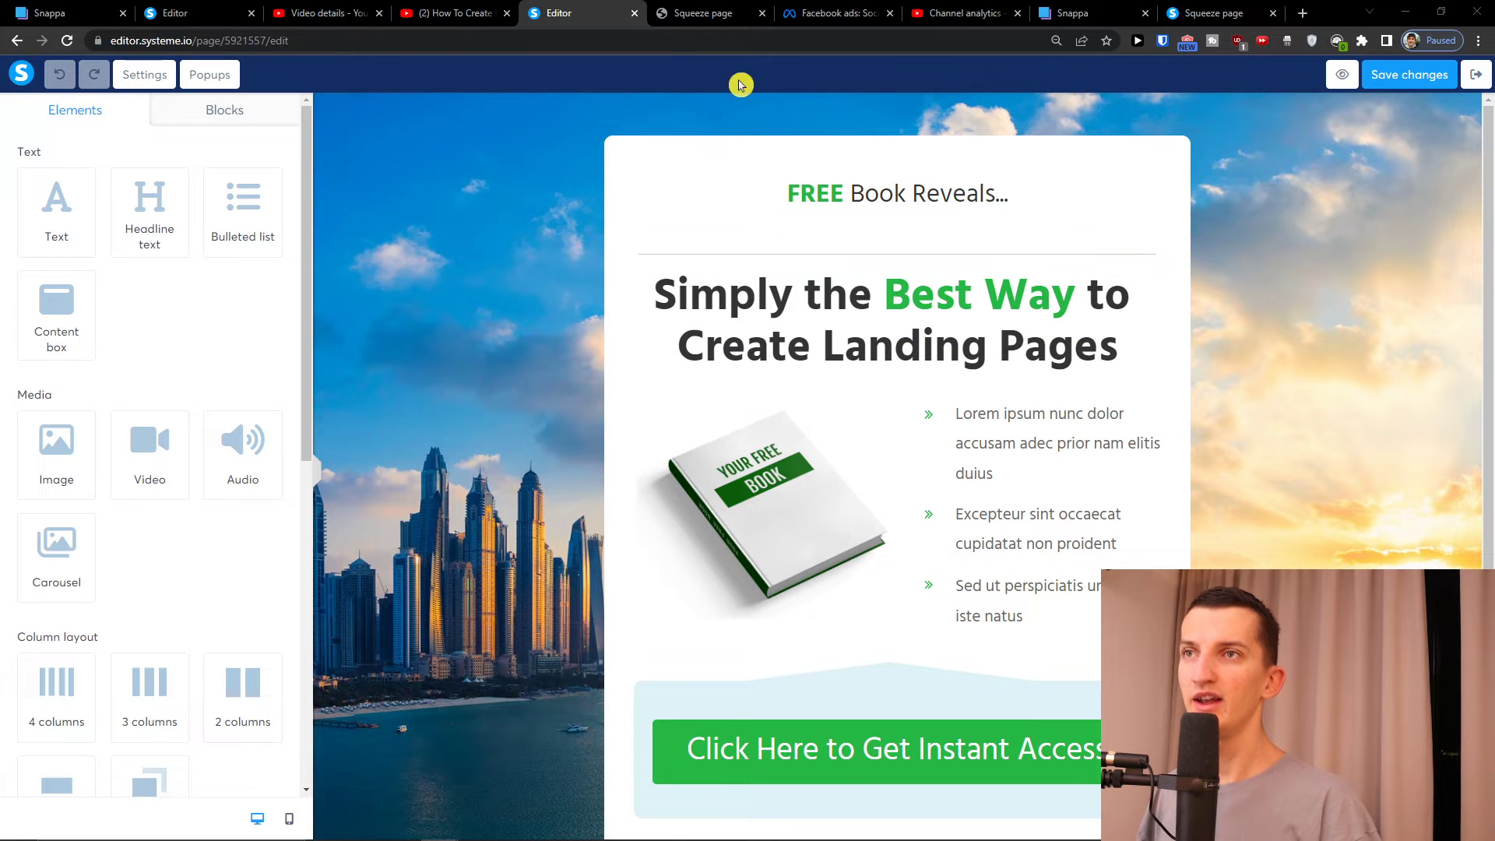
{"action": "key", "text": "alt+Tab"}
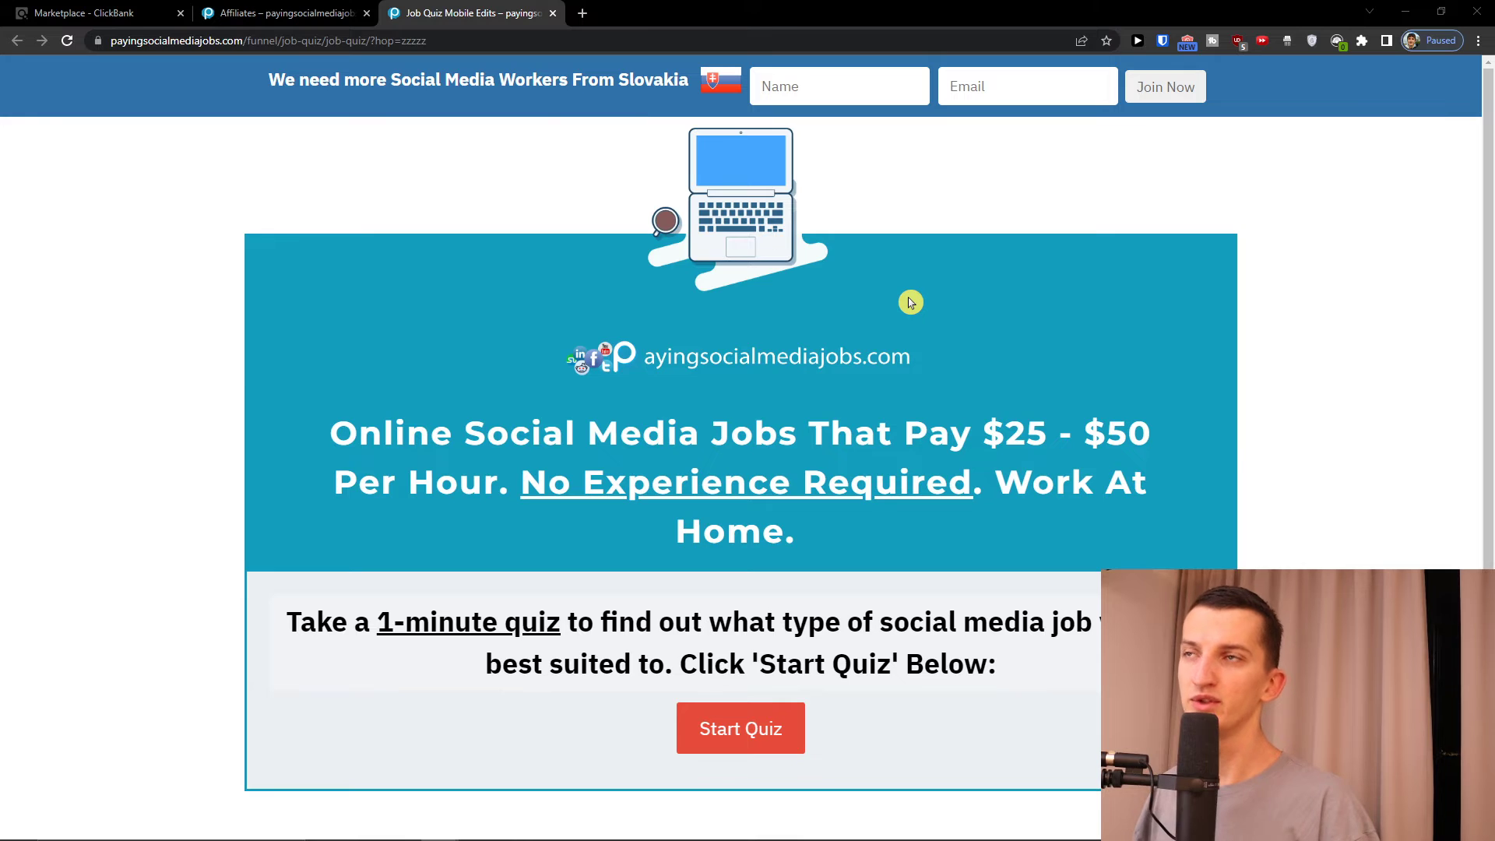
{"action": "key", "text": "alt+Tab"}
Rewrite the top heading as 'EASY WAY TO EARN MONEY FROM HOME'
{"action": "left_click", "coordinate": [842, 206]}
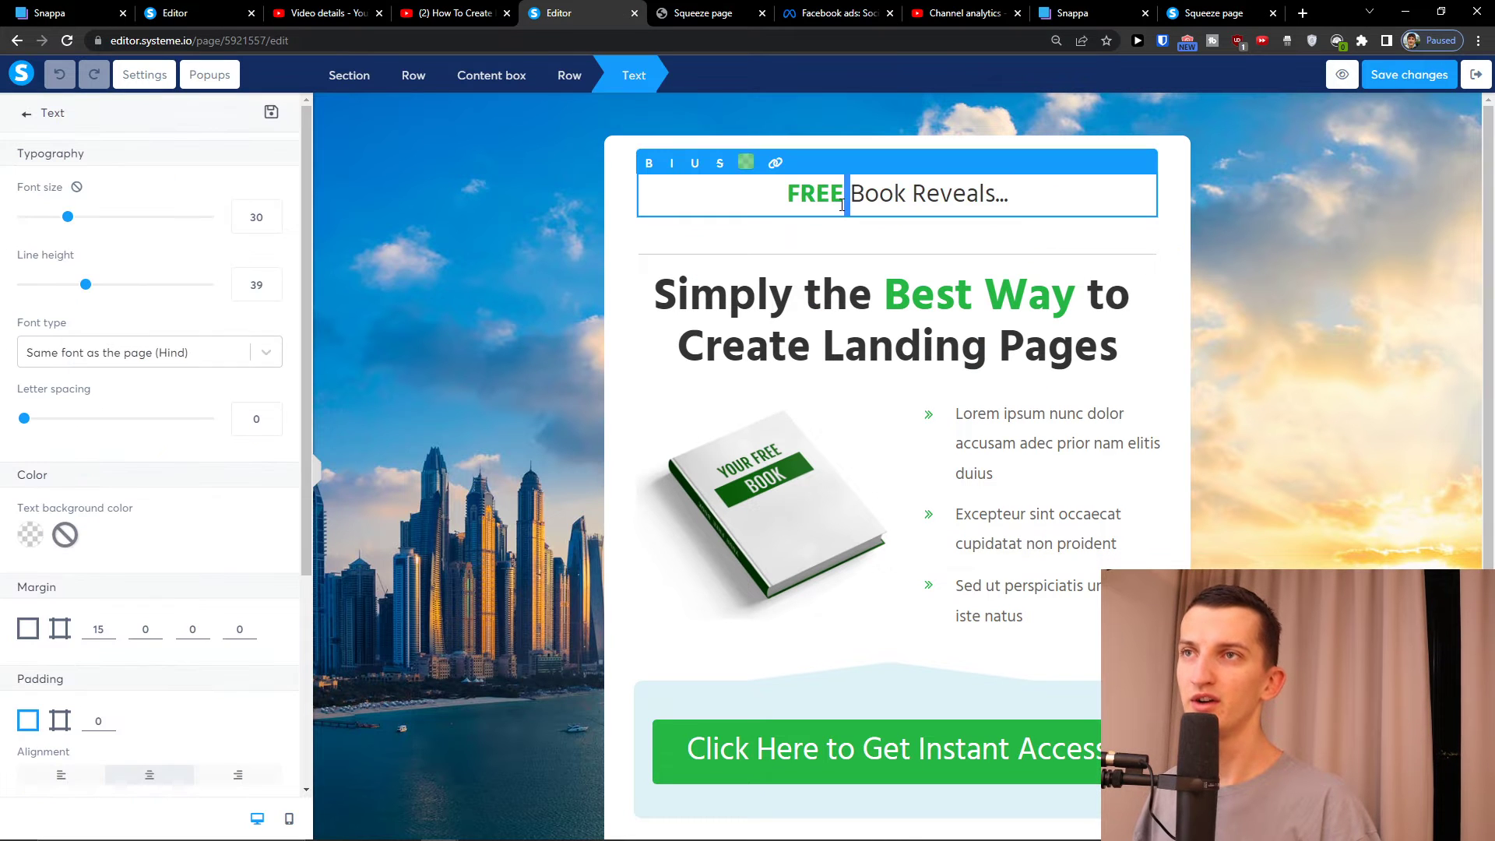
{"action": "triple_click", "coordinate": [841, 205]}
{"action": "type", "text": "FIND"}
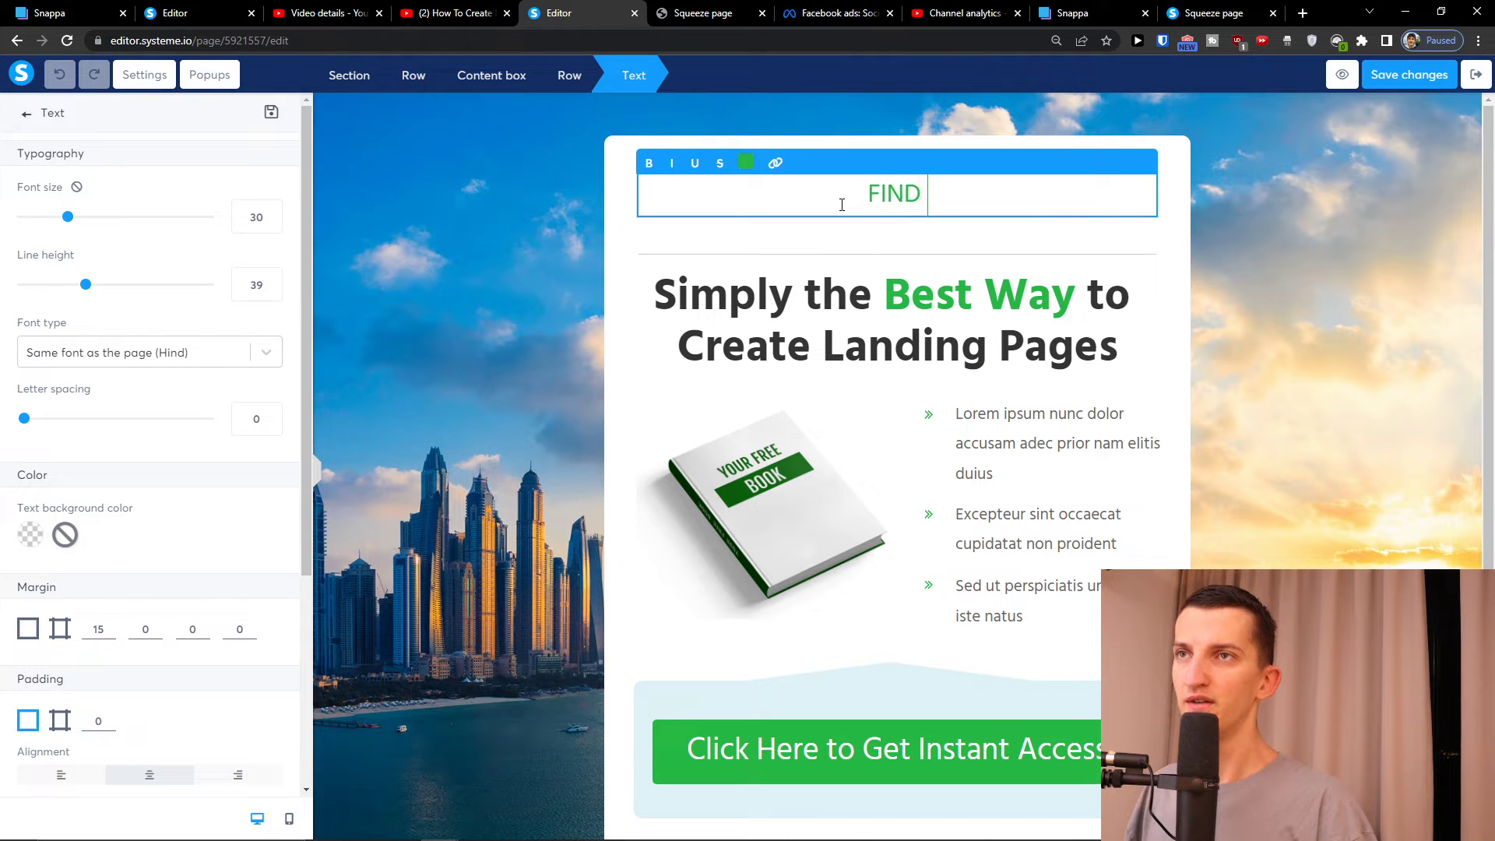
{"action": "type", "text": " HOW YOU CAN"}
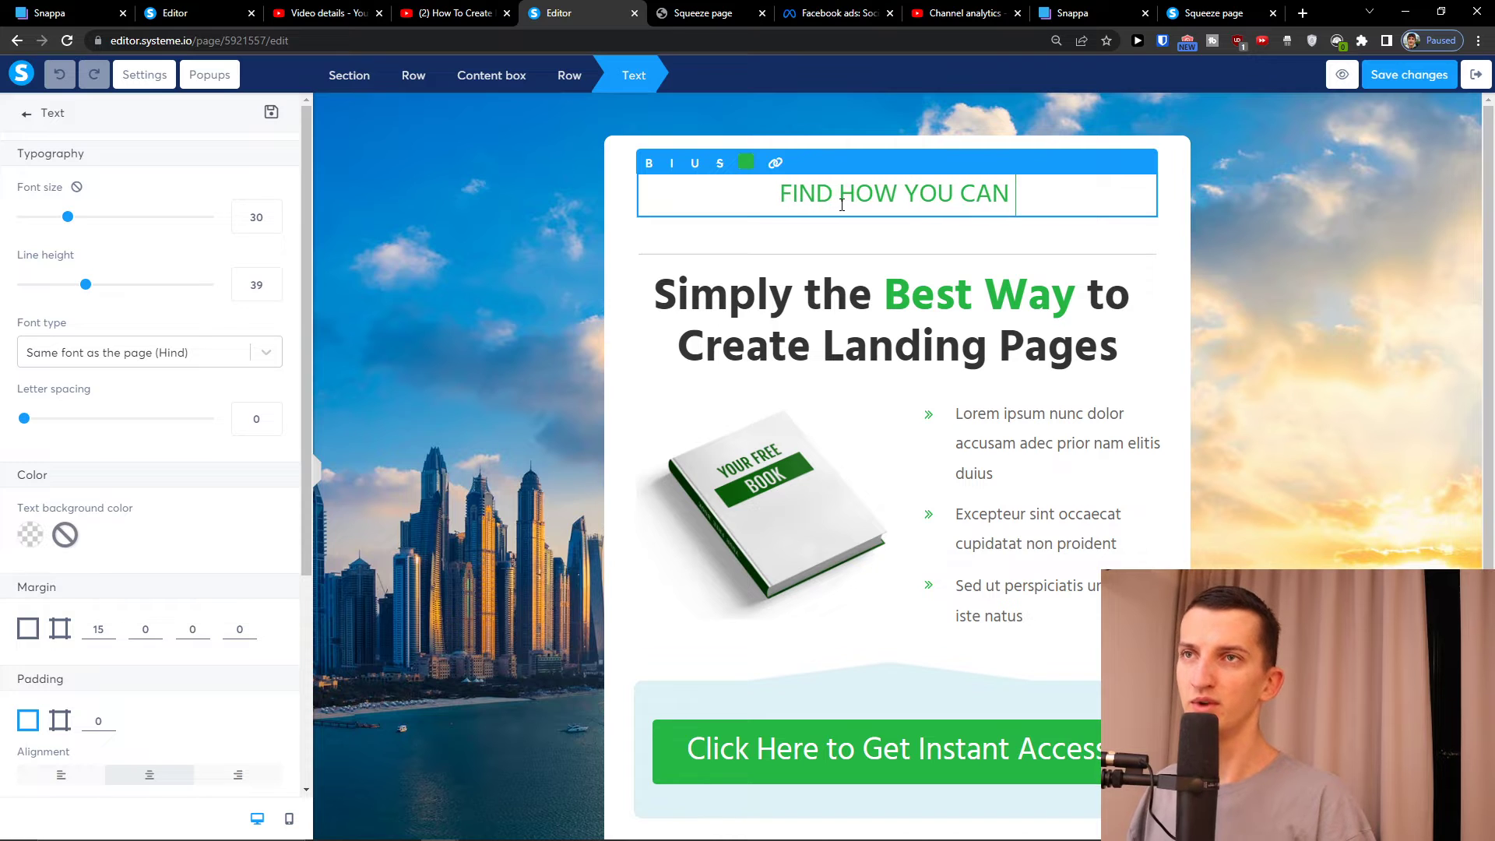
{"action": "type", "text": " EARN MONEY FROM HOME"}
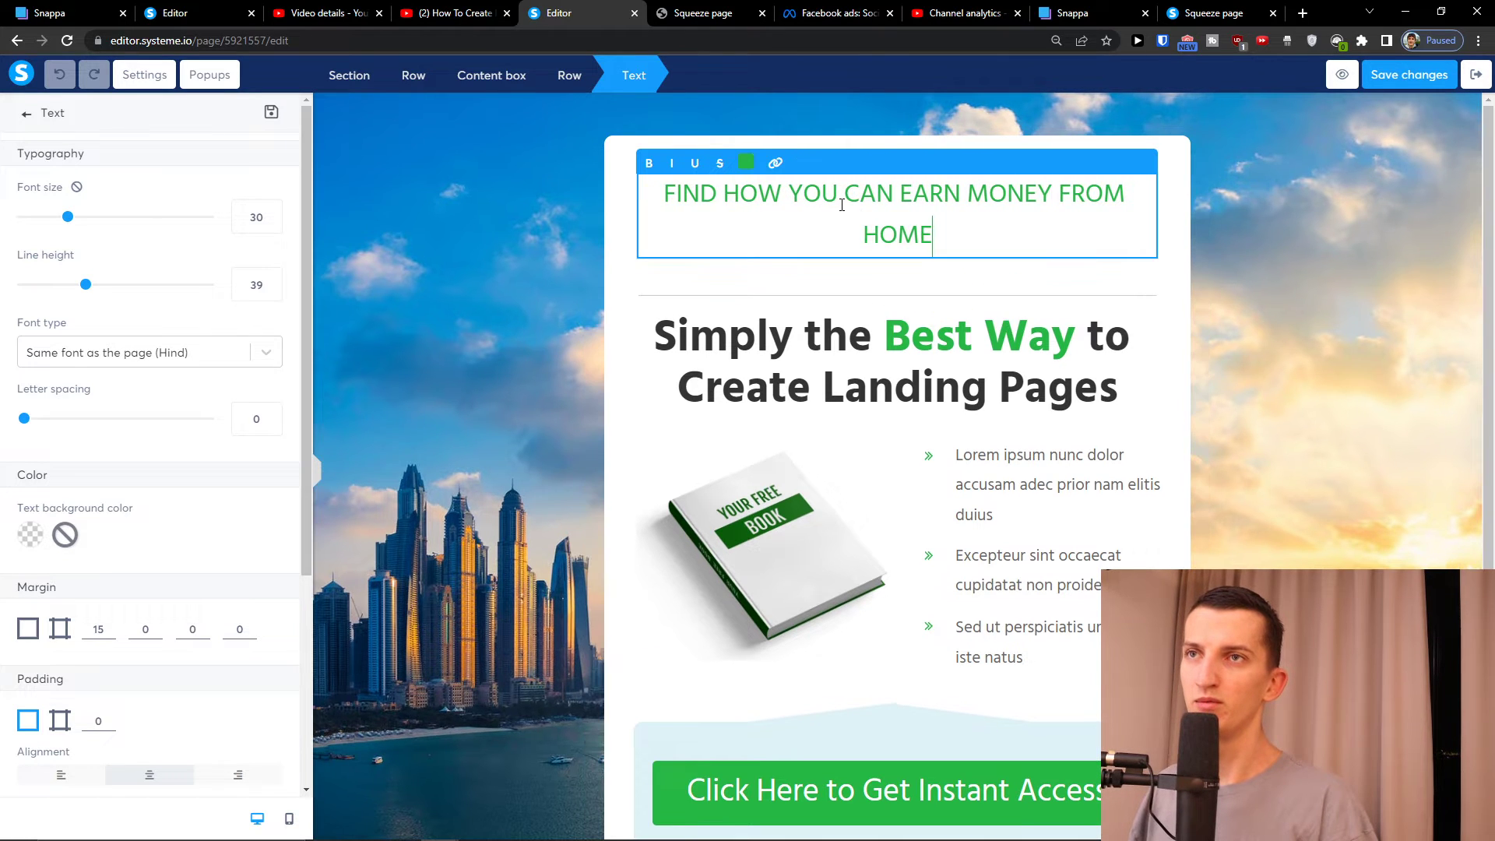
{"action": "key", "text": "BackSpace"}
{"action": "key", "text": "BackSpace"}
{"action": "key", "text": "BackSpace"}
{"action": "key", "text": "BackSpace"}
{"action": "key", "text": "BackSpace"}
{"action": "key", "text": "BackSpace"}
{"action": "key", "text": "BackSpace"}
{"action": "key", "text": "BackSpace"}
{"action": "key", "text": "BackSpace"}
{"action": "key", "text": "BackSpace"}
{"action": "key", "text": "BackSpace"}
{"action": "key", "text": "BackSpace"}
{"action": "key", "text": "BackSpace"}
{"action": "key", "text": "BackSpace"}
{"action": "key", "text": "BackSpace"}
{"action": "key", "text": "BackSpace"}
{"action": "key", "text": "BackSpace"}
{"action": "key", "text": "BackSpace"}
{"action": "key", "text": "BackSpace"}
{"action": "key", "text": "BackSpace"}
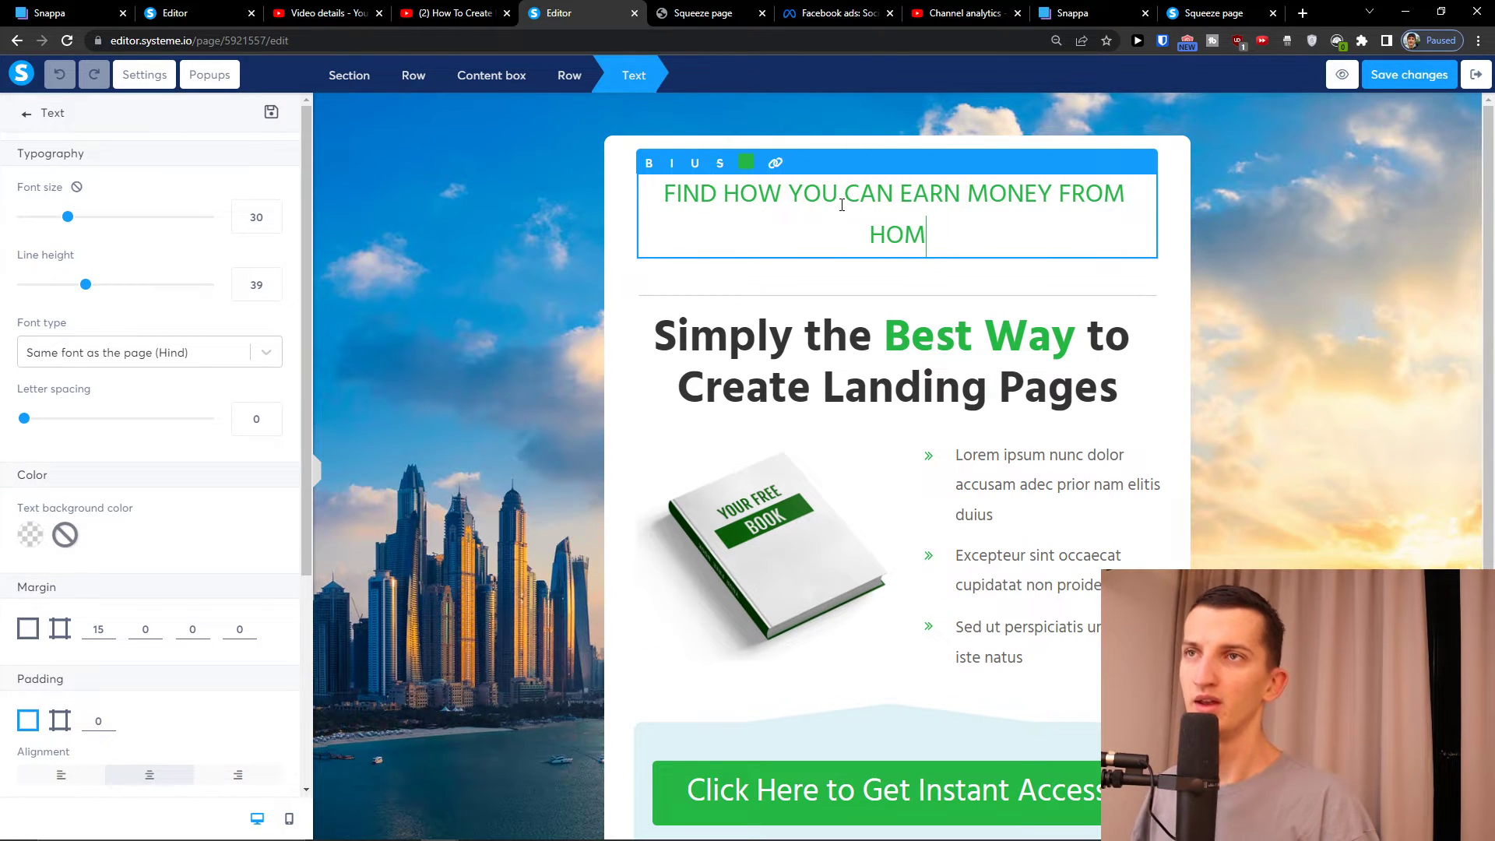
{"action": "type", "text": "EASY"}
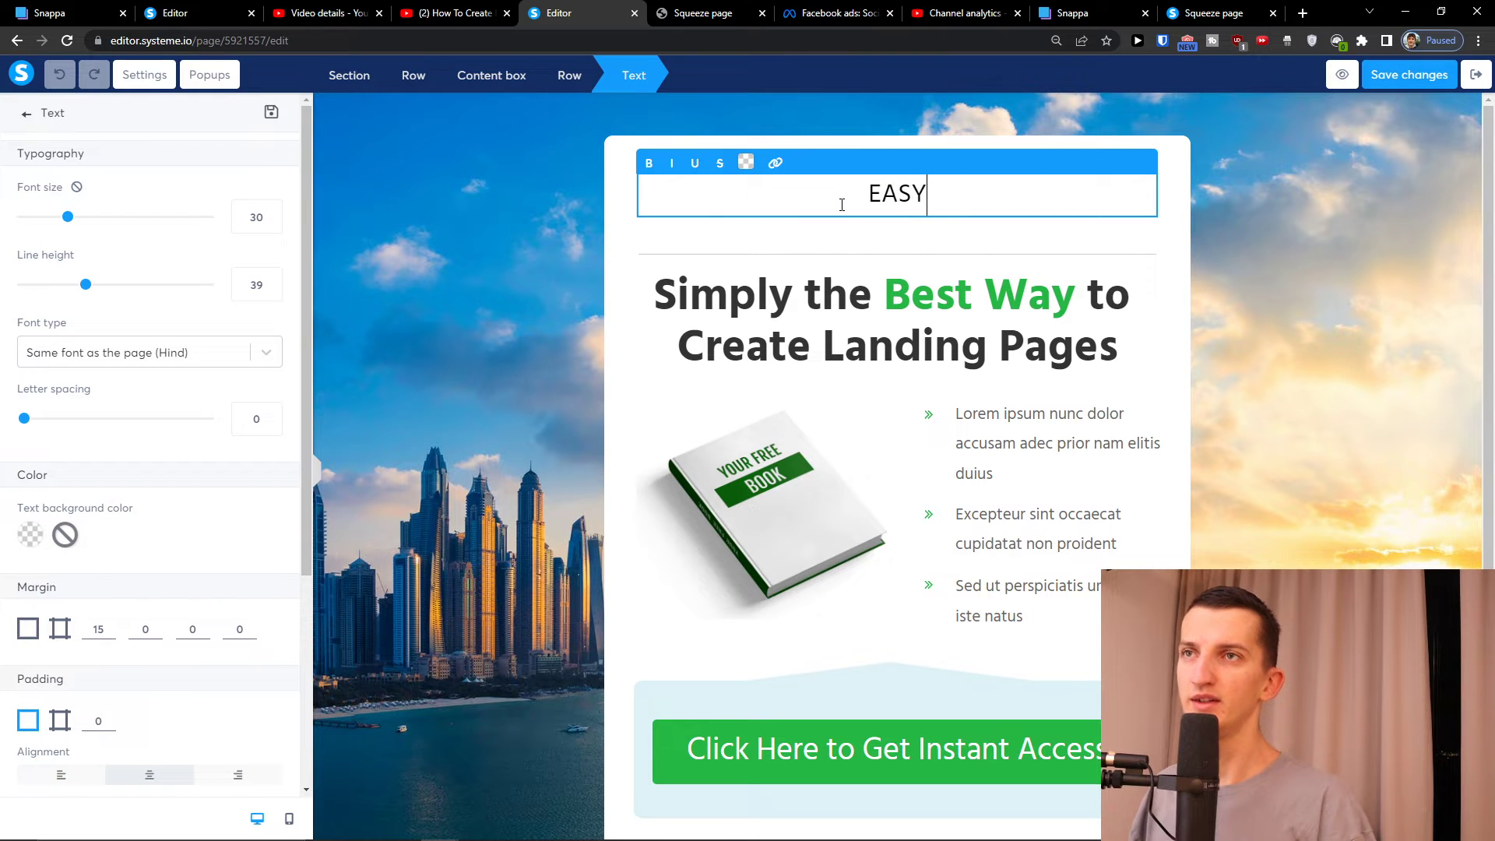
{"action": "type", "text": " WAY TO EARN MONEY FROM HOME"}
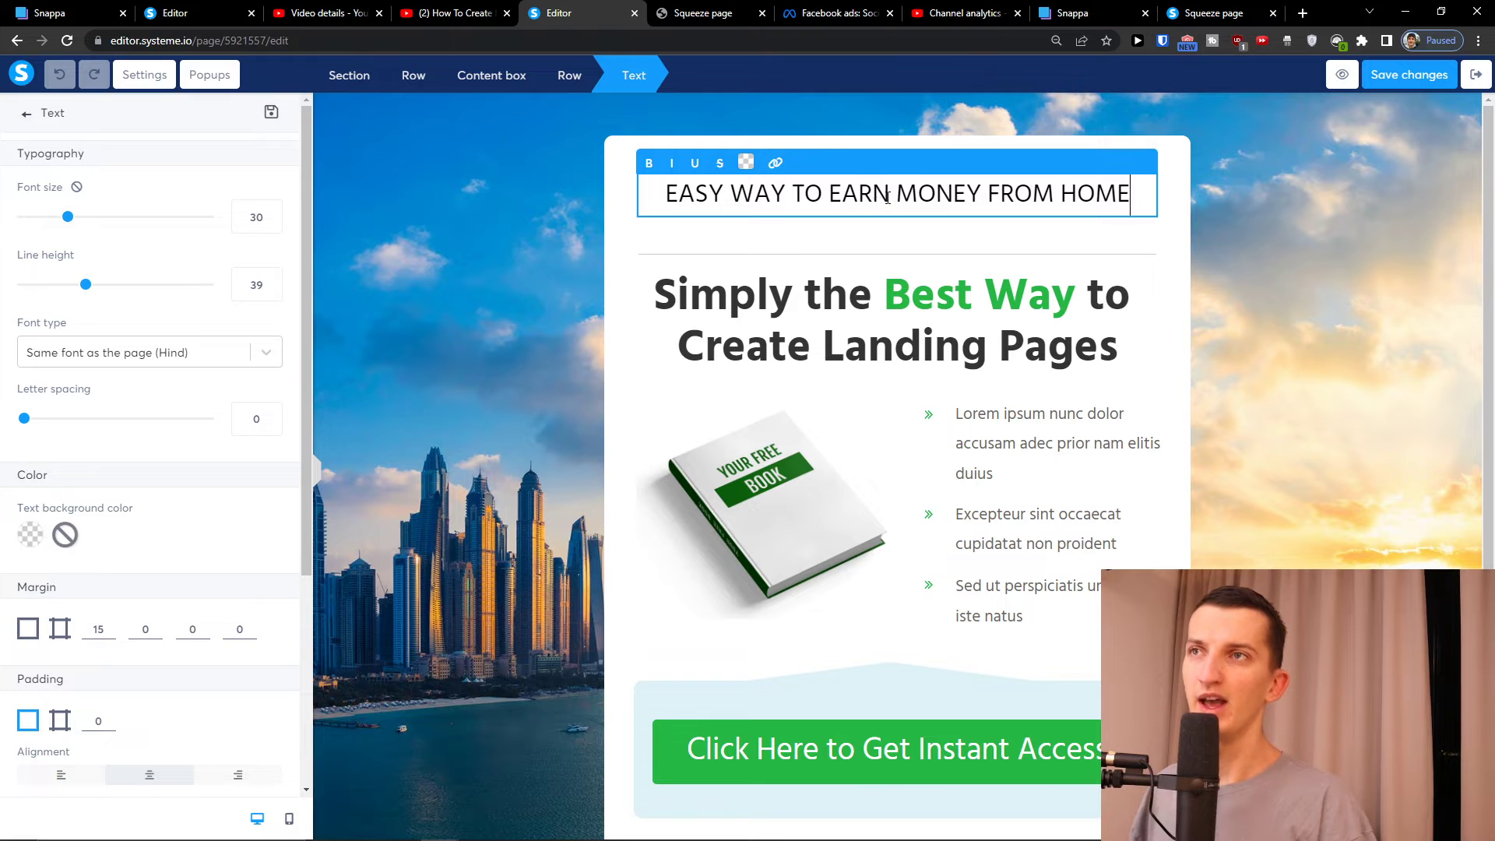
Make the word MONEY bold and bright green
{"action": "left_click_drag", "start_coordinate": [887, 197], "coordinate": [971, 194]}
{"action": "left_click", "coordinate": [651, 164]}
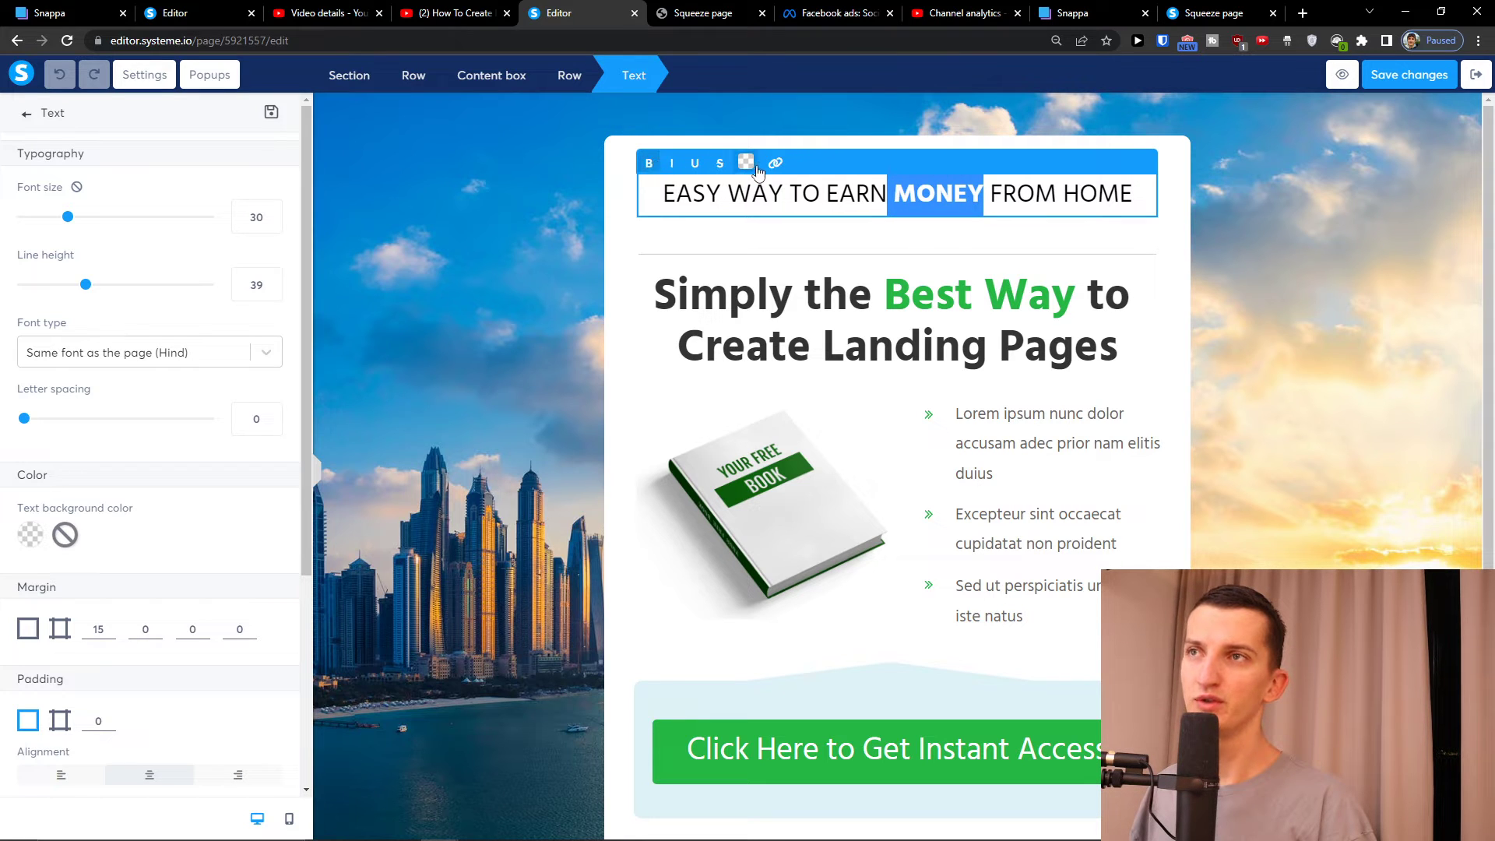
{"action": "left_click", "coordinate": [745, 164]}
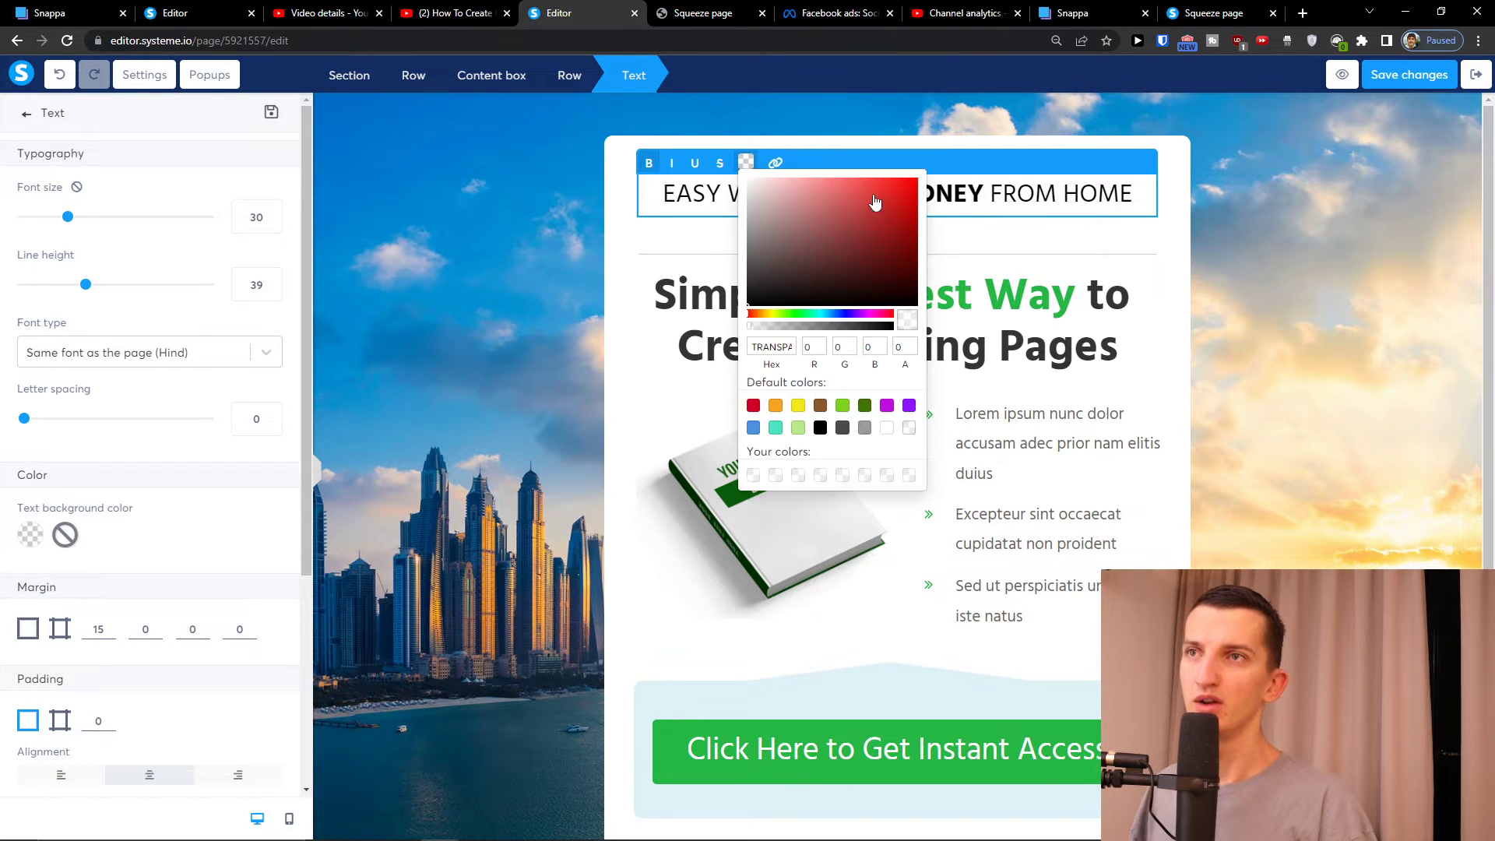
{"action": "left_click", "coordinate": [804, 313]}
{"action": "left_click", "coordinate": [912, 182]}
{"action": "left_click", "coordinate": [975, 227]}
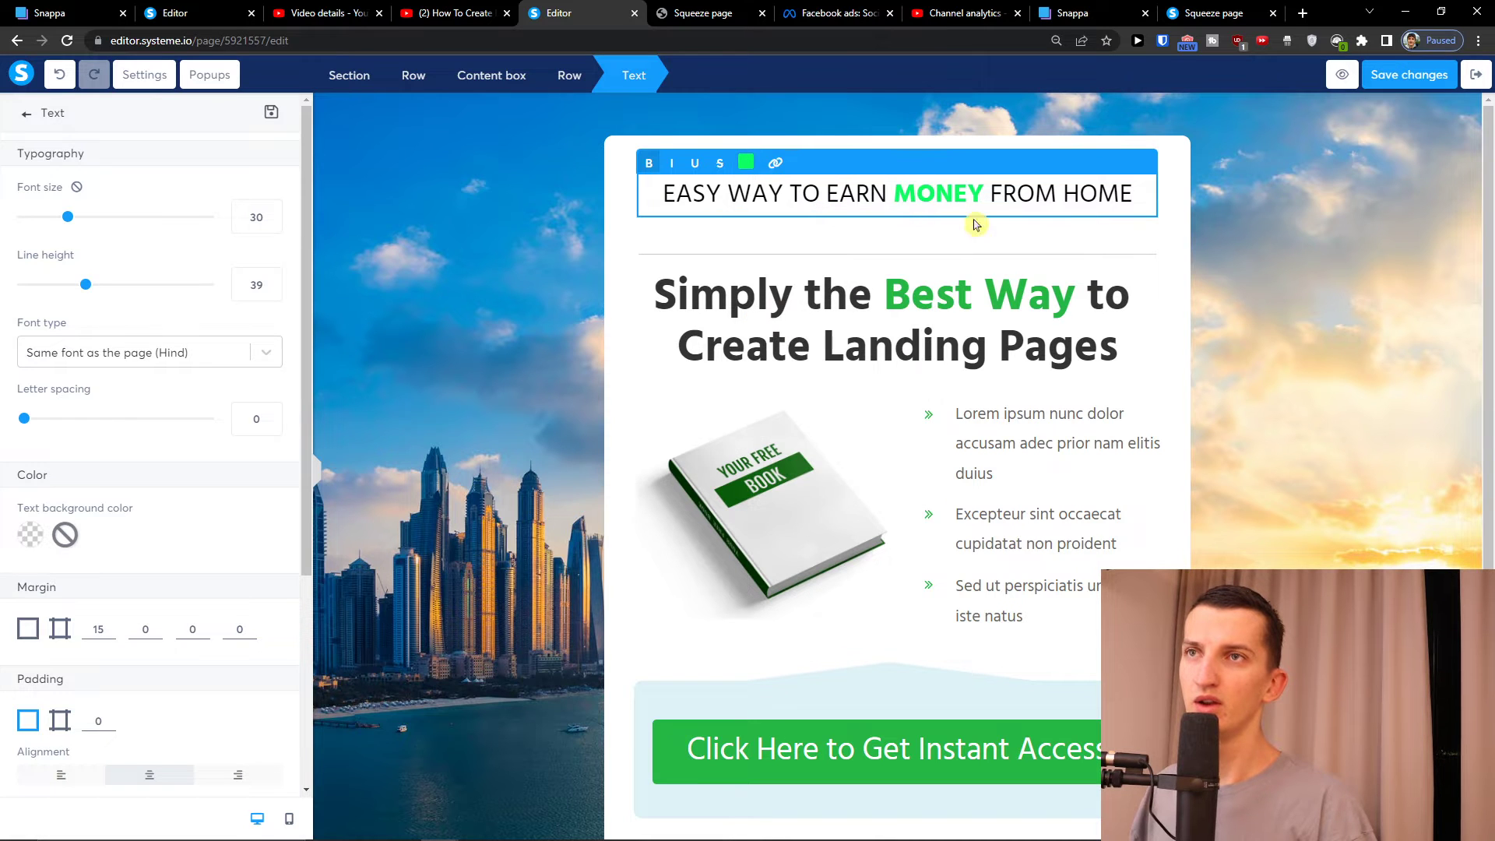
{"action": "left_click", "coordinate": [1243, 269]}
Copy the green hex code 26B745 used for 'Best Way' in the headline
{"action": "left_click", "coordinate": [957, 195]}
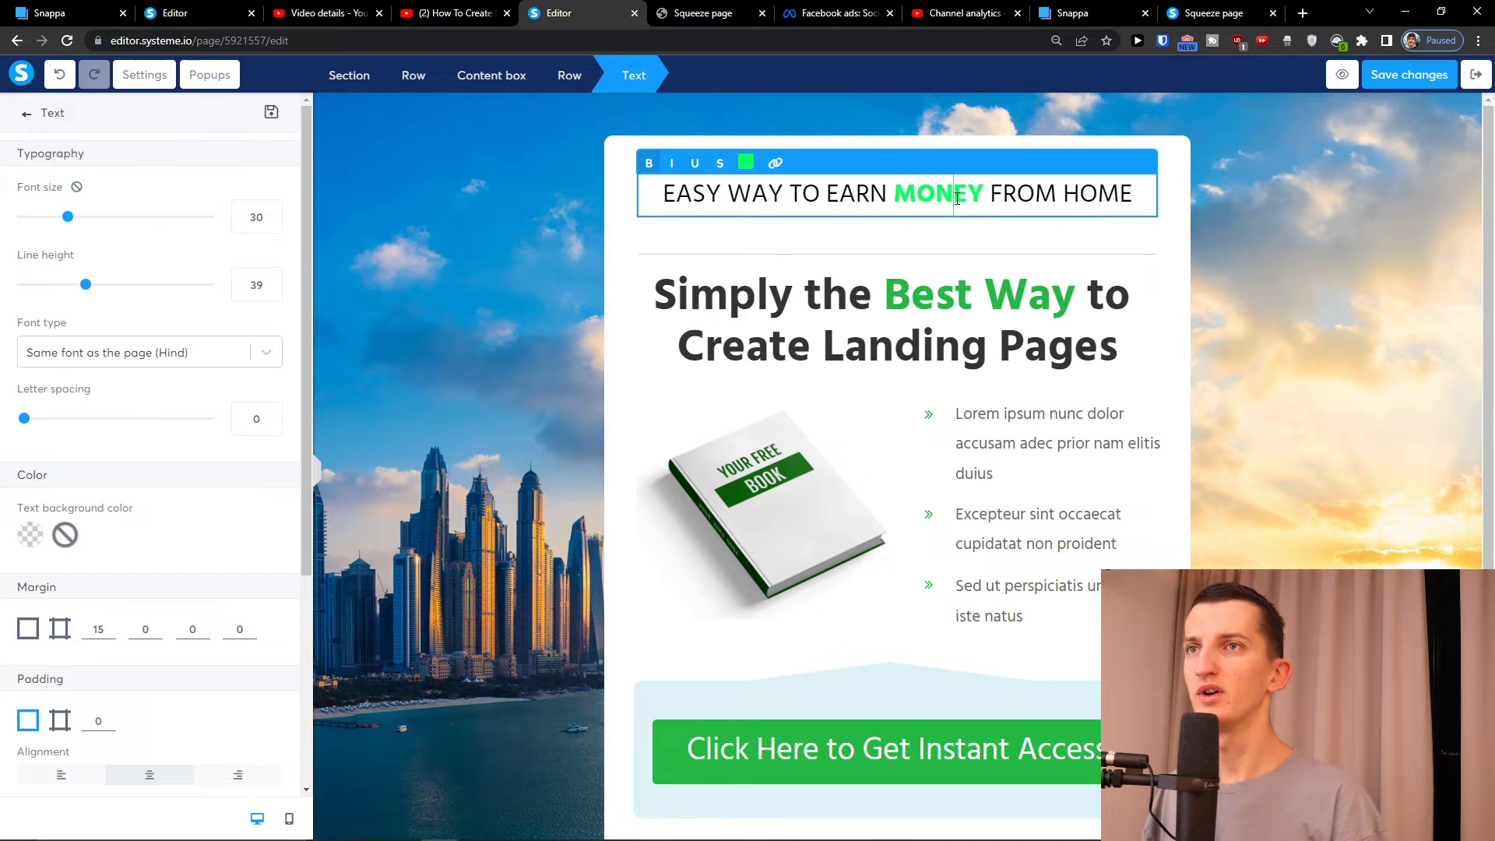
{"action": "double_click", "coordinate": [938, 193]}
{"action": "left_click", "coordinate": [938, 289]}
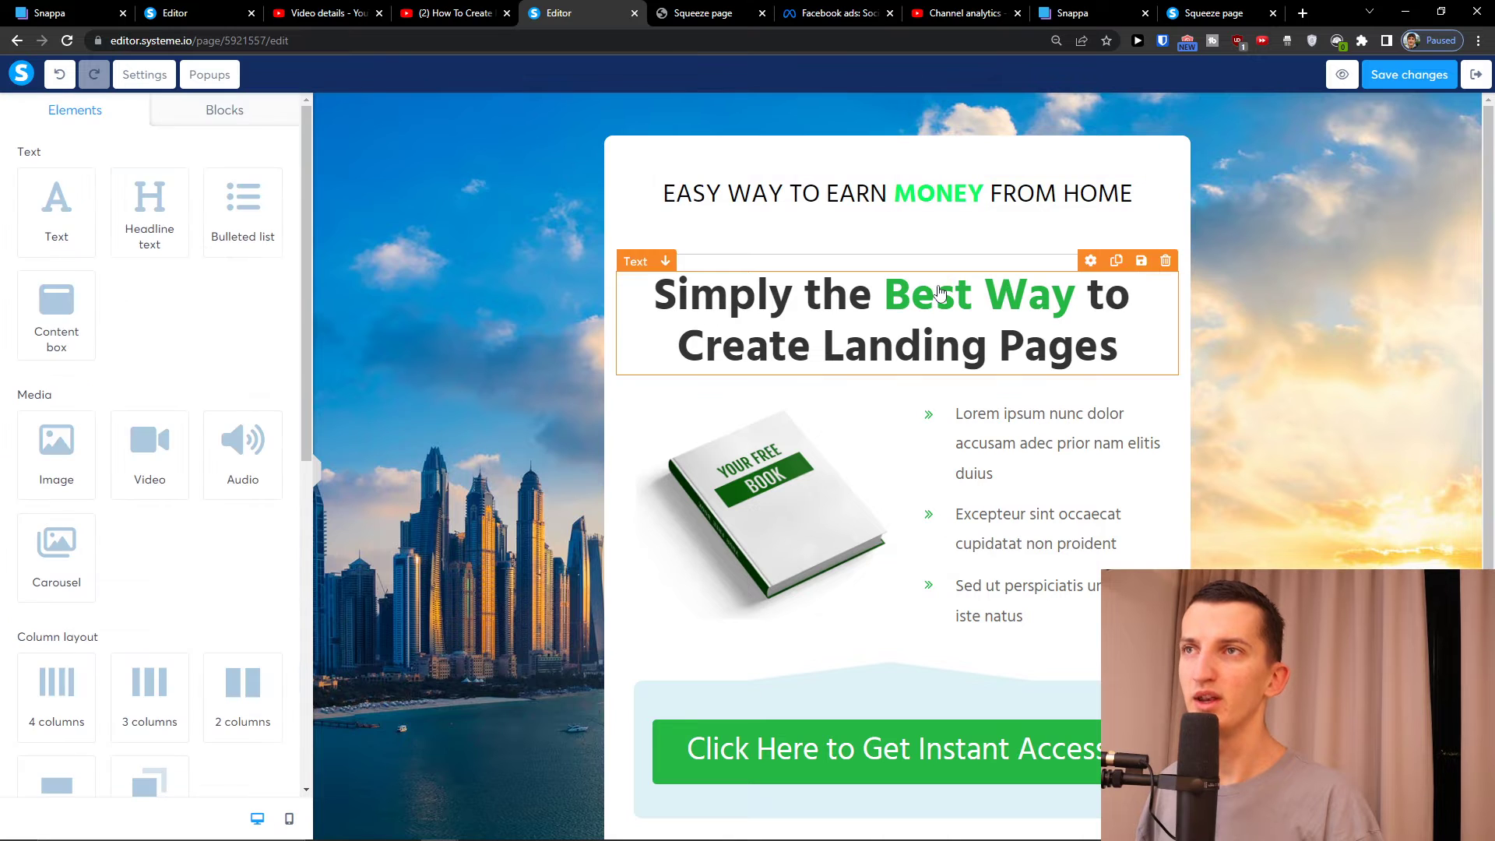
{"action": "left_click", "coordinate": [938, 289]}
{"action": "left_click", "coordinate": [936, 291]}
{"action": "left_click", "coordinate": [725, 262]}
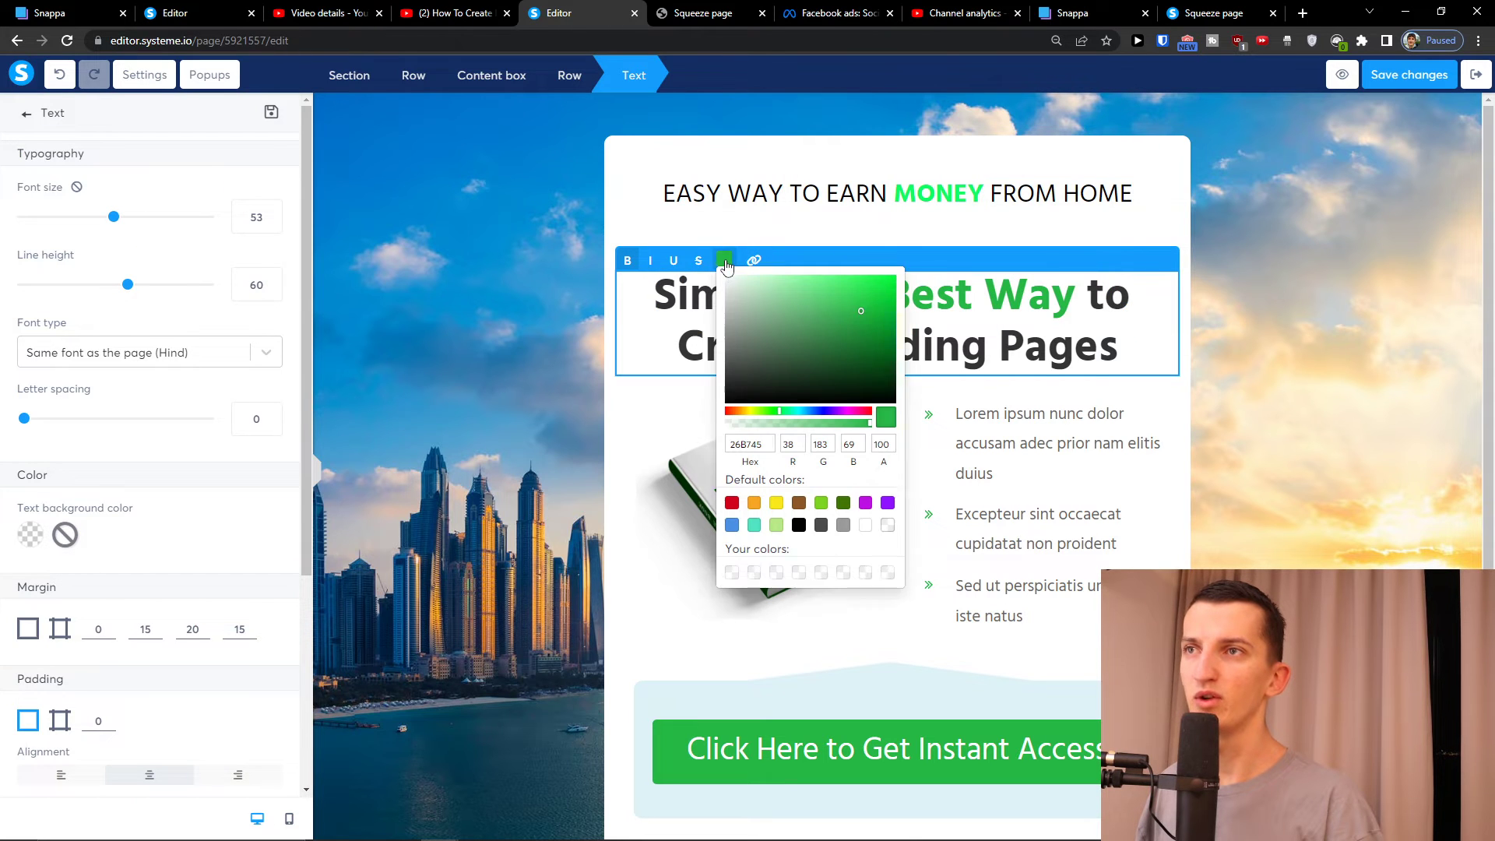
{"action": "double_click", "coordinate": [750, 446]}
{"action": "key", "text": "ctrl+c"}
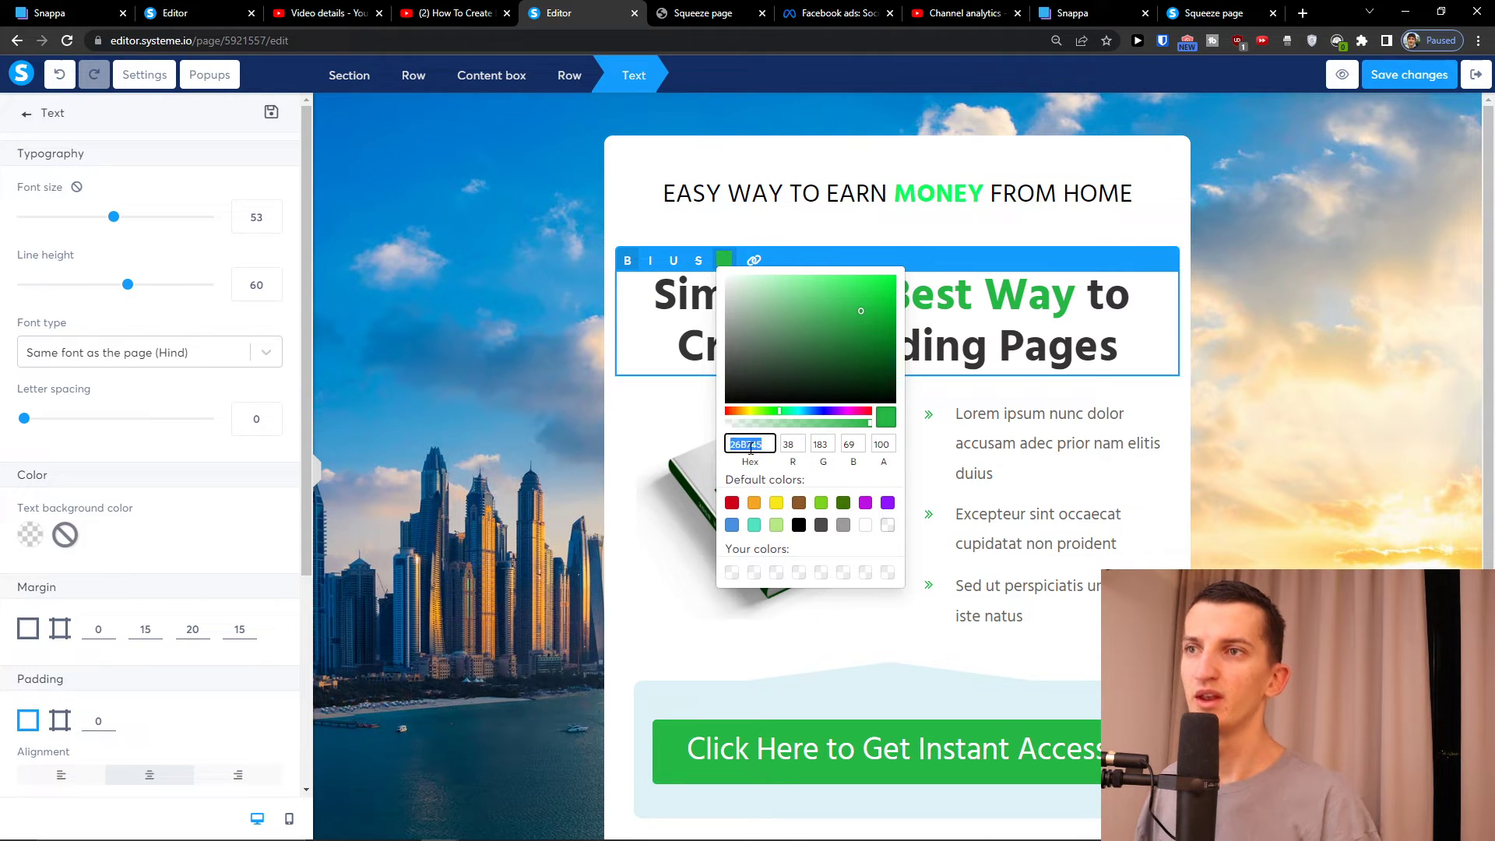
Apply the copied green 26B745 to MONEY and return to the Elements list
{"action": "left_click", "coordinate": [925, 194]}
{"action": "double_click", "coordinate": [926, 189]}
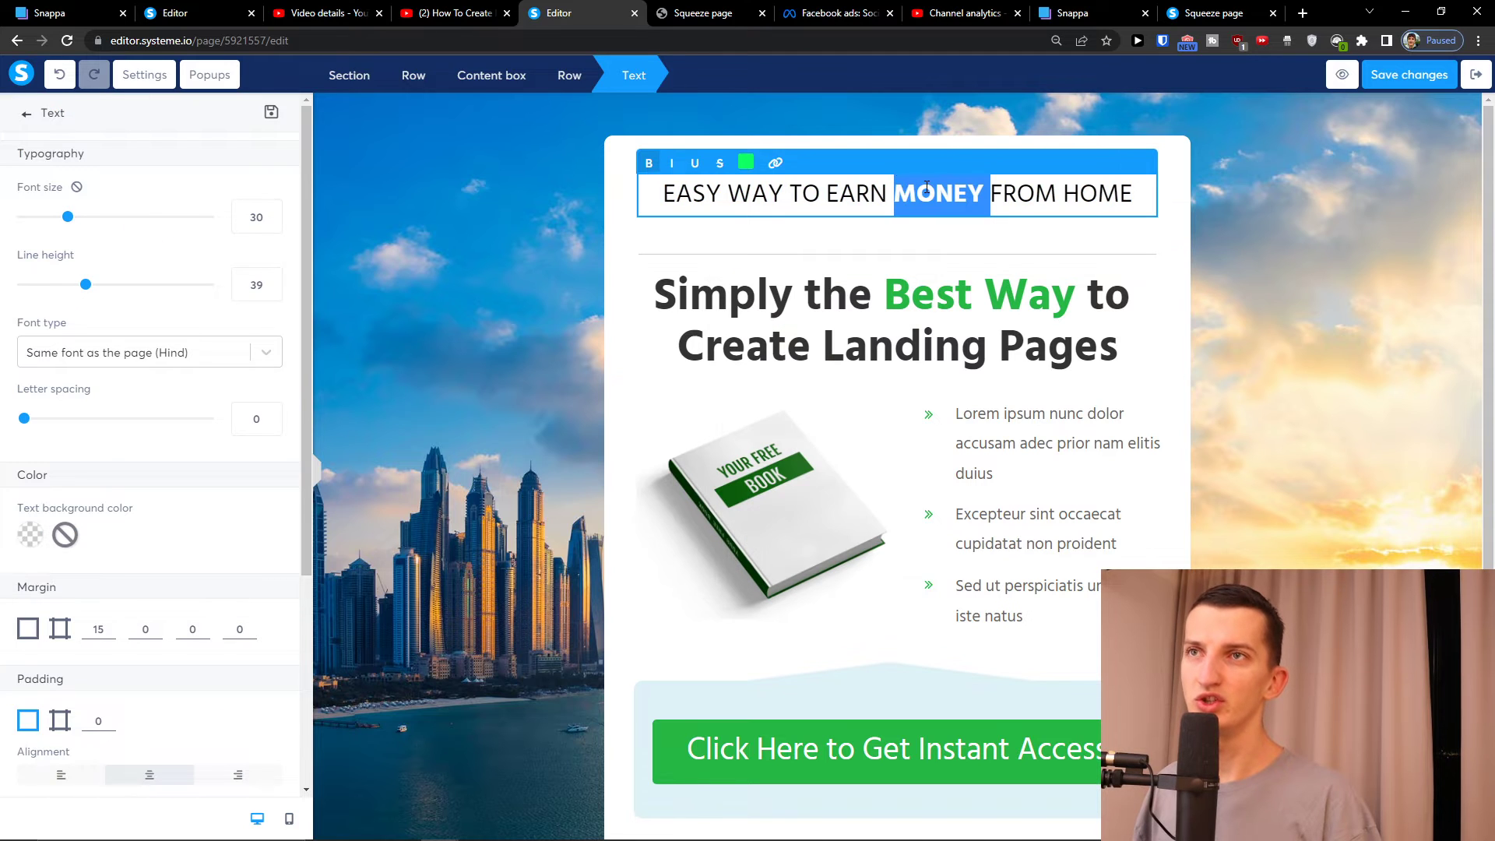
{"action": "left_click", "coordinate": [744, 163]}
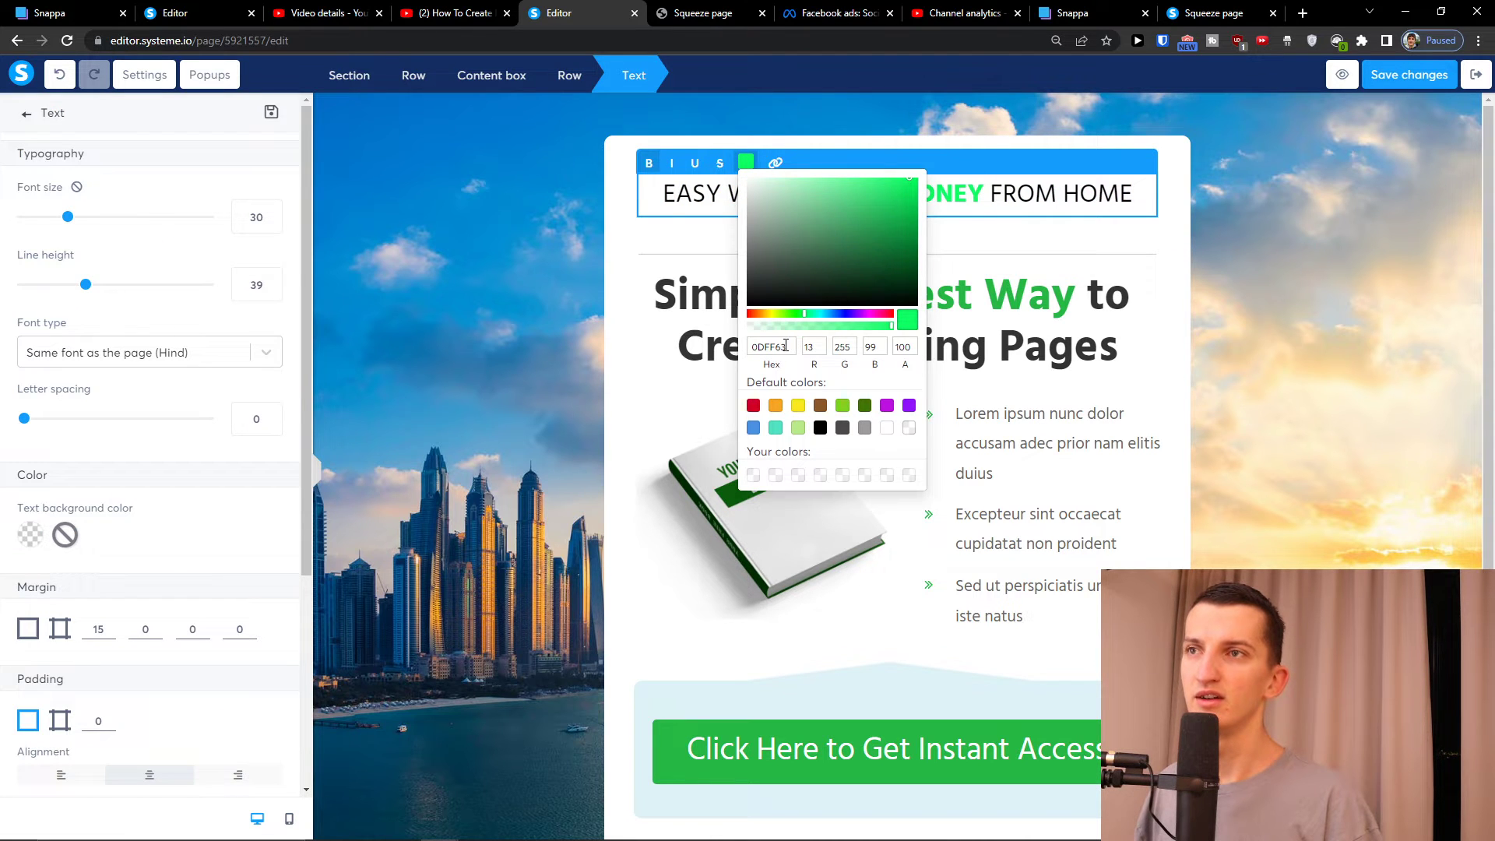
{"action": "key", "text": "ctrl+v"}
{"action": "left_click", "coordinate": [957, 383]}
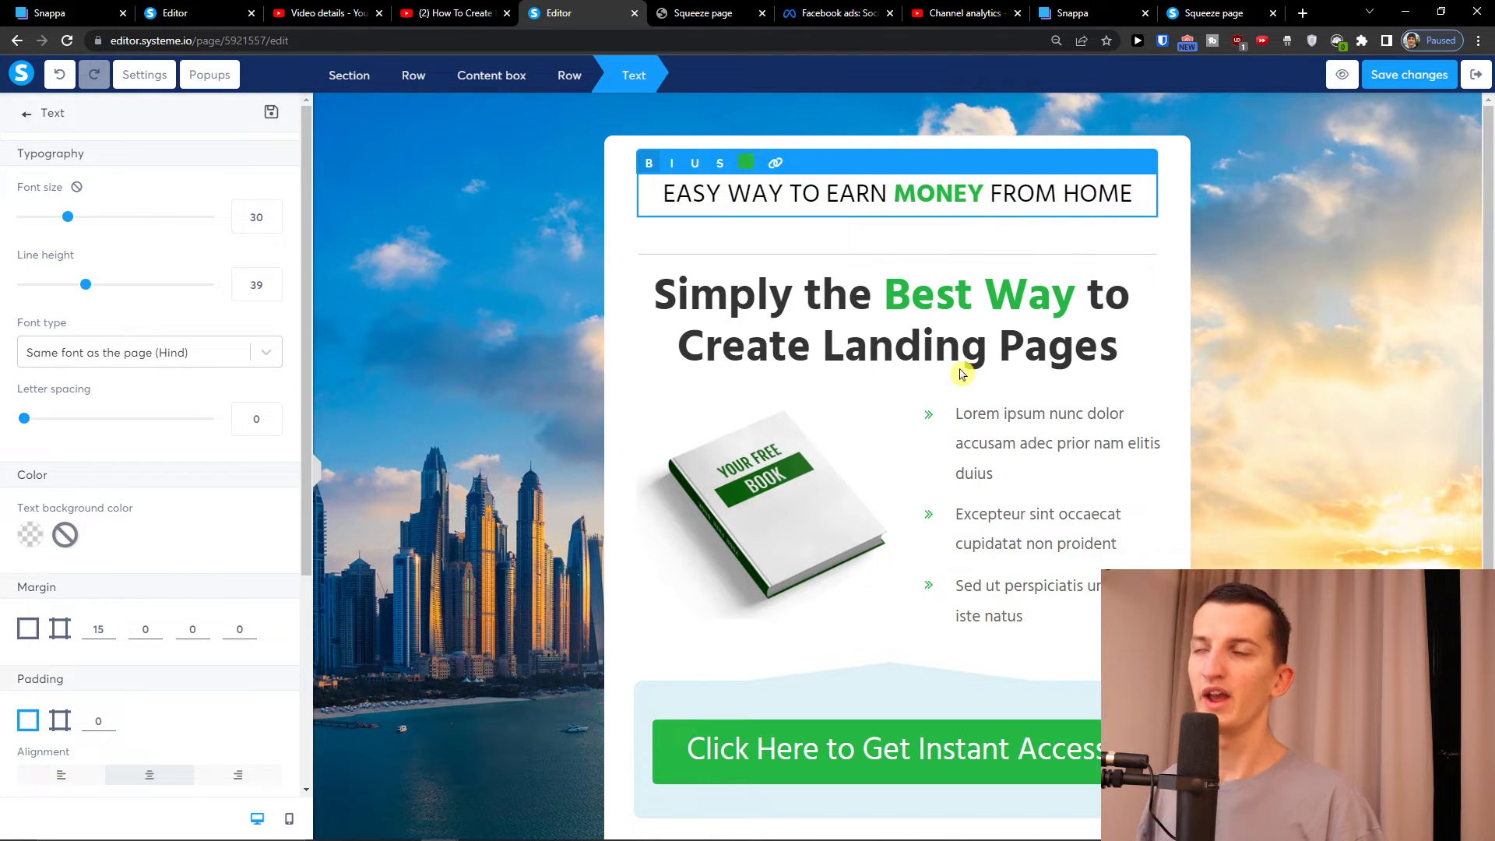
{"action": "left_click", "coordinate": [28, 114]}
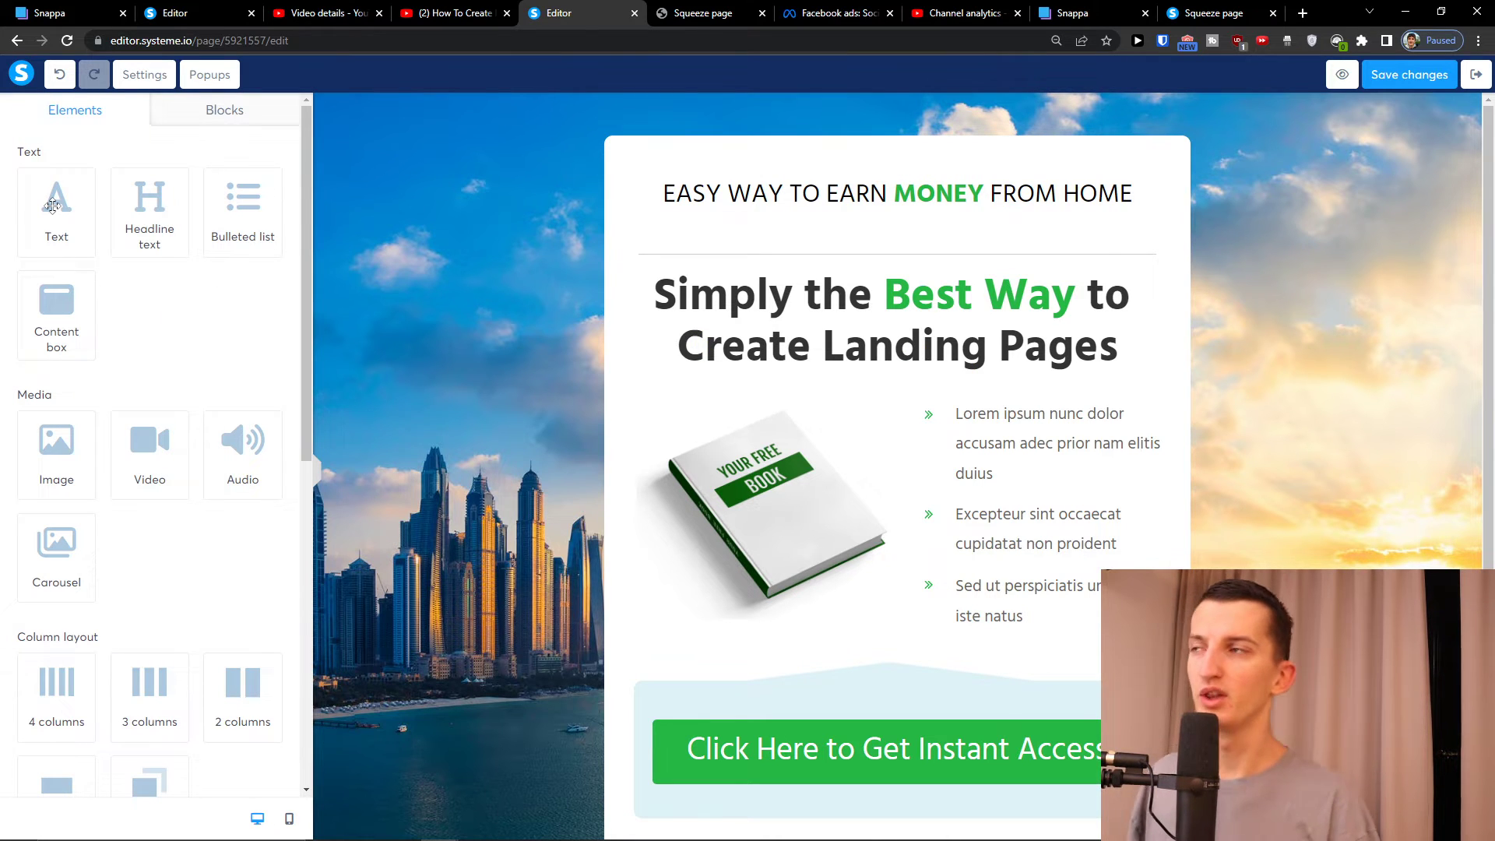
{"action": "scroll", "coordinate": [119, 382], "scroll_direction": "down", "scroll_amount": 6}
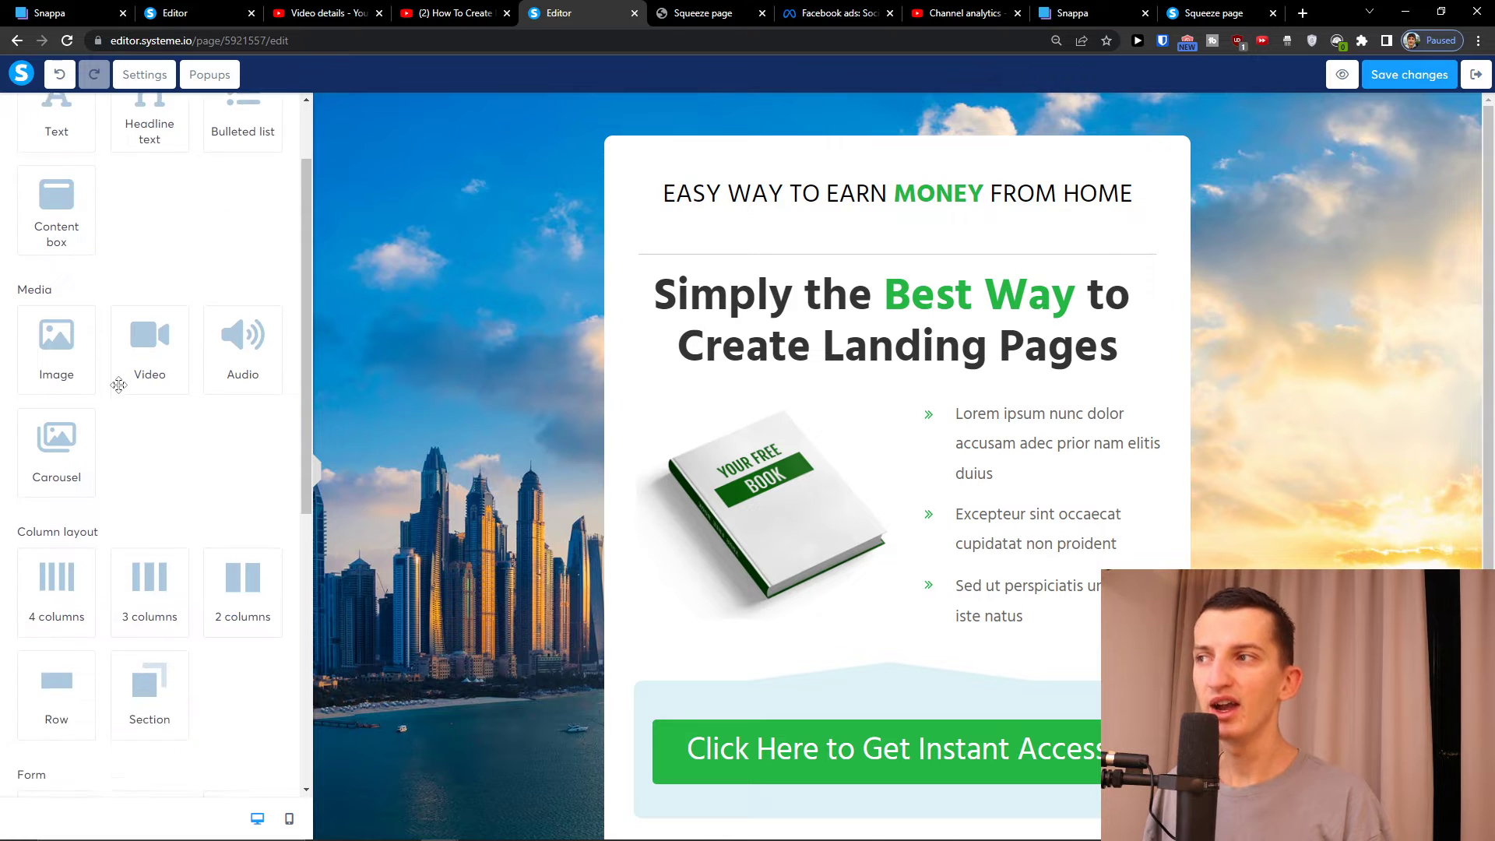
Browse the Page footers blocks, then scroll through the Features block list
{"action": "scroll", "coordinate": [120, 389], "scroll_direction": "down", "scroll_amount": 3}
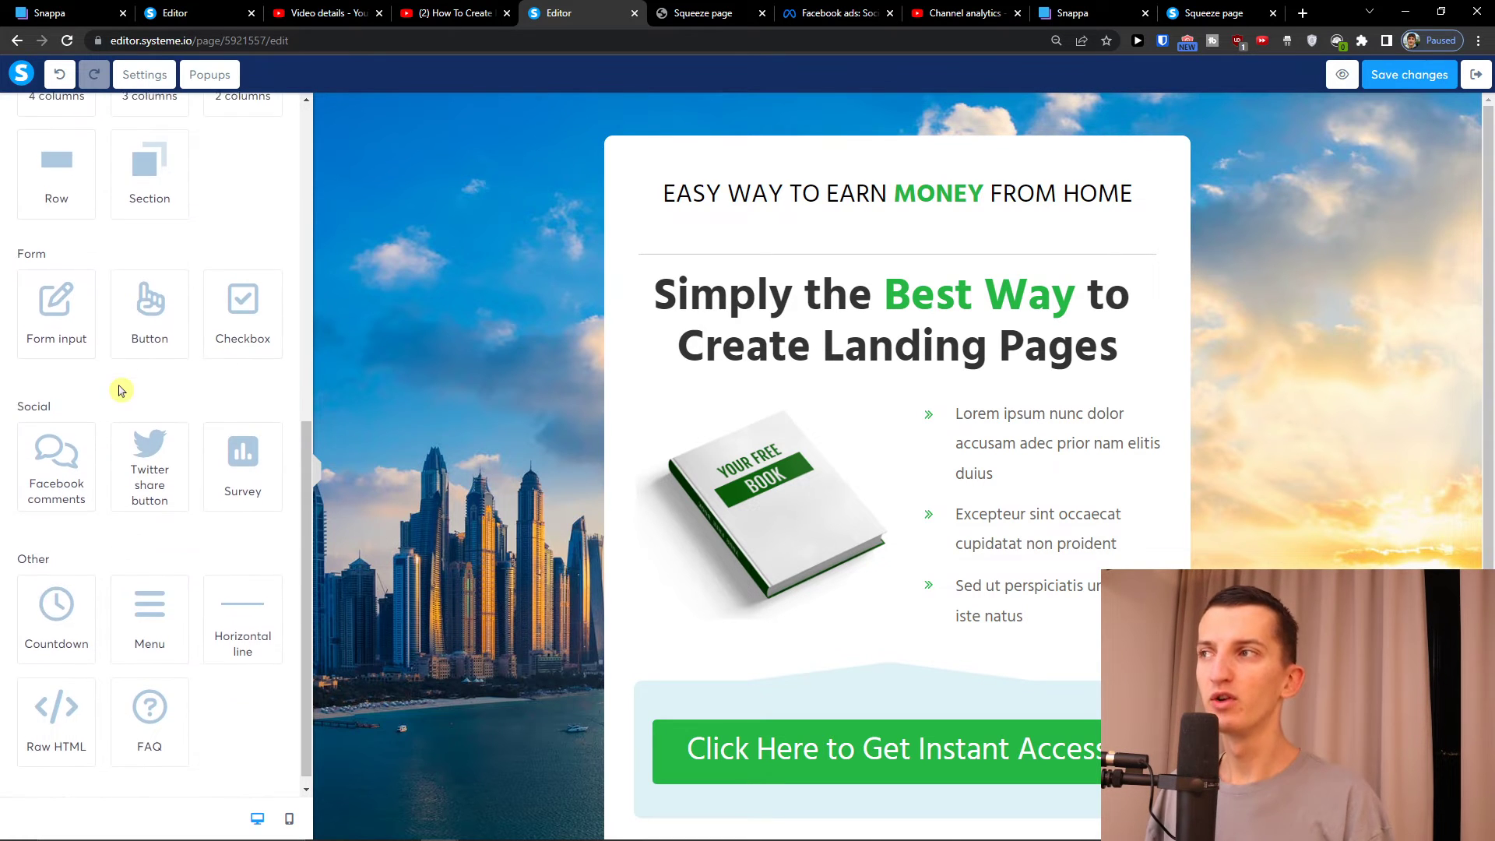
{"action": "scroll", "coordinate": [129, 170], "scroll_direction": "up", "scroll_amount": 8}
{"action": "scroll", "coordinate": [128, 167], "scroll_direction": "up", "scroll_amount": 3}
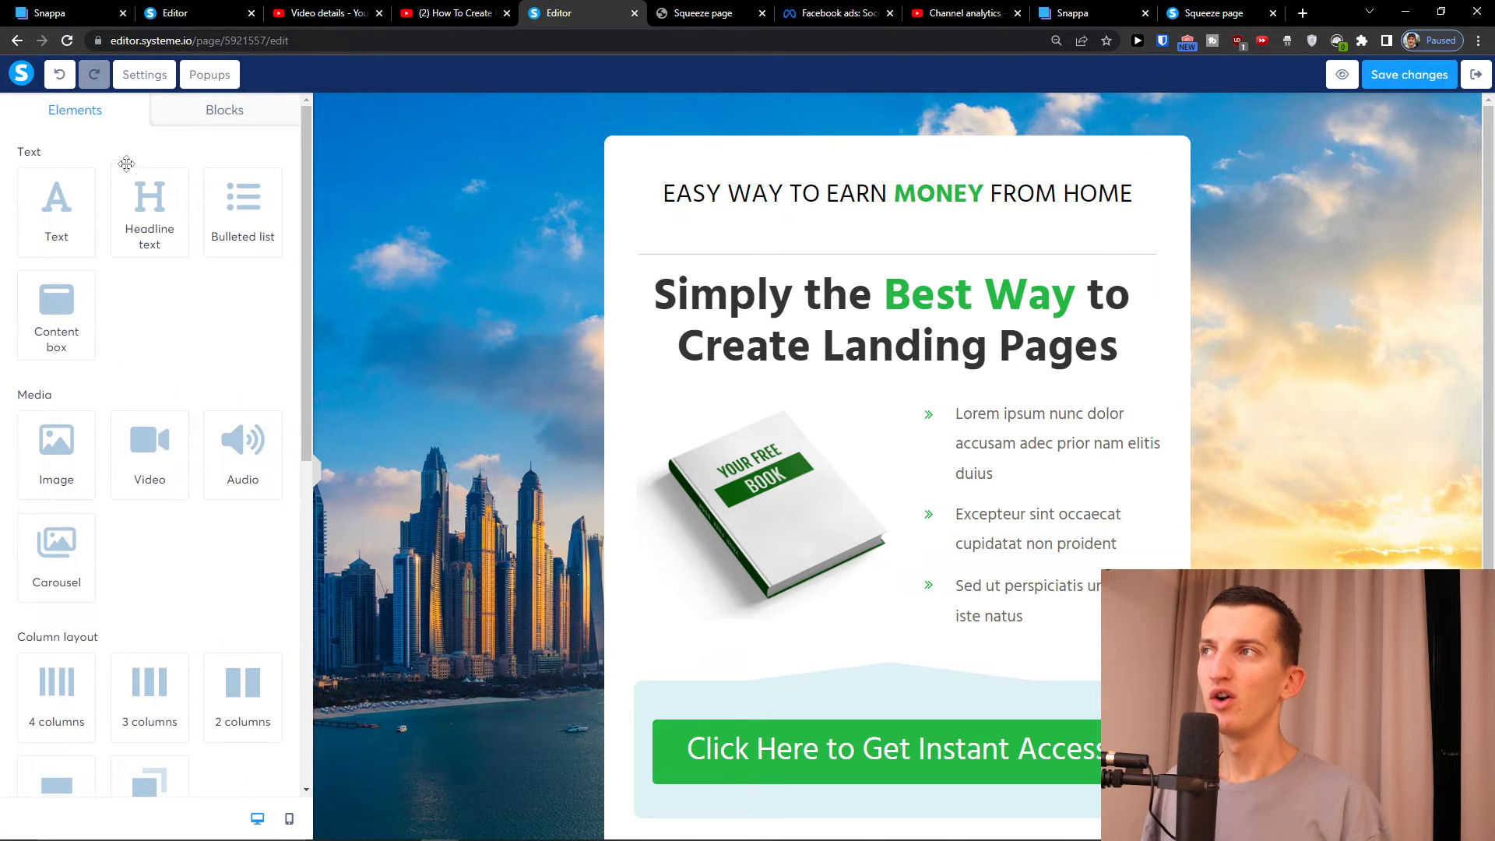
{"action": "left_click", "coordinate": [200, 117]}
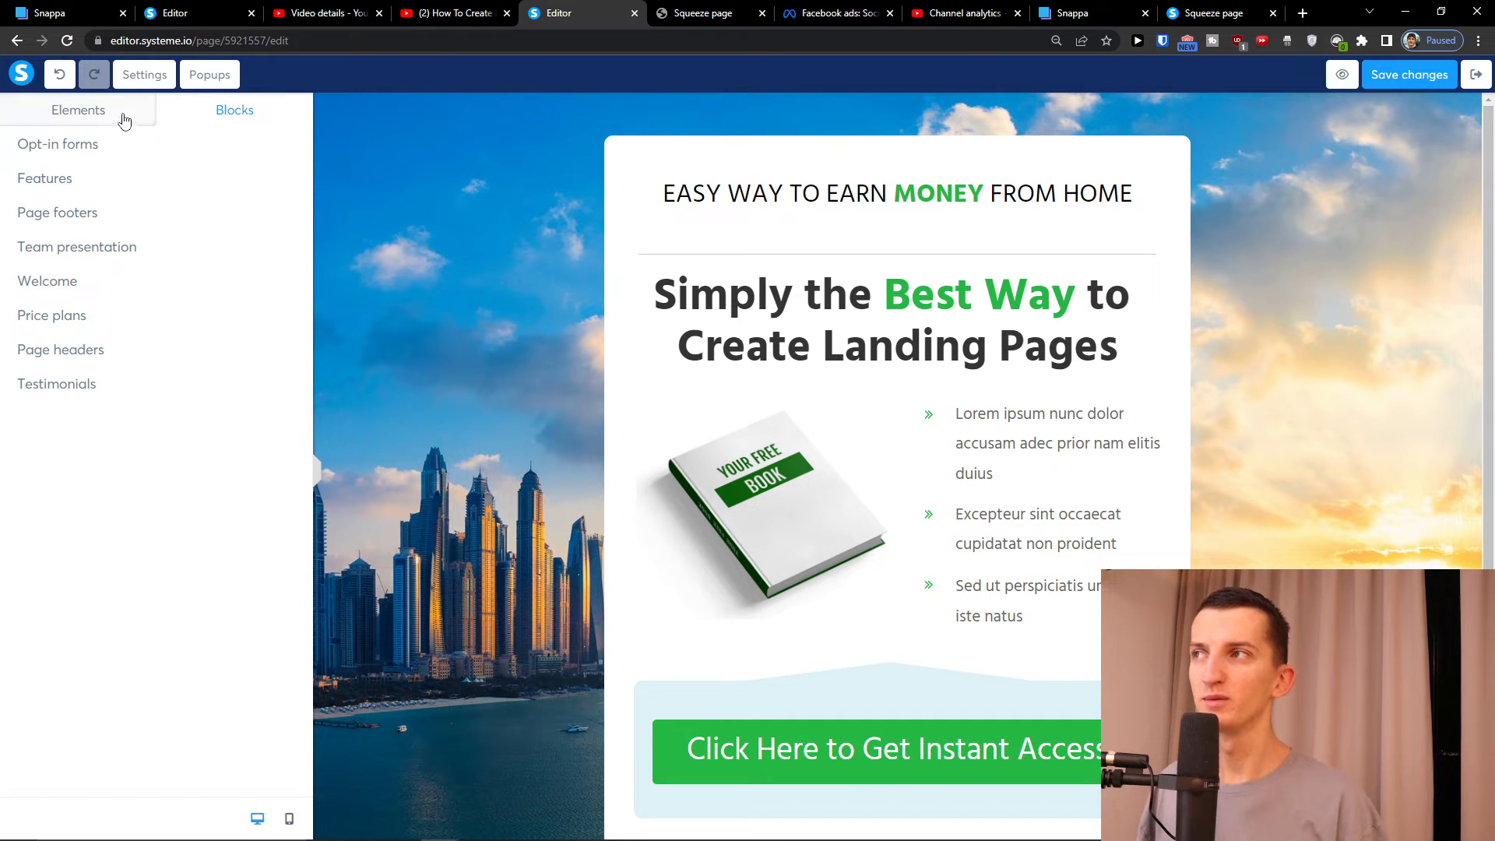
{"action": "left_click", "coordinate": [135, 221]}
{"action": "scroll", "coordinate": [129, 202], "scroll_direction": "down", "scroll_amount": 4}
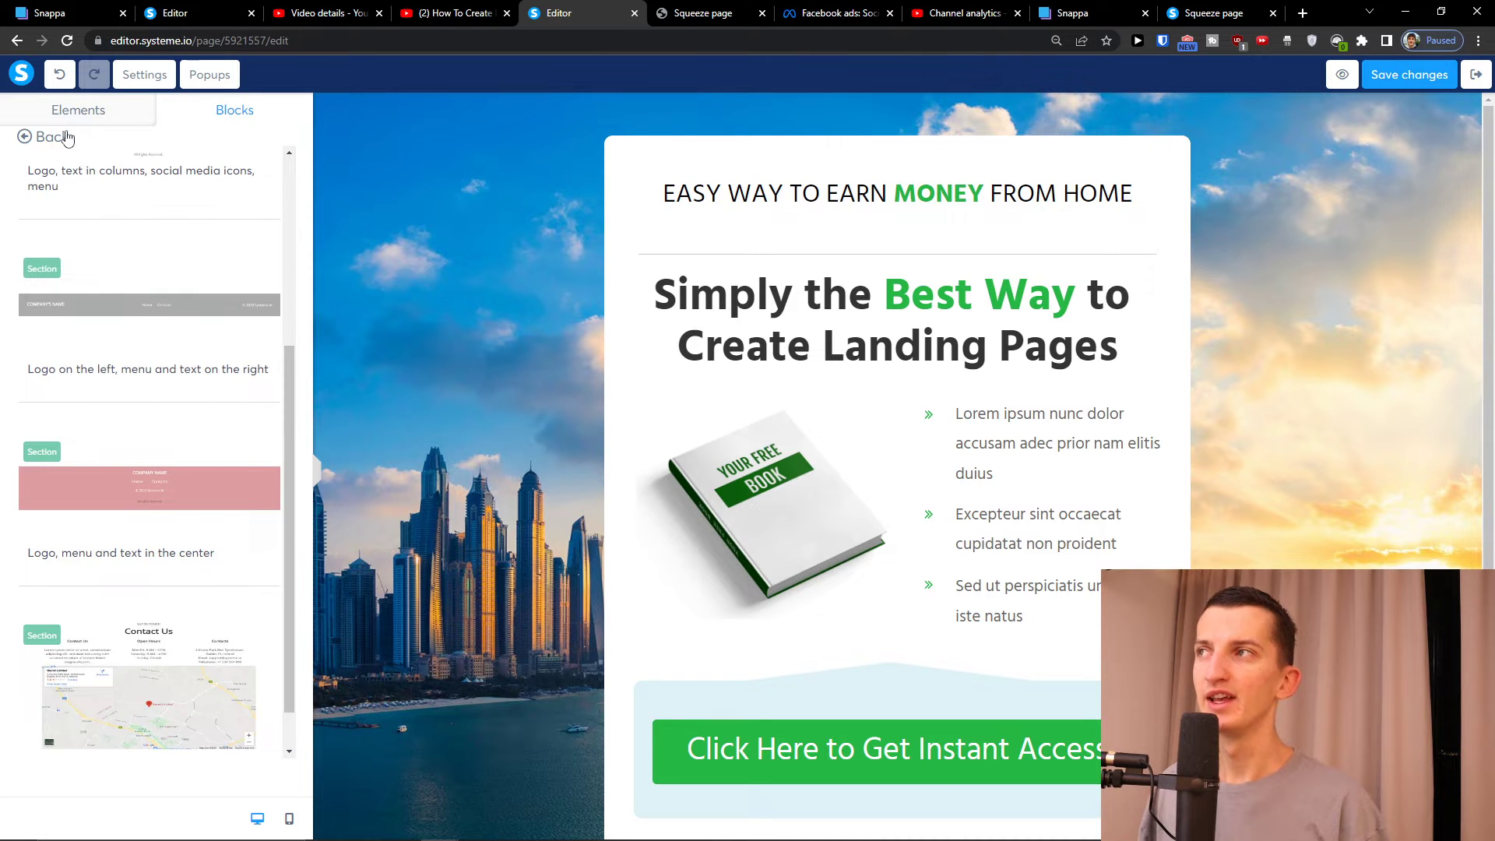
{"action": "left_click", "coordinate": [66, 138]}
{"action": "left_click", "coordinate": [166, 186]}
{"action": "scroll", "coordinate": [187, 233], "scroll_direction": "down", "scroll_amount": 3}
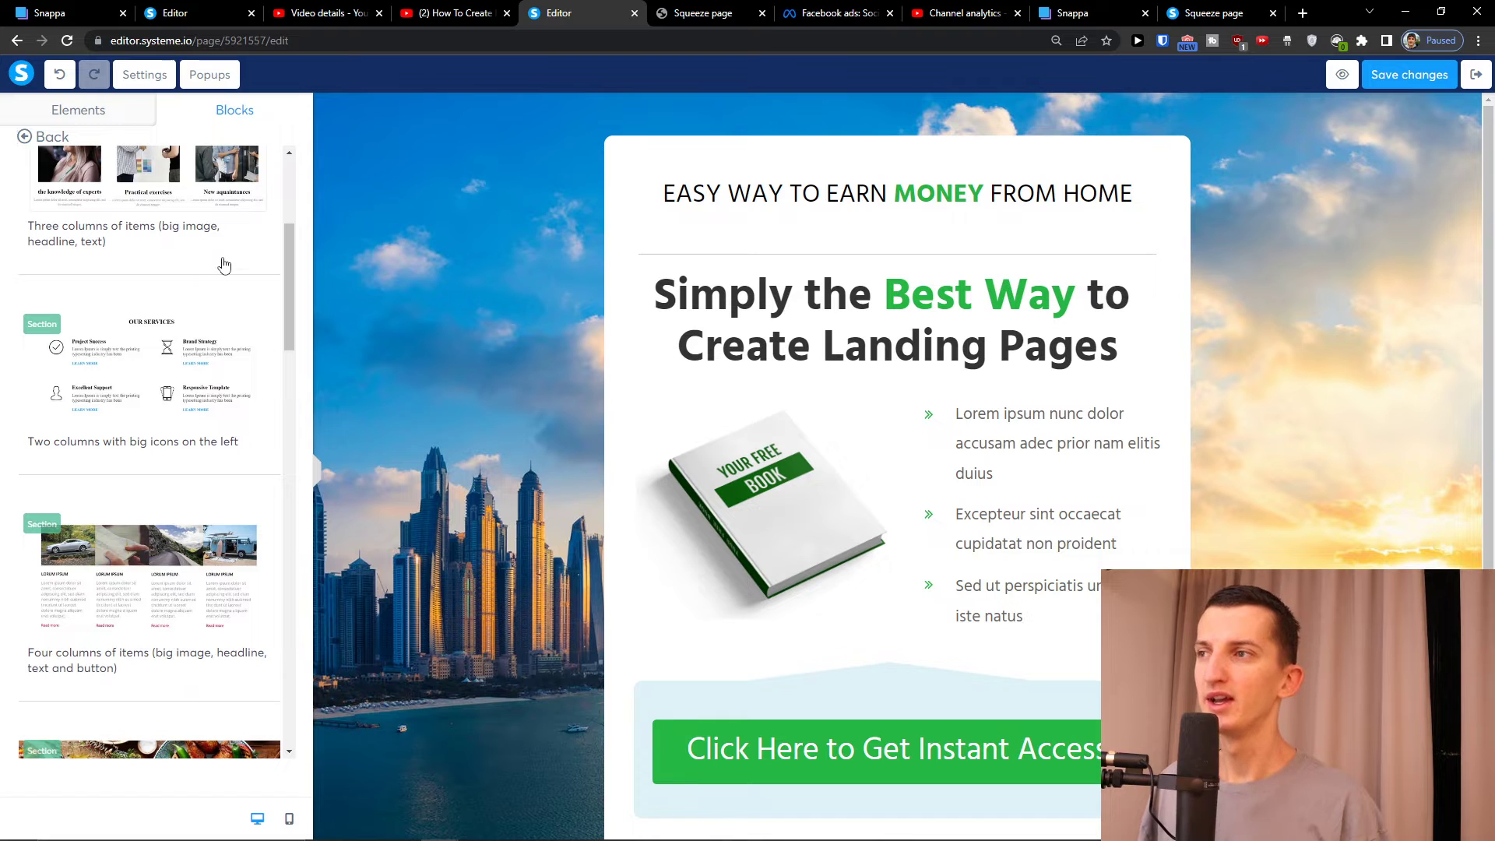
{"action": "scroll", "coordinate": [224, 265], "scroll_direction": "down", "scroll_amount": 8}
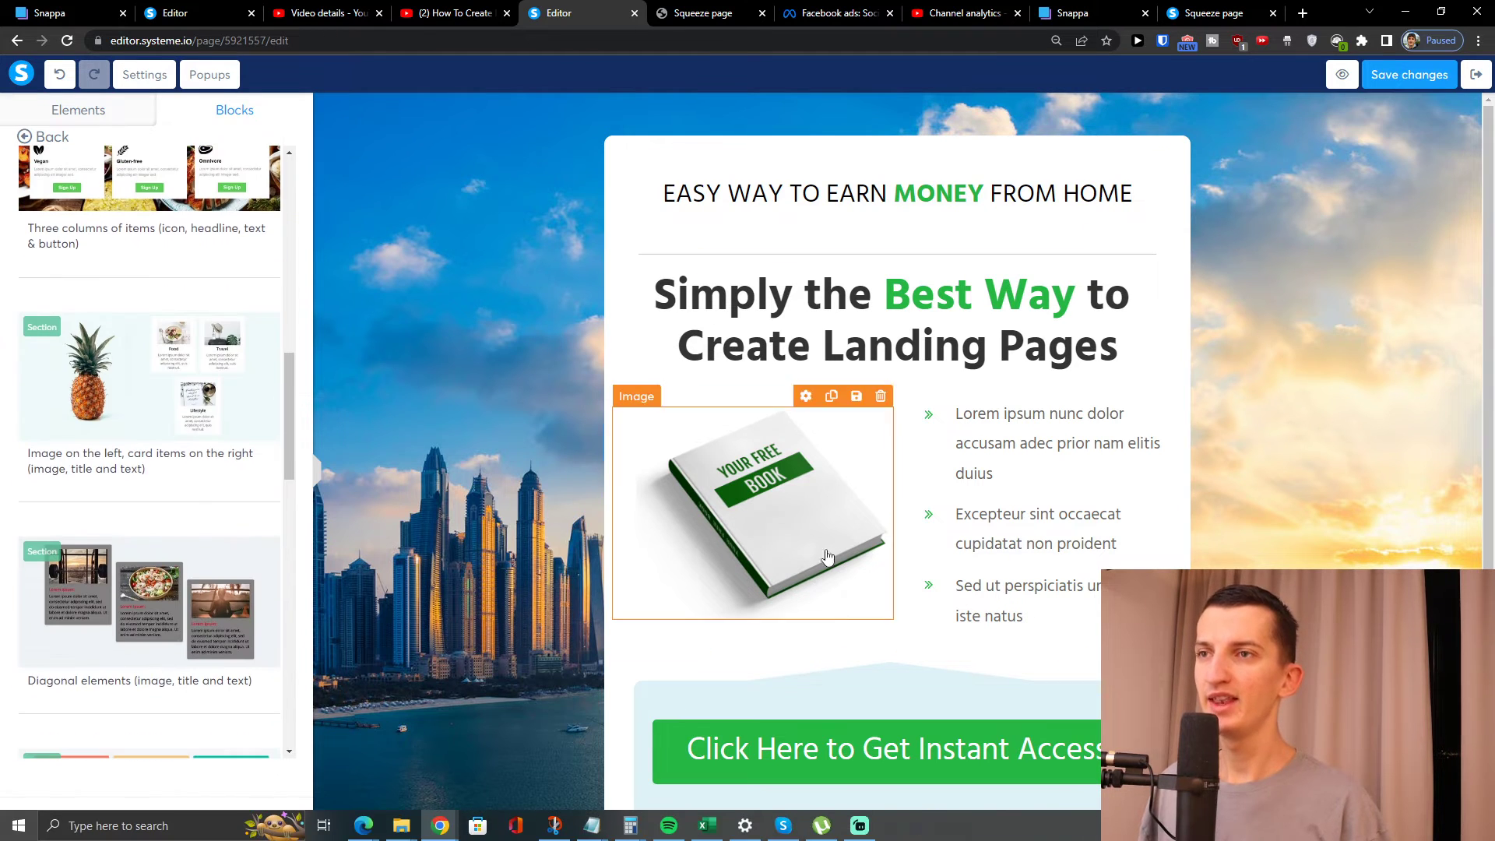
Replace the whole main headline with '25-50 DOLLARS in HOUR RIGHT NOW!'
{"action": "left_click", "coordinate": [793, 333]}
{"action": "triple_click", "coordinate": [793, 333]}
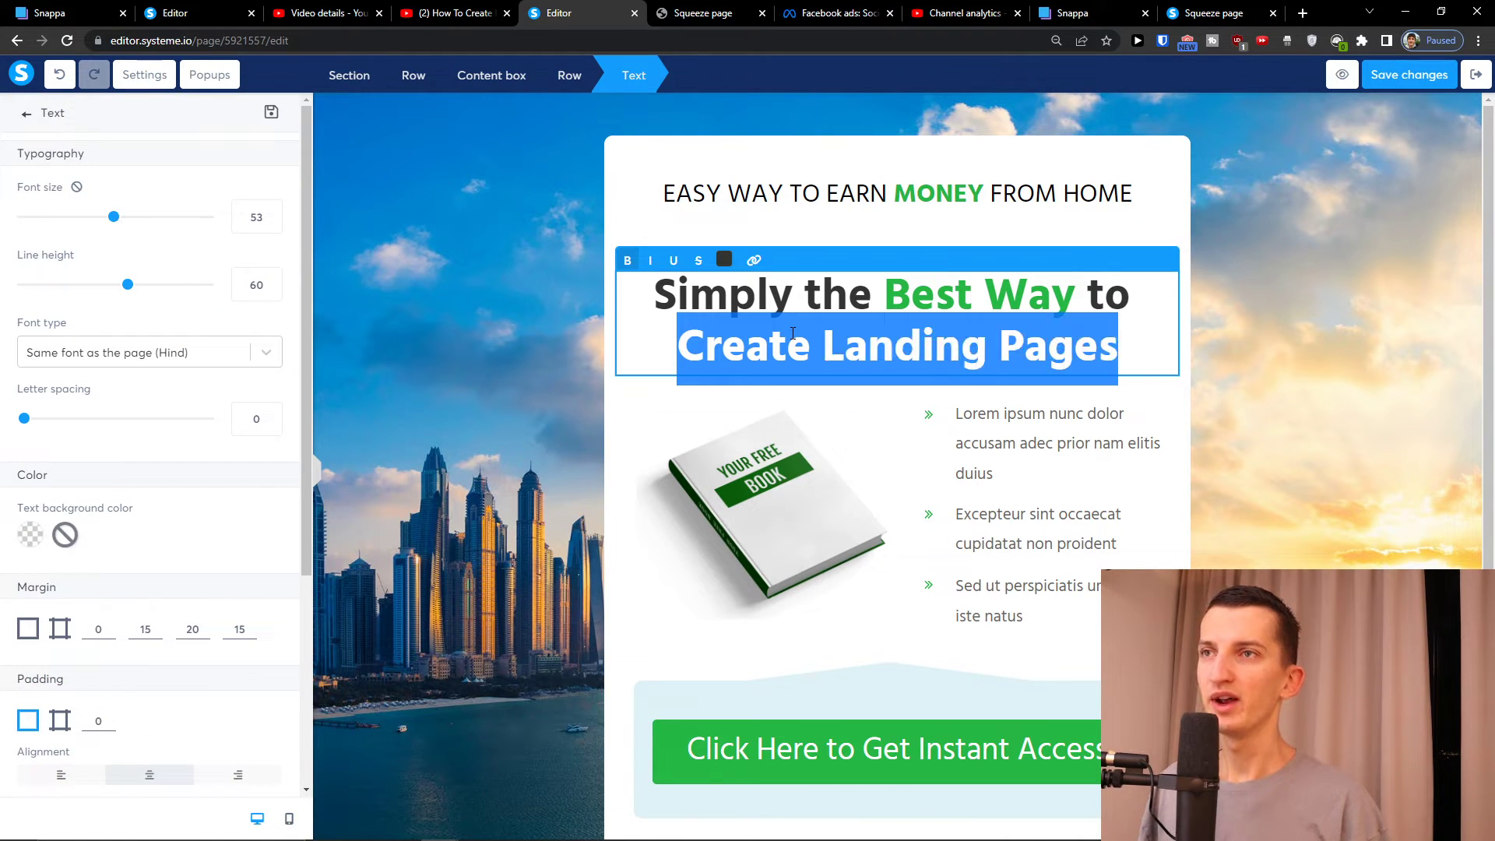
{"action": "key", "text": "ctrl+a"}
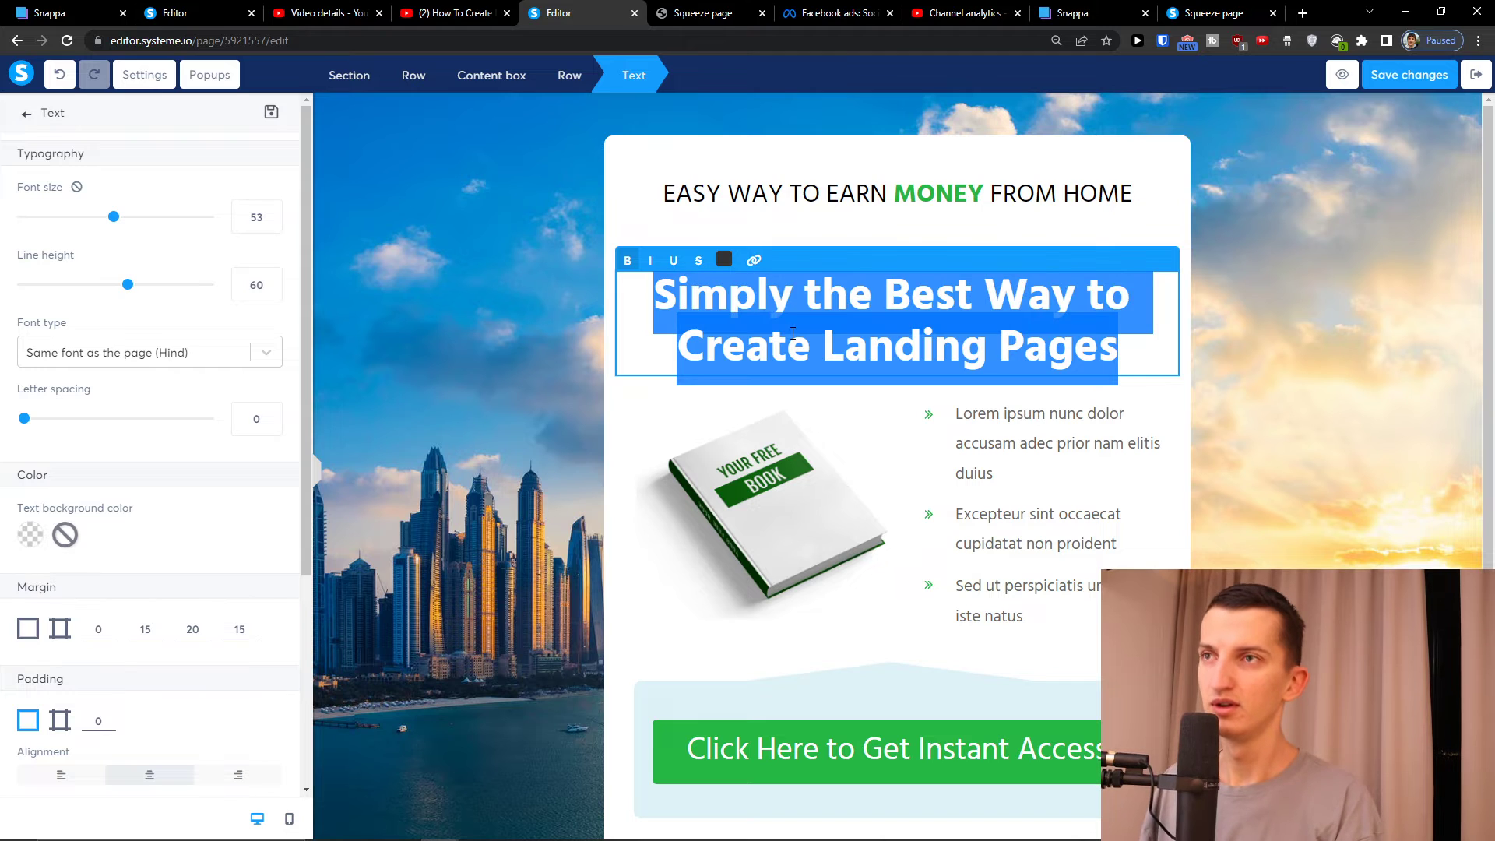
{"action": "type", "text": "25-"}
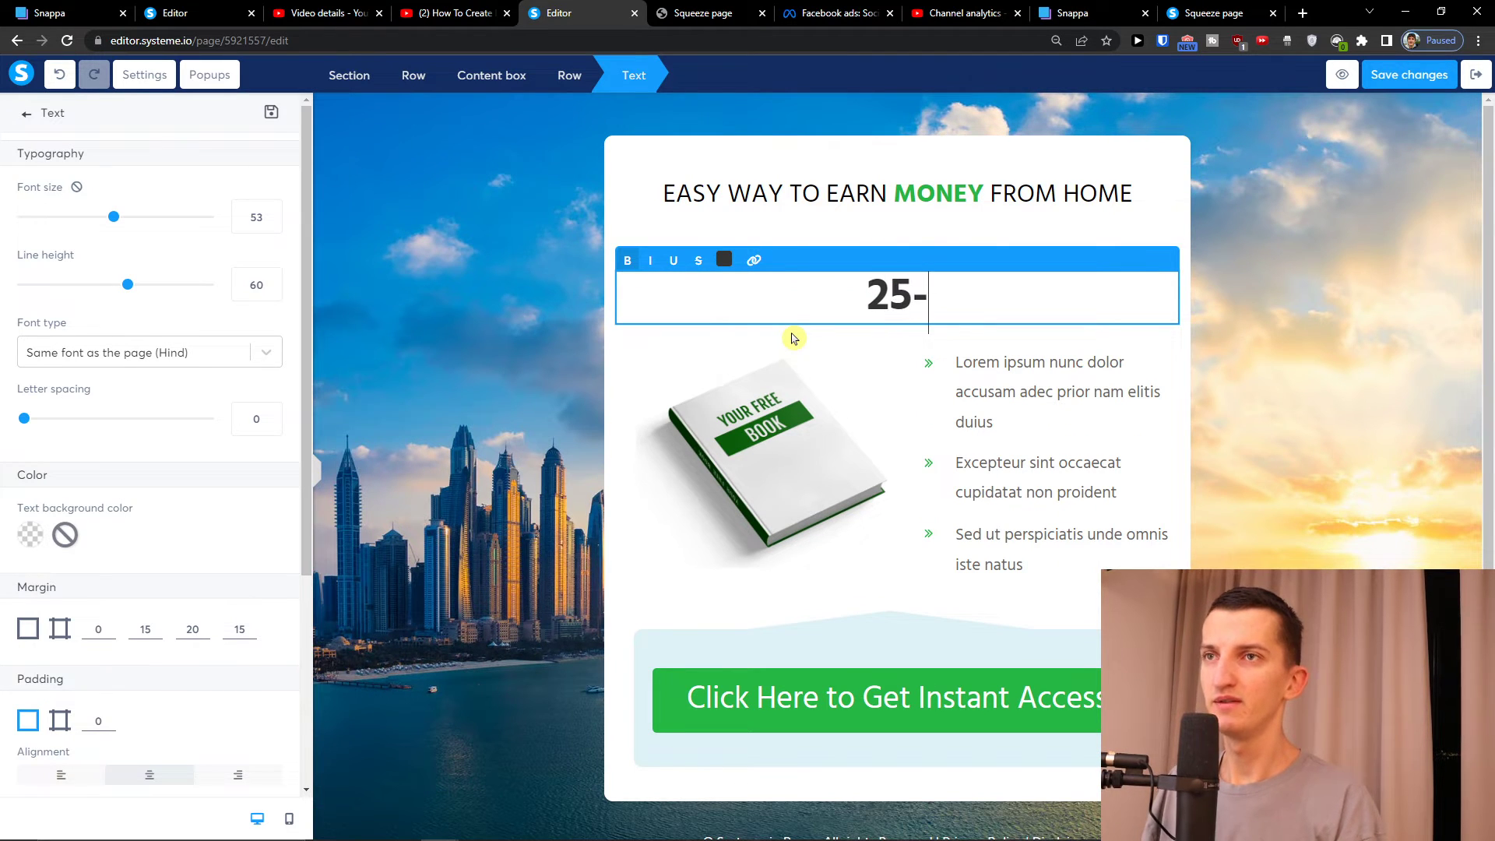
{"action": "type", "text": "50 DOLLARS "}
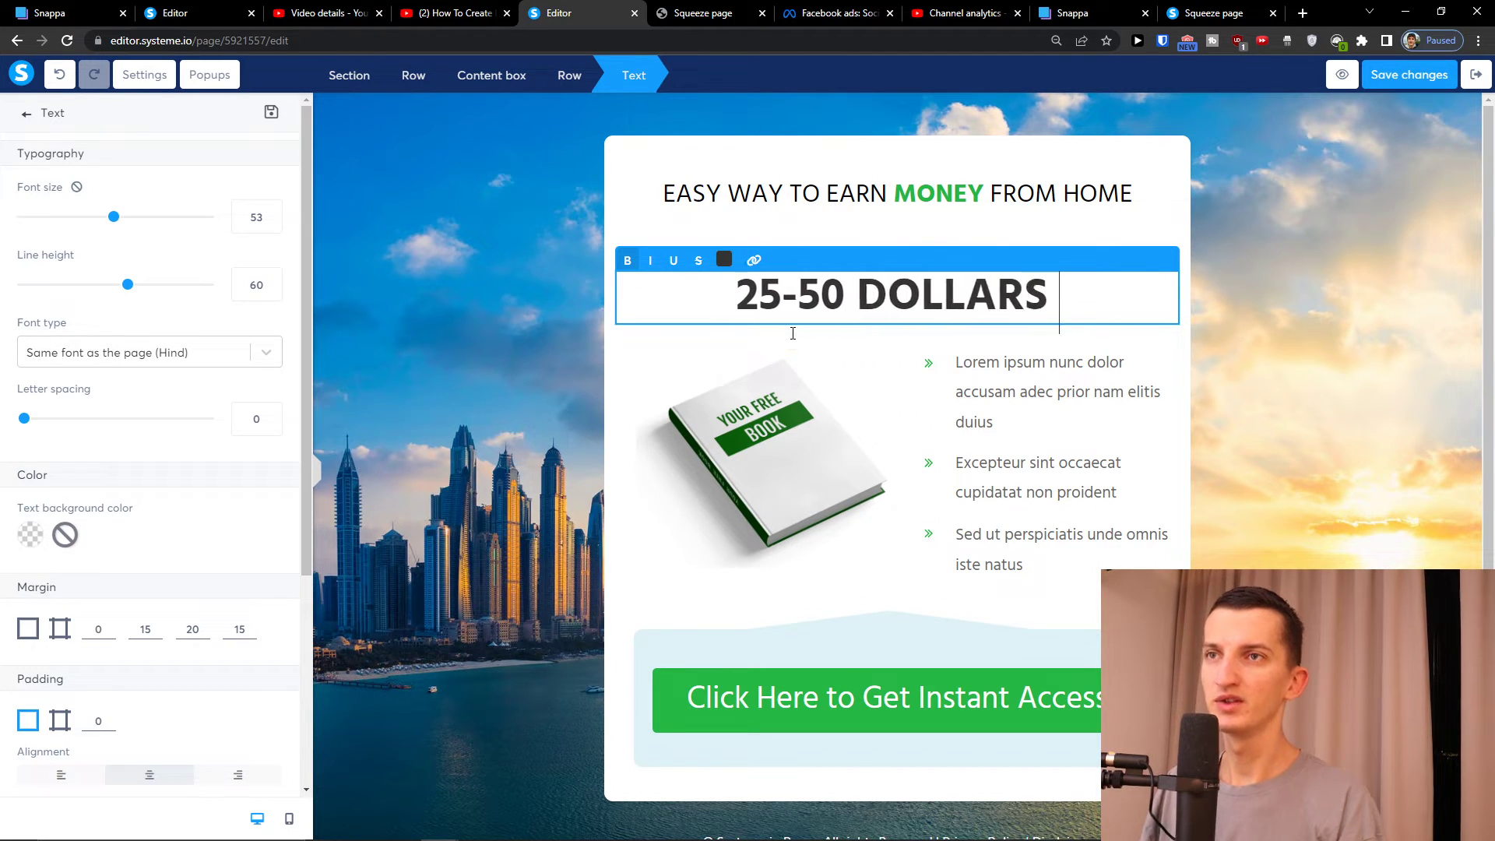
{"action": "type", "text": "in "}
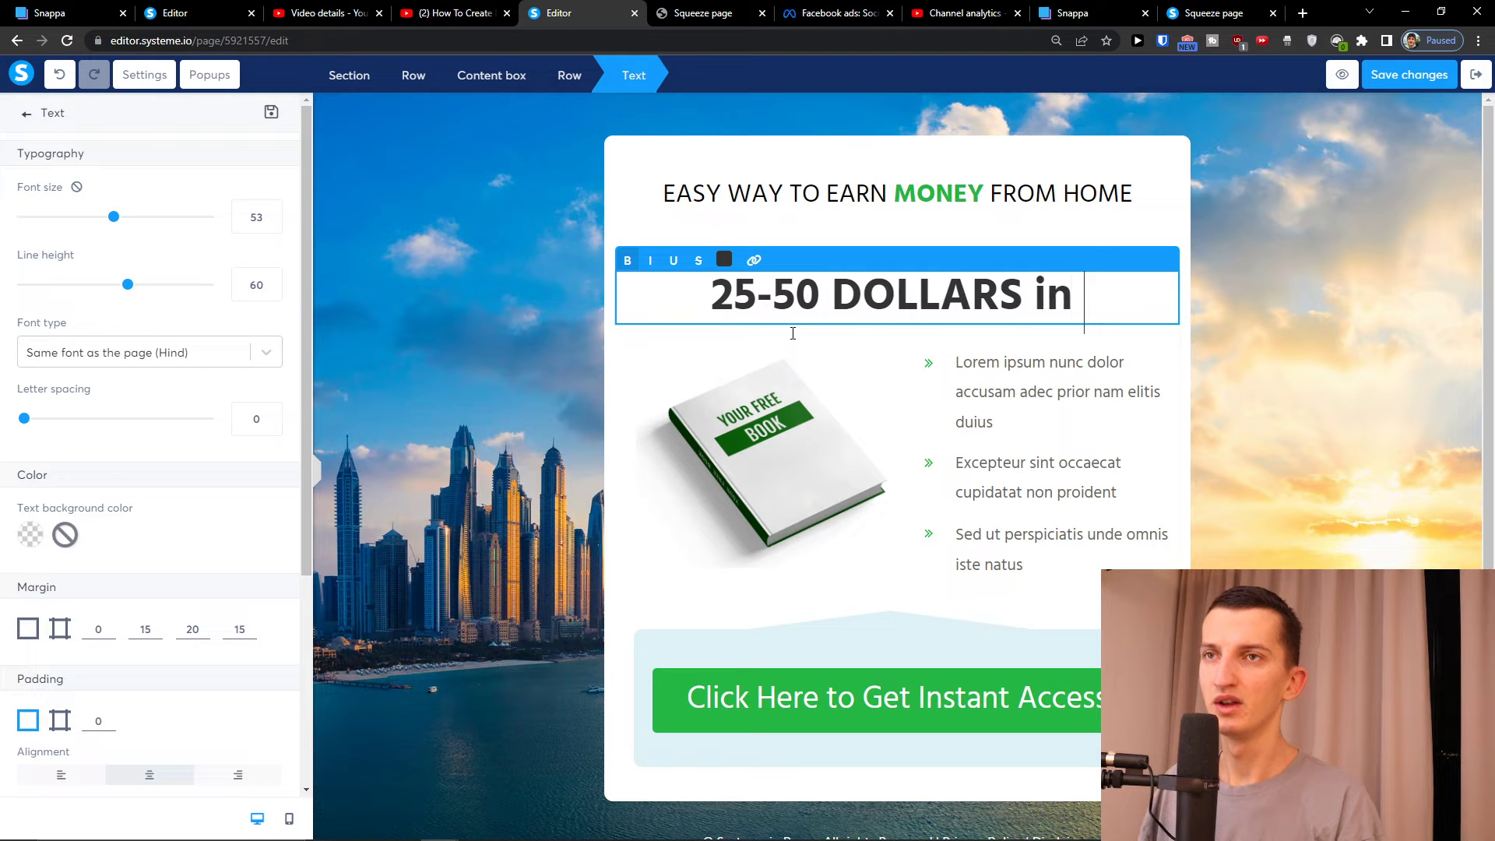
{"action": "type", "text": "HOUR"}
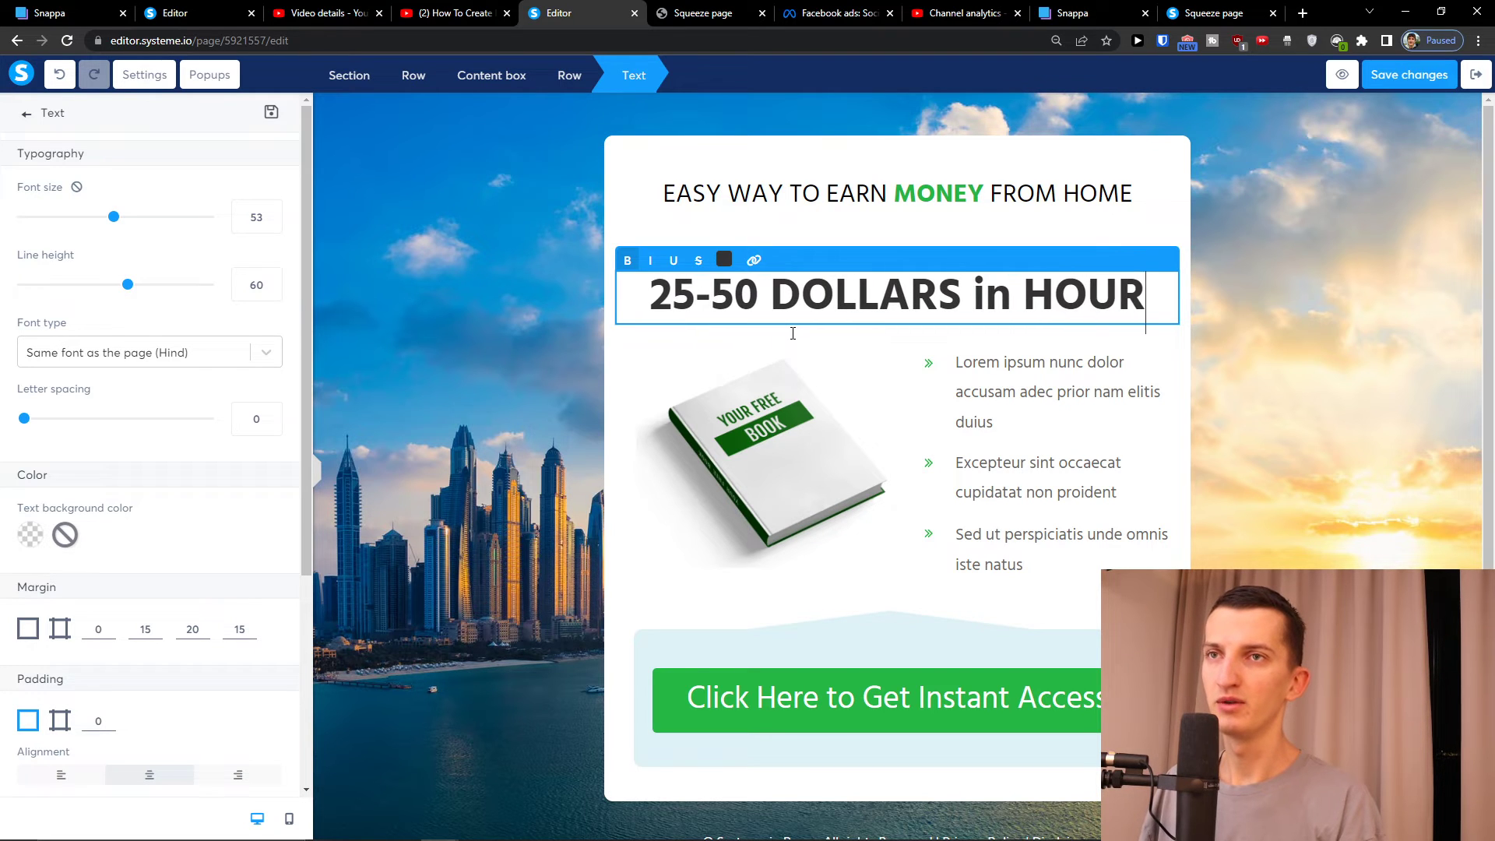
{"action": "type", "text": " RIGHT NOW!"}
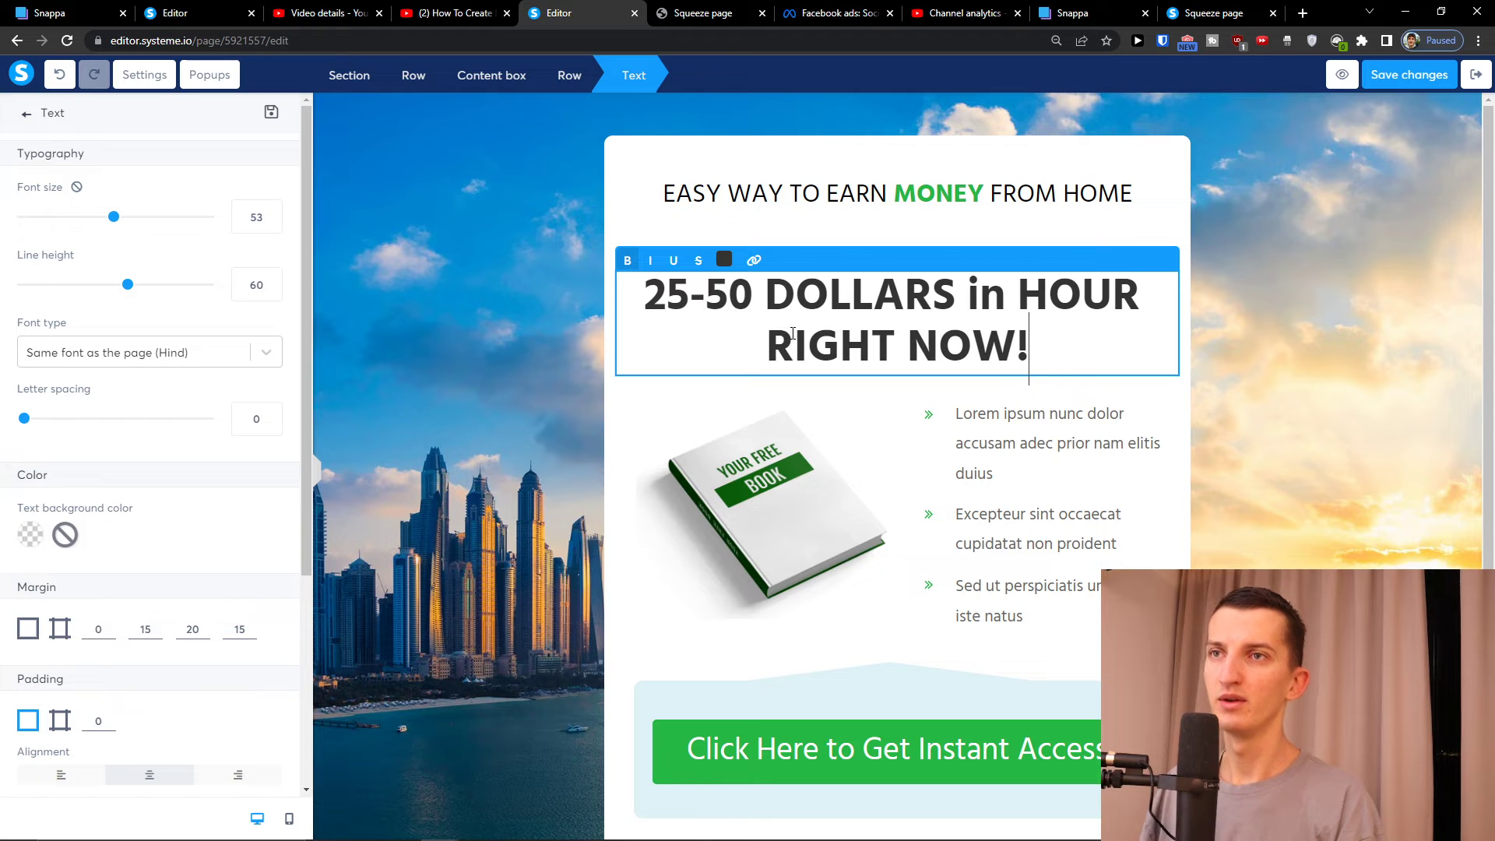
{"action": "left_click", "coordinate": [1021, 473]}
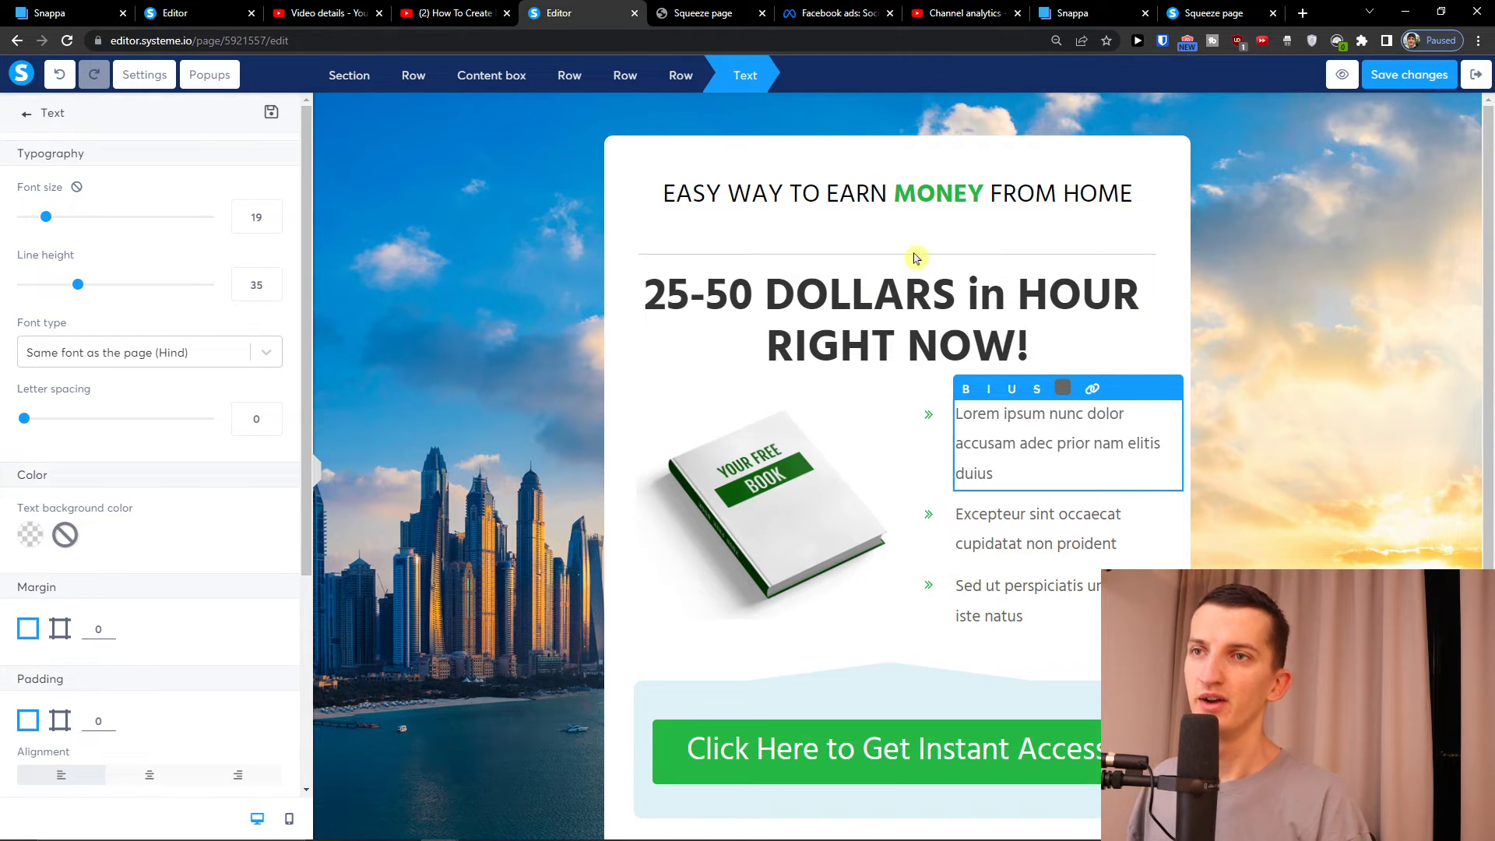
Delete the first placeholder bullet's text and its empty row
{"action": "left_click_drag", "start_coordinate": [1000, 467], "coordinate": [921, 400]}
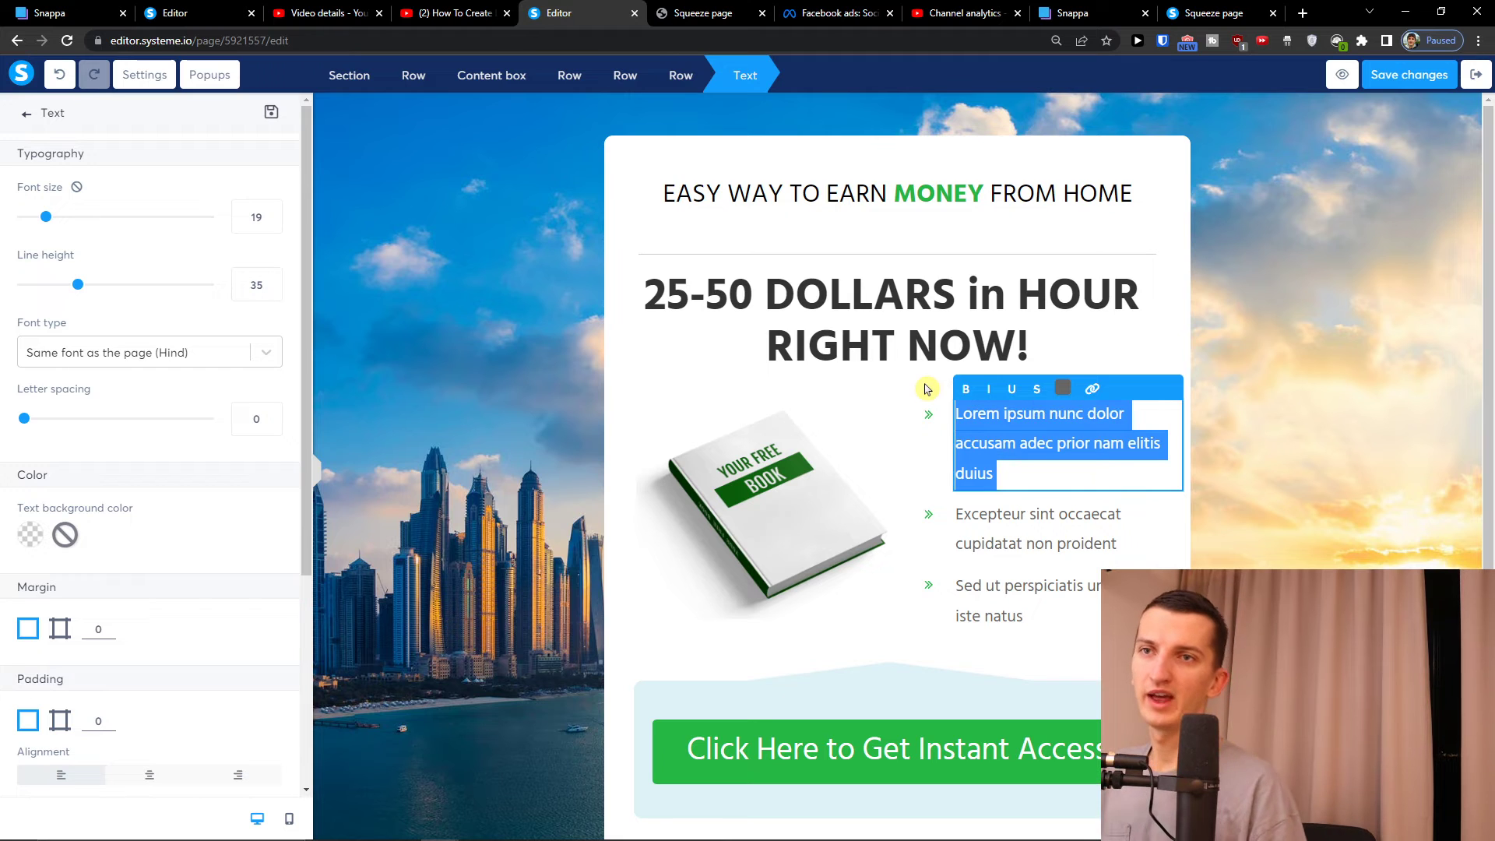
{"action": "left_click", "coordinate": [923, 401]}
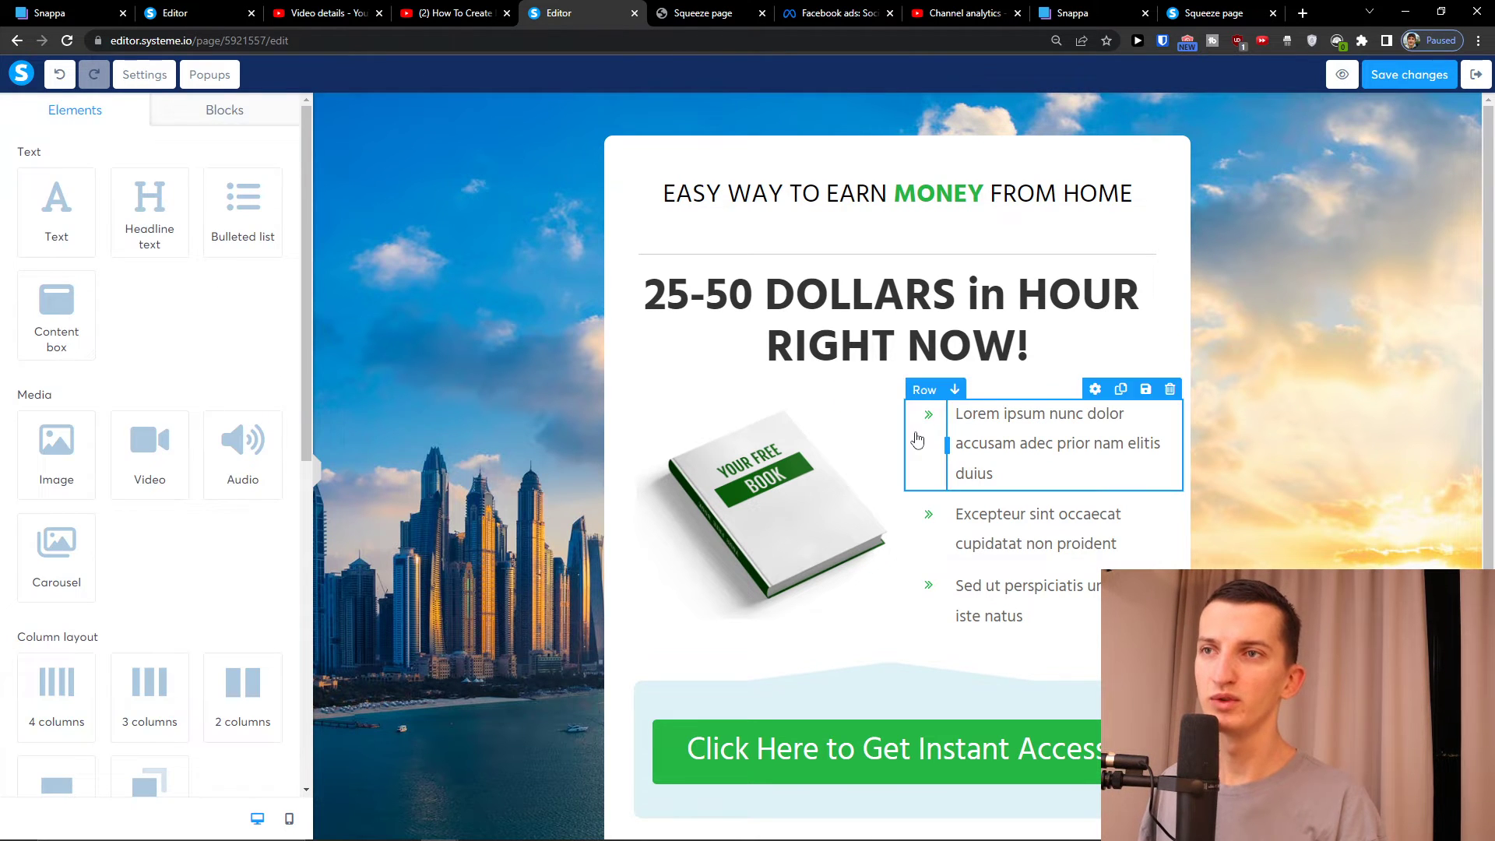
{"action": "left_click", "coordinate": [1062, 406]}
{"action": "left_click", "coordinate": [1067, 389]}
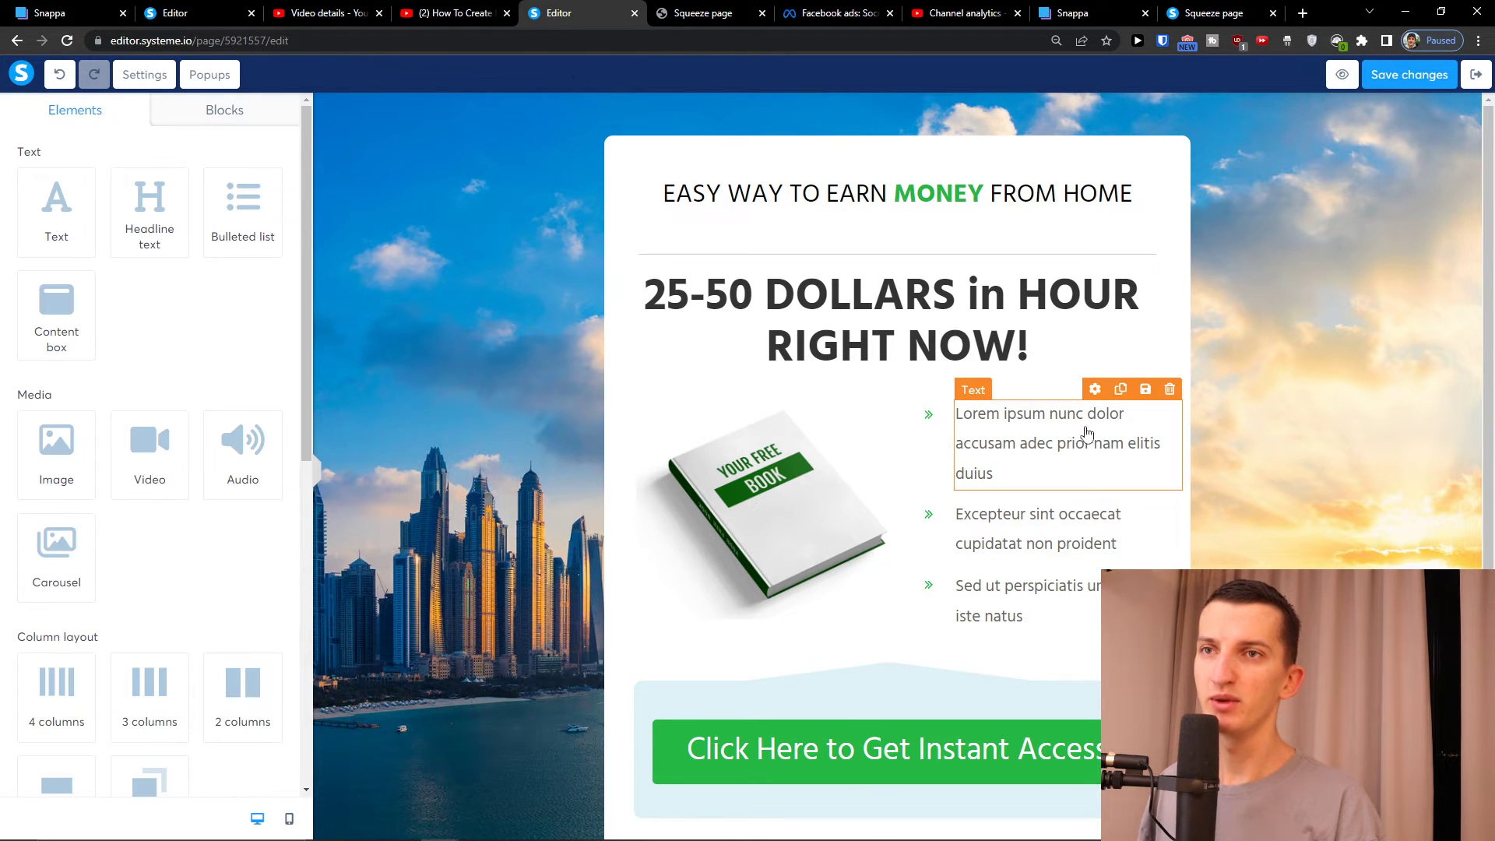
{"action": "left_click", "coordinate": [930, 451]}
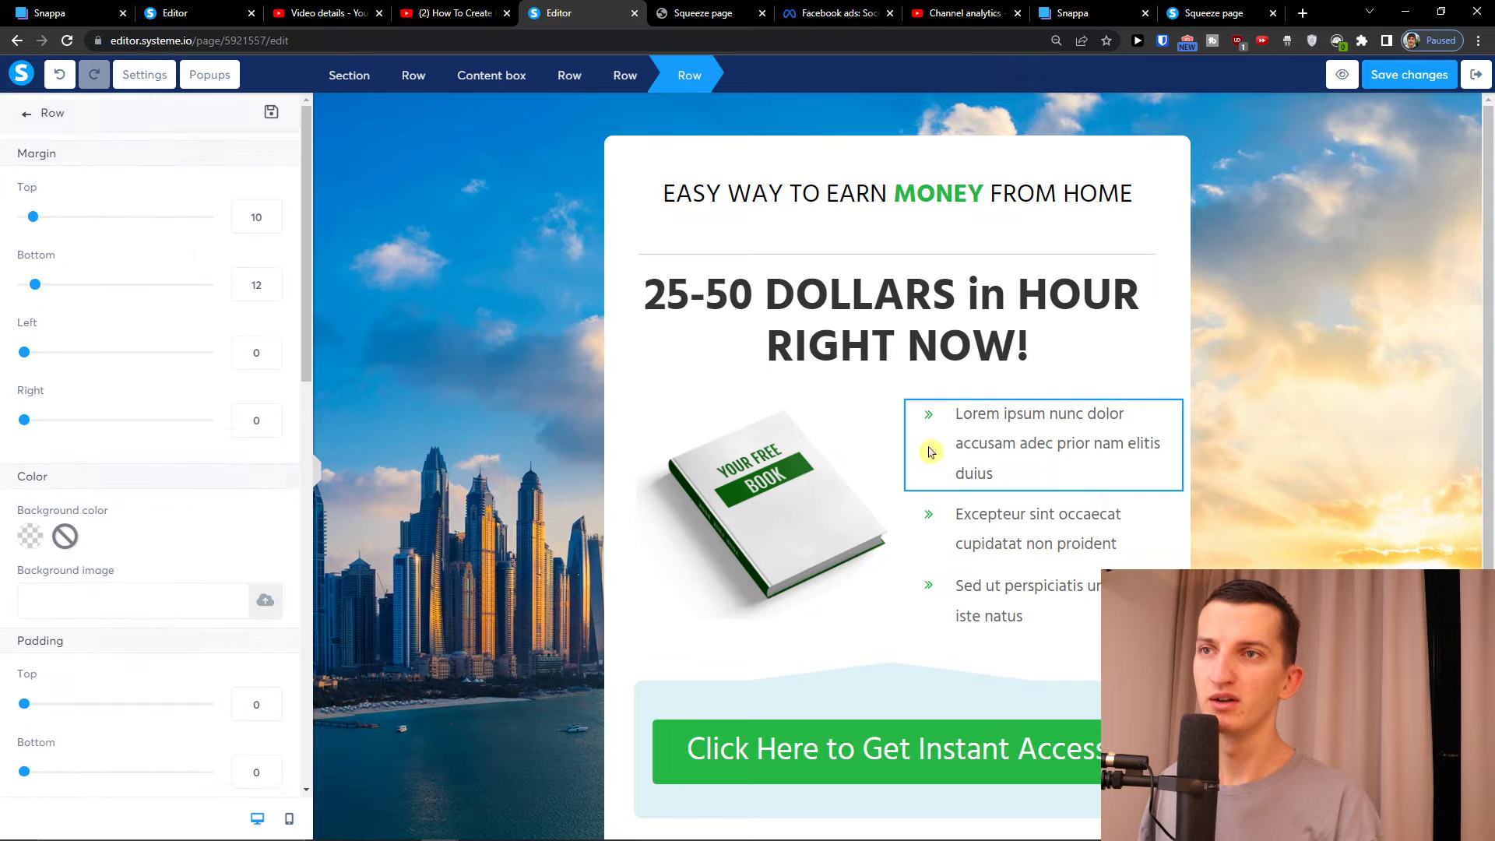
{"action": "left_click", "coordinate": [1159, 406]}
{"action": "left_click", "coordinate": [1177, 392]}
{"action": "left_click", "coordinate": [824, 121]}
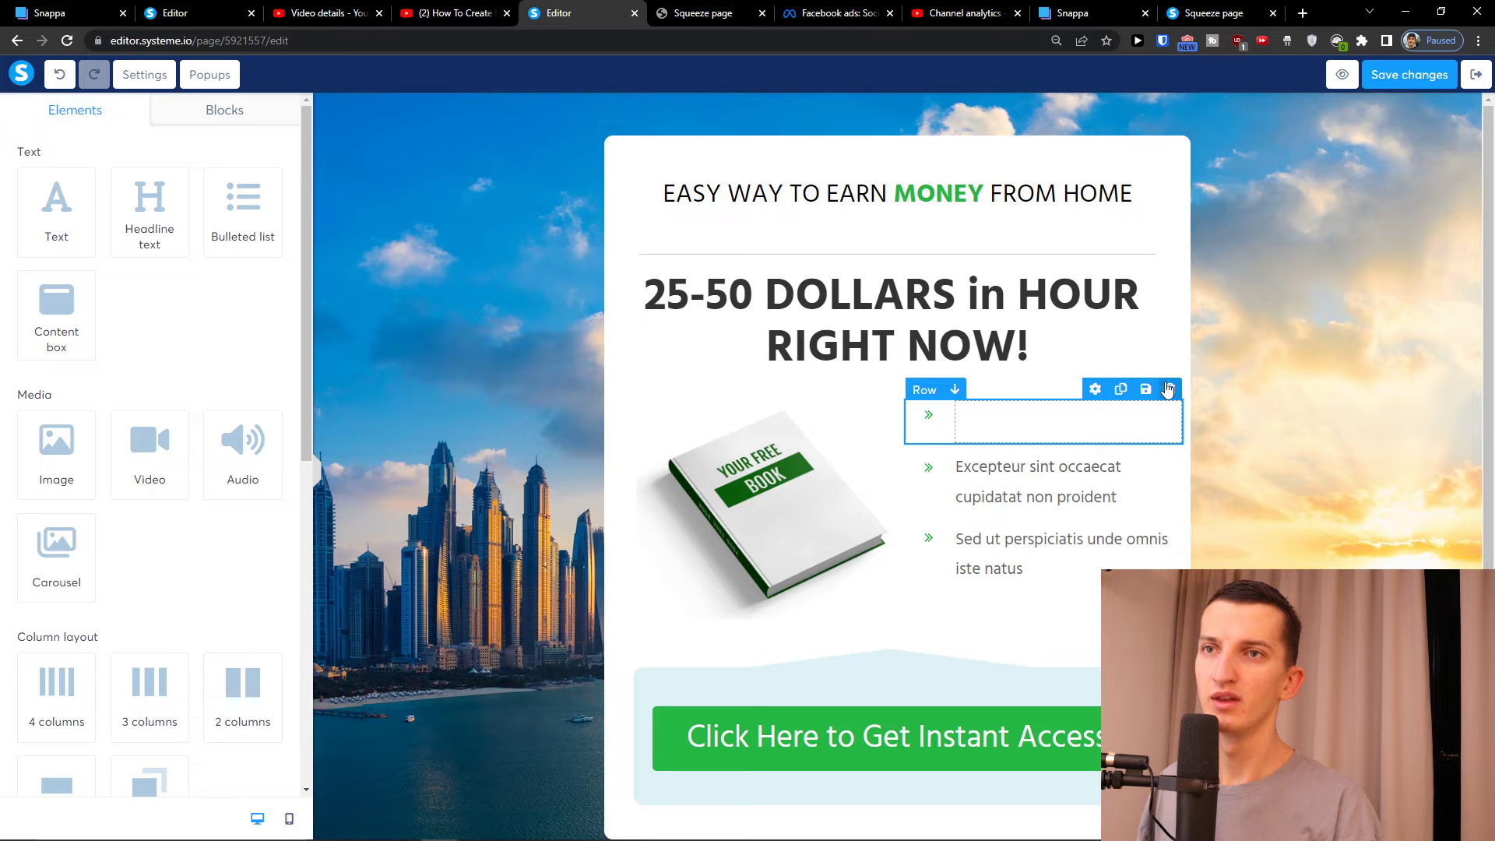
{"action": "left_click", "coordinate": [1168, 390]}
{"action": "left_click", "coordinate": [822, 129]}
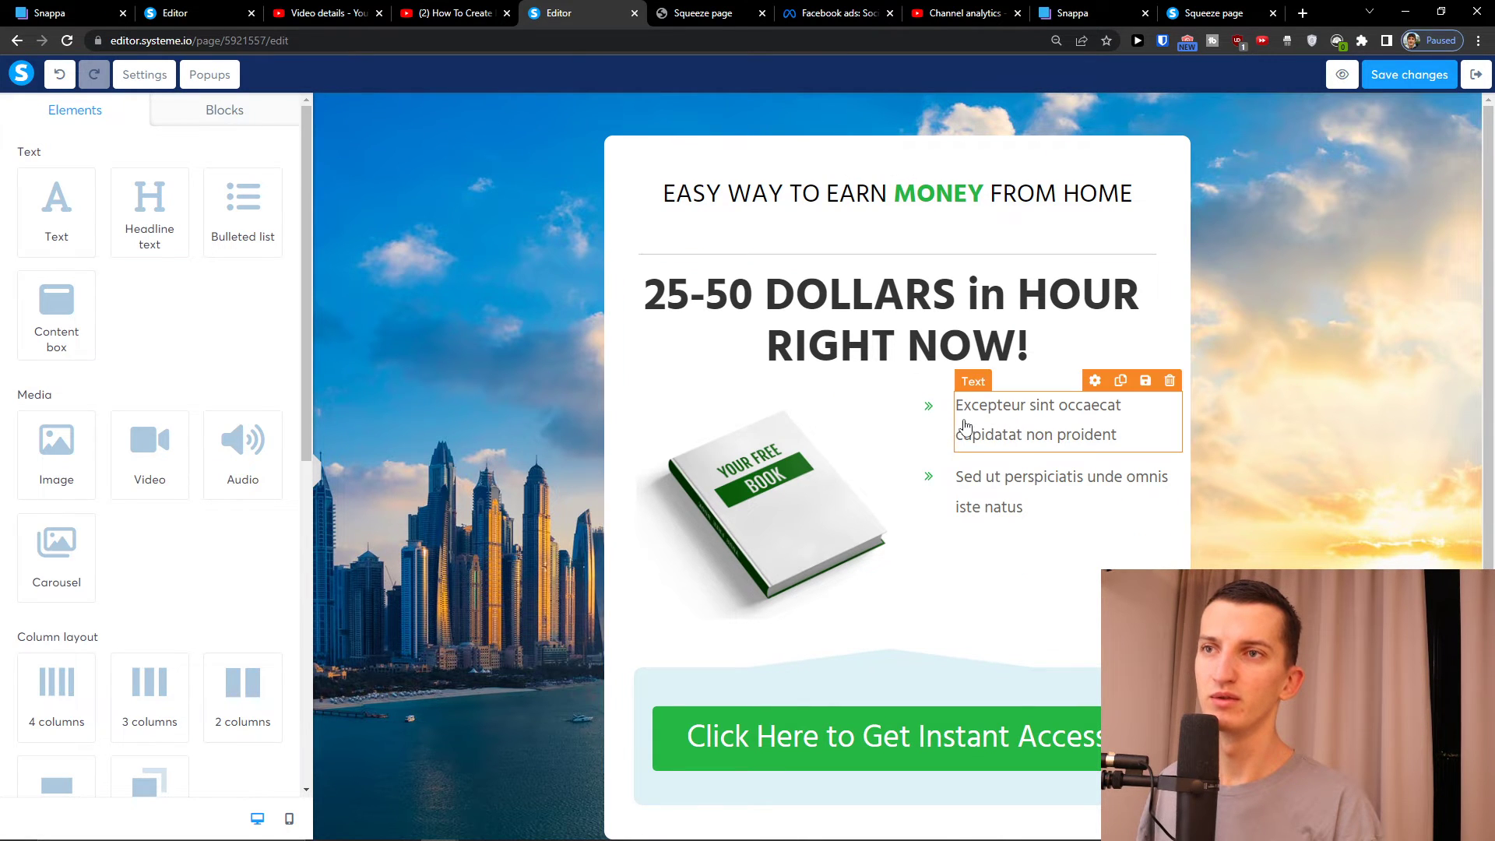
Delete the Excepteur bullet's text and its now-empty row
{"action": "left_click", "coordinate": [916, 436]}
{"action": "left_click", "coordinate": [1147, 426]}
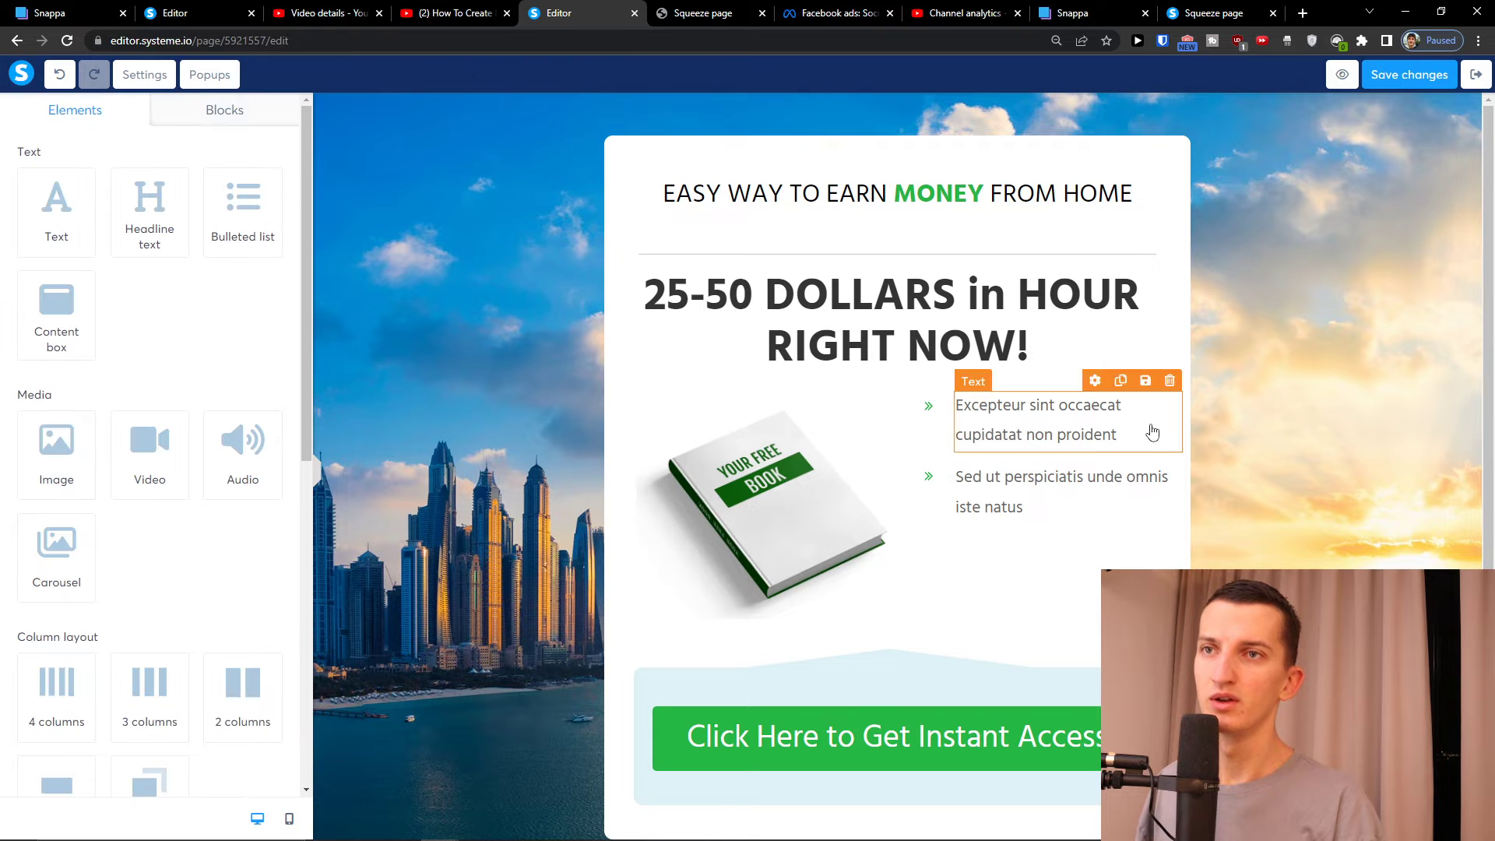
{"action": "left_click", "coordinate": [1146, 420]}
{"action": "key", "text": "Delete"}
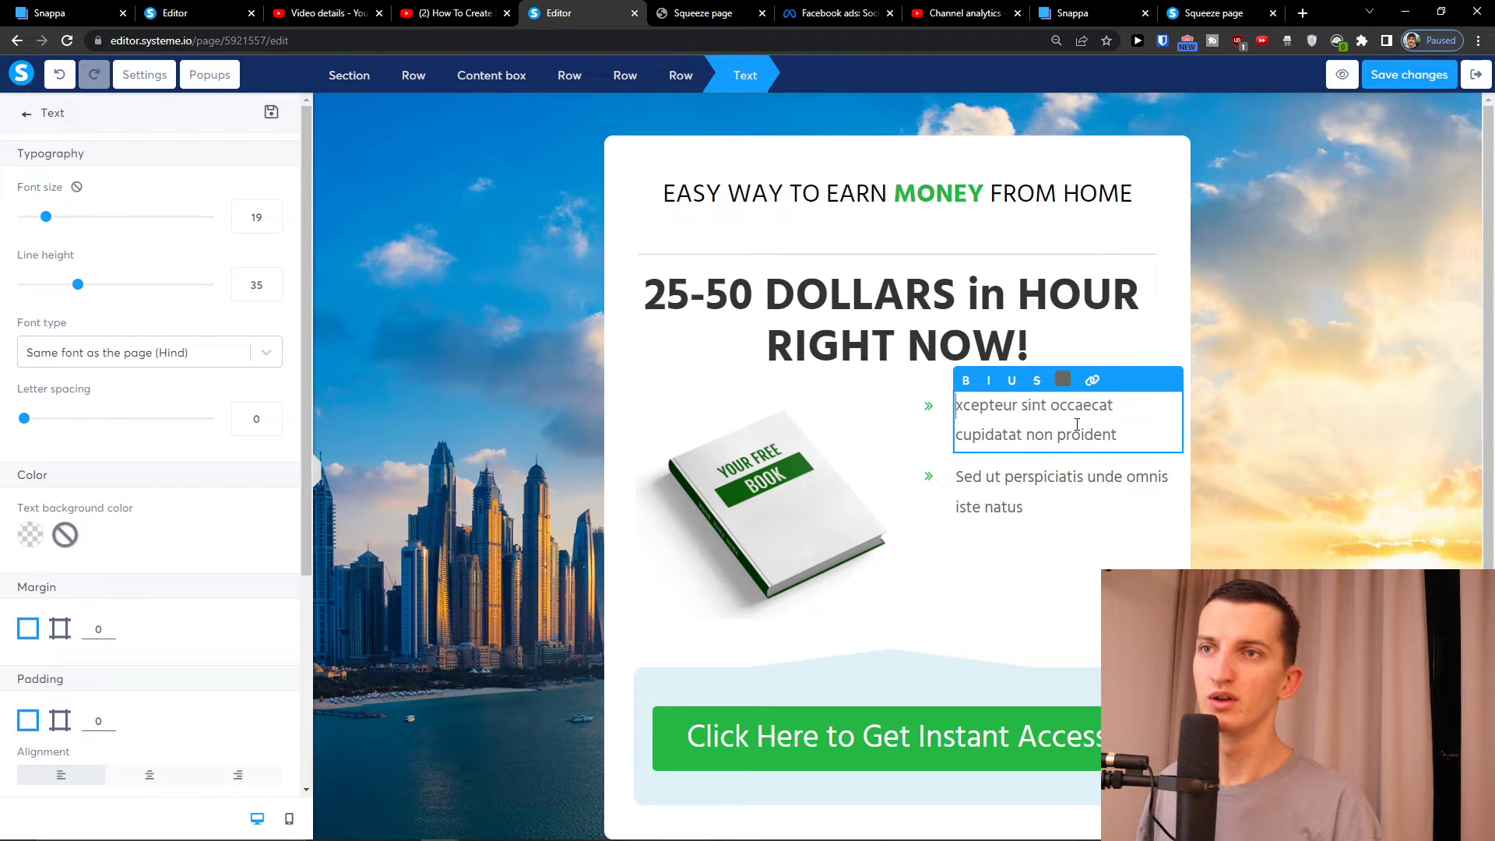
{"action": "left_click", "coordinate": [920, 455]}
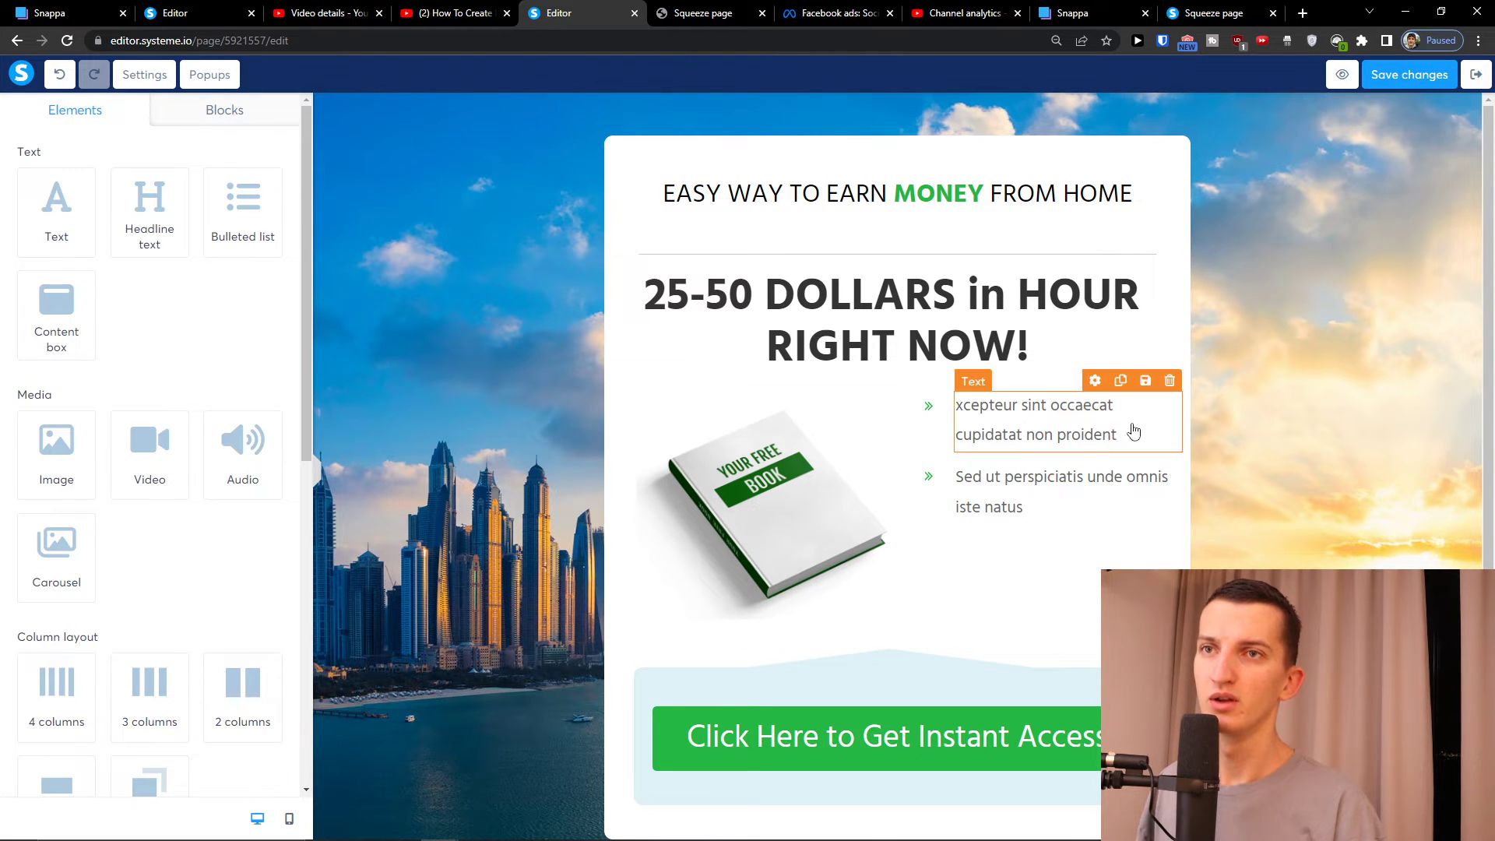
{"action": "left_click", "coordinate": [1167, 381]}
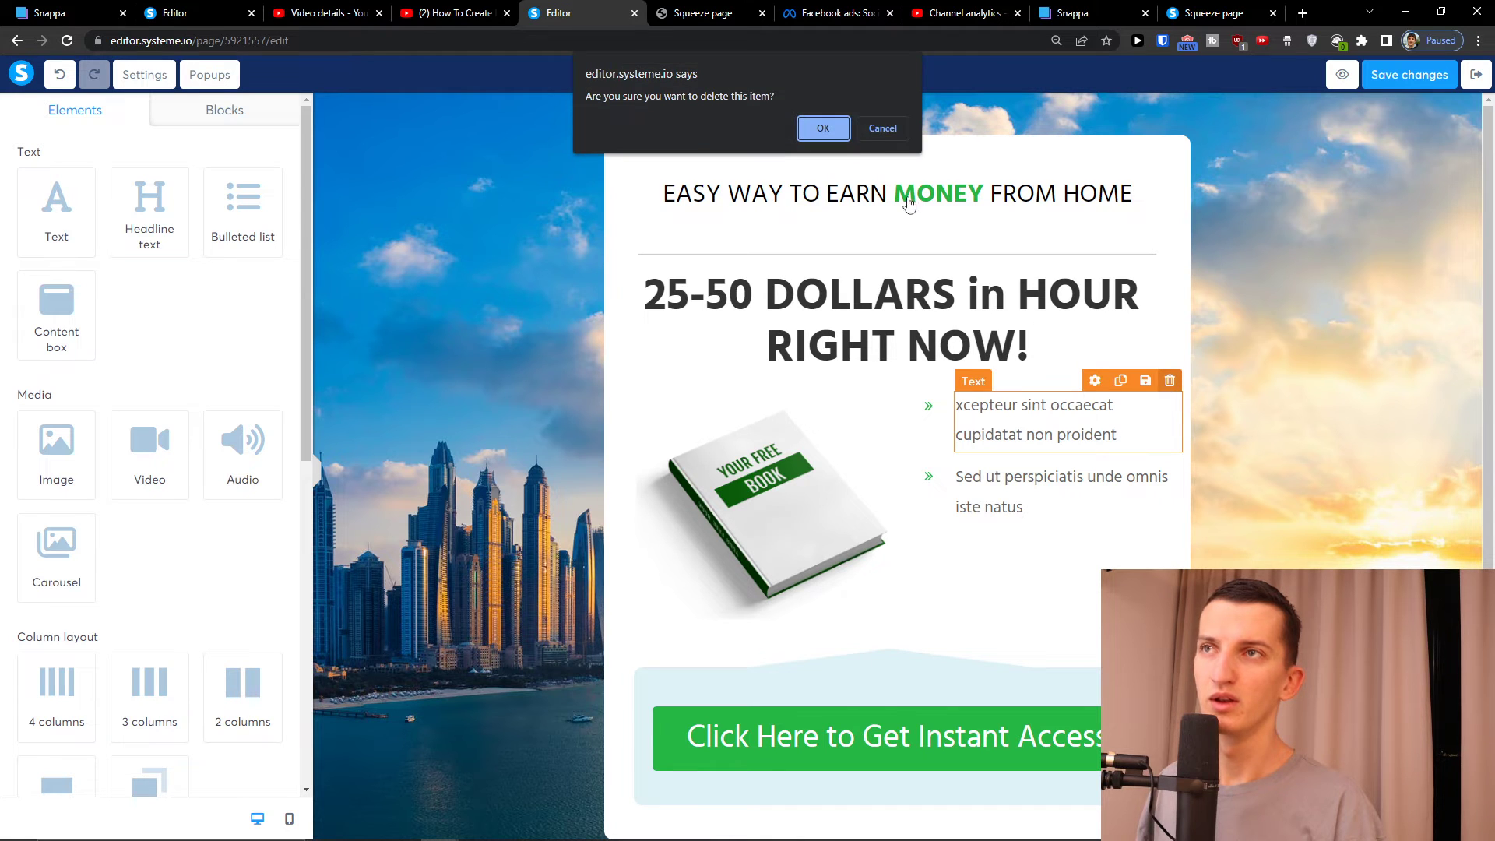
{"action": "left_click", "coordinate": [827, 131]}
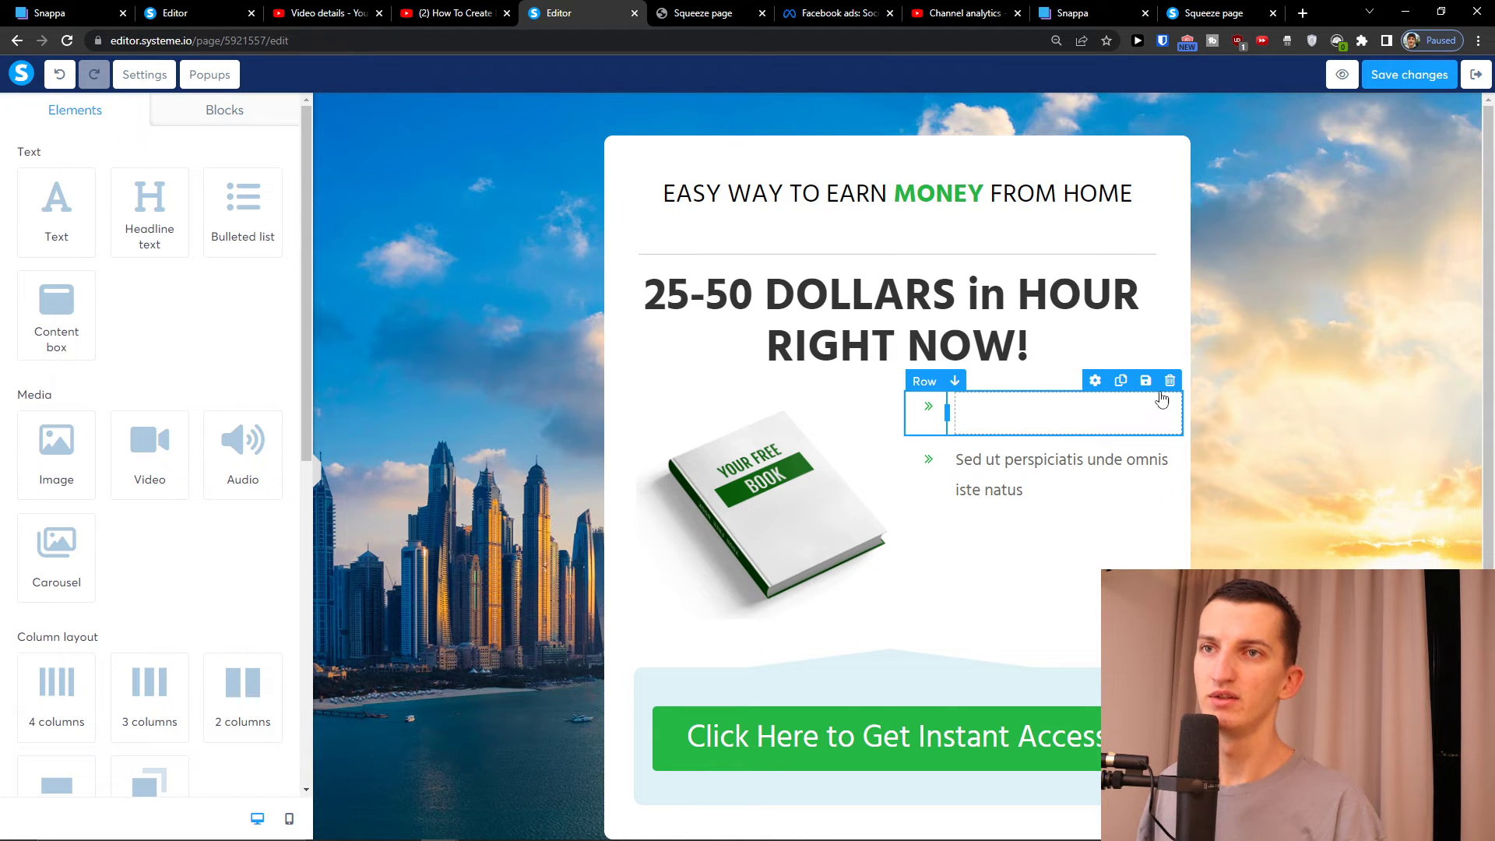
{"action": "left_click", "coordinate": [1168, 381]}
{"action": "left_click", "coordinate": [825, 130]}
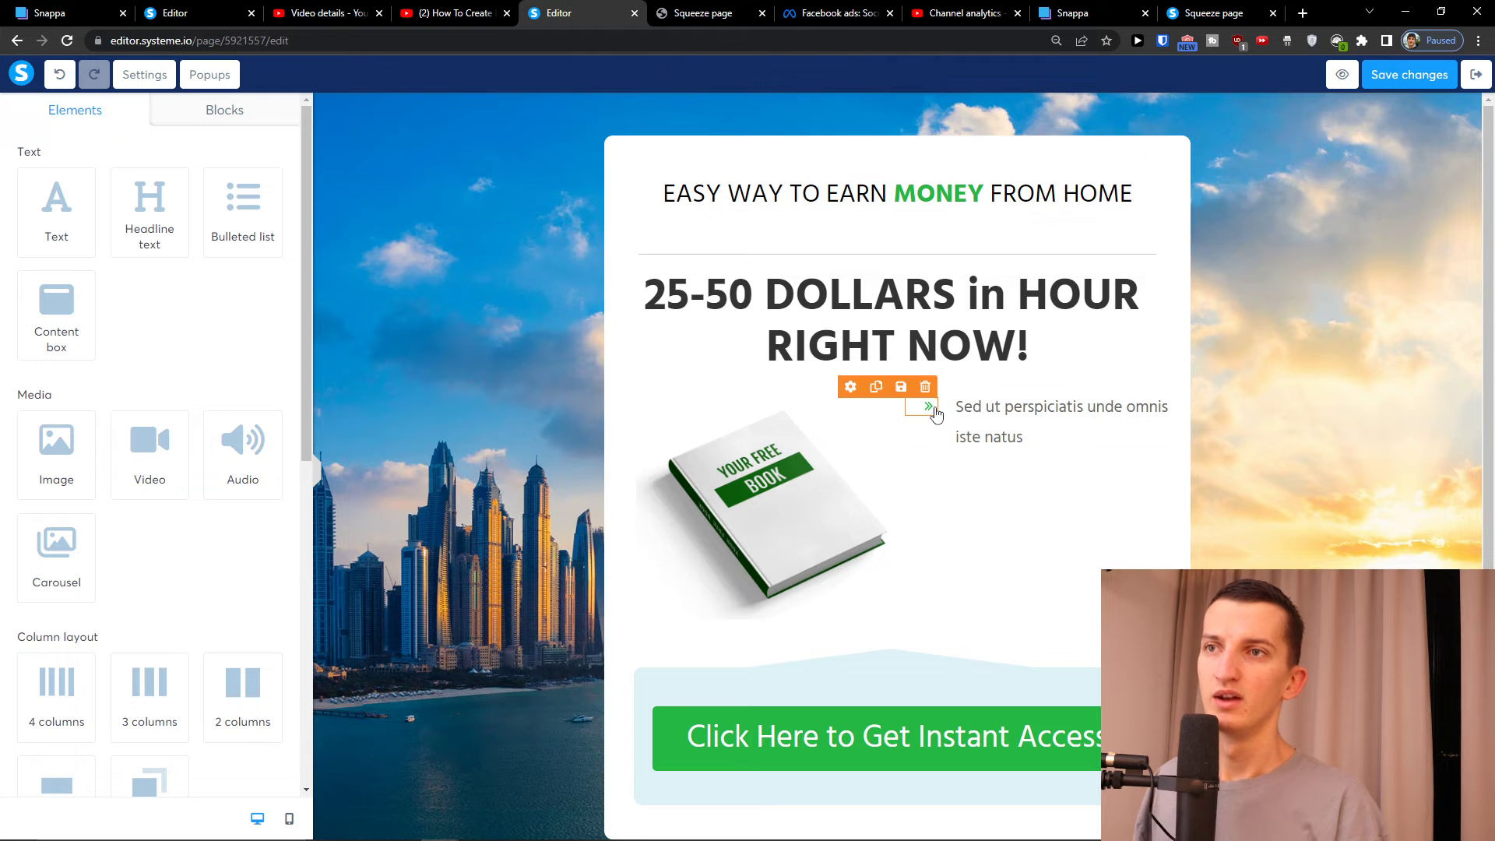
Delete the last bullet's text and remove the empty row beside the book, without saving a block
{"action": "left_click", "coordinate": [959, 428]}
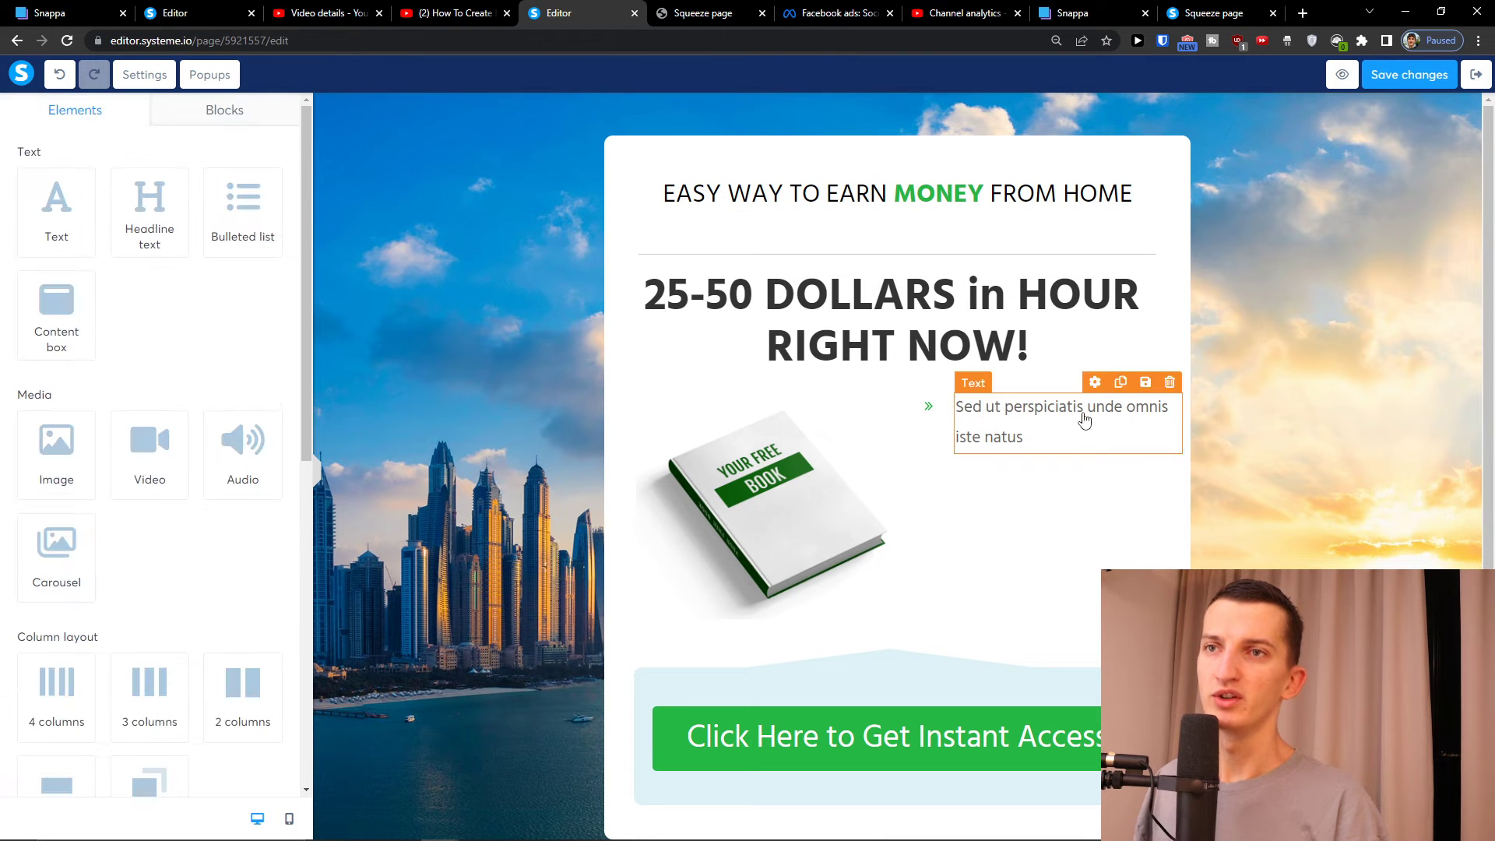
{"action": "left_click", "coordinate": [1170, 387]}
{"action": "left_click", "coordinate": [825, 129]}
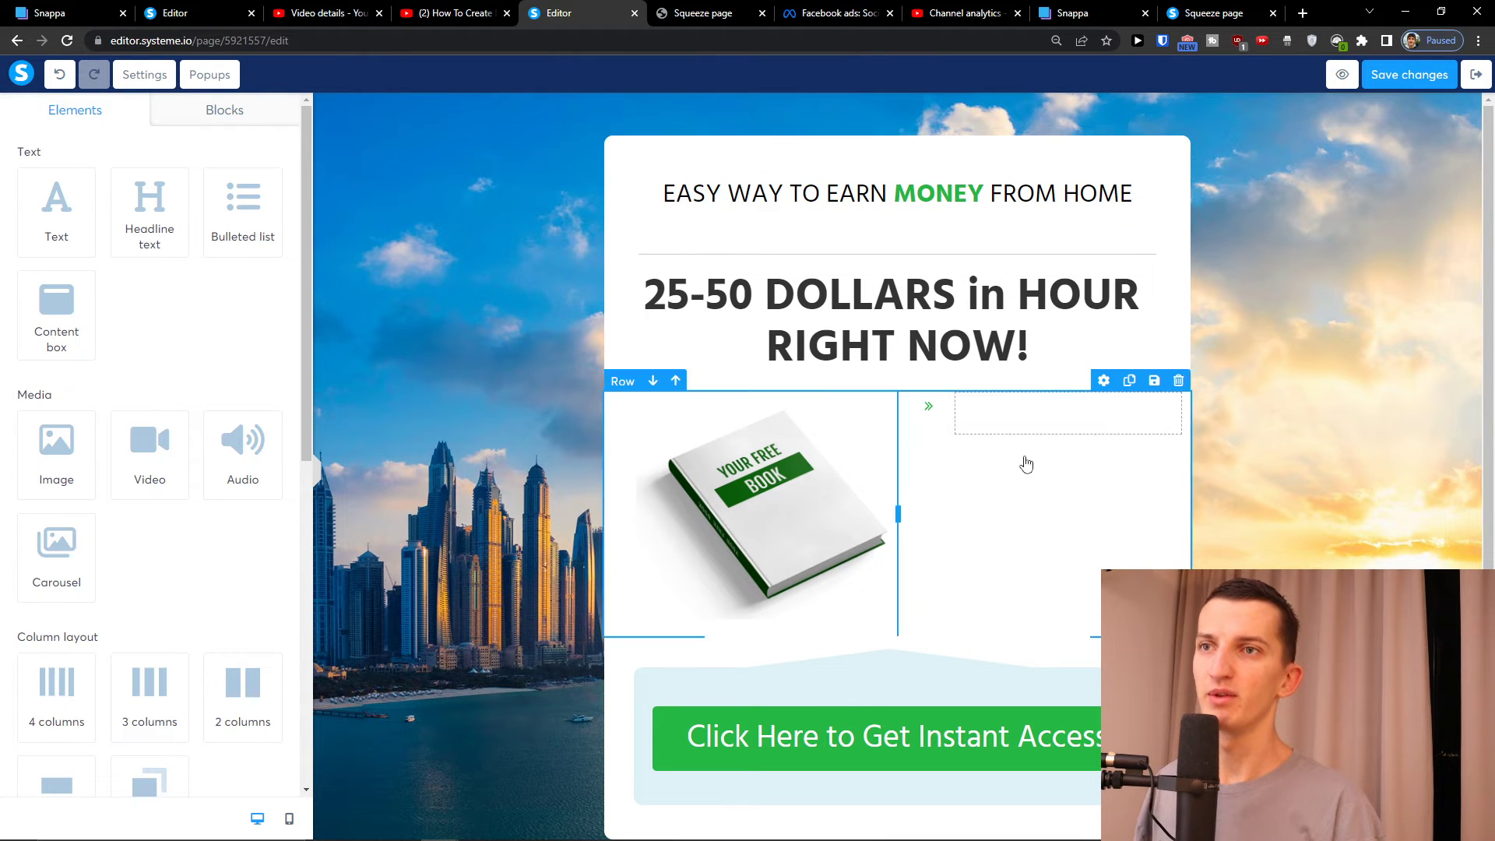
{"action": "left_click", "coordinate": [1147, 383]}
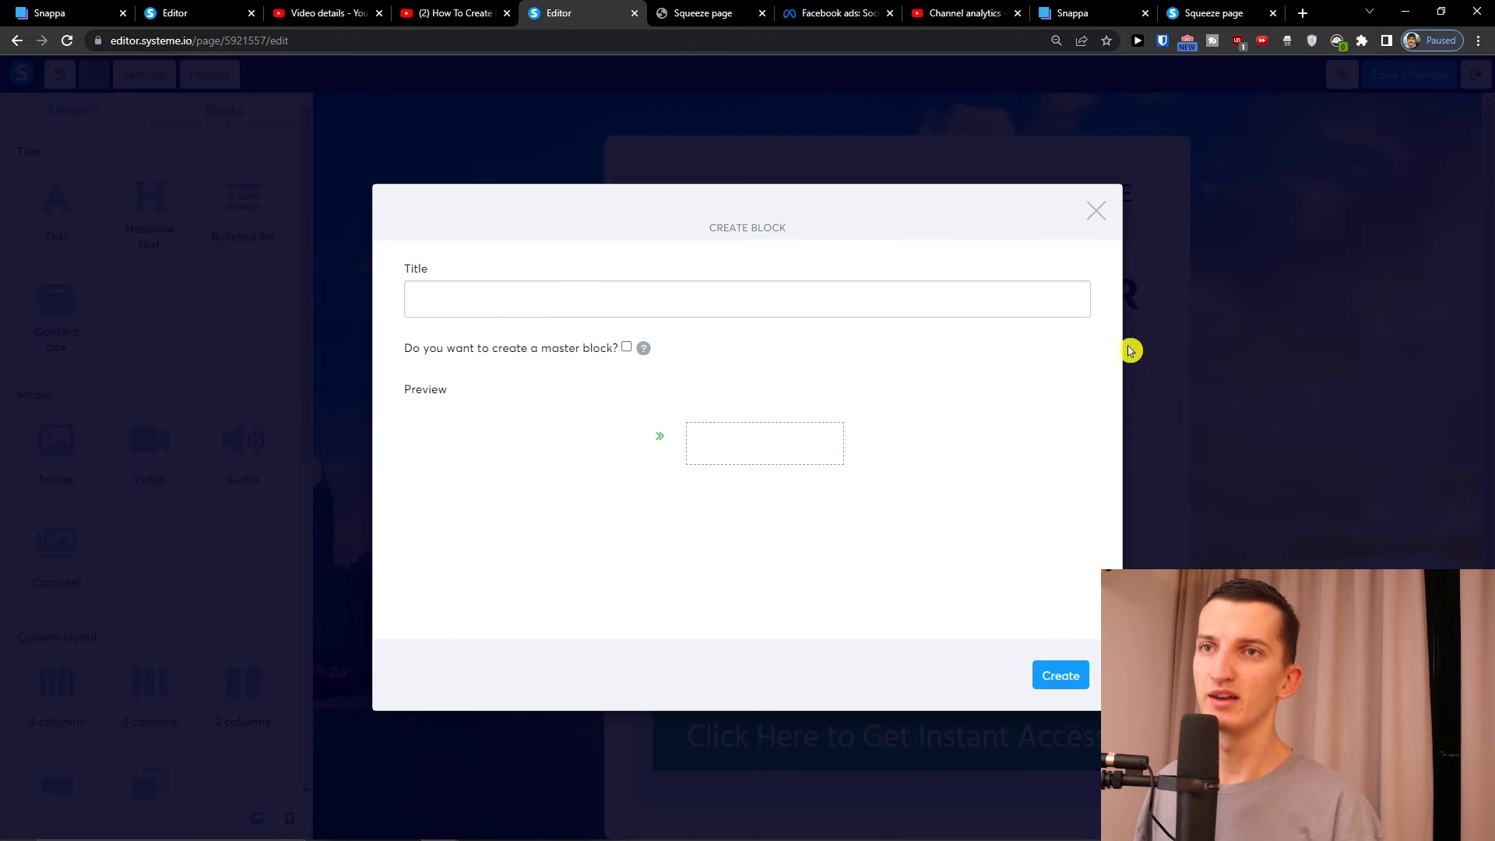
{"action": "left_click", "coordinate": [1105, 208]}
{"action": "left_click", "coordinate": [1170, 382]}
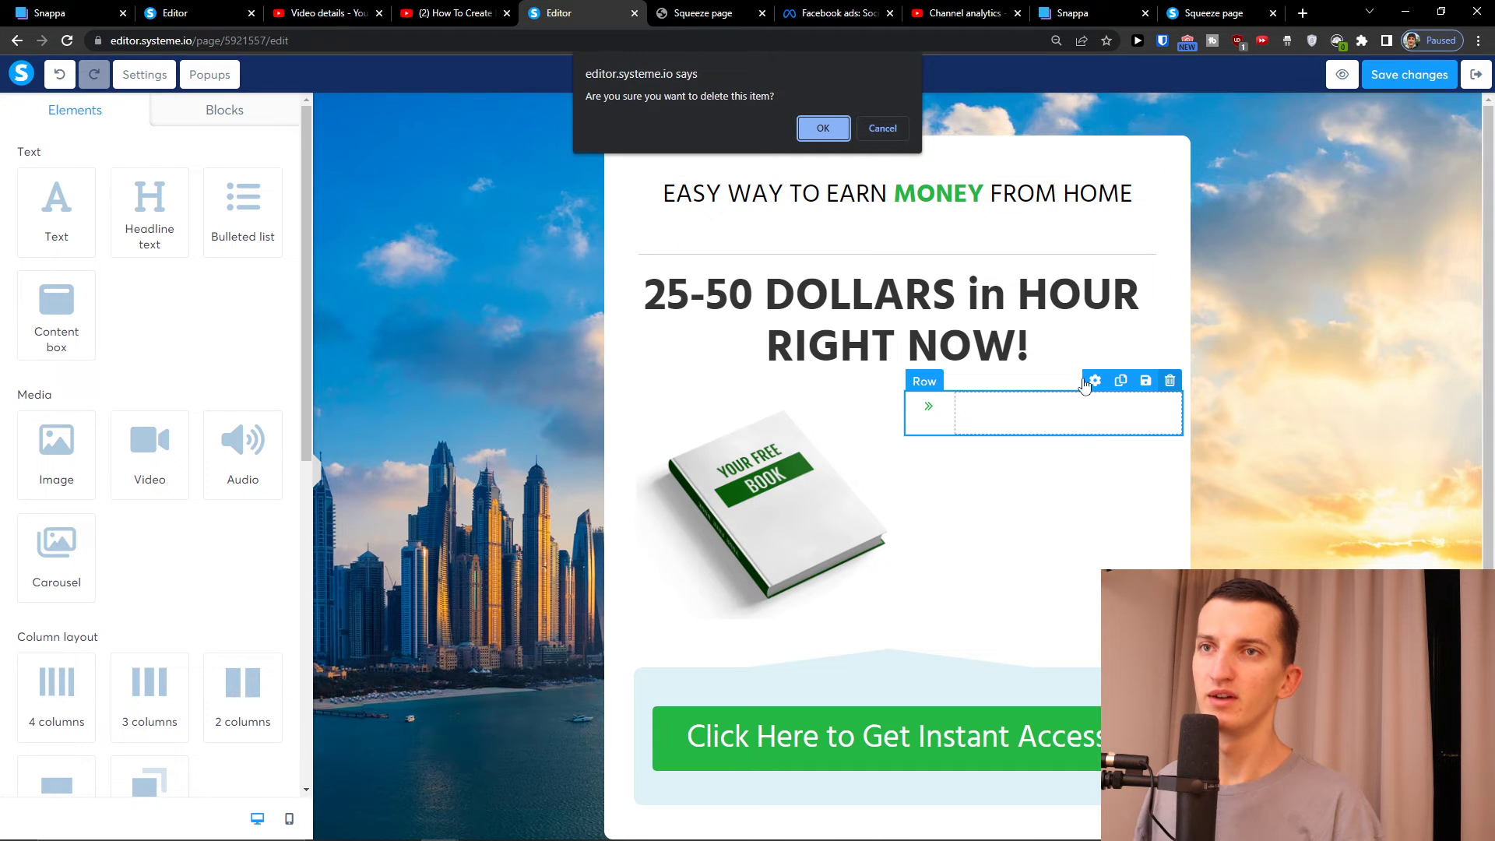
{"action": "left_click", "coordinate": [824, 129]}
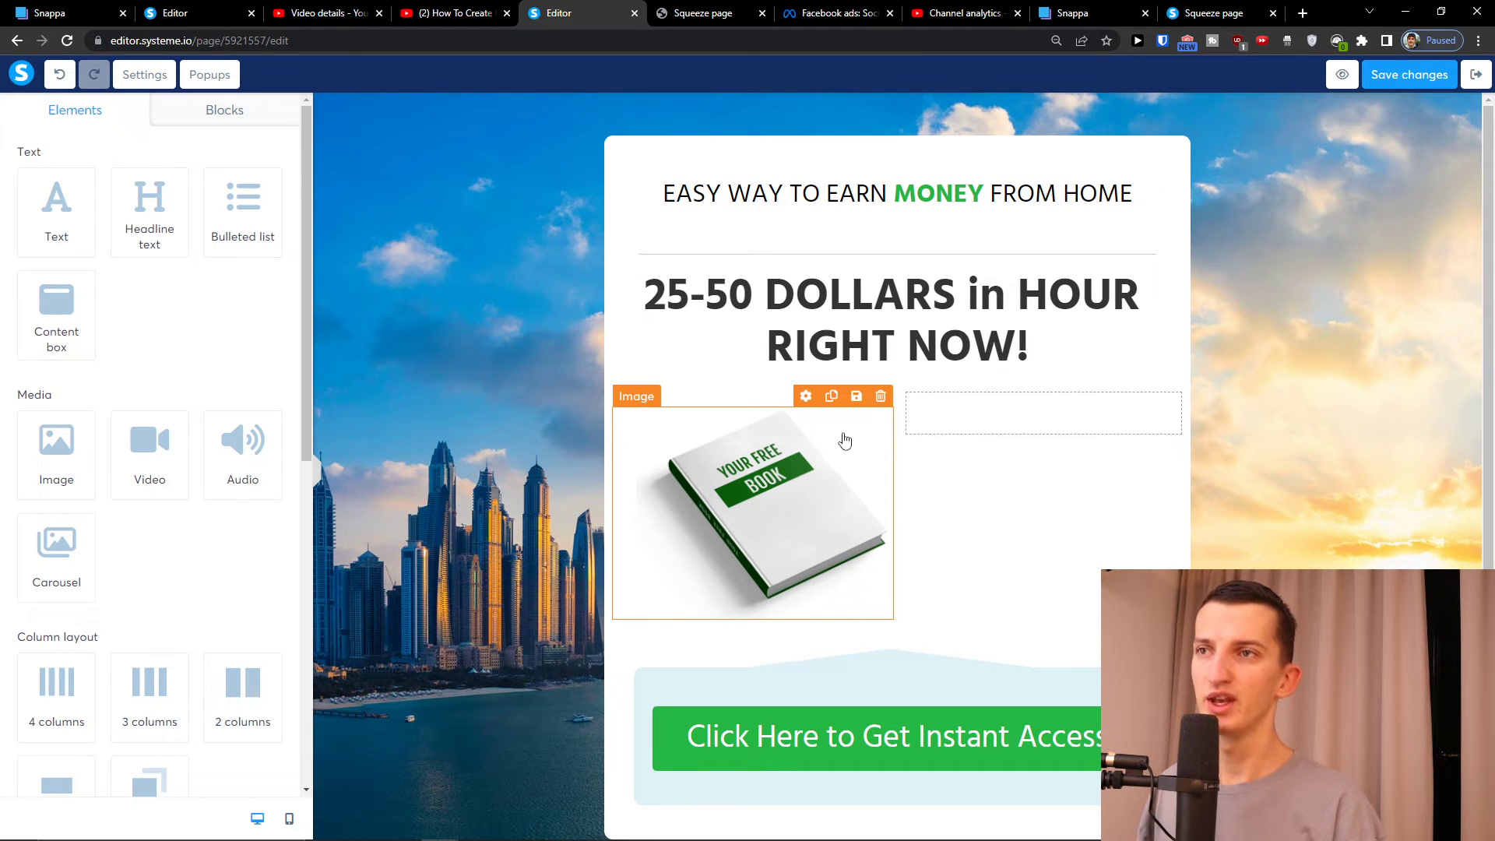
Swap the book picture for work-from-home-featured-02.png from Your Images
{"action": "left_click", "coordinate": [674, 493]}
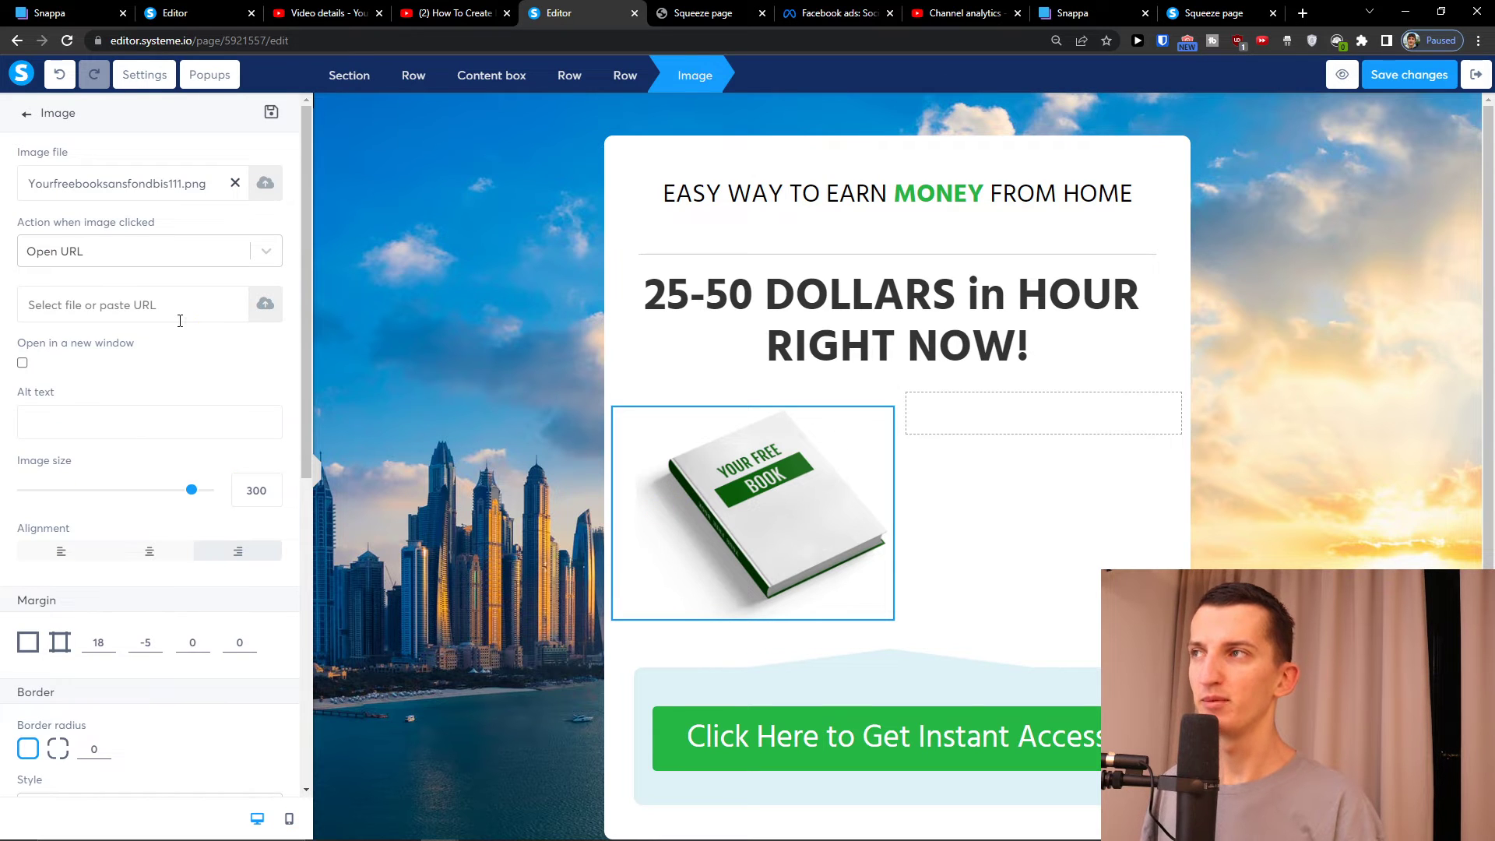
{"action": "left_click", "coordinate": [282, 189]}
{"action": "left_click", "coordinate": [857, 261]}
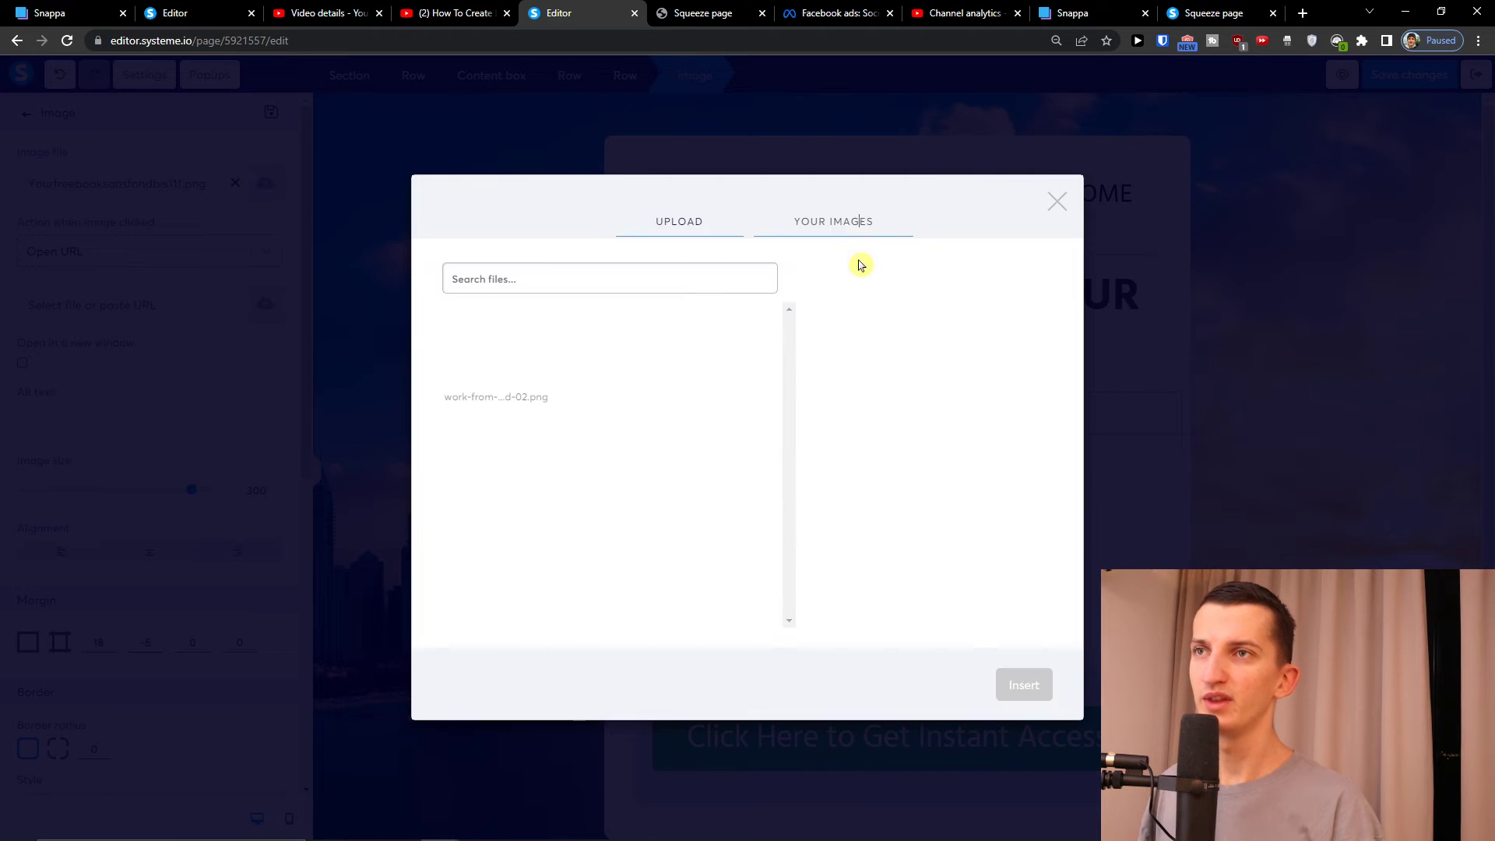
{"action": "left_click", "coordinate": [463, 351]}
{"action": "left_click", "coordinate": [1009, 694]}
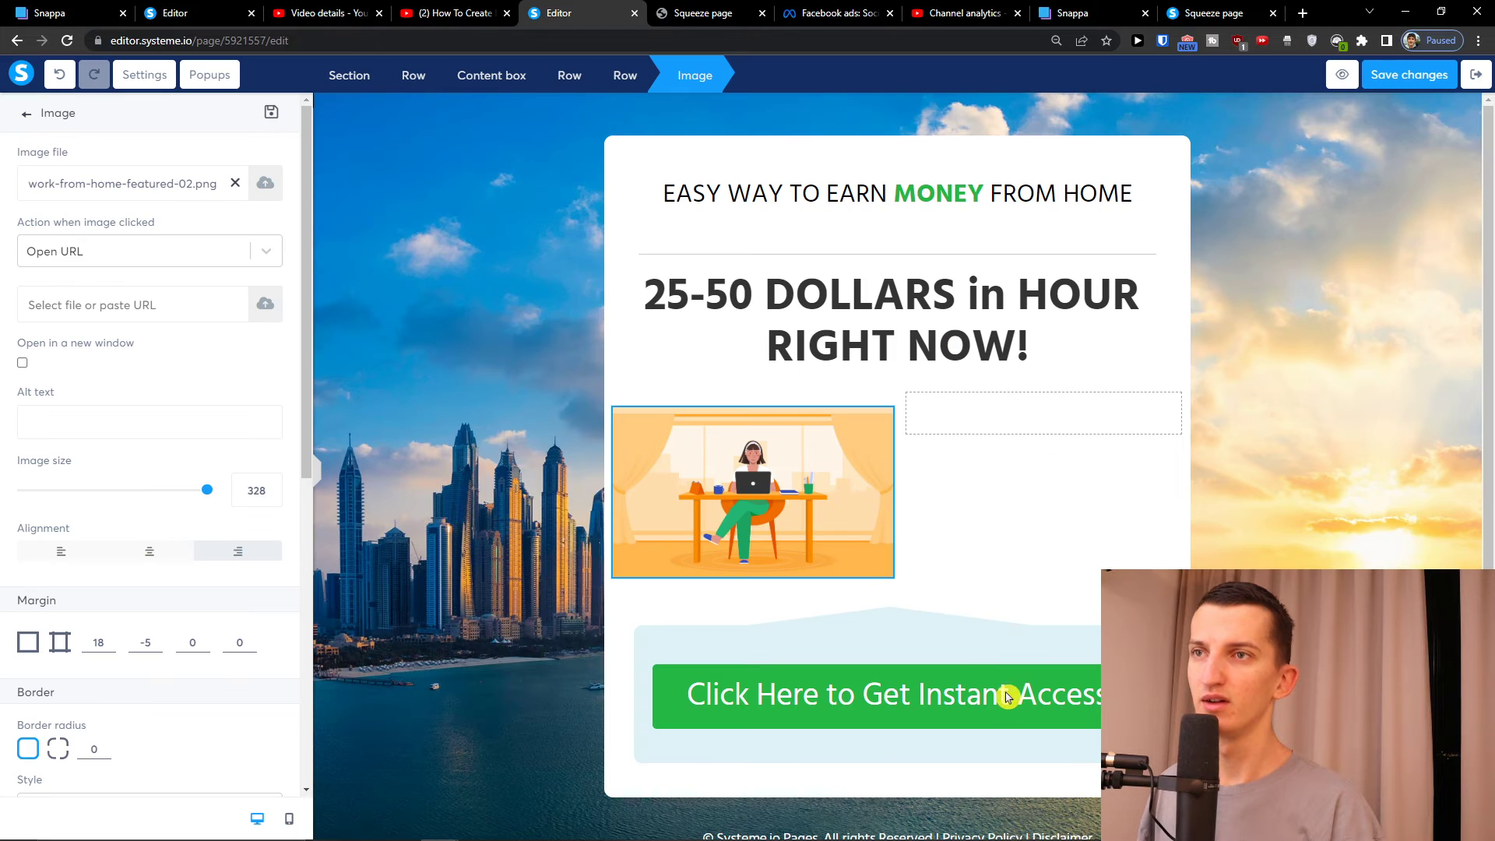
Drag the column divider right so the illustration sits centred above the access button
{"action": "left_click", "coordinate": [1031, 519]}
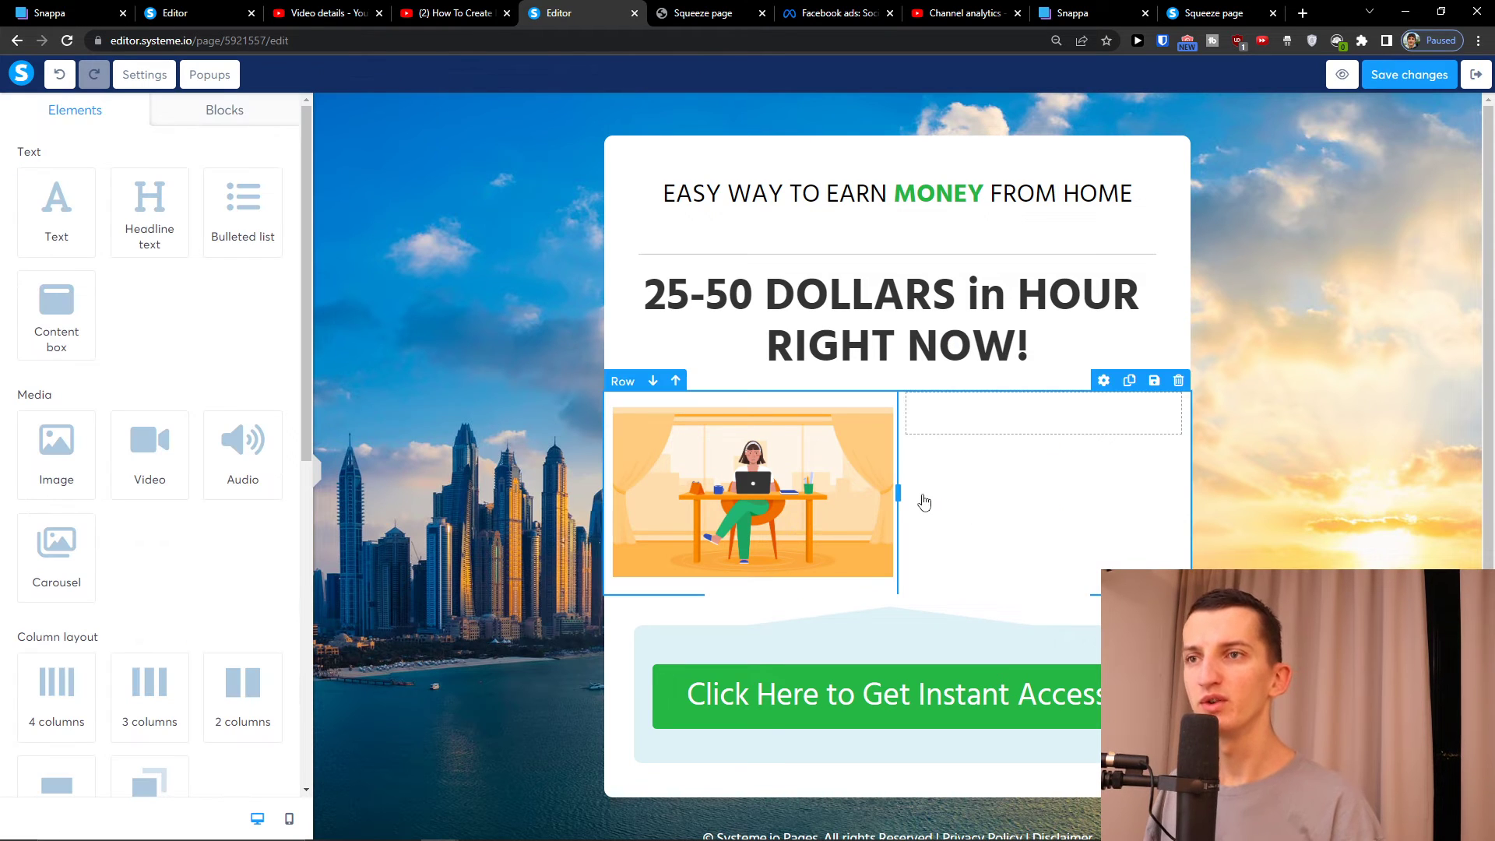
{"action": "left_click_drag", "start_coordinate": [899, 491], "coordinate": [992, 498]}
{"action": "left_click", "coordinate": [909, 658]}
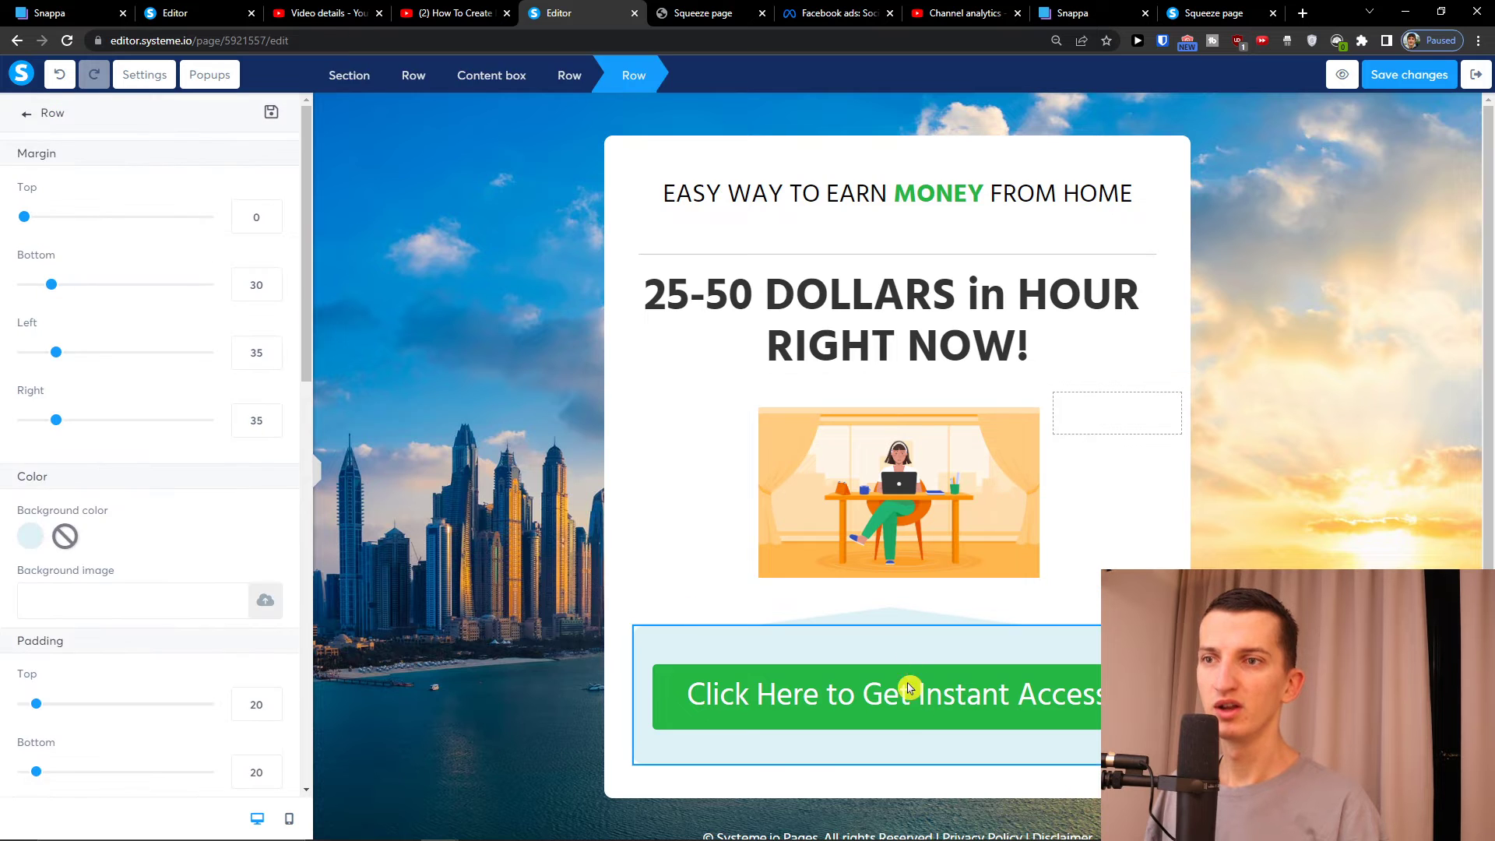
{"action": "left_click", "coordinate": [911, 714]}
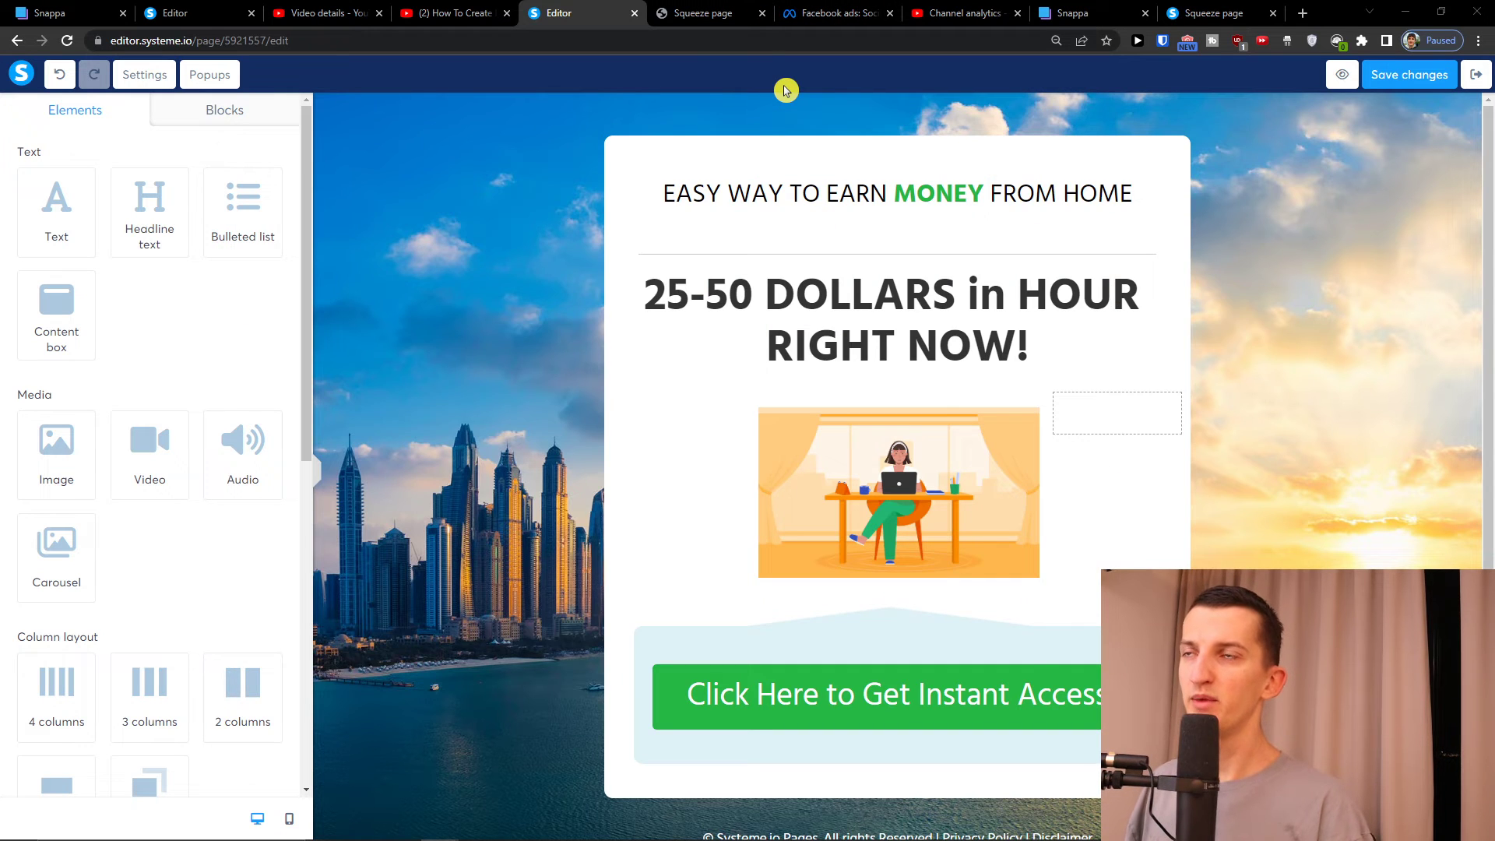
{"action": "key", "text": "alt+Tab"}
Check the payingsocialmediajobs offer page in a new tab and return to the ClickBank listings
{"action": "left_click", "coordinate": [78, 13]}
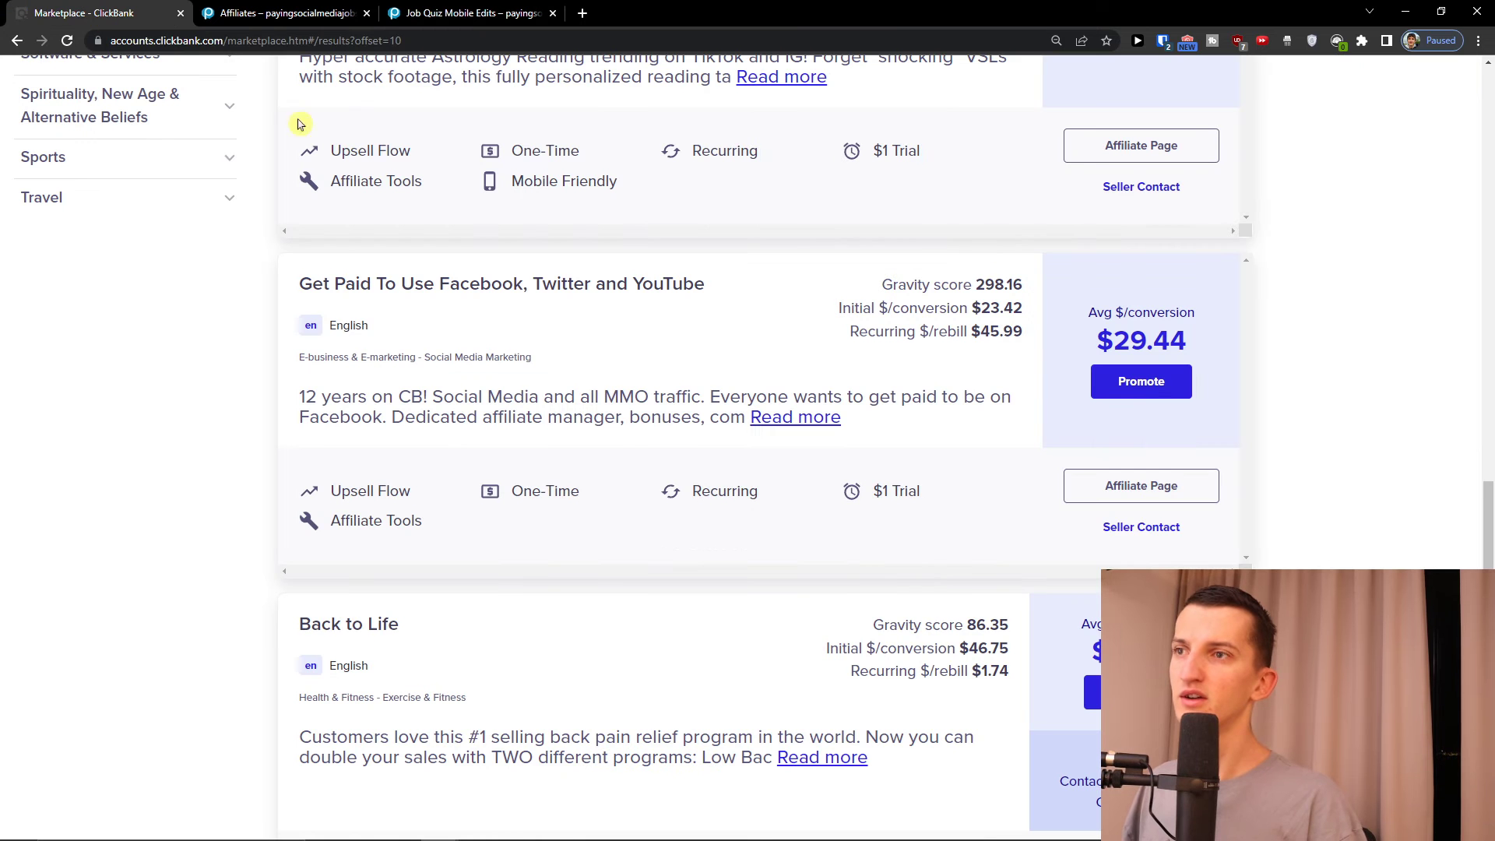
{"action": "left_click", "coordinate": [582, 12]}
{"action": "type", "text": "26B745"}
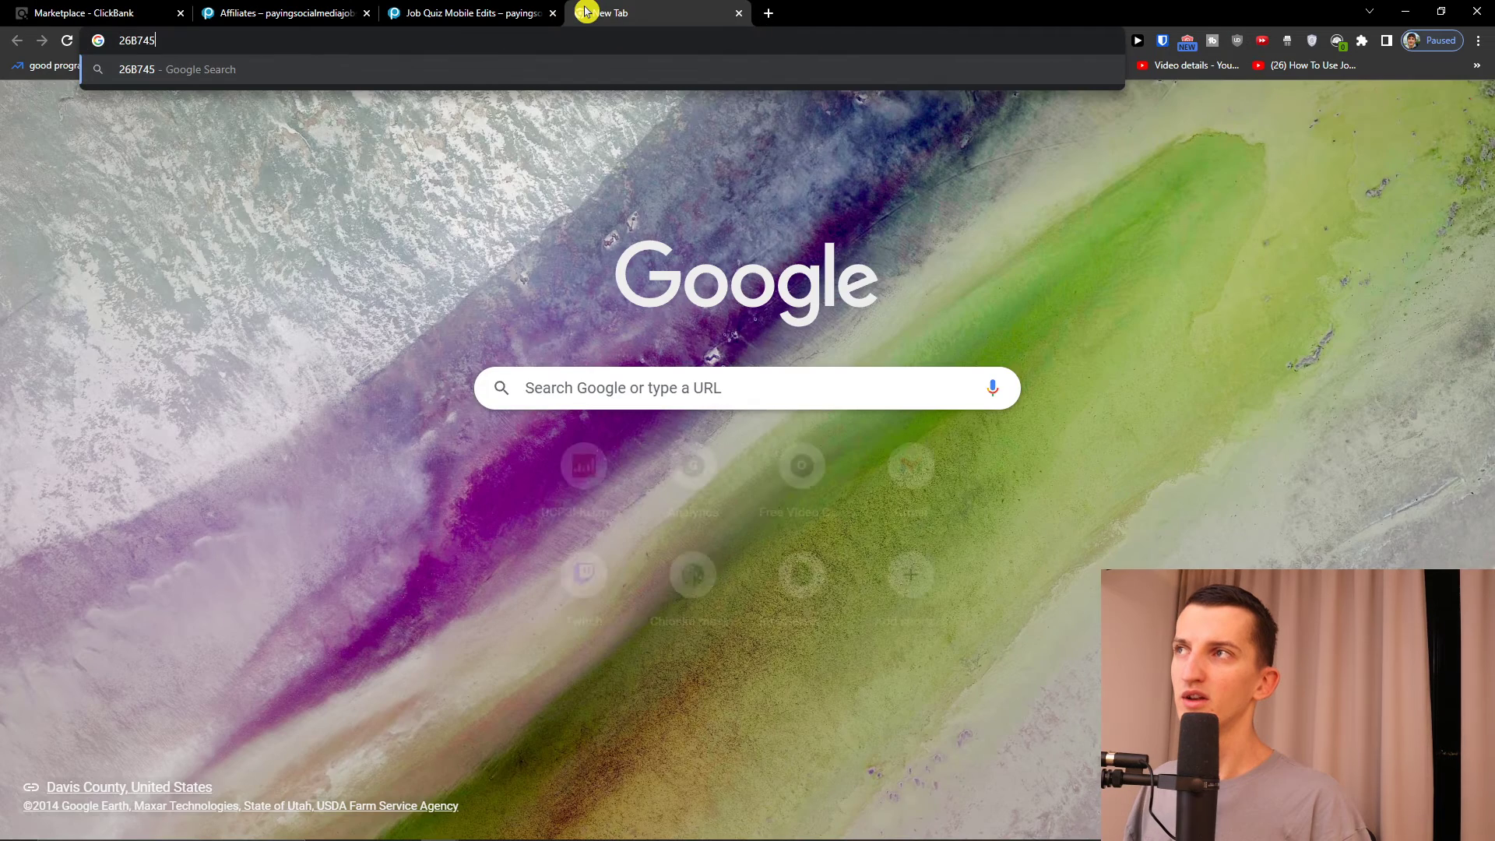
{"action": "left_click", "coordinate": [459, 13]}
{"action": "left_click", "coordinate": [78, 12]}
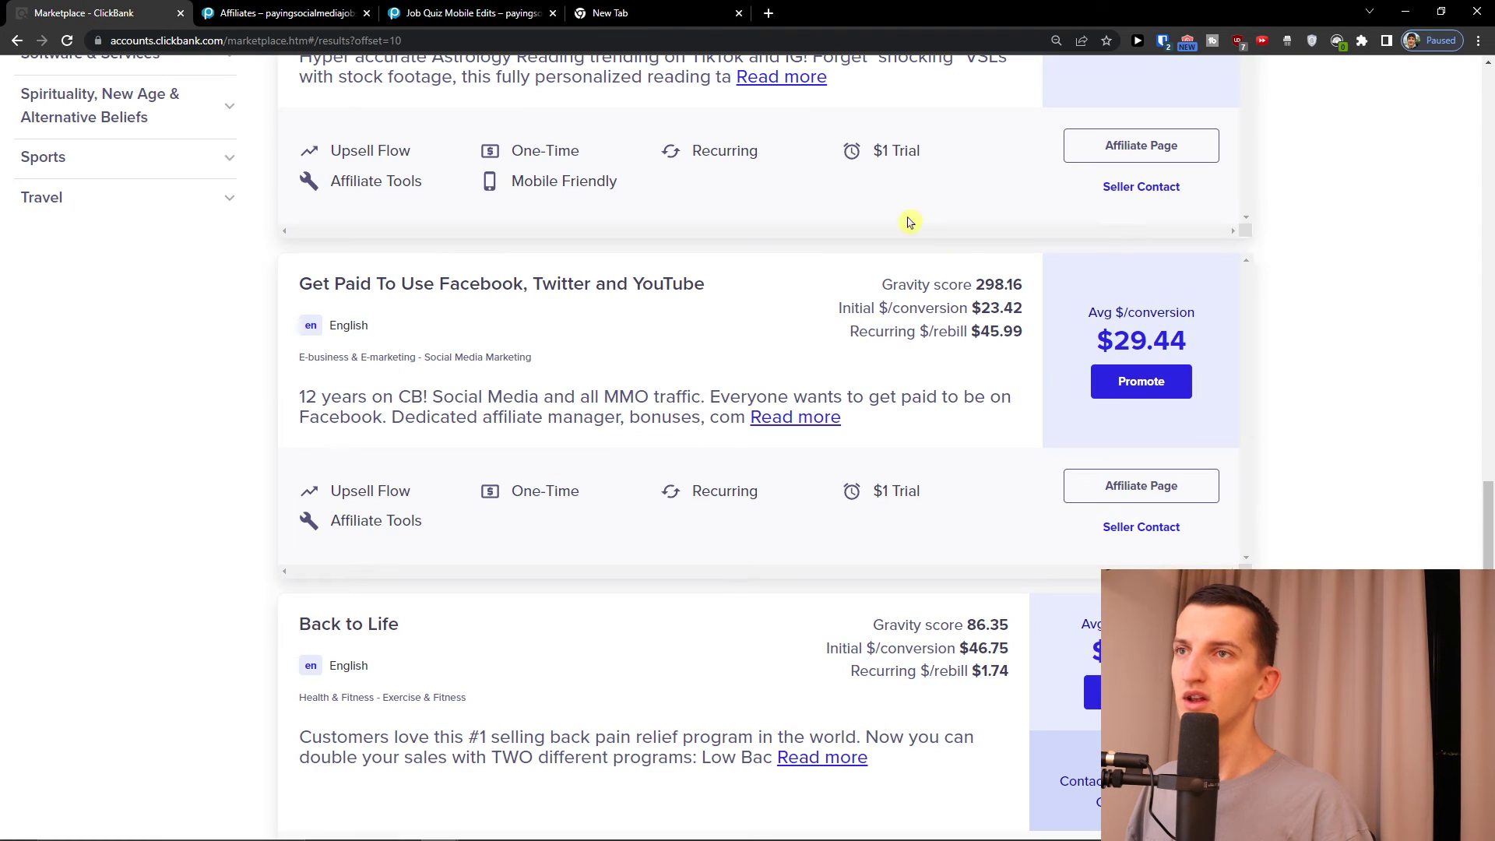
Create a HopLink for the Get Paid To Use Facebook offer with the account nickname, and copy it
{"action": "left_click", "coordinate": [1118, 386]}
{"action": "left_click", "coordinate": [834, 444]}
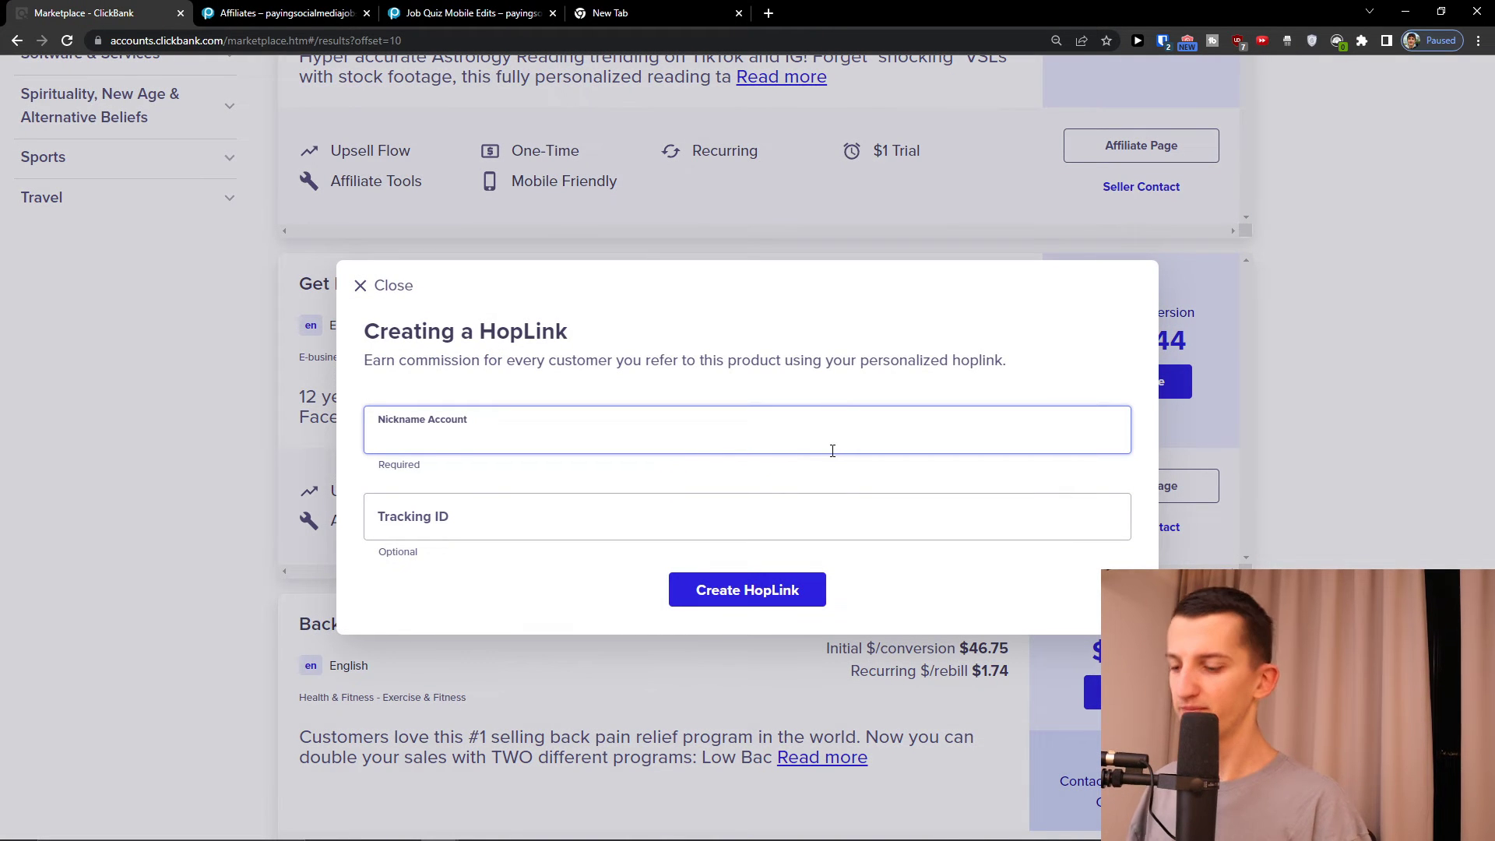
{"action": "type", "text": "Sunwe1"}
{"action": "key", "text": "Tab"}
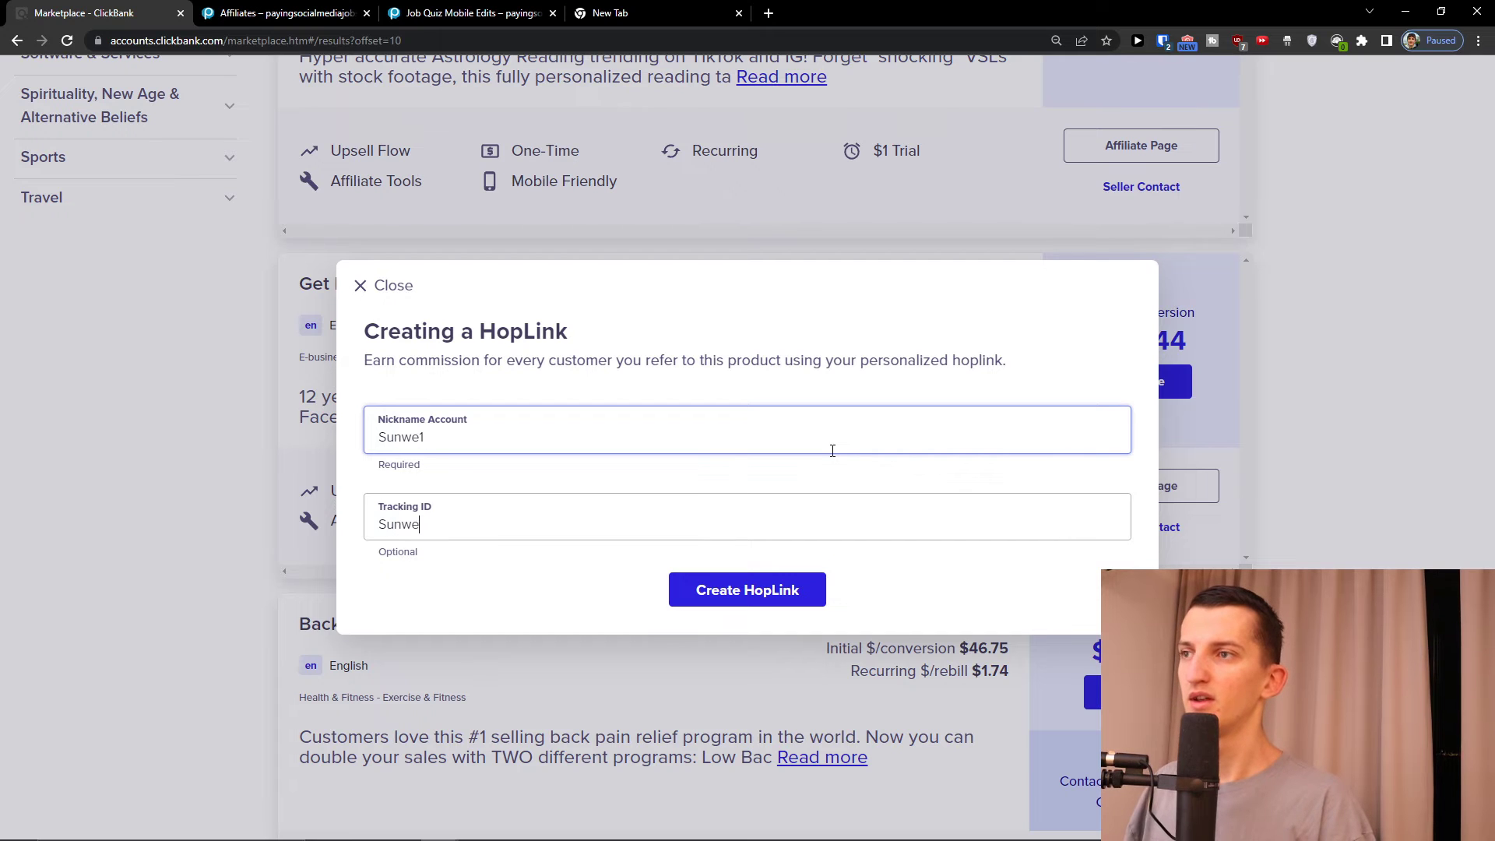
{"action": "left_click", "coordinate": [769, 593]}
{"action": "left_click", "coordinate": [1059, 626]}
{"action": "left_click", "coordinate": [1391, 487]}
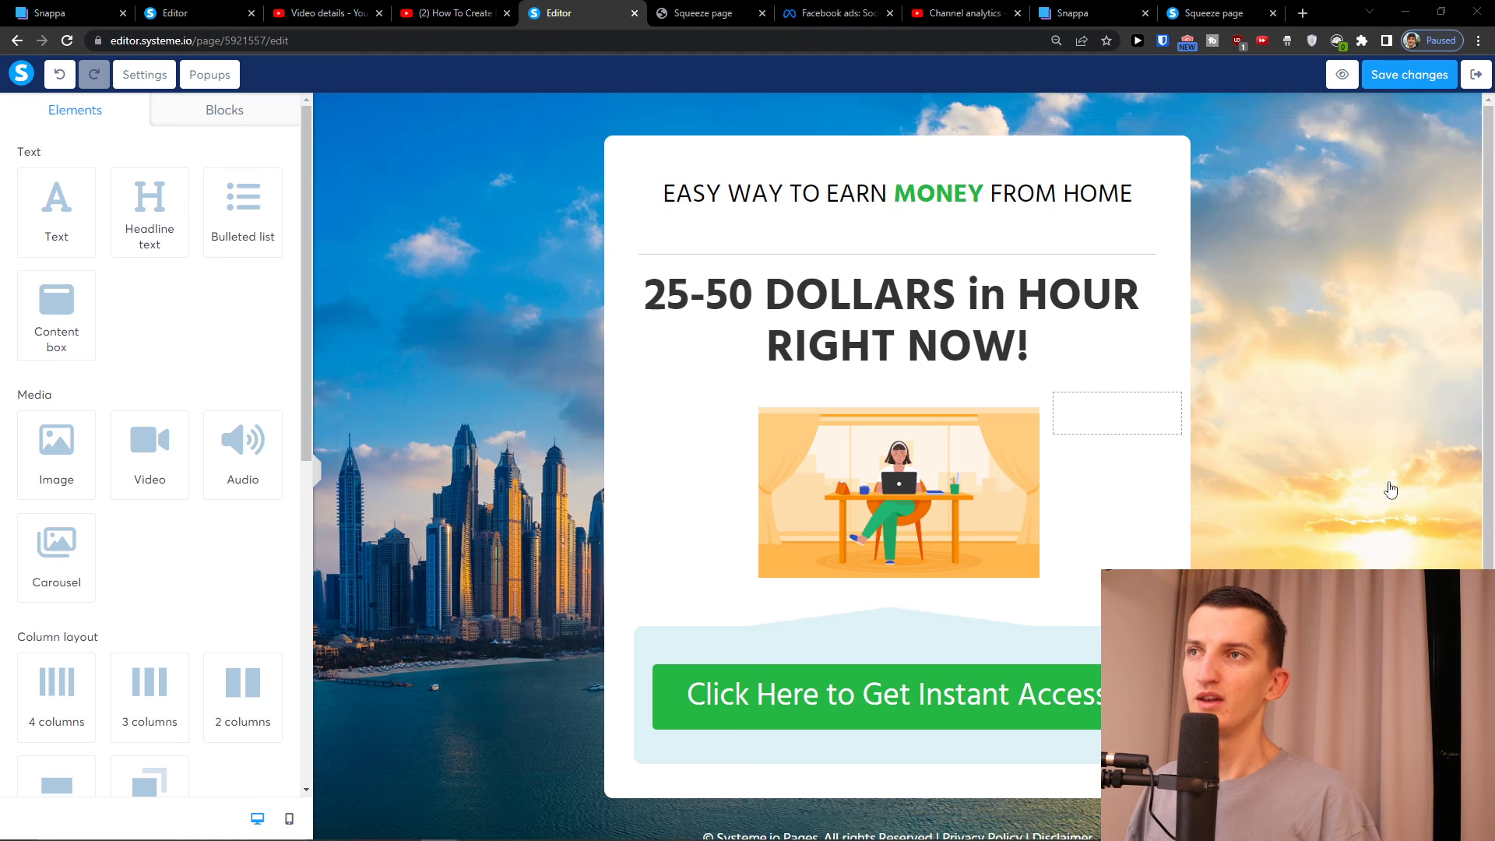
Set the access button to Open URL with the pasted ClickBank hoplink in a new window, then save
{"action": "left_click", "coordinate": [819, 726]}
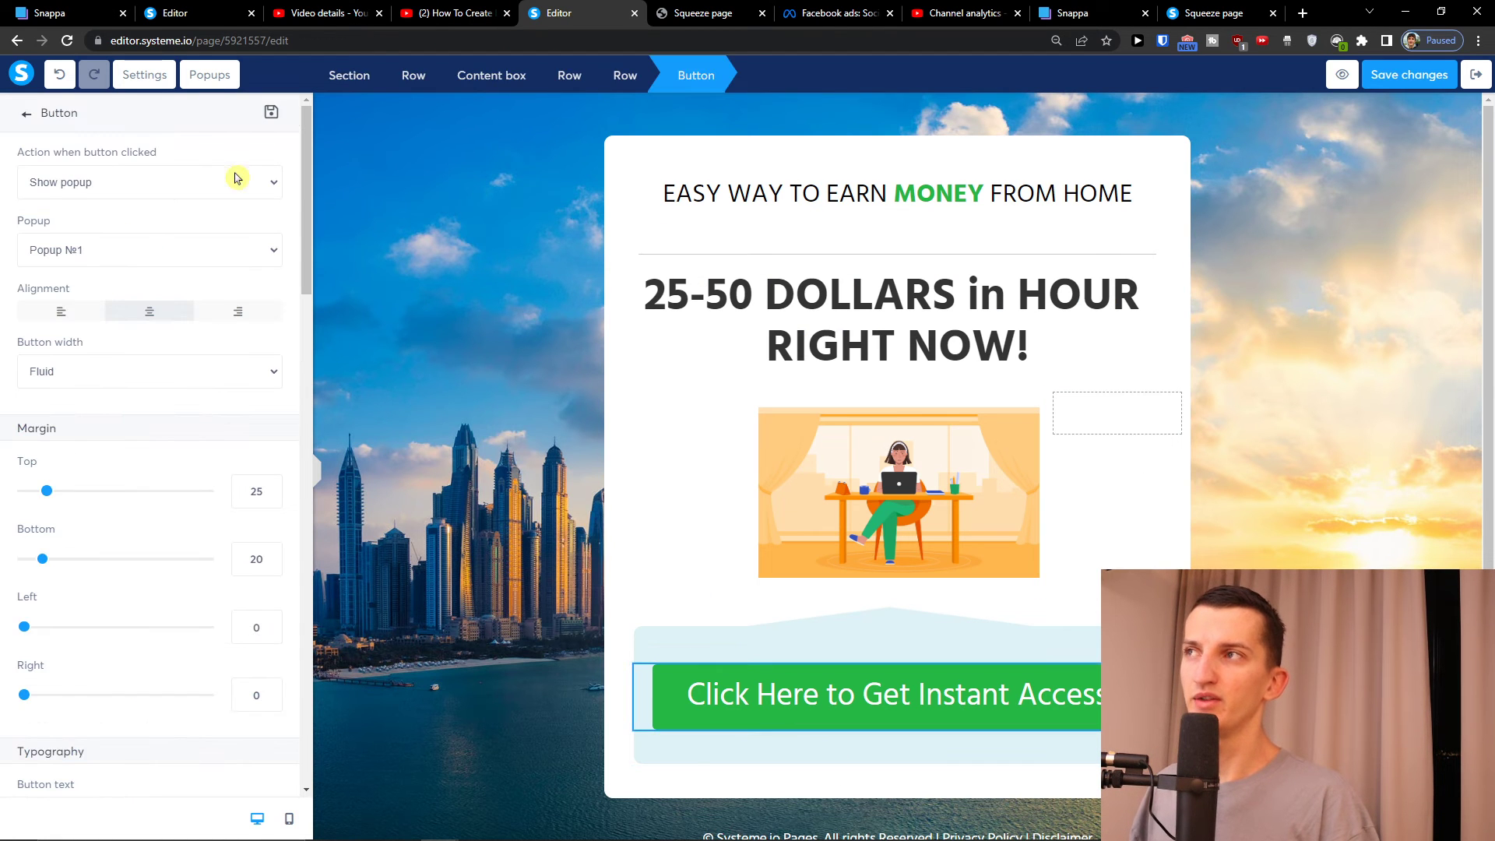
{"action": "left_click", "coordinate": [111, 183]}
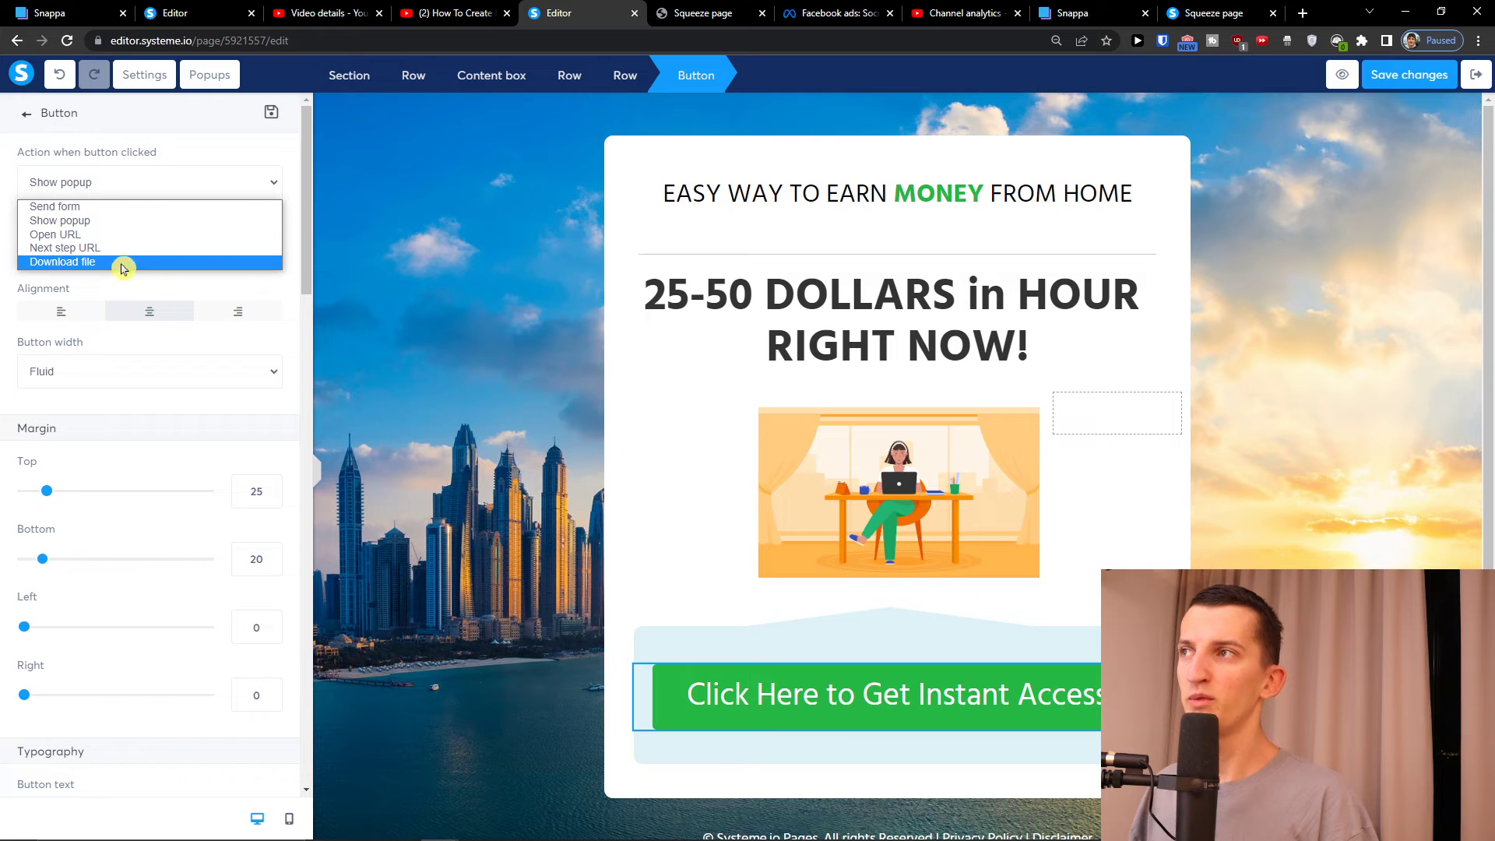
{"action": "left_click", "coordinate": [107, 235]}
{"action": "triple_click", "coordinate": [104, 250]}
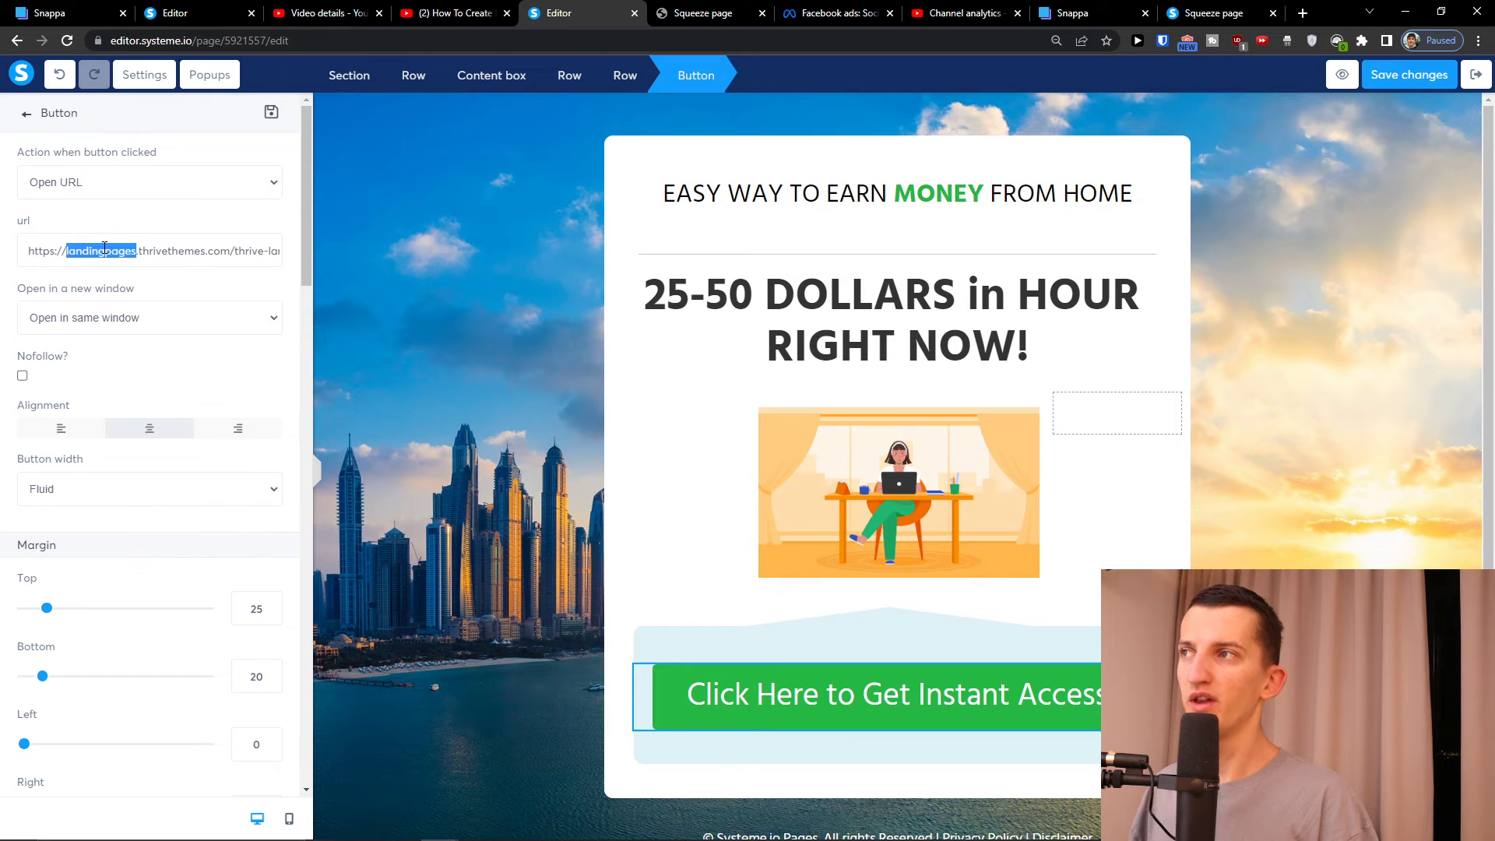
{"action": "key", "text": "ctrl+v"}
{"action": "left_click", "coordinate": [86, 325]}
{"action": "left_click", "coordinate": [90, 357]}
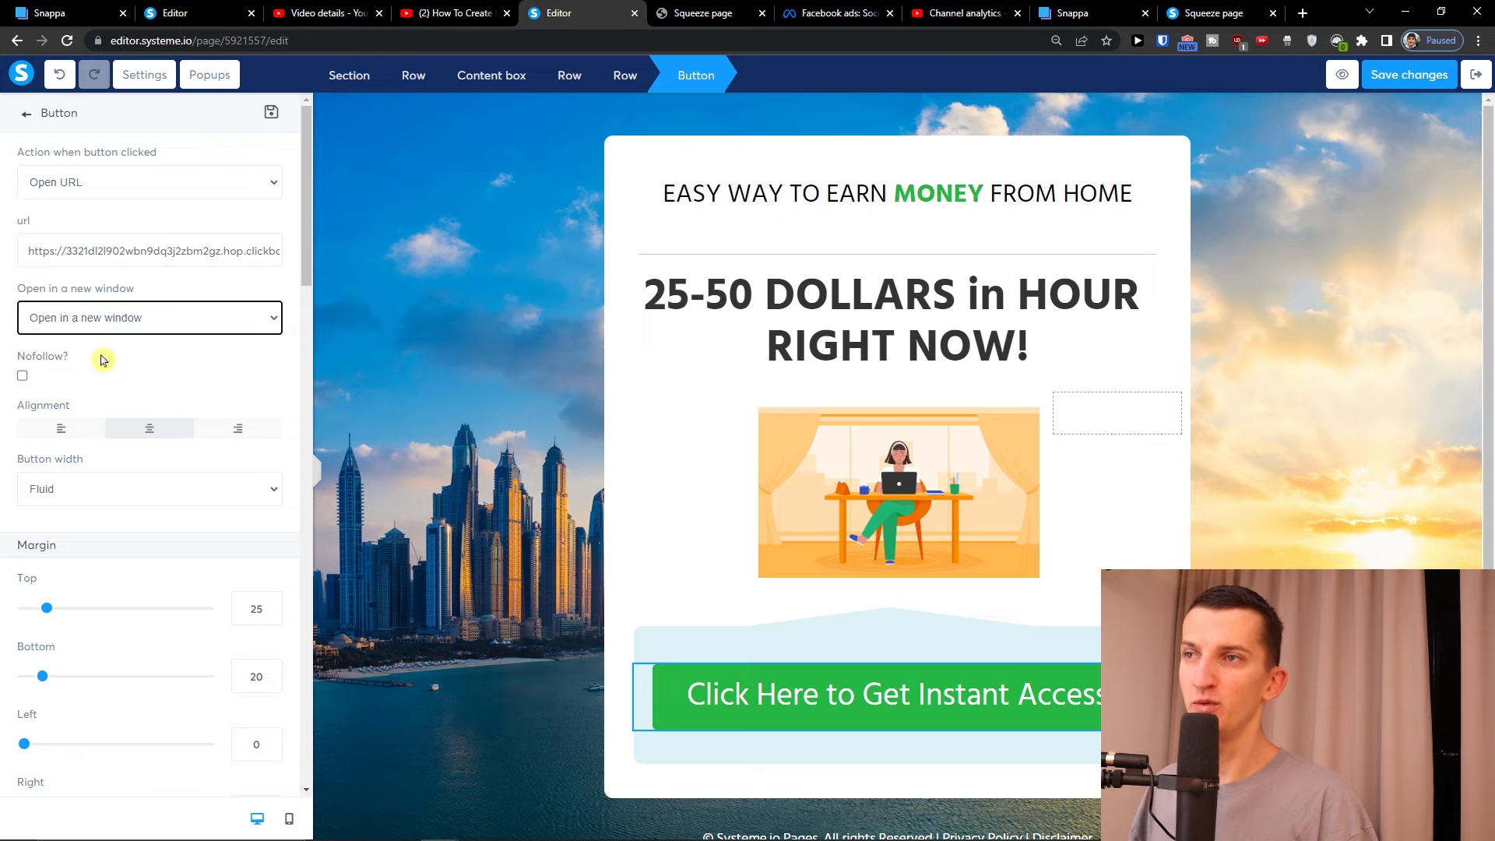
{"action": "left_click", "coordinate": [517, 403]}
{"action": "left_click", "coordinate": [1405, 84]}
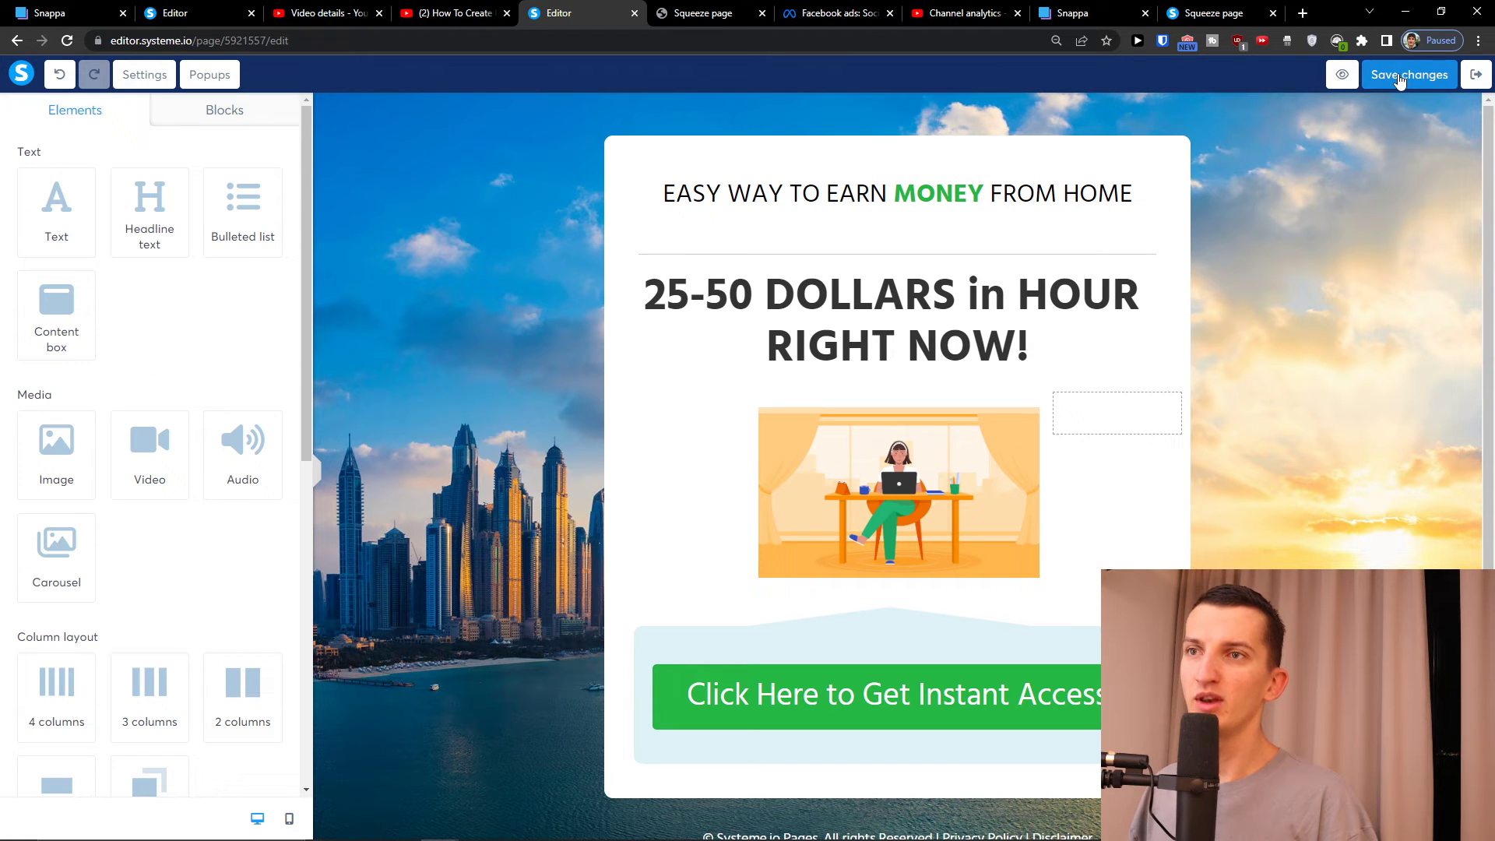
View the Page settings' Background and SEO sections, then preview the squeeze page
{"action": "left_click", "coordinate": [1326, 277]}
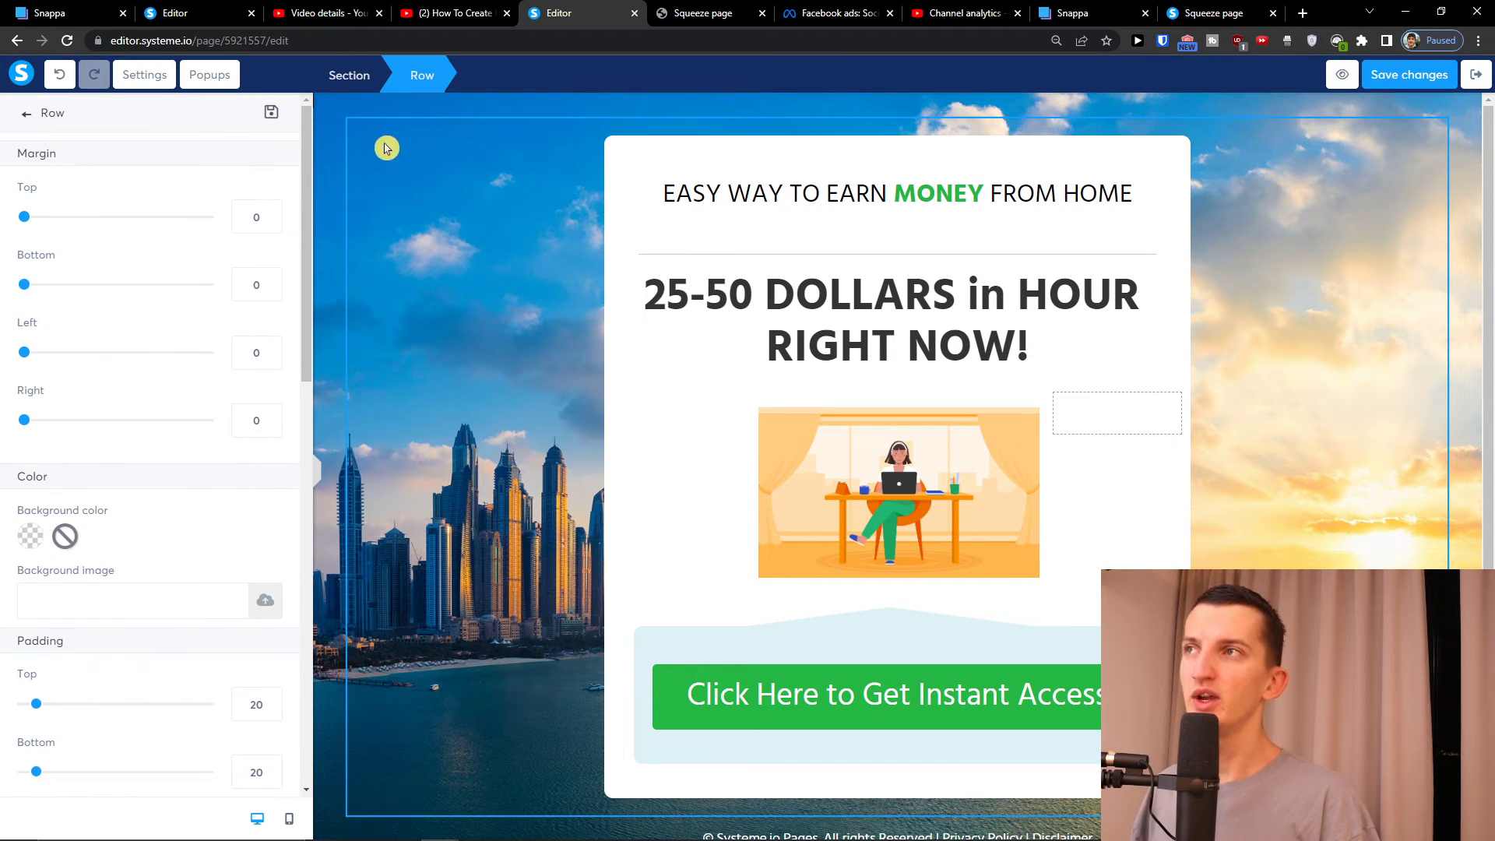
{"action": "left_click", "coordinate": [357, 148]}
{"action": "left_click", "coordinate": [323, 147]}
{"action": "scroll", "coordinate": [191, 247], "scroll_direction": "down", "scroll_amount": 10}
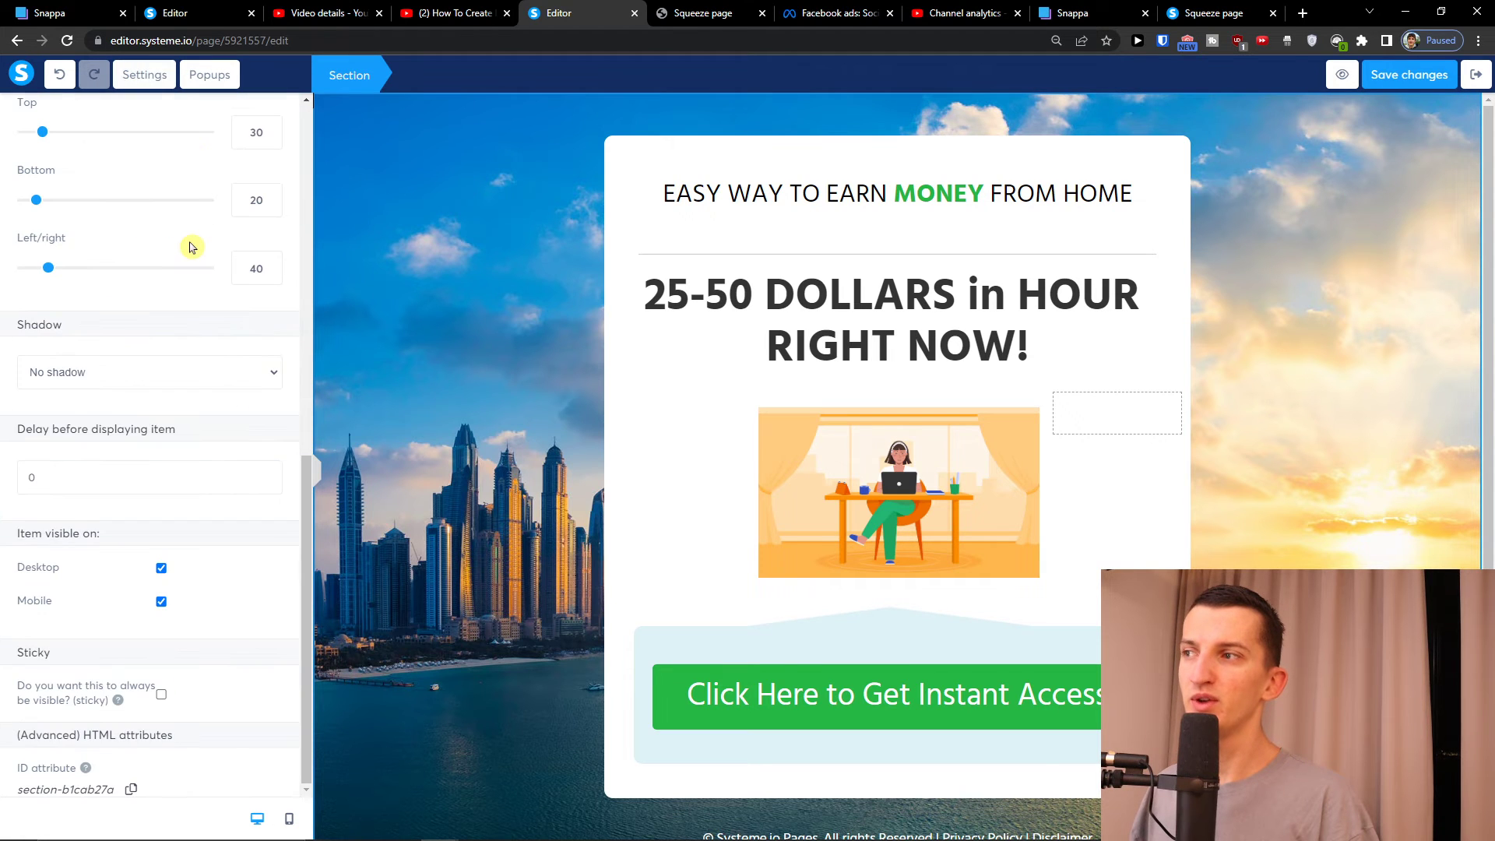
{"action": "left_click", "coordinate": [146, 75]}
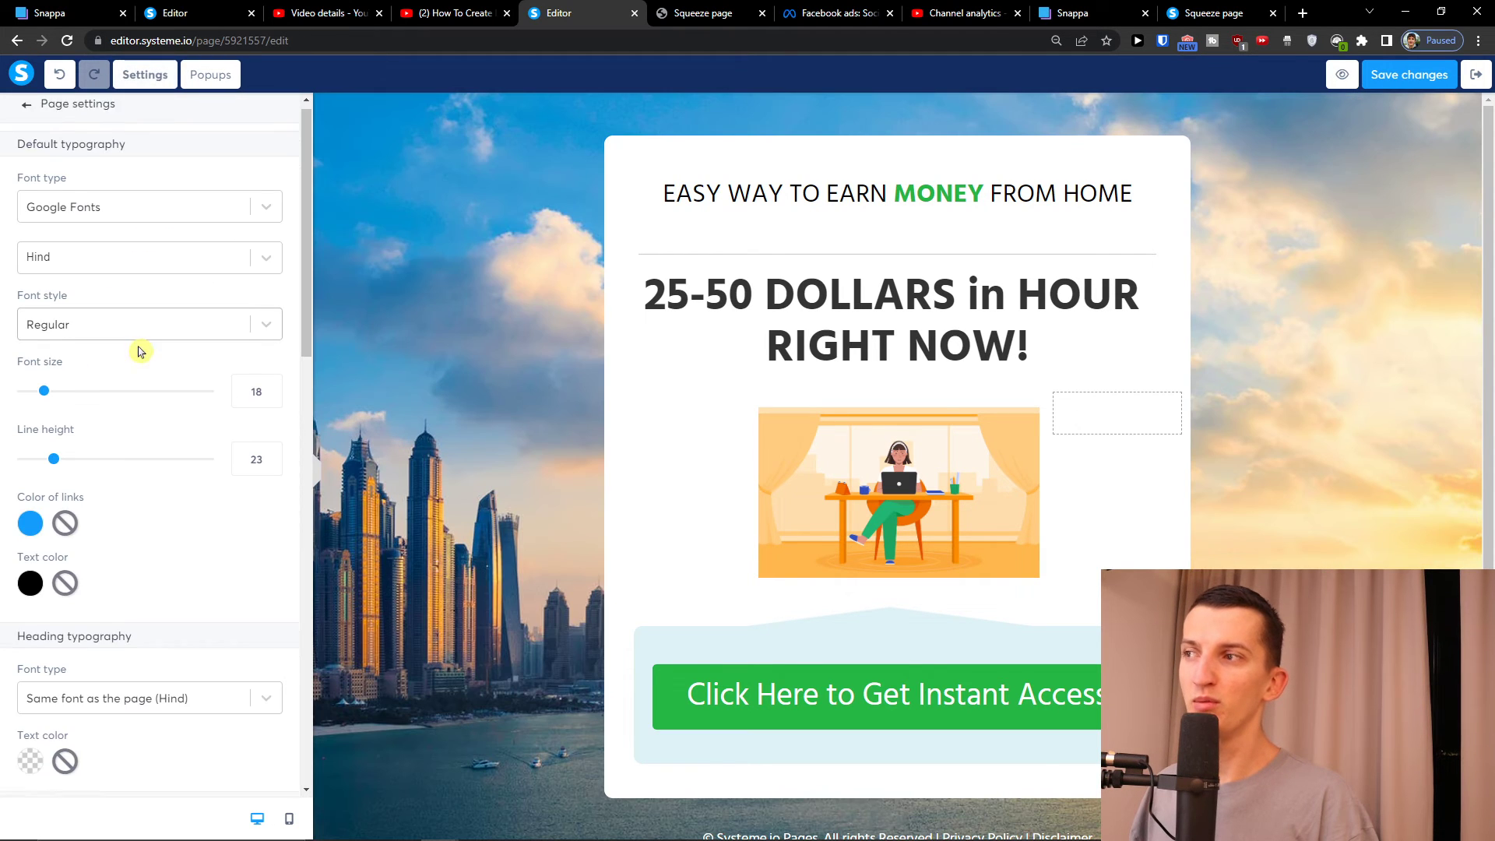
{"action": "scroll", "coordinate": [139, 352], "scroll_direction": "down", "scroll_amount": 5}
{"action": "scroll", "coordinate": [139, 352], "scroll_direction": "down", "scroll_amount": 4}
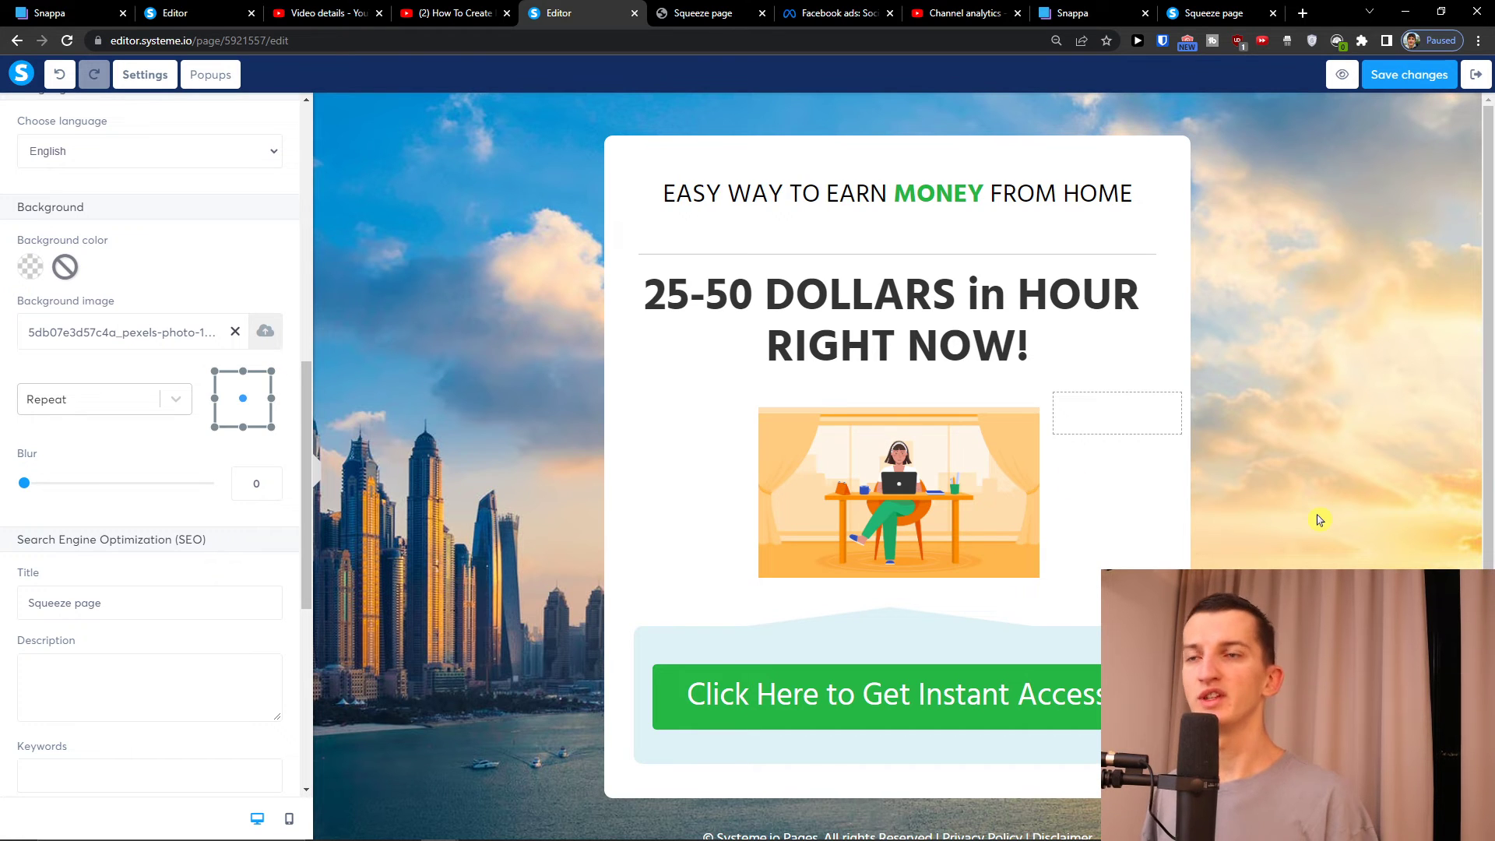
{"action": "mouse_move", "coordinate": [873, 838]}
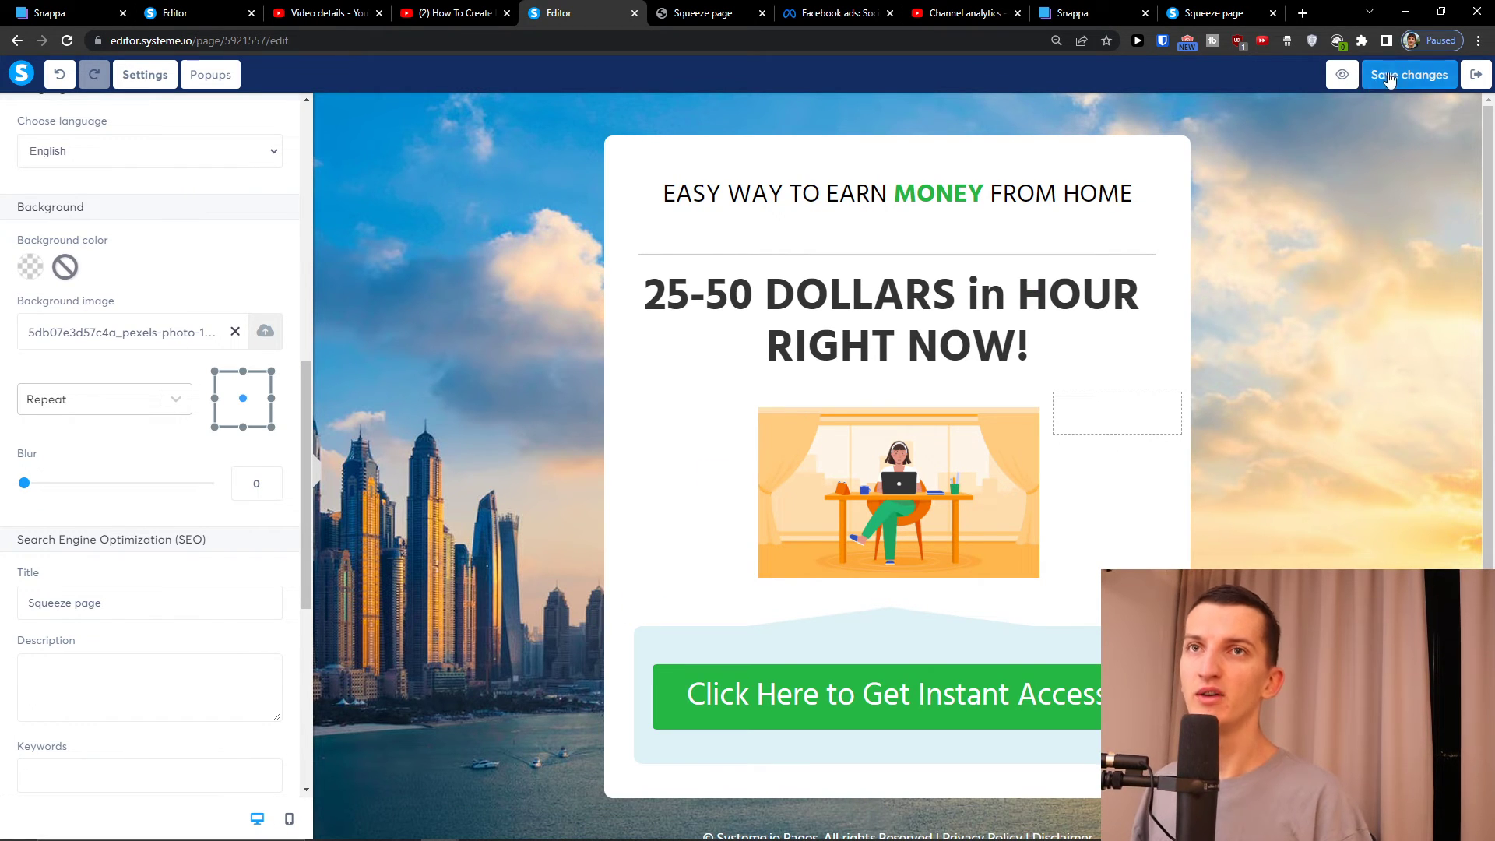
{"action": "left_click", "coordinate": [1342, 76]}
{"action": "scroll", "coordinate": [950, 282], "scroll_direction": "down", "scroll_amount": 1}
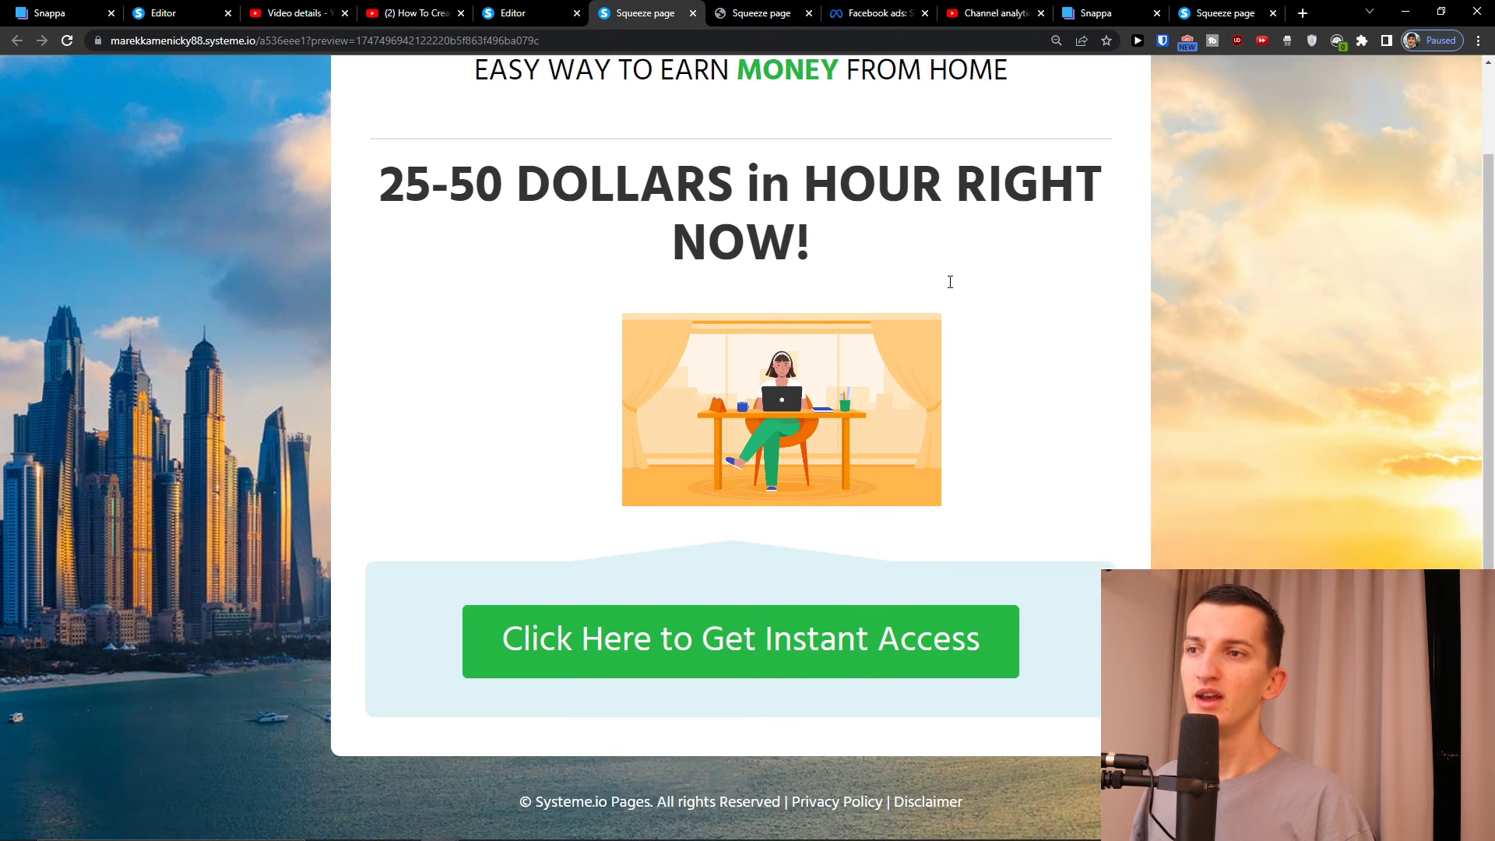
{"action": "scroll", "coordinate": [950, 282], "scroll_direction": "up", "scroll_amount": 1}
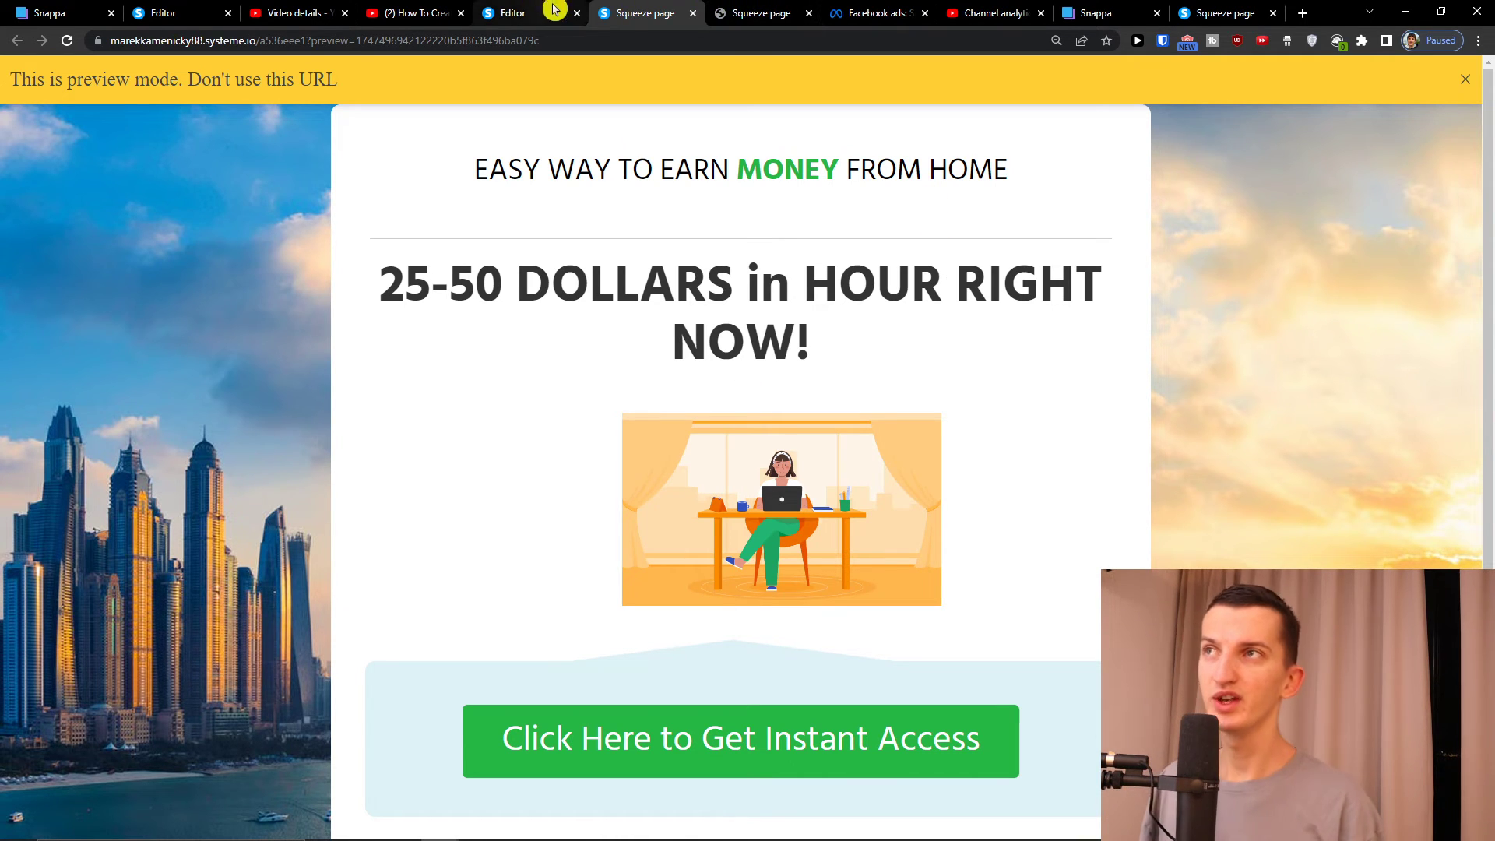
{"action": "left_click", "coordinate": [735, 751]}
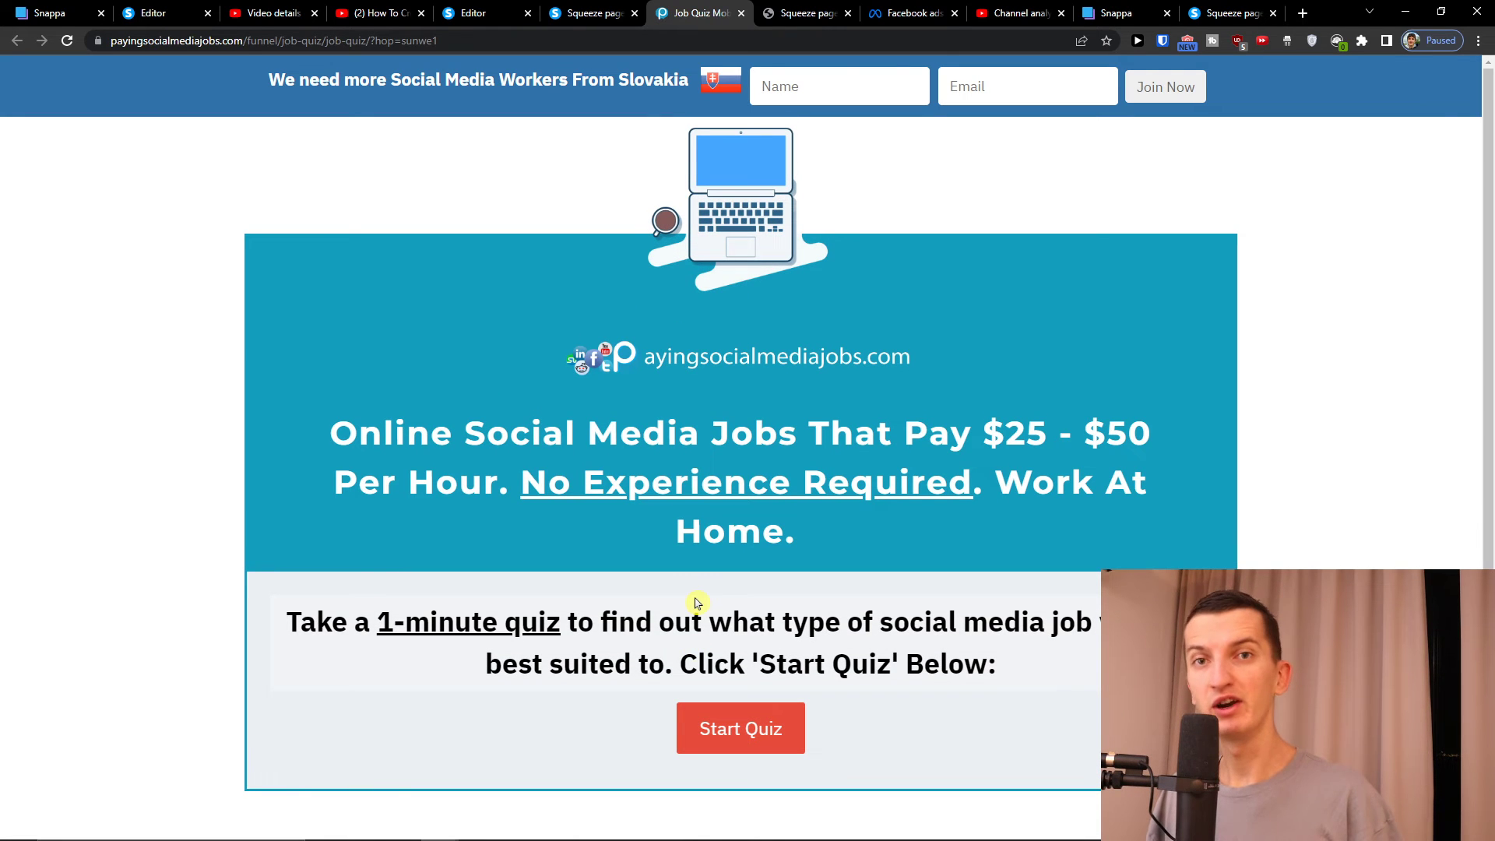
{"action": "left_click", "coordinate": [494, 11]}
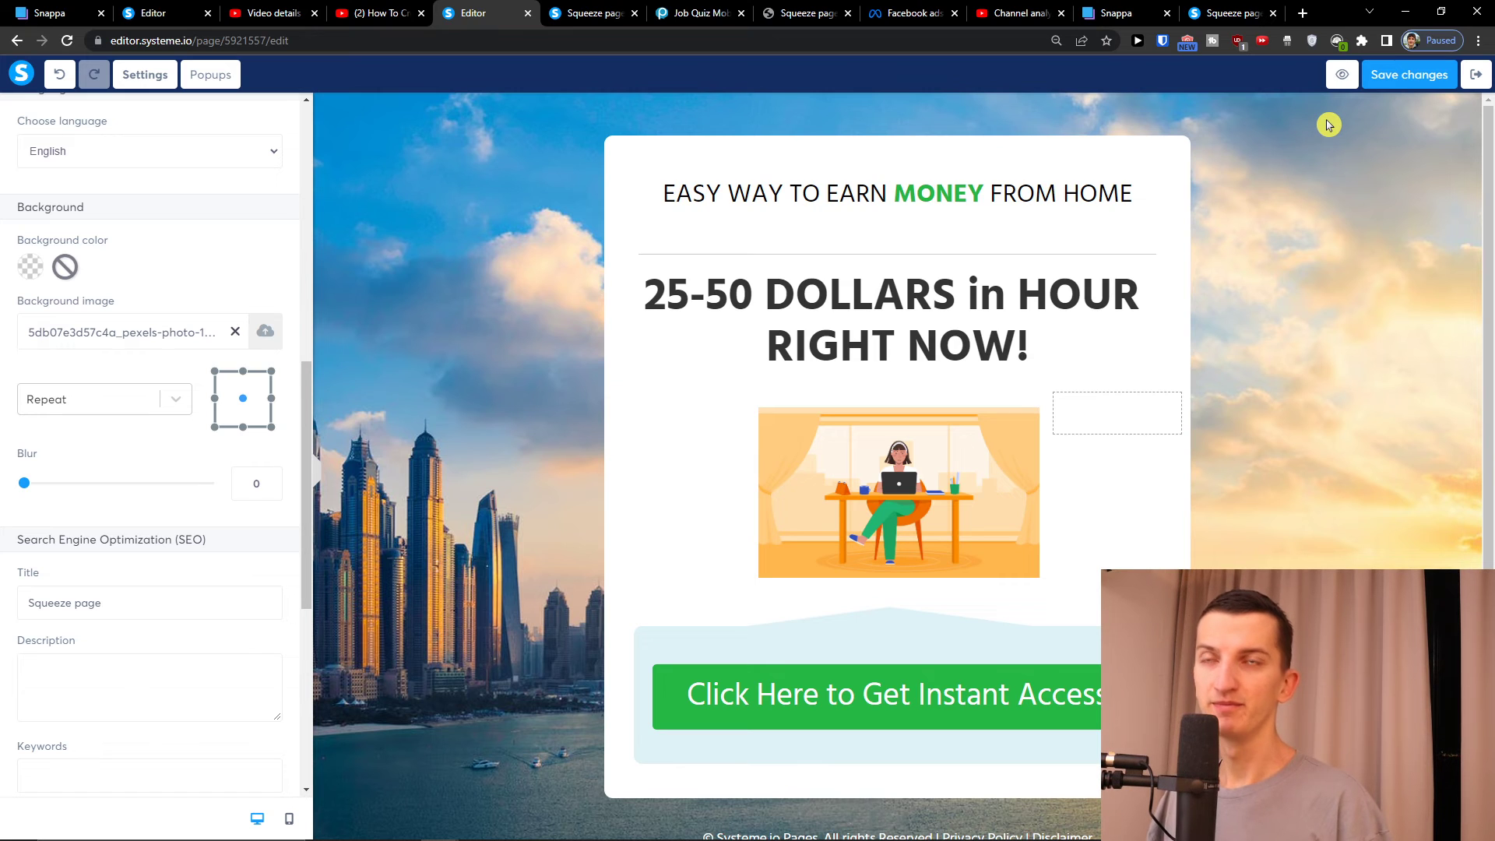
Load the squeeze page's copied live URL in another tab, then return to its Automation rules
{"action": "left_click", "coordinate": [1475, 74]}
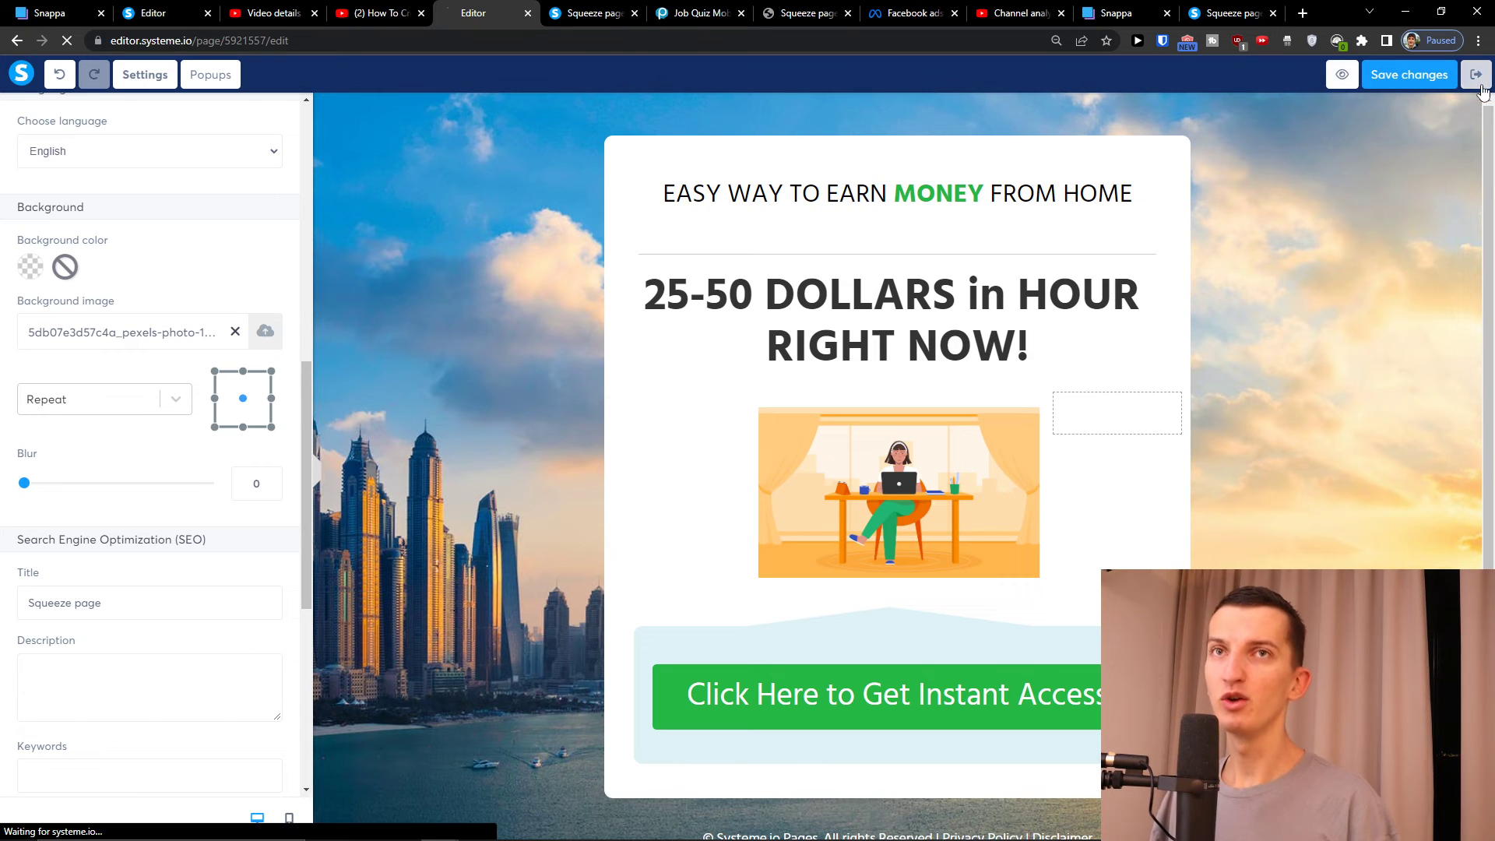
{"action": "left_click", "coordinate": [1228, 414]}
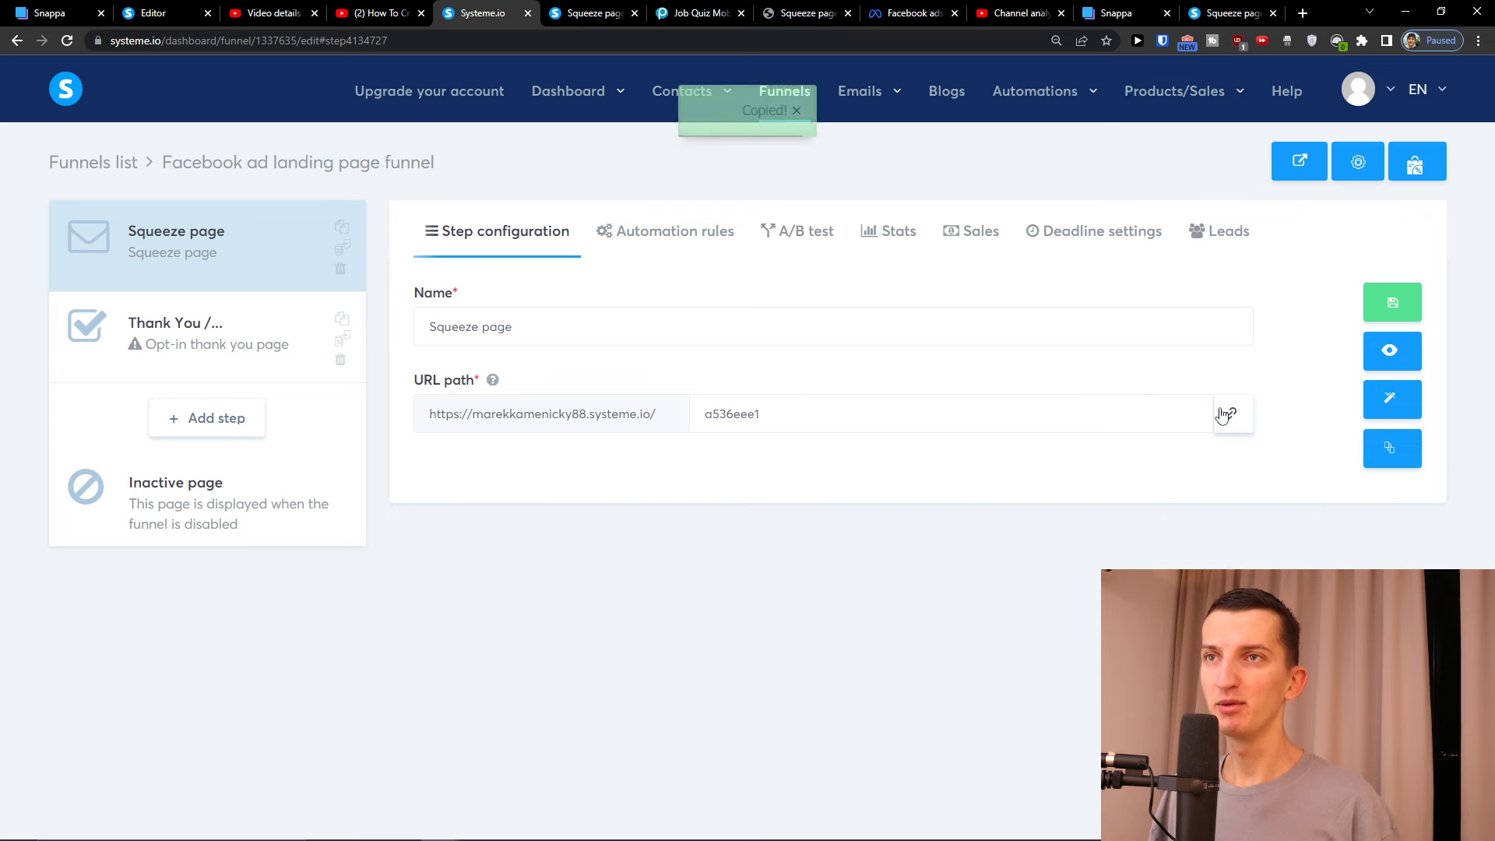
{"action": "left_click", "coordinate": [722, 13]}
{"action": "left_click", "coordinate": [722, 37]}
{"action": "key", "text": "ctrl+v"}
{"action": "key", "text": "Return"}
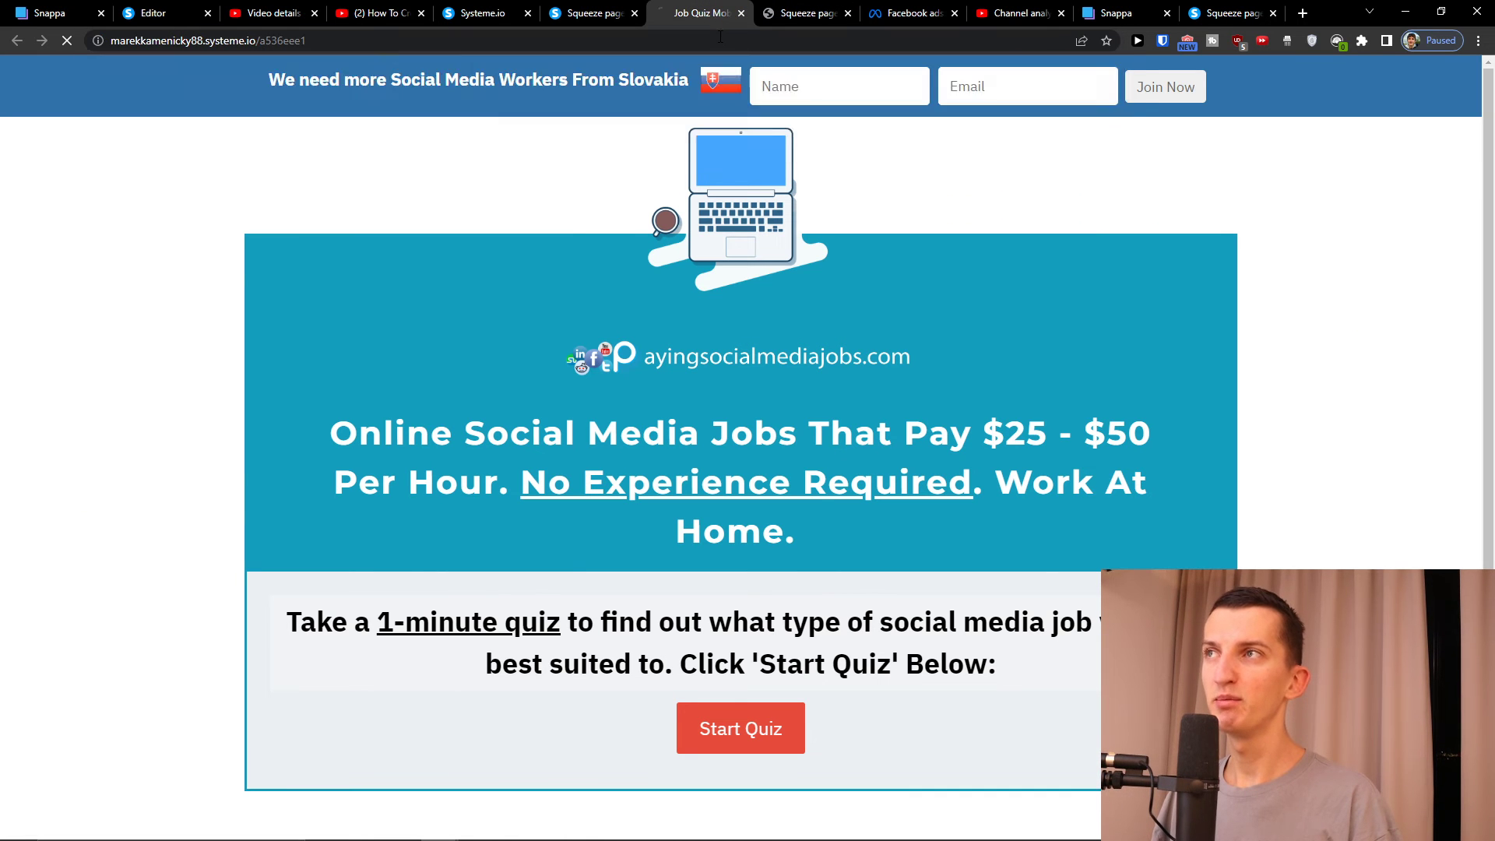
{"action": "scroll", "coordinate": [811, 385], "scroll_direction": "up", "scroll_amount": 2}
{"action": "scroll", "coordinate": [808, 384], "scroll_direction": "down", "scroll_amount": 2}
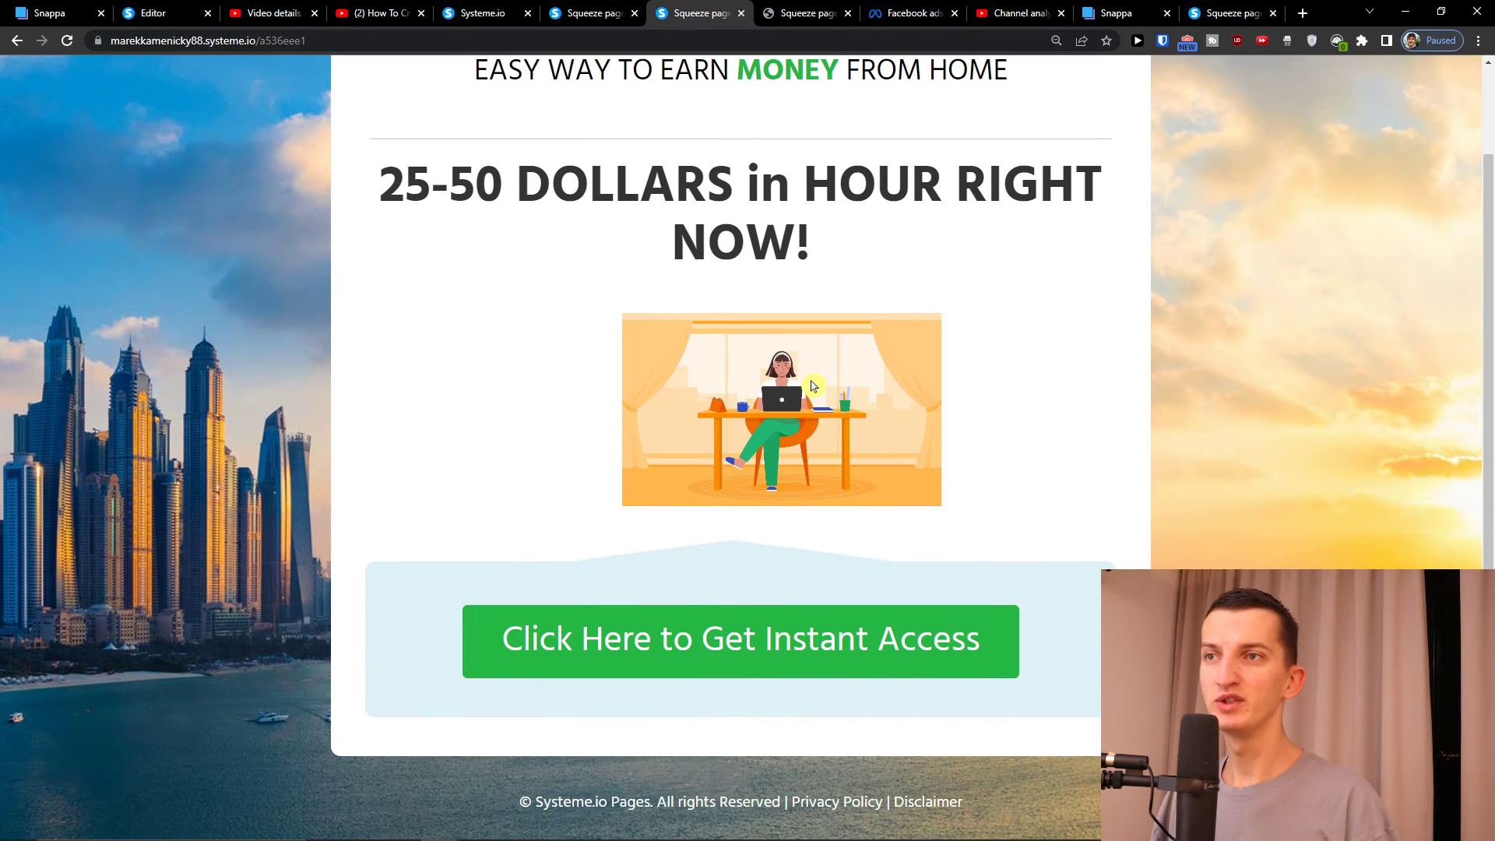
{"action": "scroll", "coordinate": [808, 384], "scroll_direction": "up", "scroll_amount": 2}
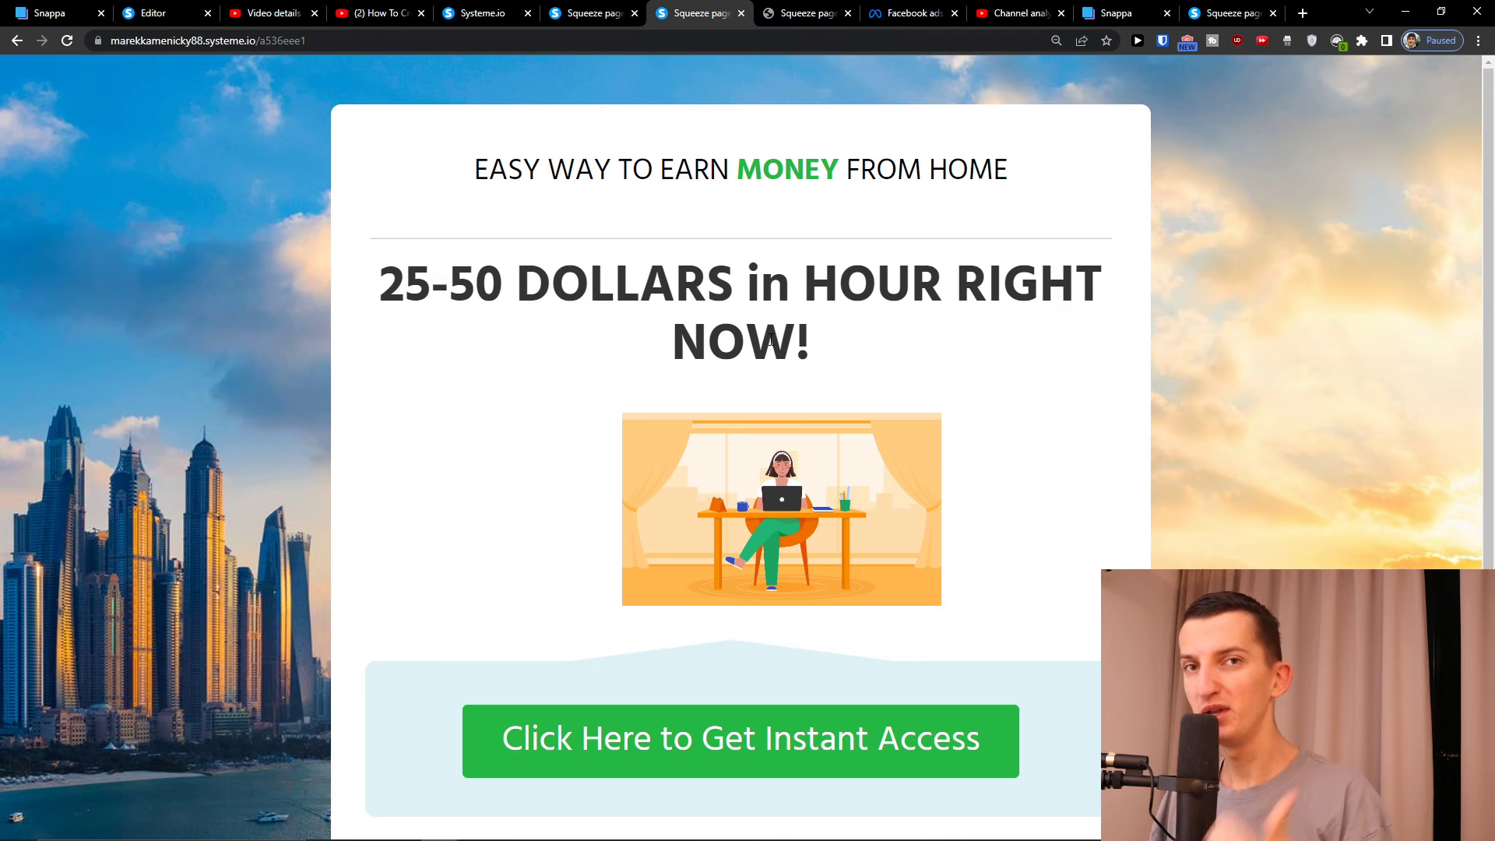
{"action": "left_click", "coordinate": [493, 6]}
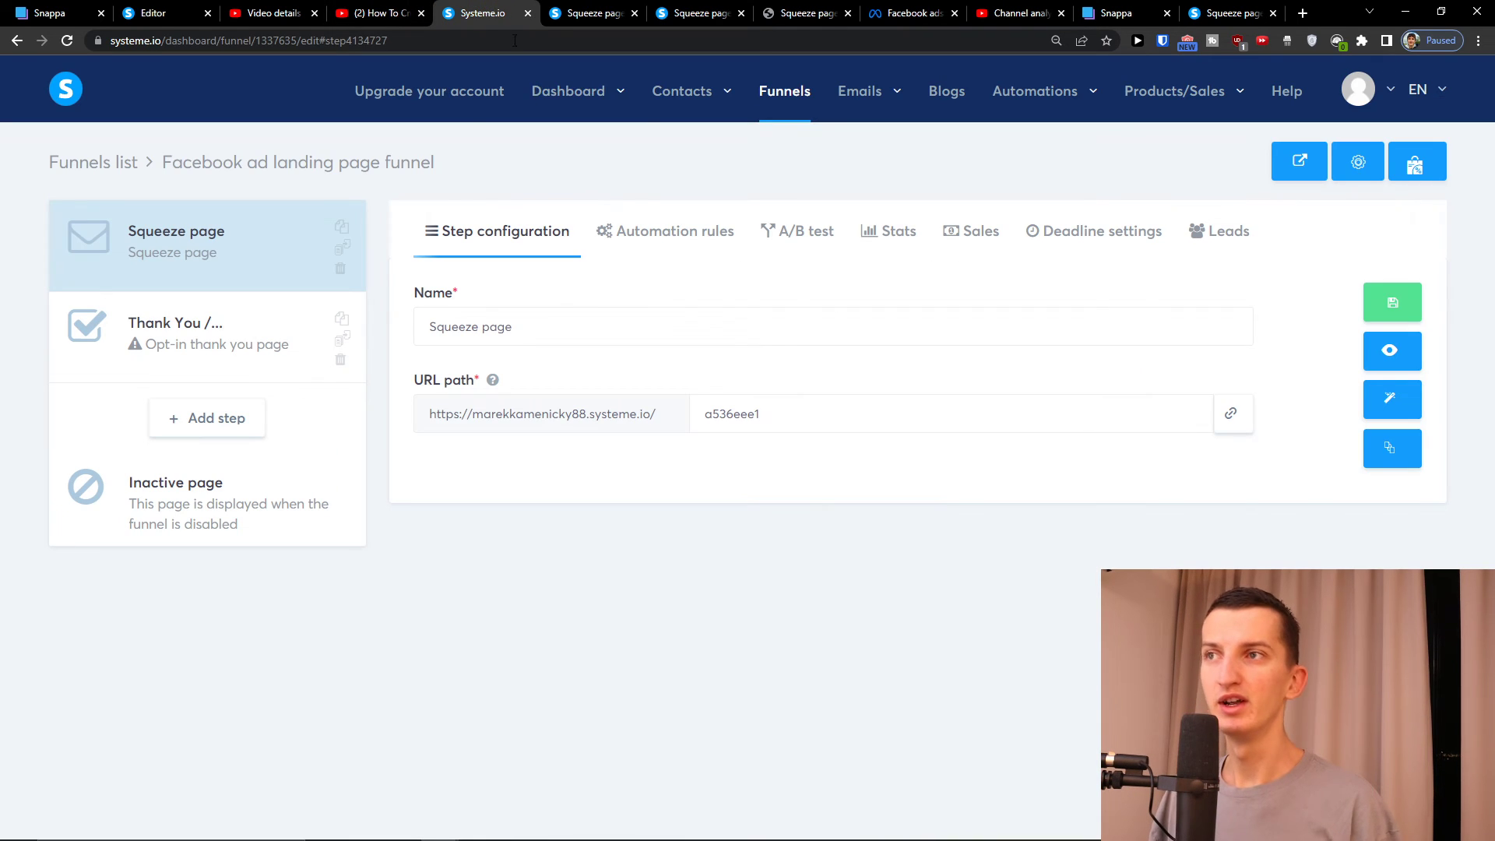
{"action": "left_click", "coordinate": [659, 232]}
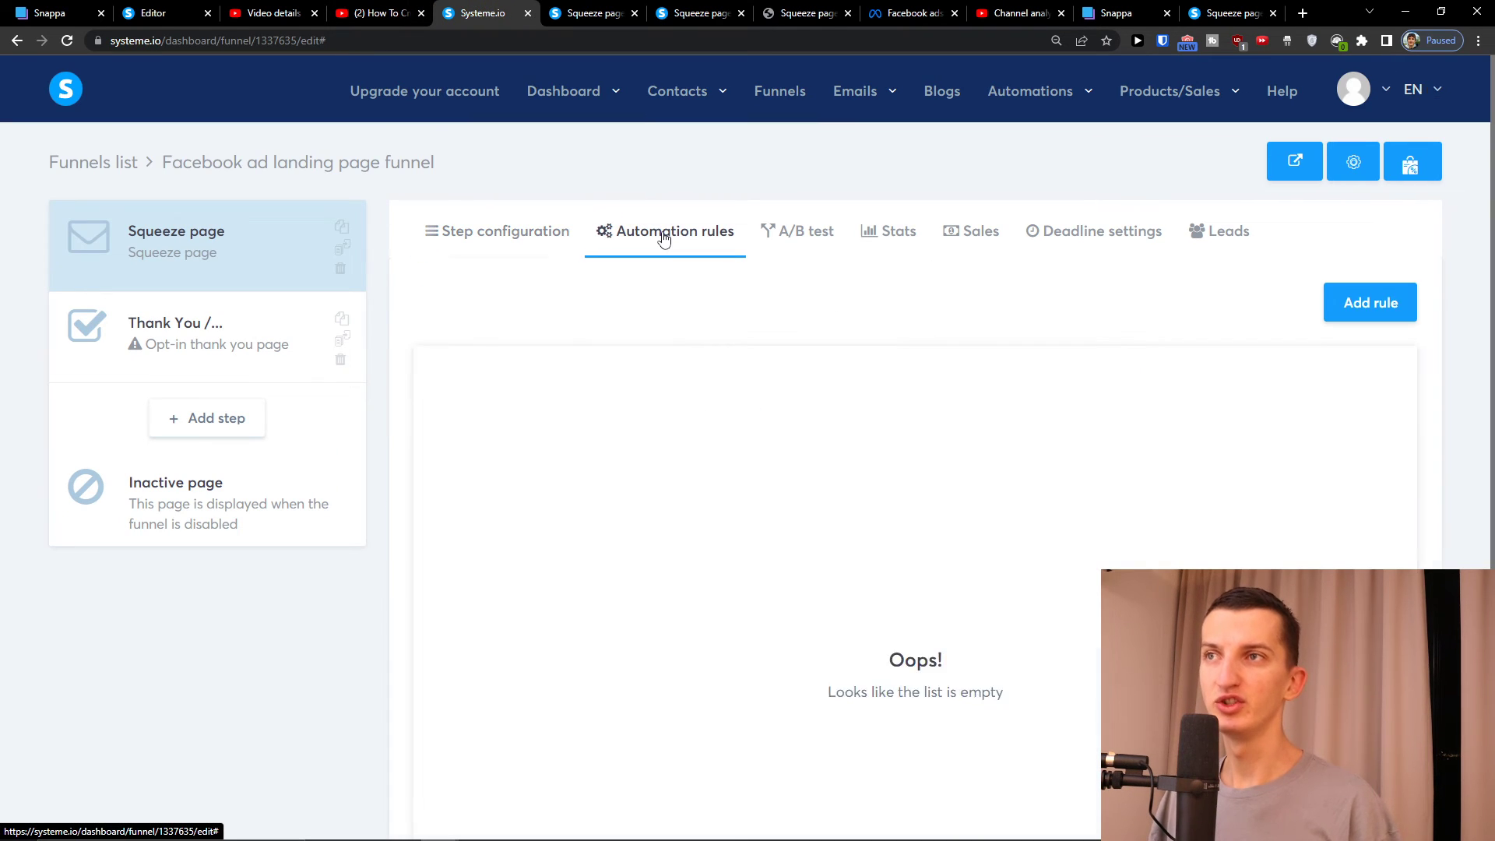
Add a trial Page visited automation rule, look at its actions, then delete it
{"action": "left_click", "coordinate": [1339, 302]}
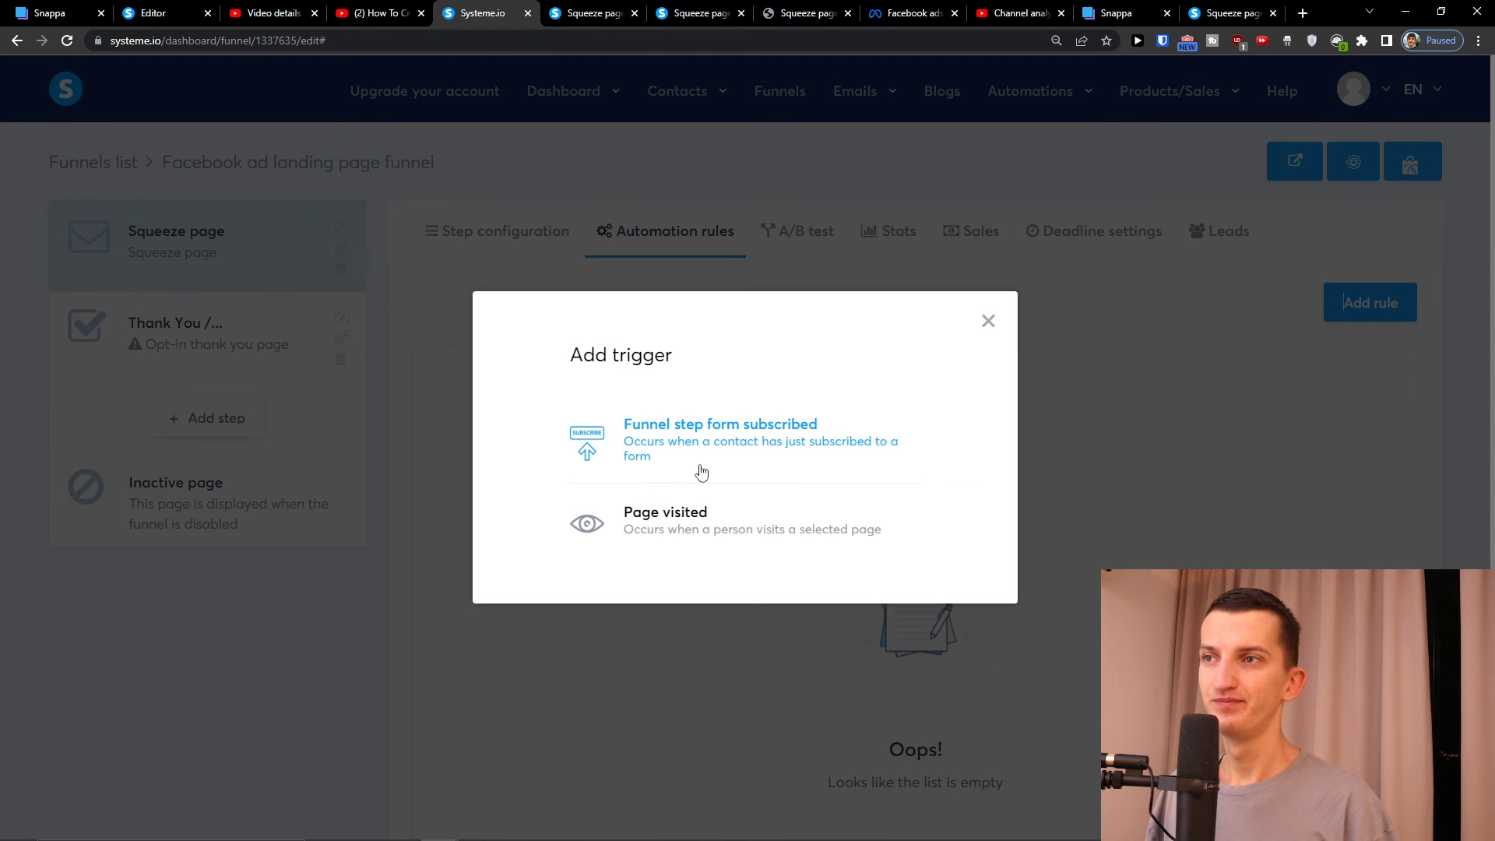
{"action": "left_click", "coordinate": [742, 520]}
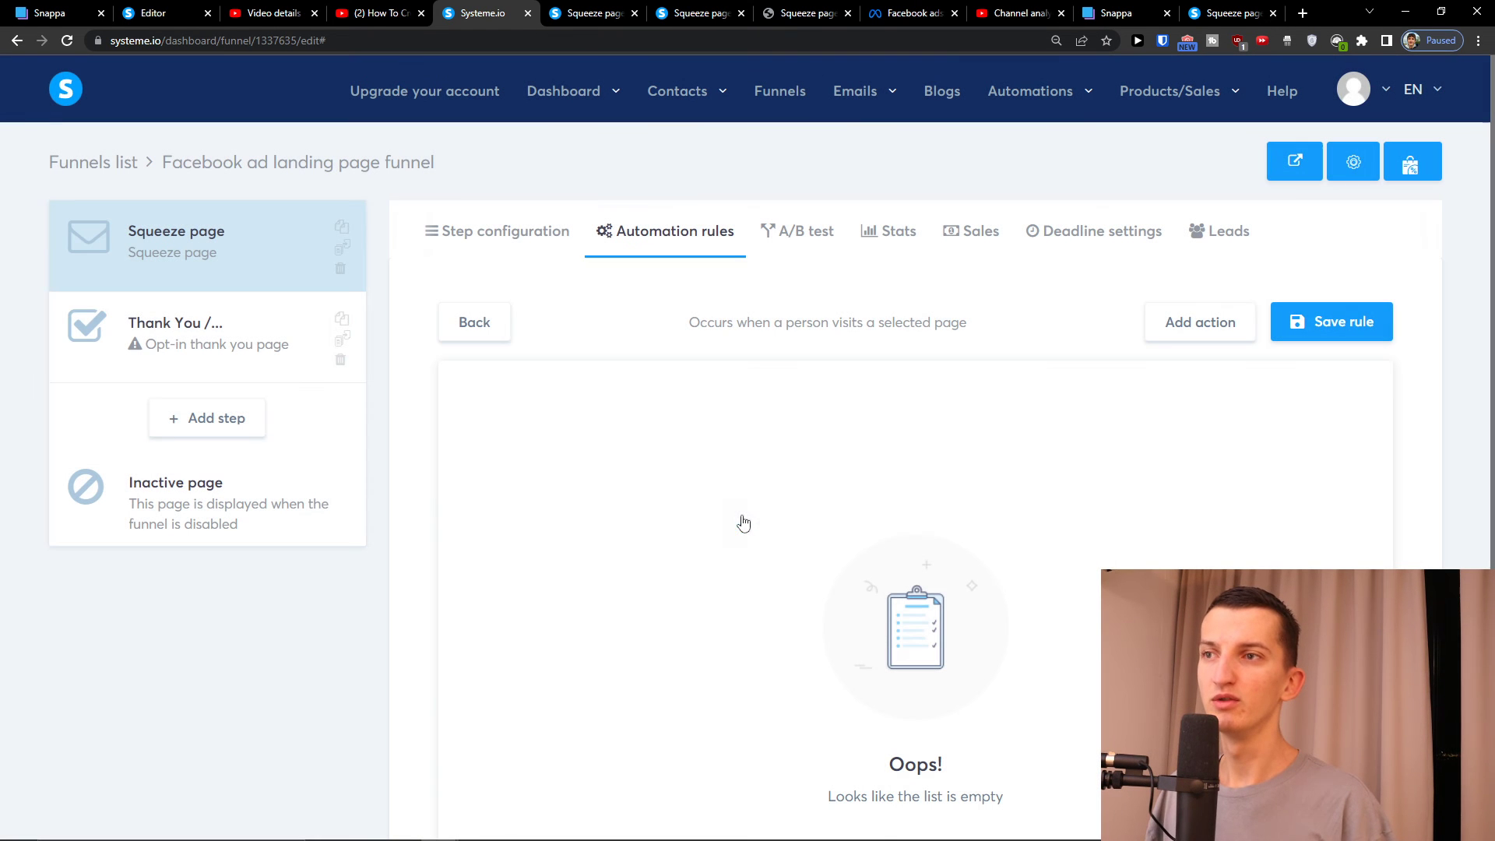
{"action": "left_click", "coordinate": [1225, 319]}
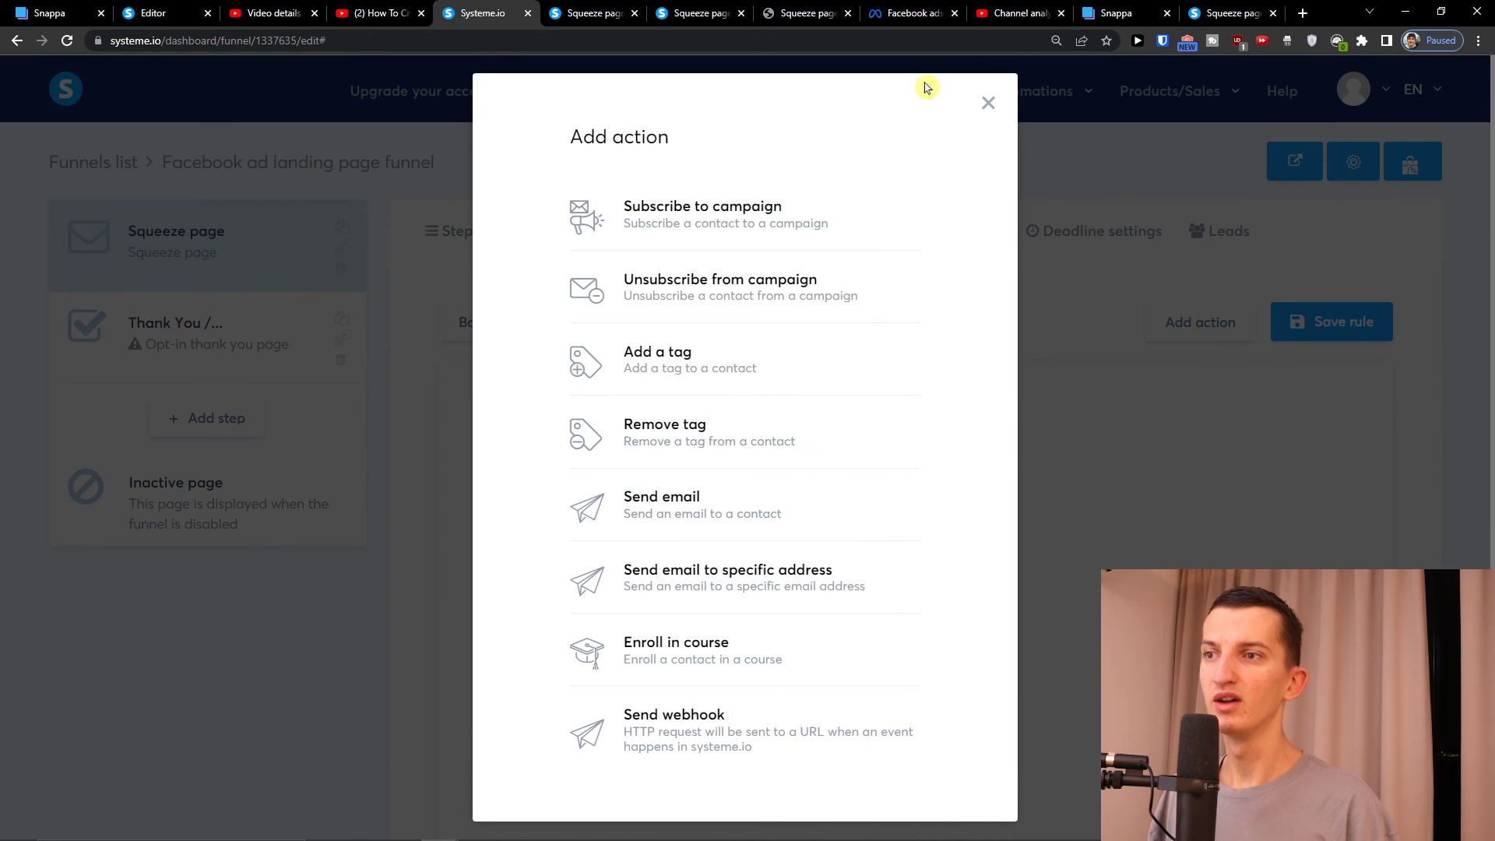
{"action": "left_click", "coordinate": [989, 107]}
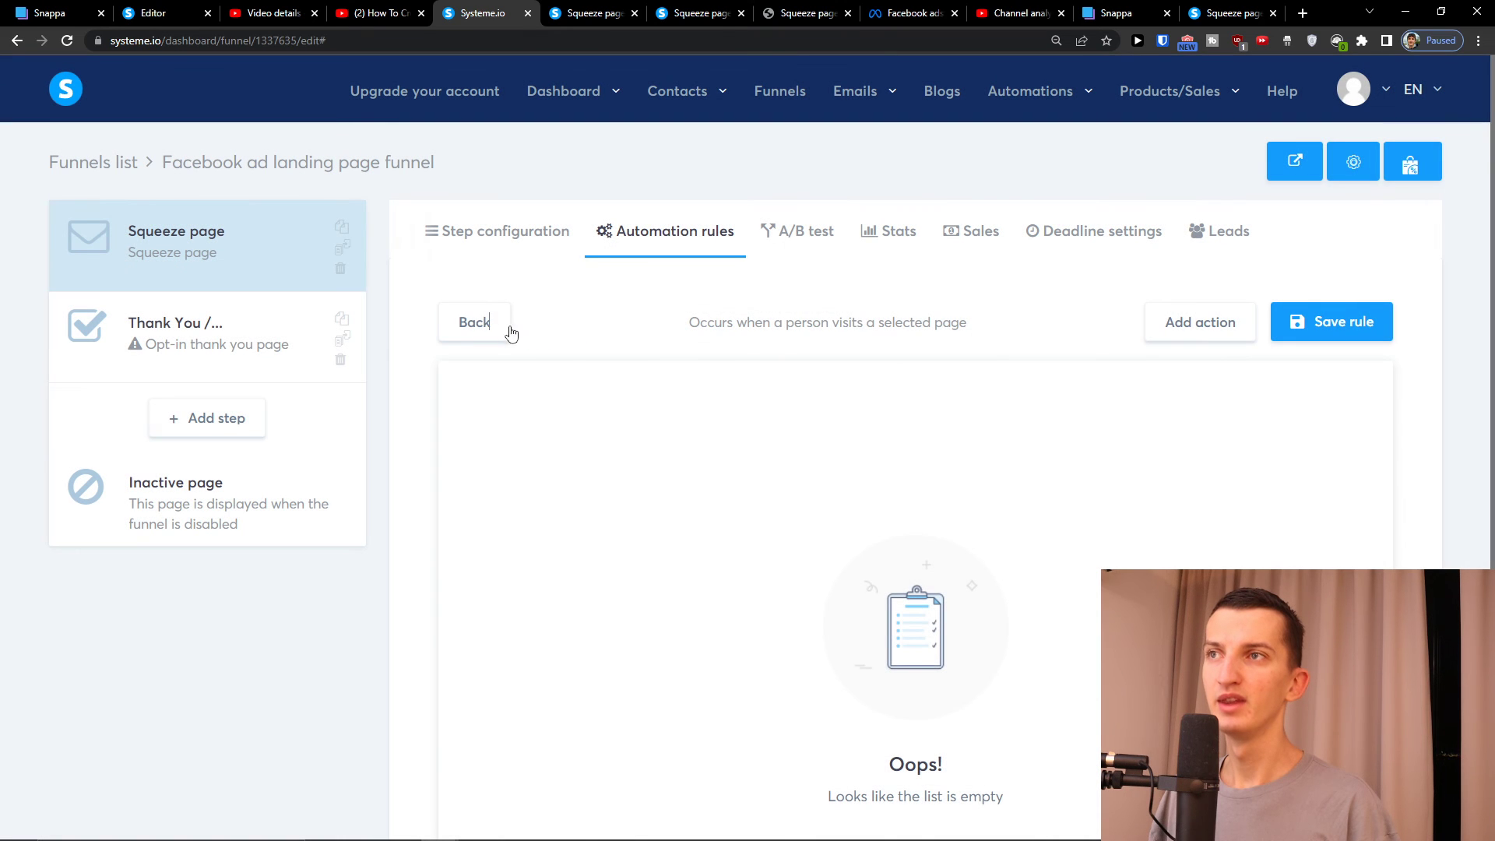
{"action": "left_click", "coordinate": [507, 330]}
{"action": "left_click", "coordinate": [1383, 381]}
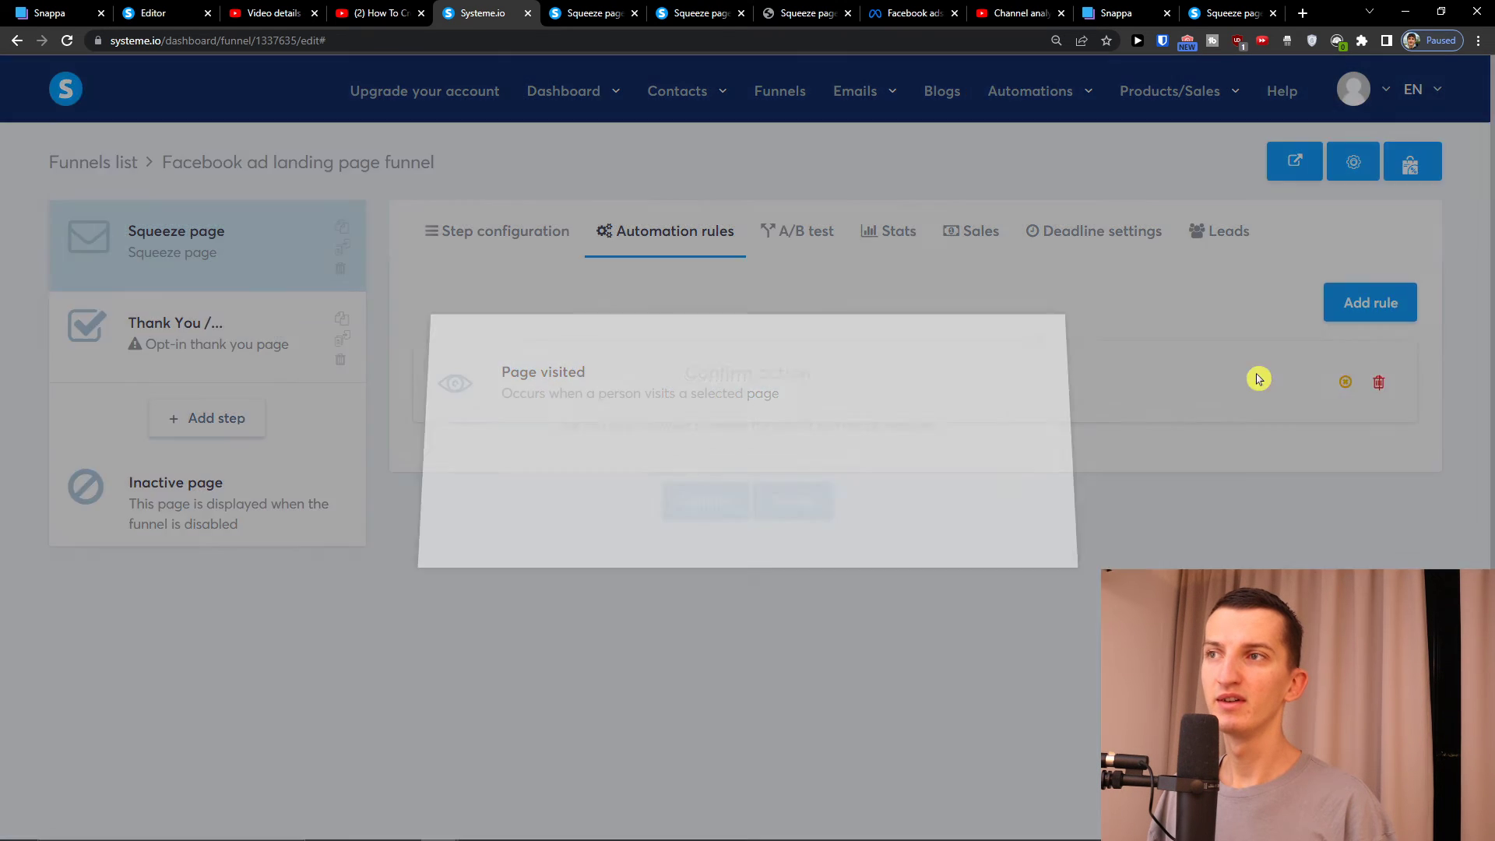
{"action": "left_click", "coordinate": [723, 511]}
Start a Funnel step form subscribed rule and add, then remove, a Subscribe to campaign action
{"action": "left_click", "coordinate": [1325, 302]}
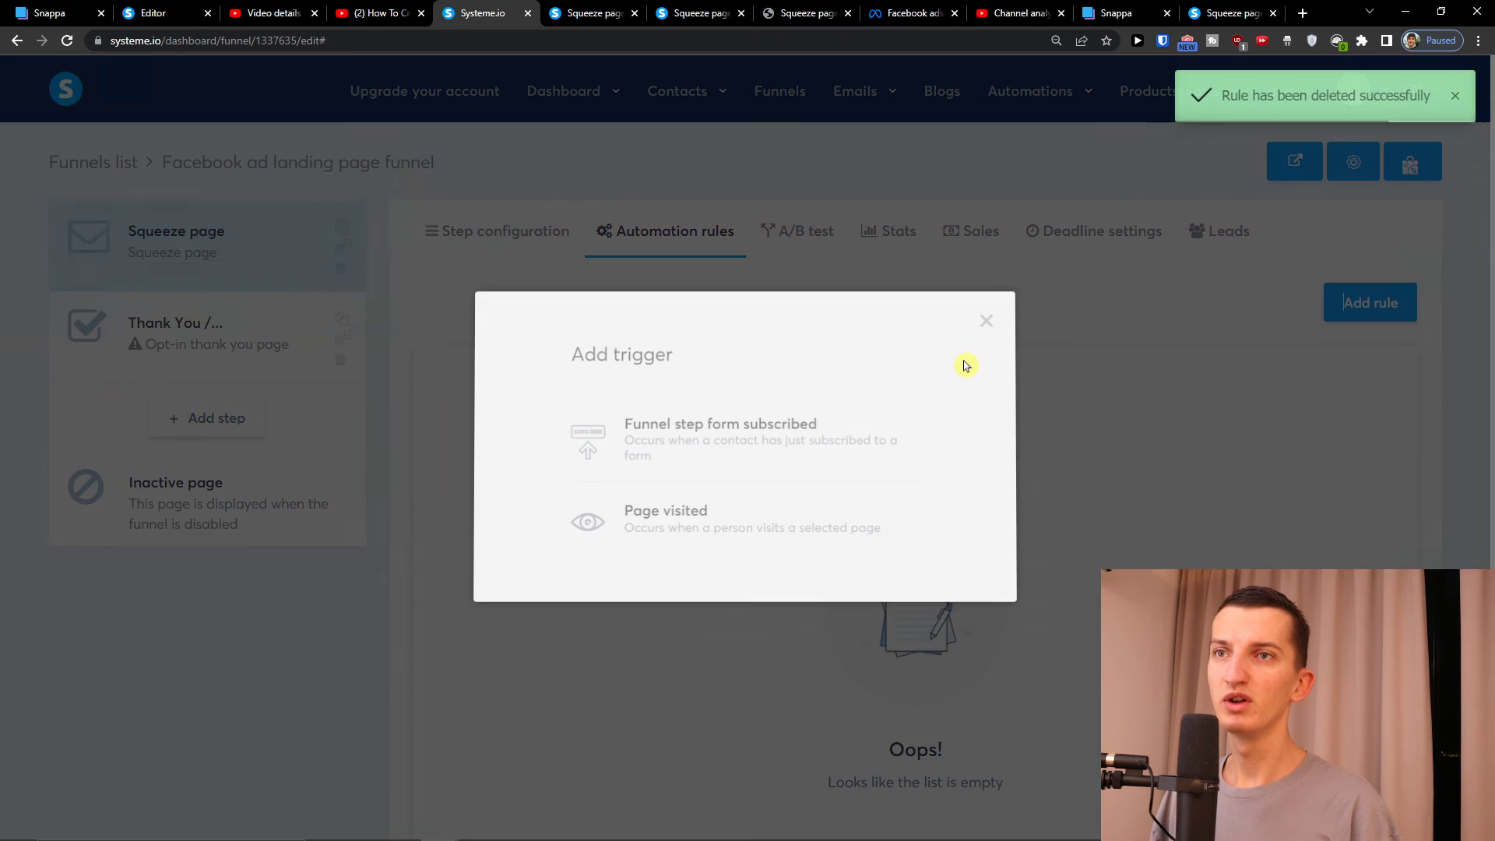
{"action": "left_click", "coordinate": [693, 466]}
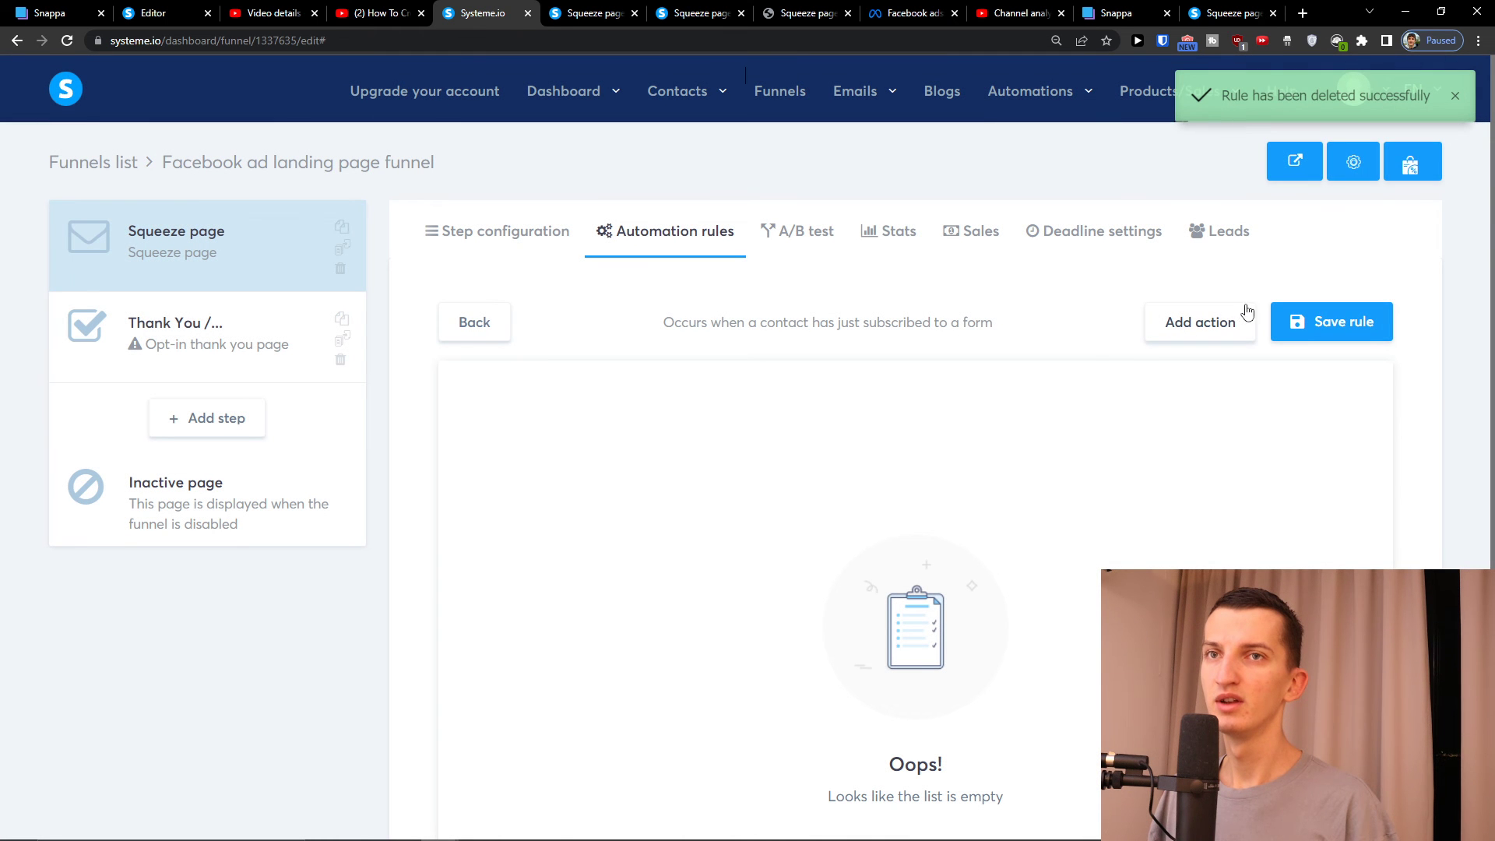
{"action": "left_click", "coordinate": [1205, 321]}
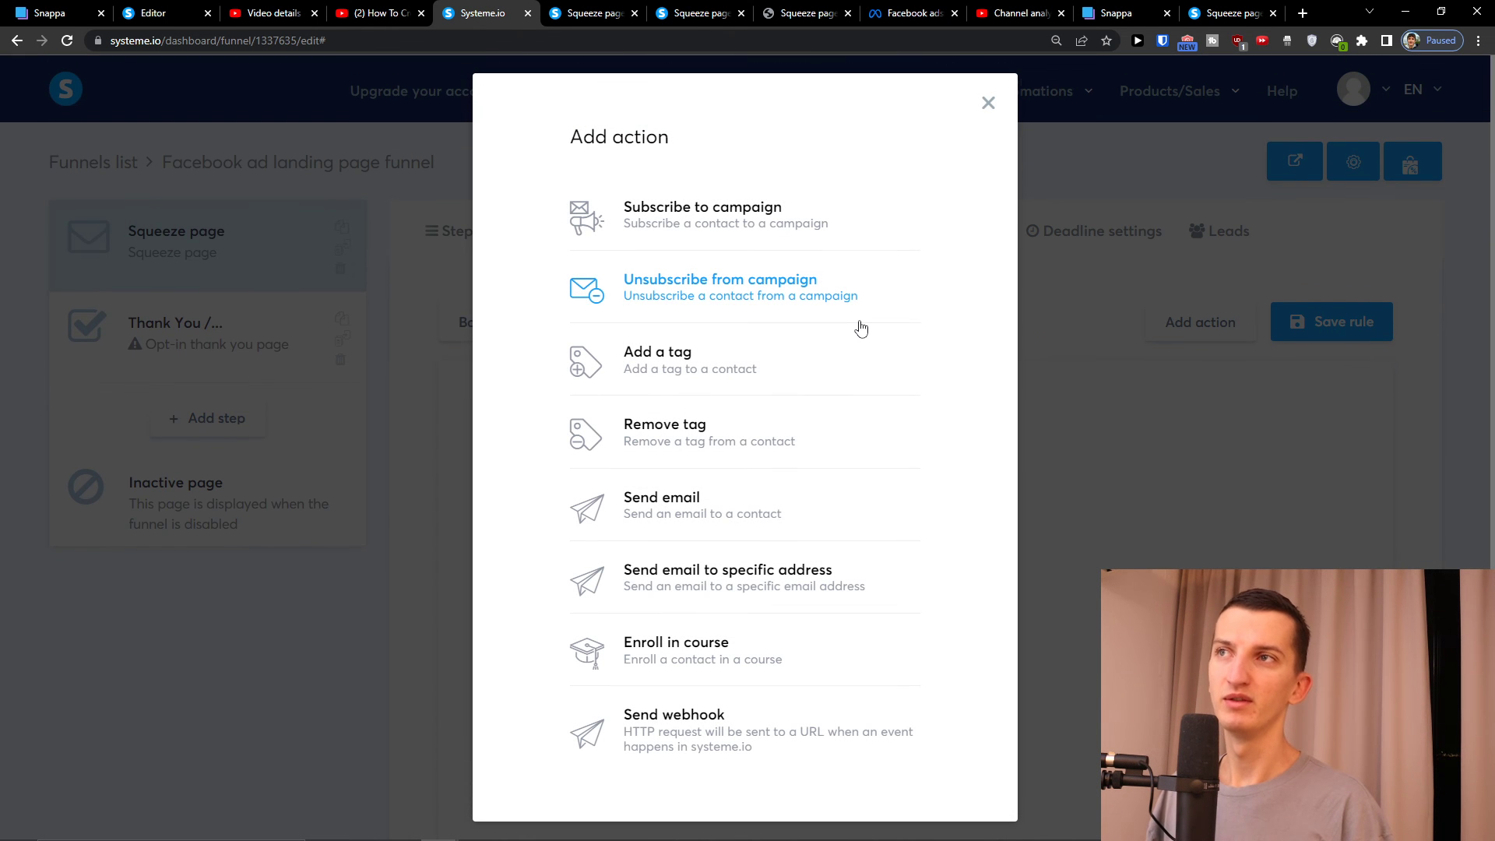
{"action": "left_click", "coordinate": [769, 233]}
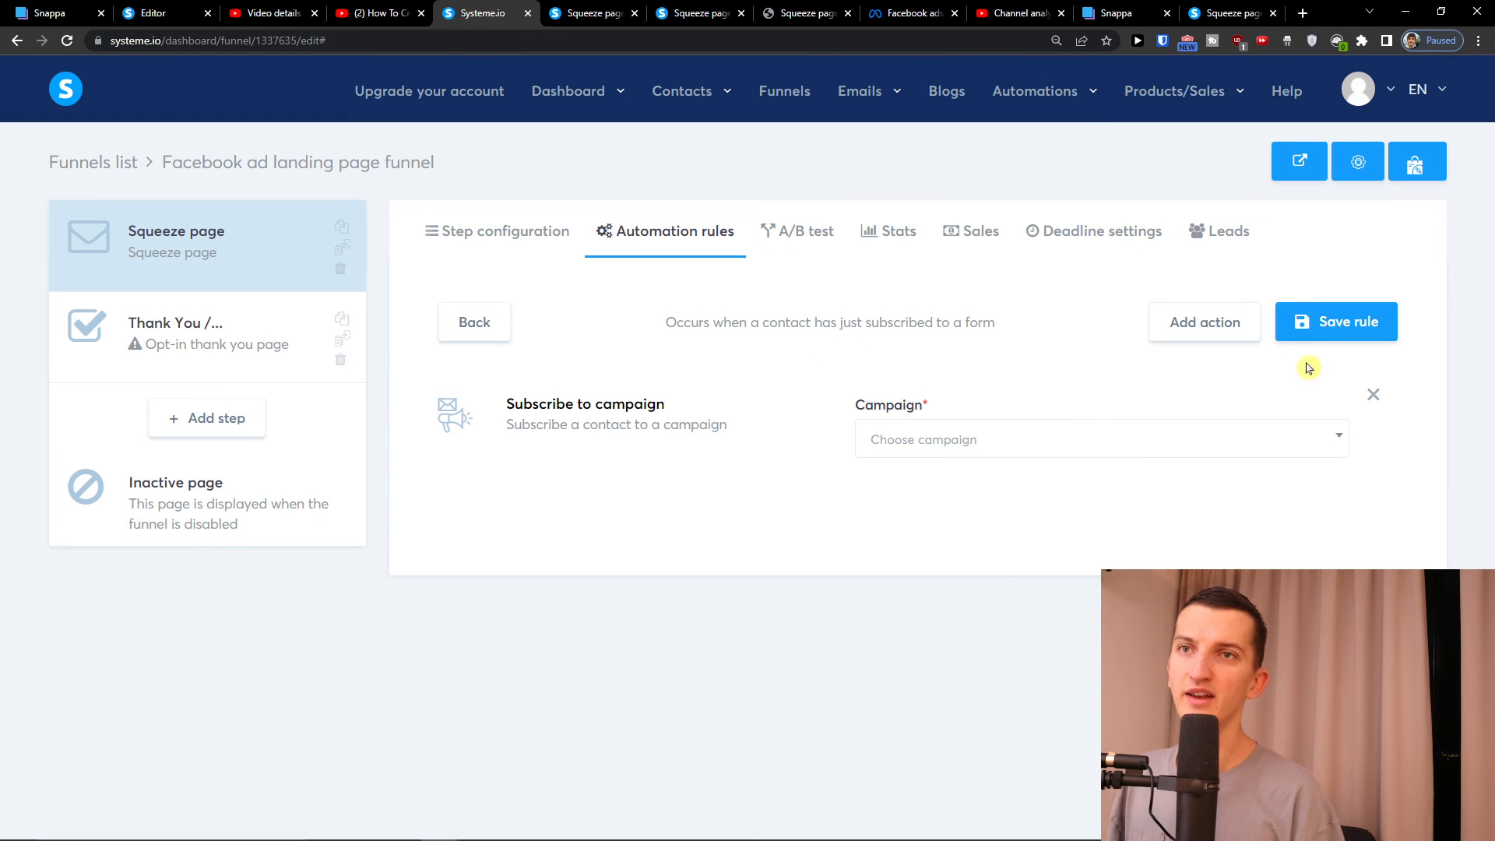
{"action": "left_click", "coordinate": [1374, 394]}
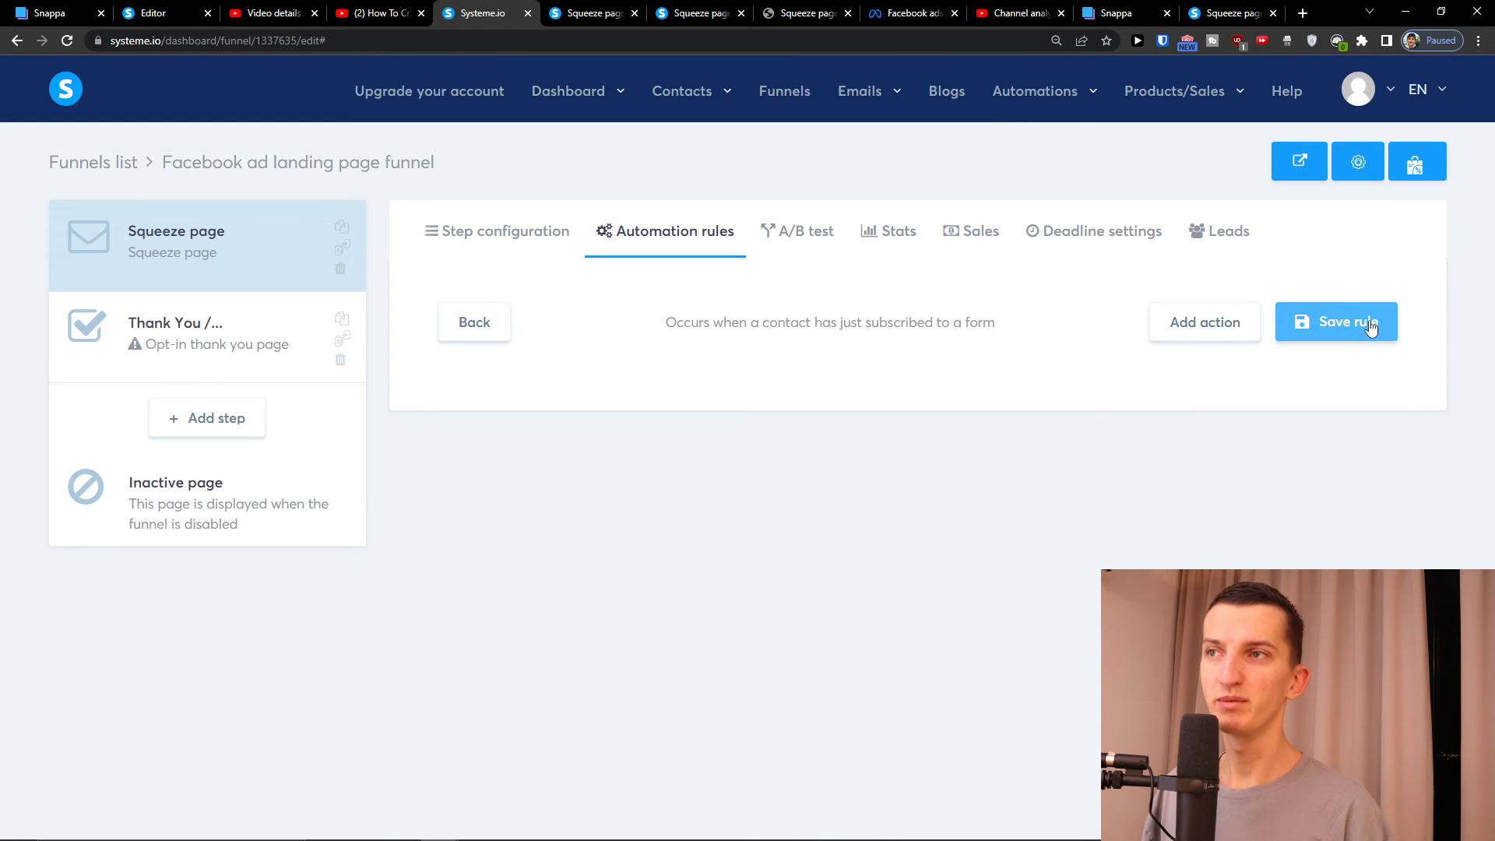
Leave the rule without any action and go to the squeeze page's A/B test settings
{"action": "left_click", "coordinate": [1248, 320]}
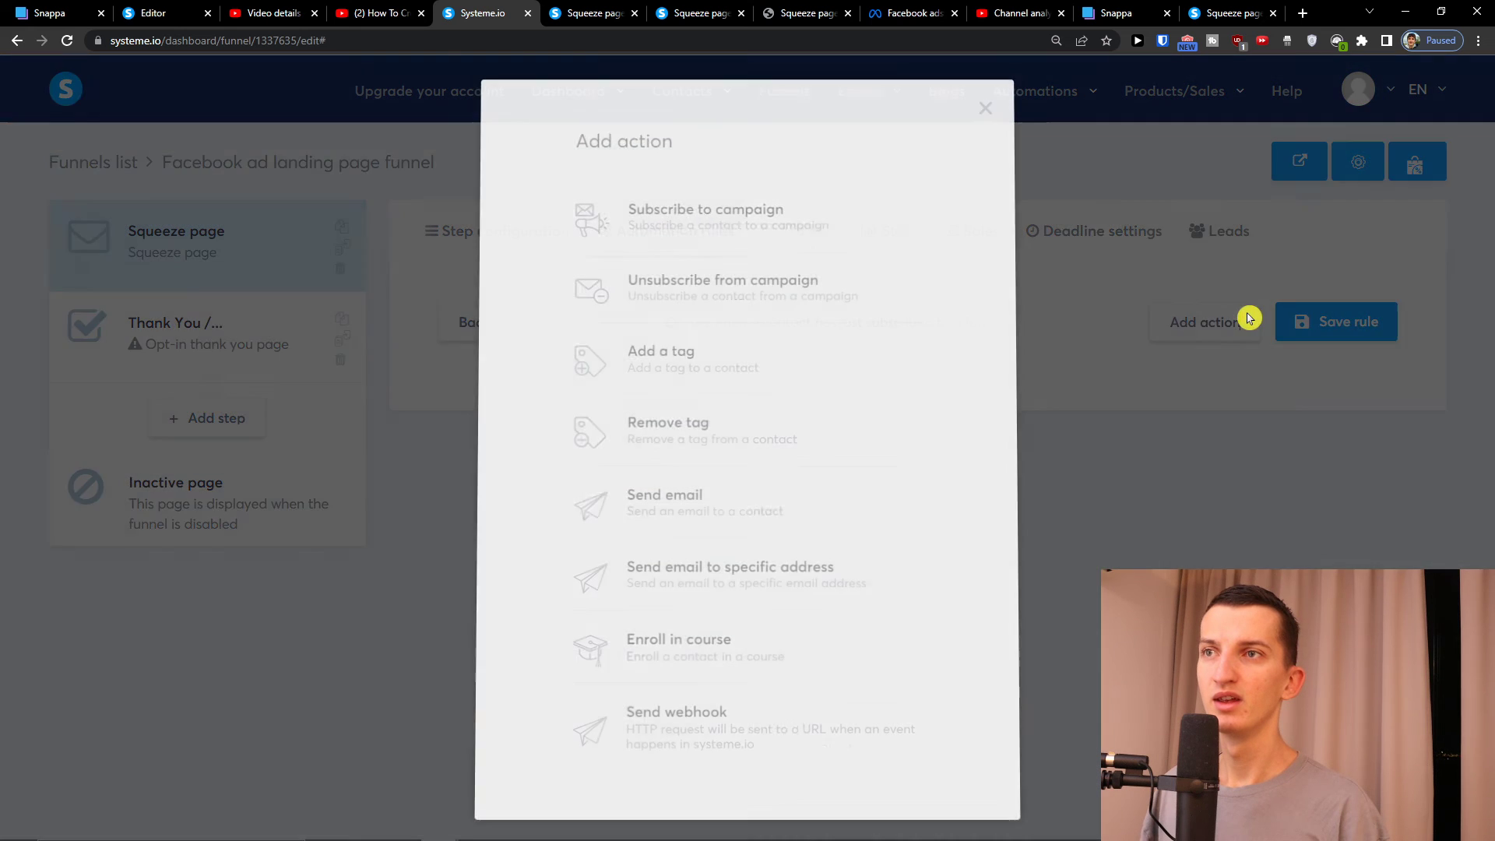
{"action": "left_click", "coordinate": [1016, 132]}
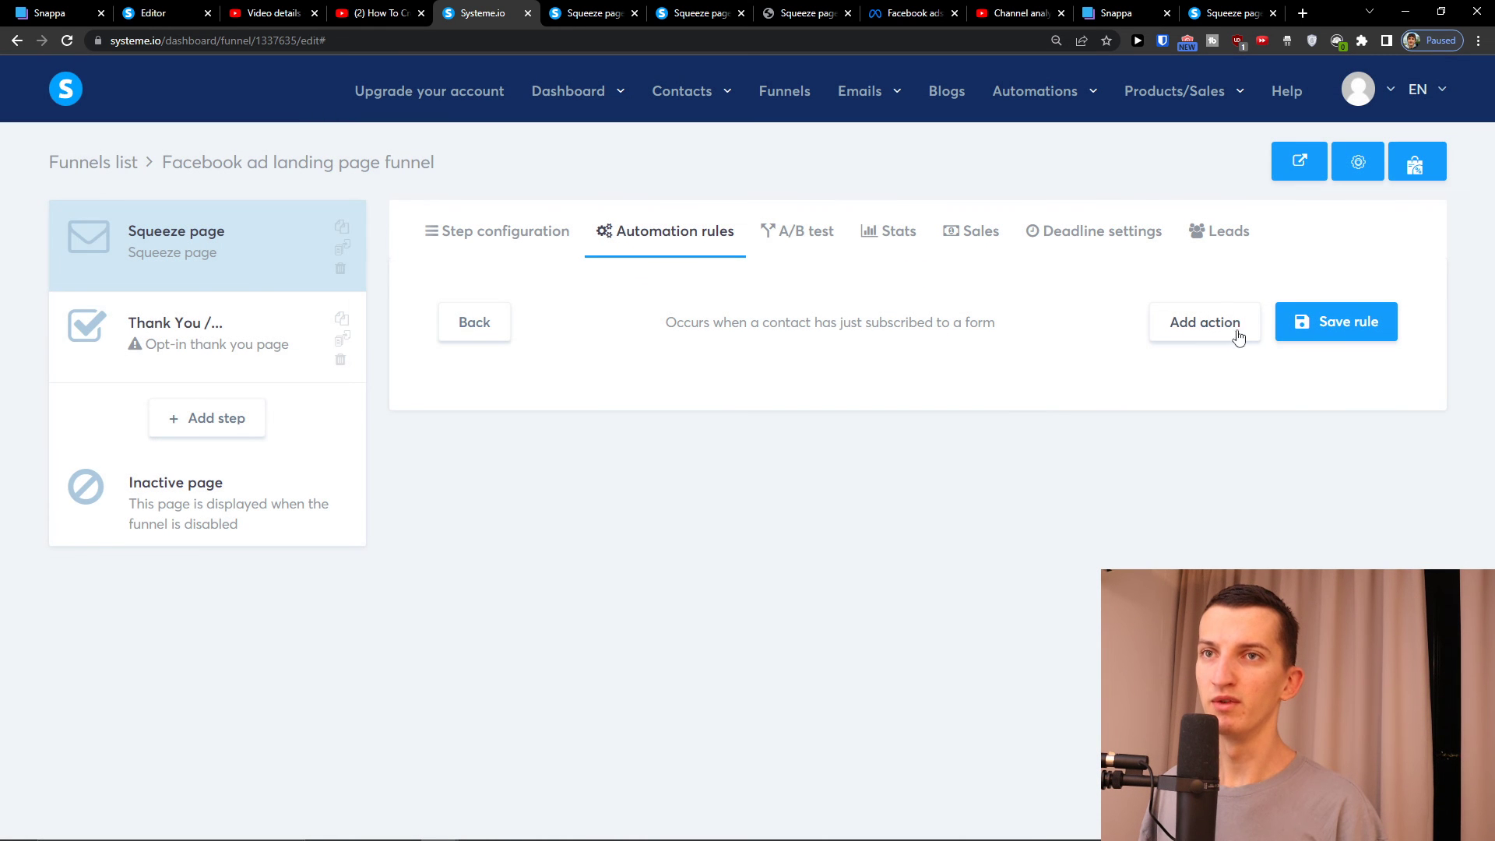
{"action": "left_click", "coordinate": [1238, 336]}
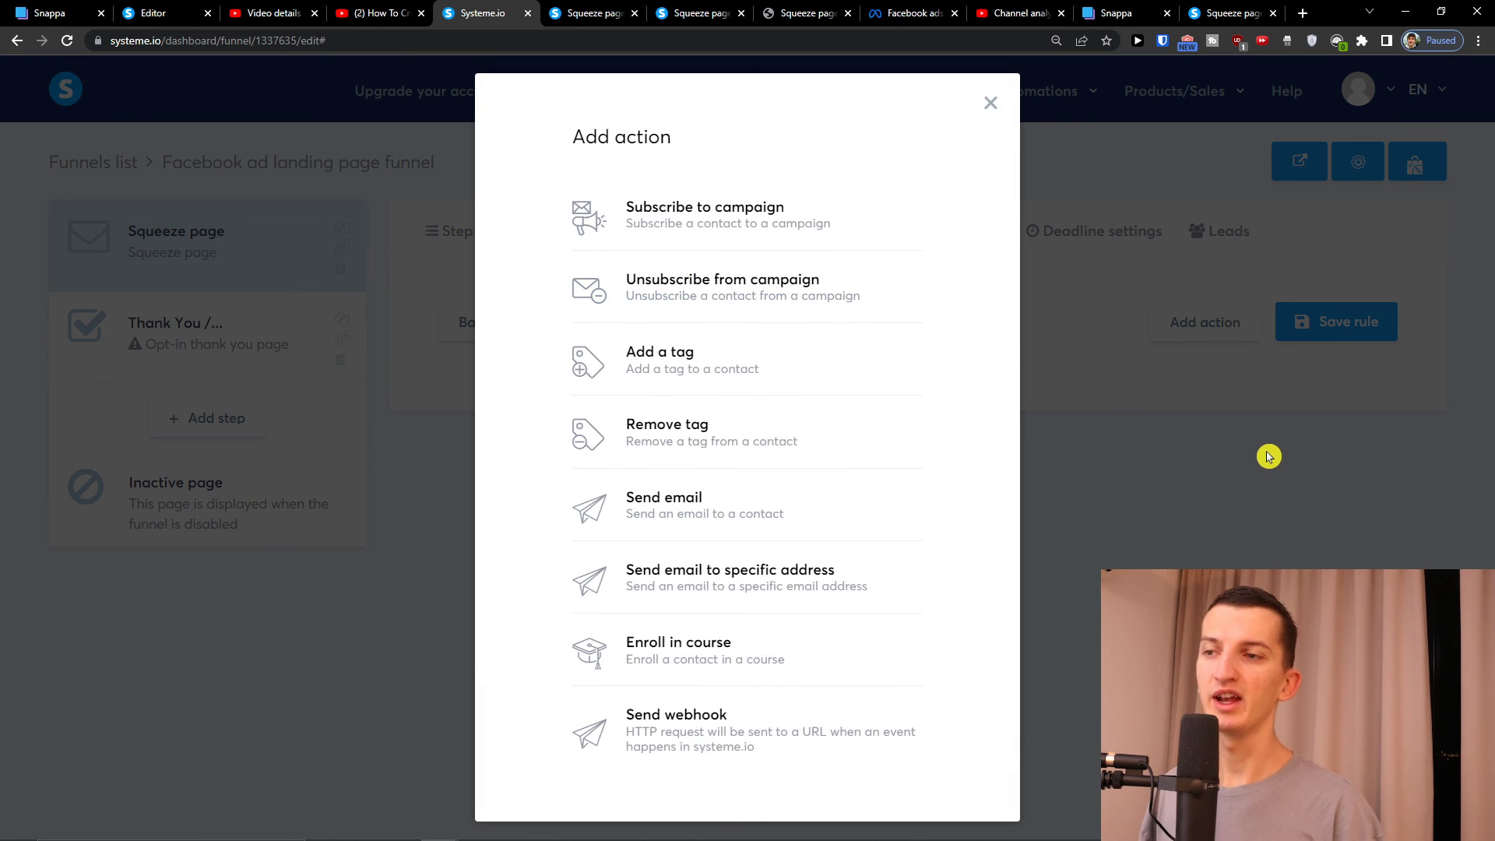
{"action": "left_click", "coordinate": [1268, 456]}
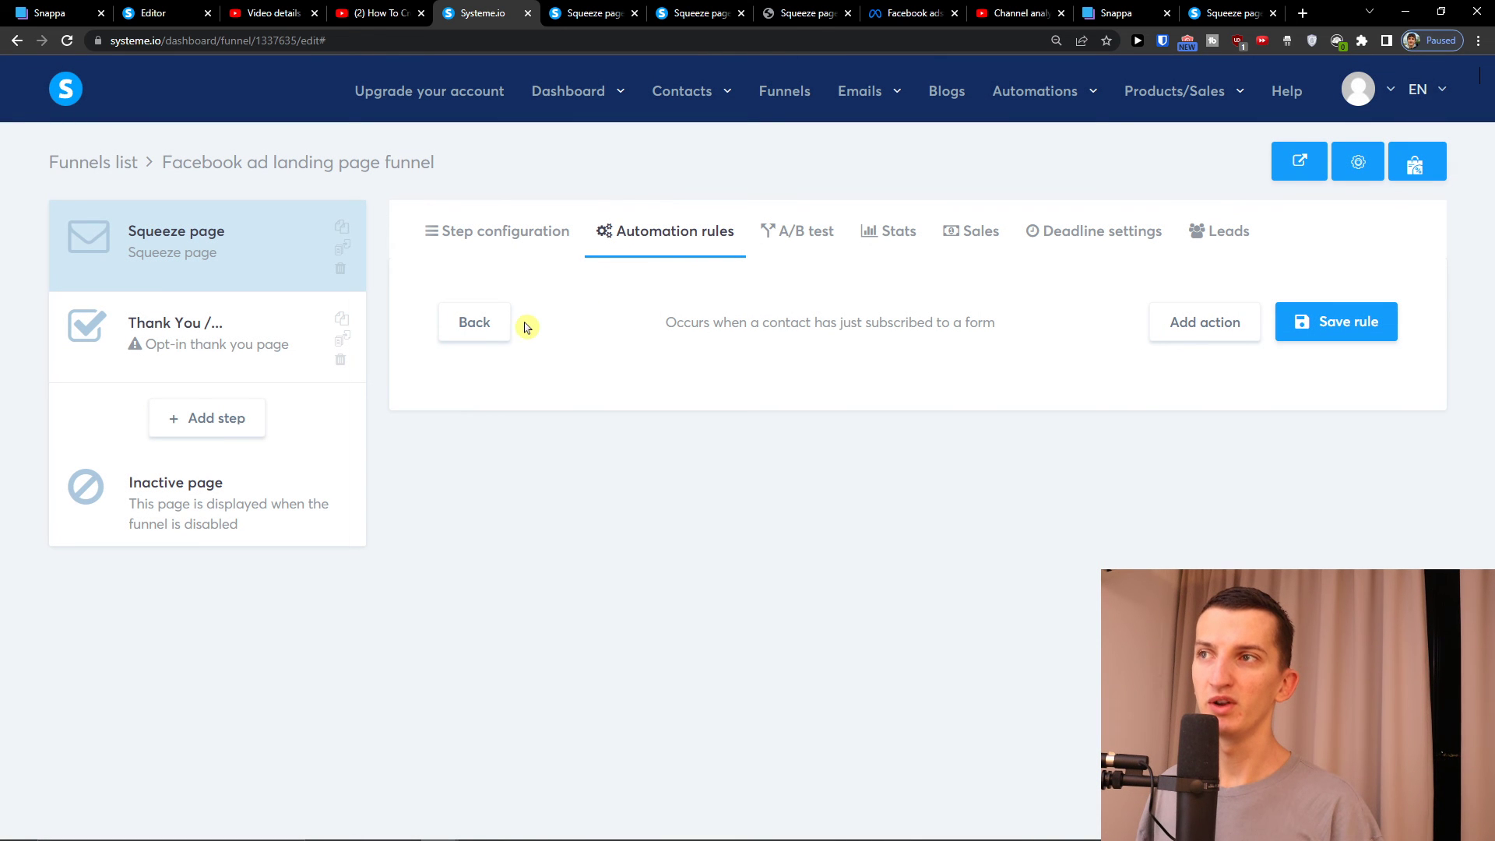
{"action": "left_click", "coordinate": [501, 324]}
{"action": "left_click", "coordinate": [794, 237]}
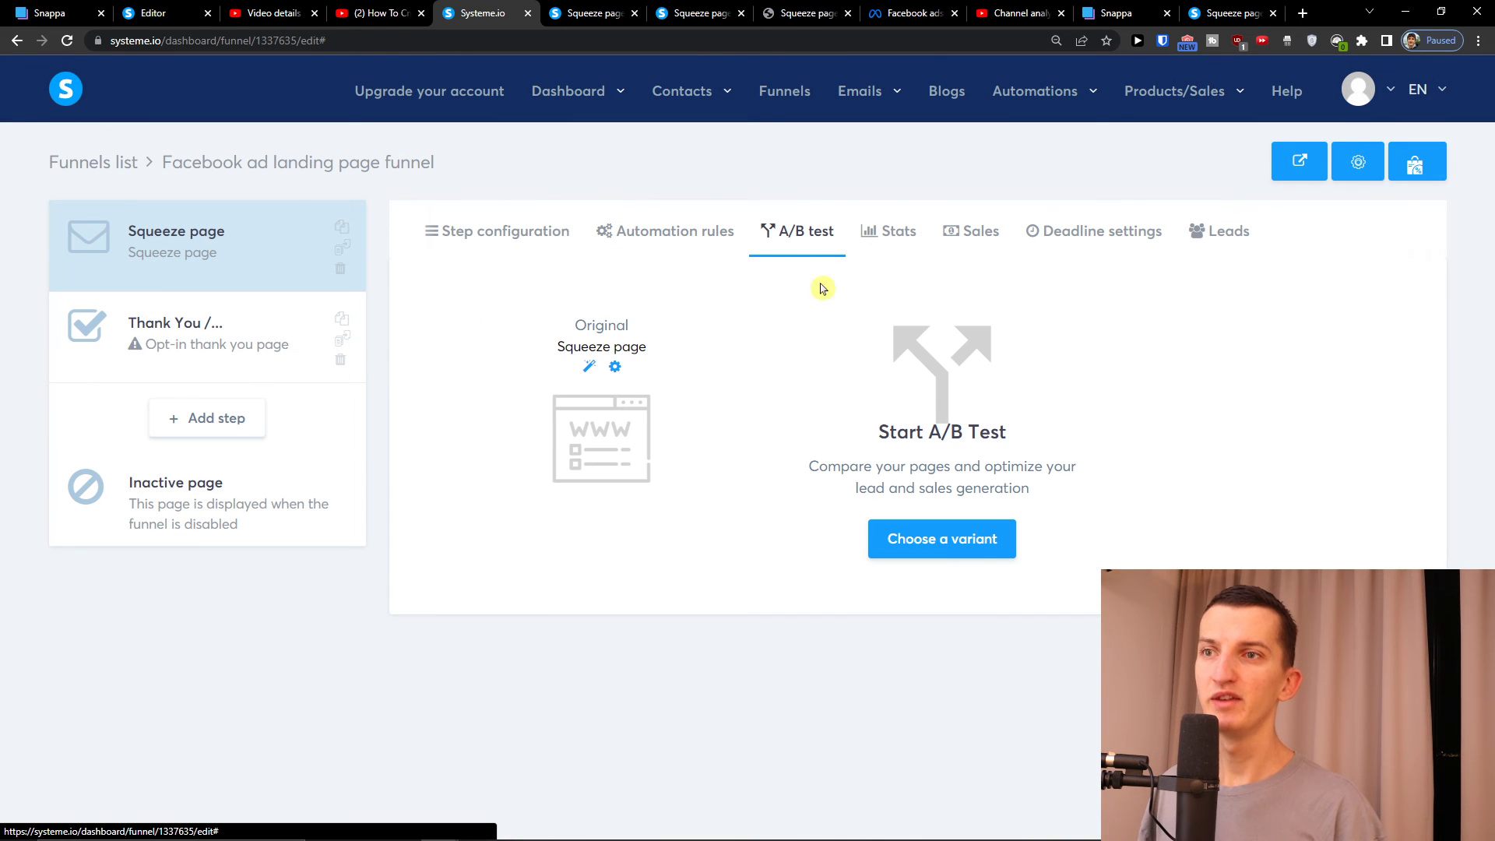
Inspect the A/B test chooser's Variant and Goal page dropdowns without selecting anything
{"action": "left_click", "coordinate": [975, 544]}
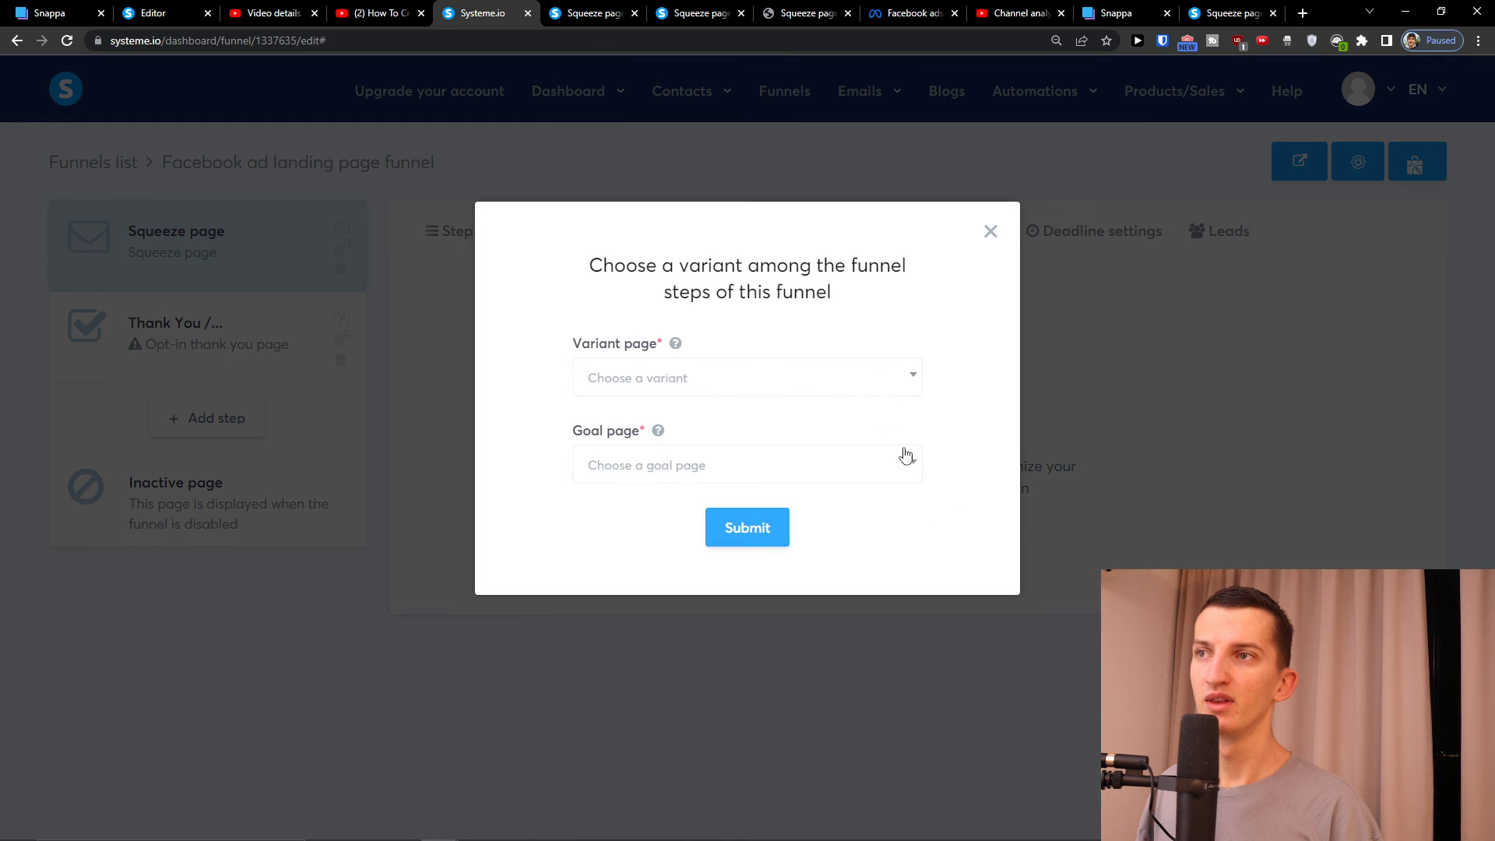
{"action": "left_click", "coordinate": [779, 379]}
{"action": "left_click", "coordinate": [778, 379]}
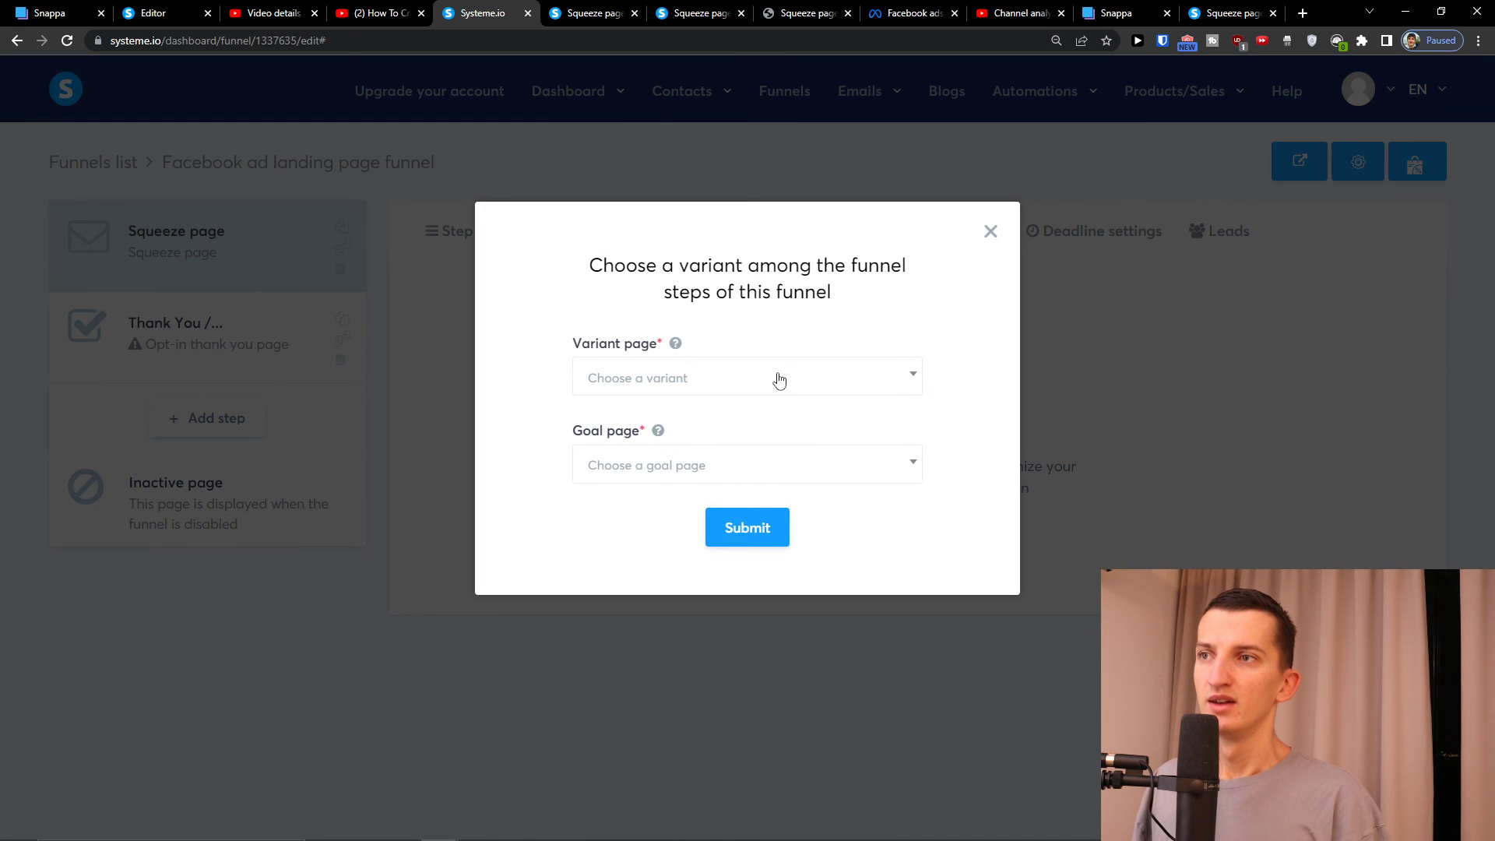
{"action": "left_click", "coordinate": [780, 477]}
{"action": "left_click", "coordinate": [780, 476]}
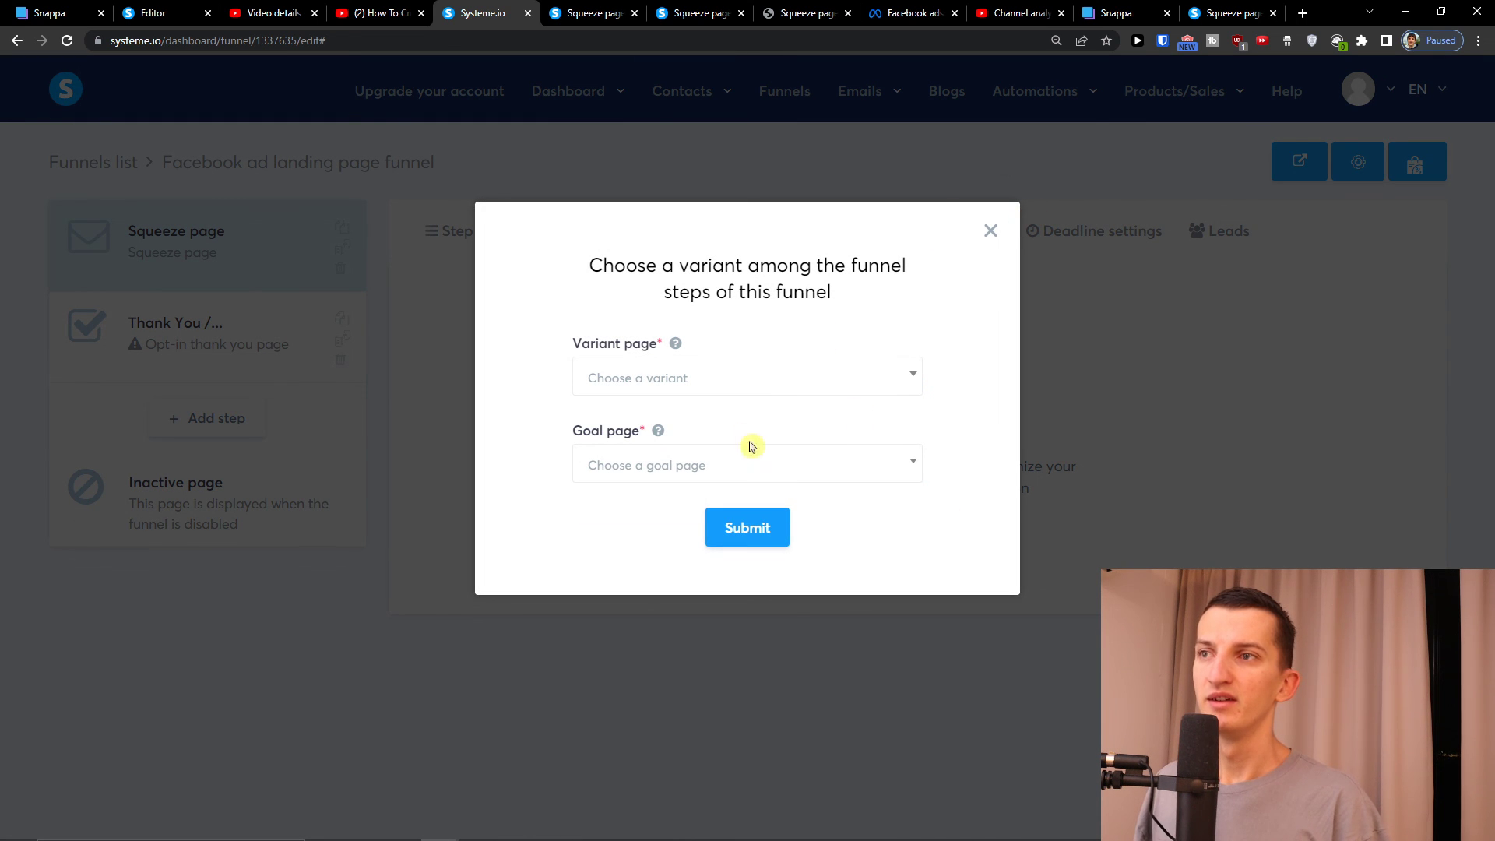
Close the variant chooser without starting a test and check the empty Sales and Leads lists
{"action": "left_click", "coordinate": [997, 238]}
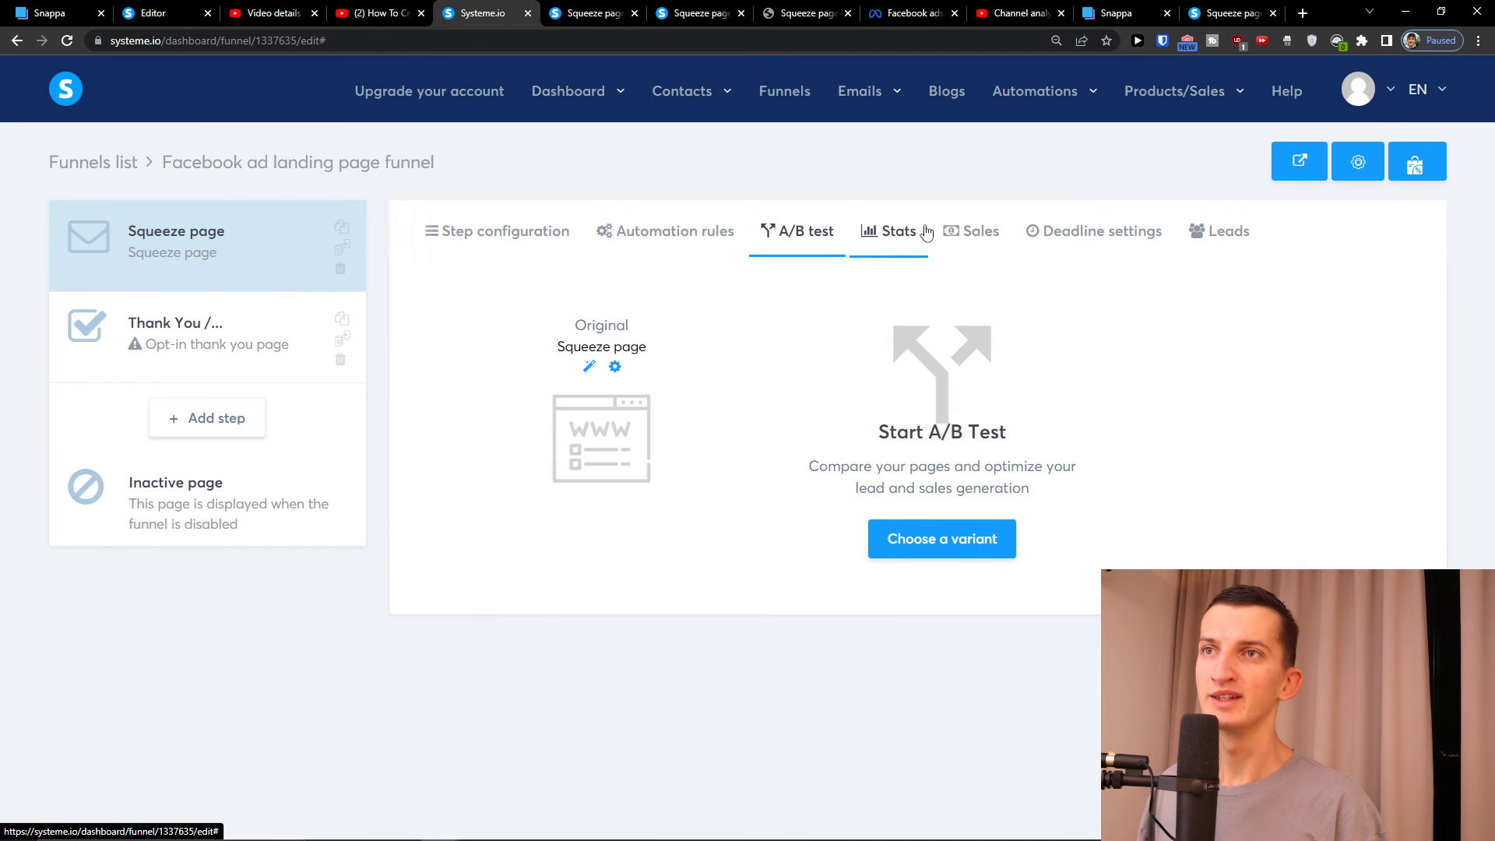
{"action": "left_click", "coordinate": [973, 232]}
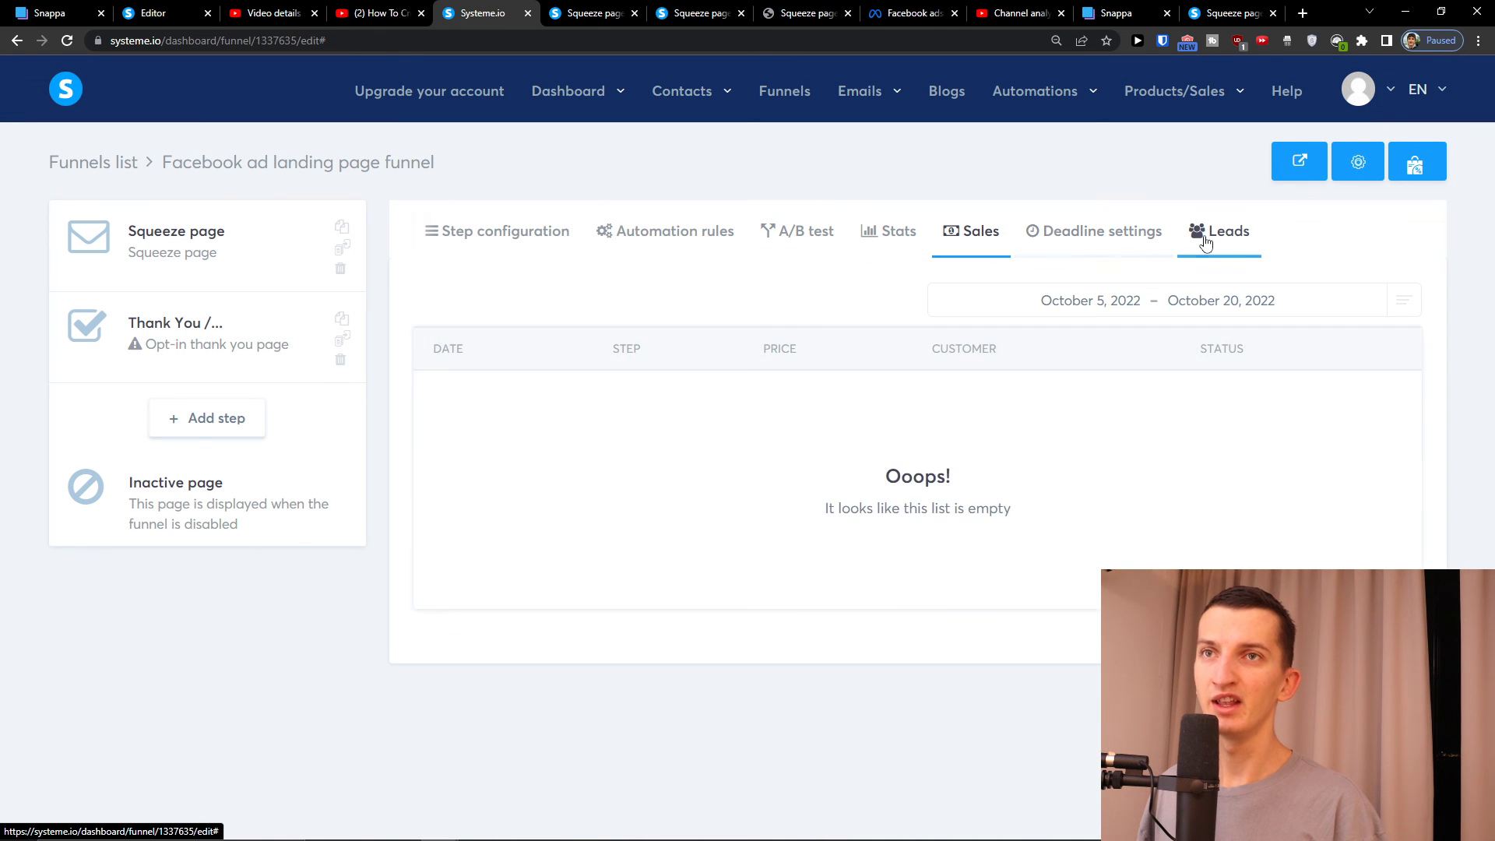
{"action": "left_click", "coordinate": [1203, 234]}
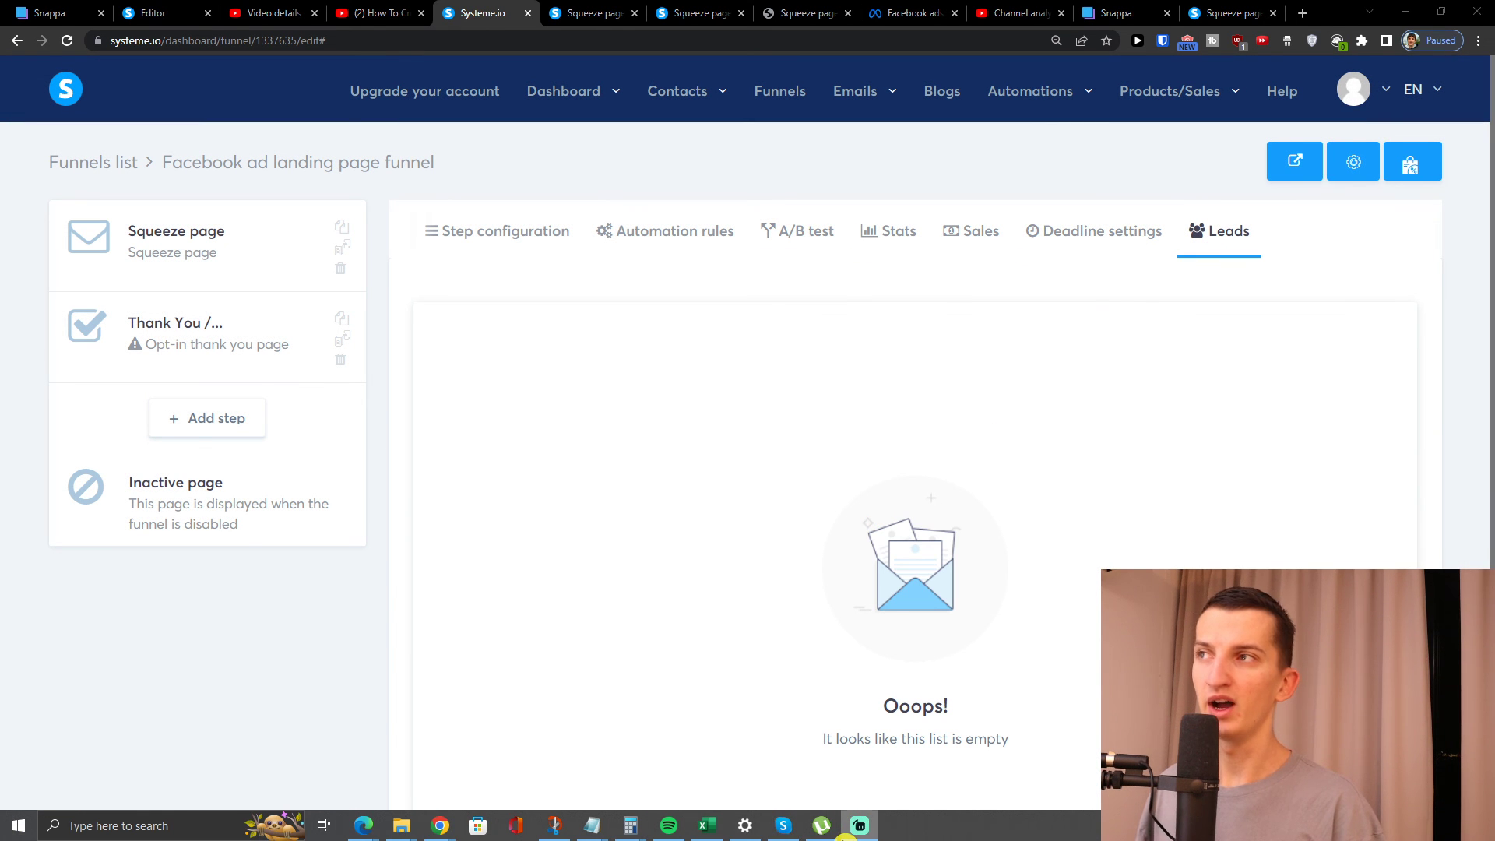